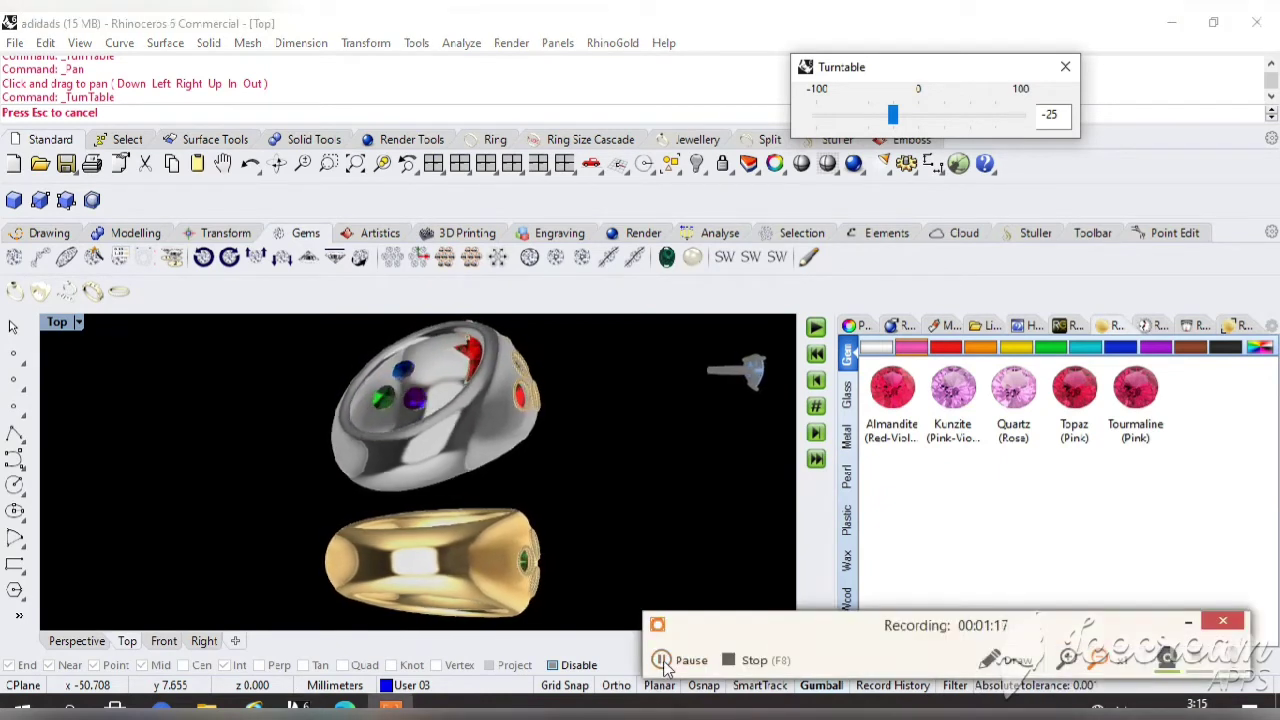
Stop the turntable rotation and set the Top viewport to Shaded display
key(F7)
key(F7)
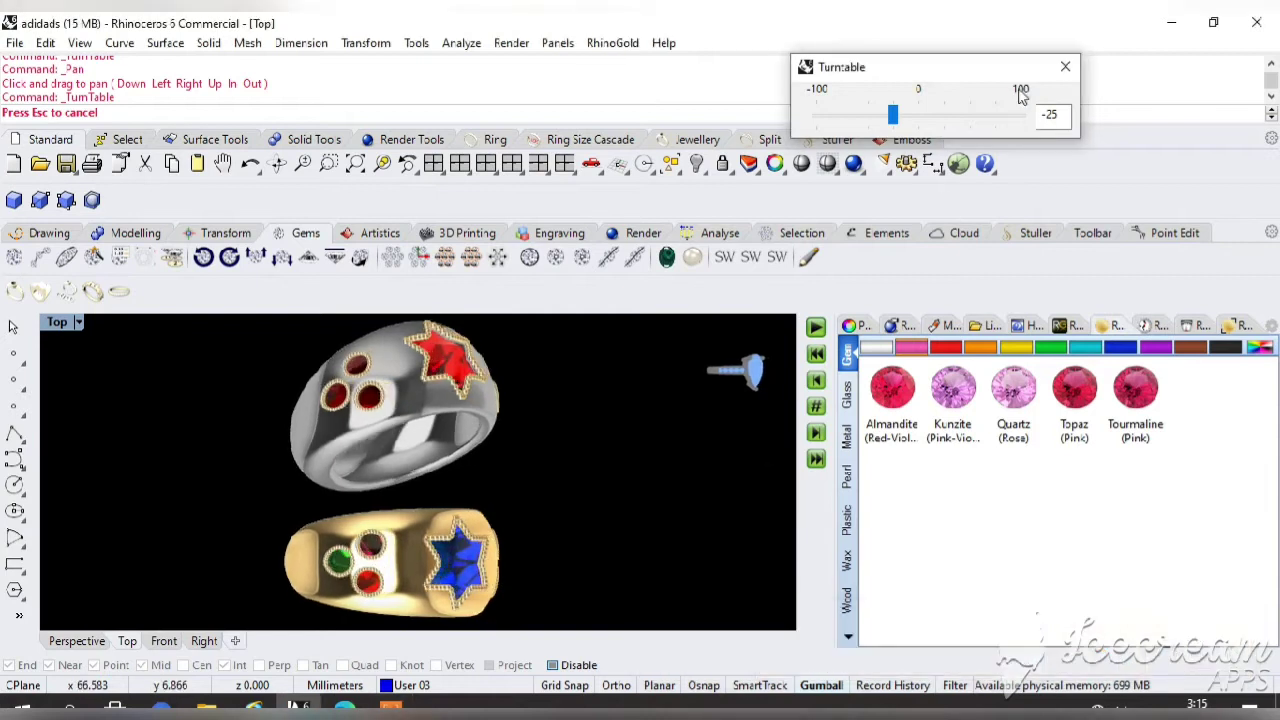
key(Escape)
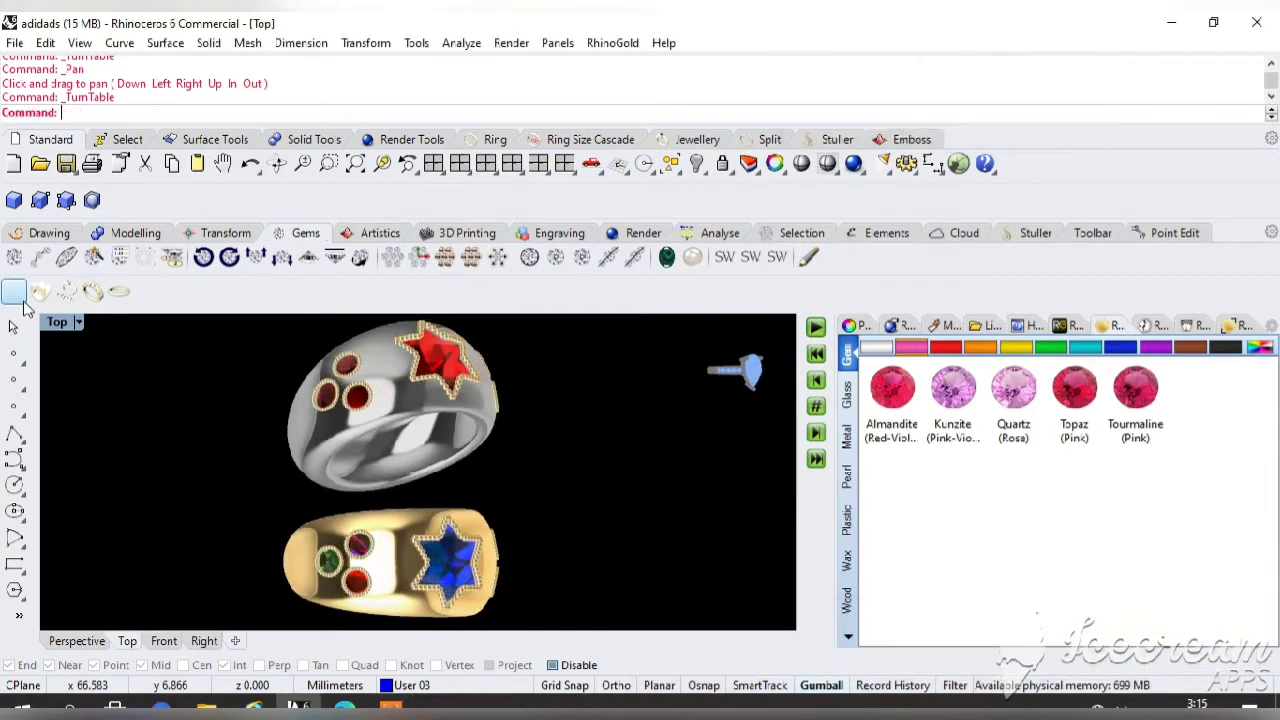
click(79, 322)
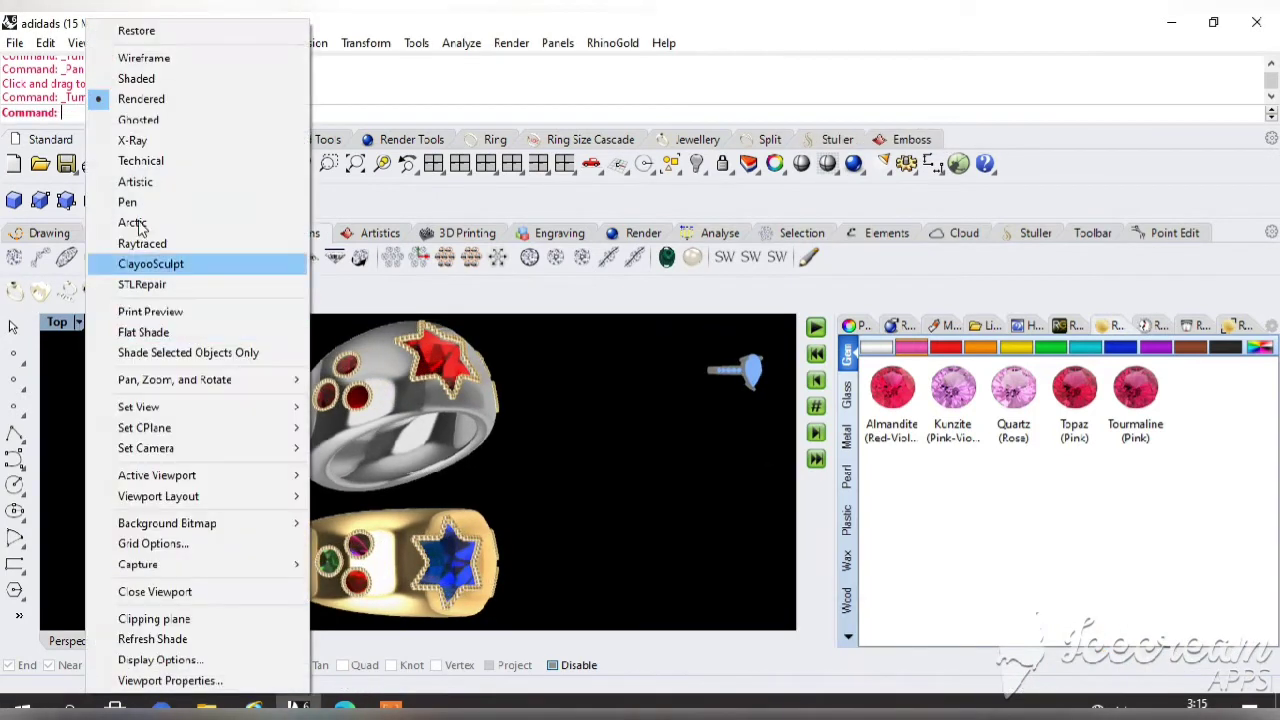
click(170, 79)
Examine the round and star-shaped gem settings on the two finished rings up close
scroll(375, 398, up, 2)
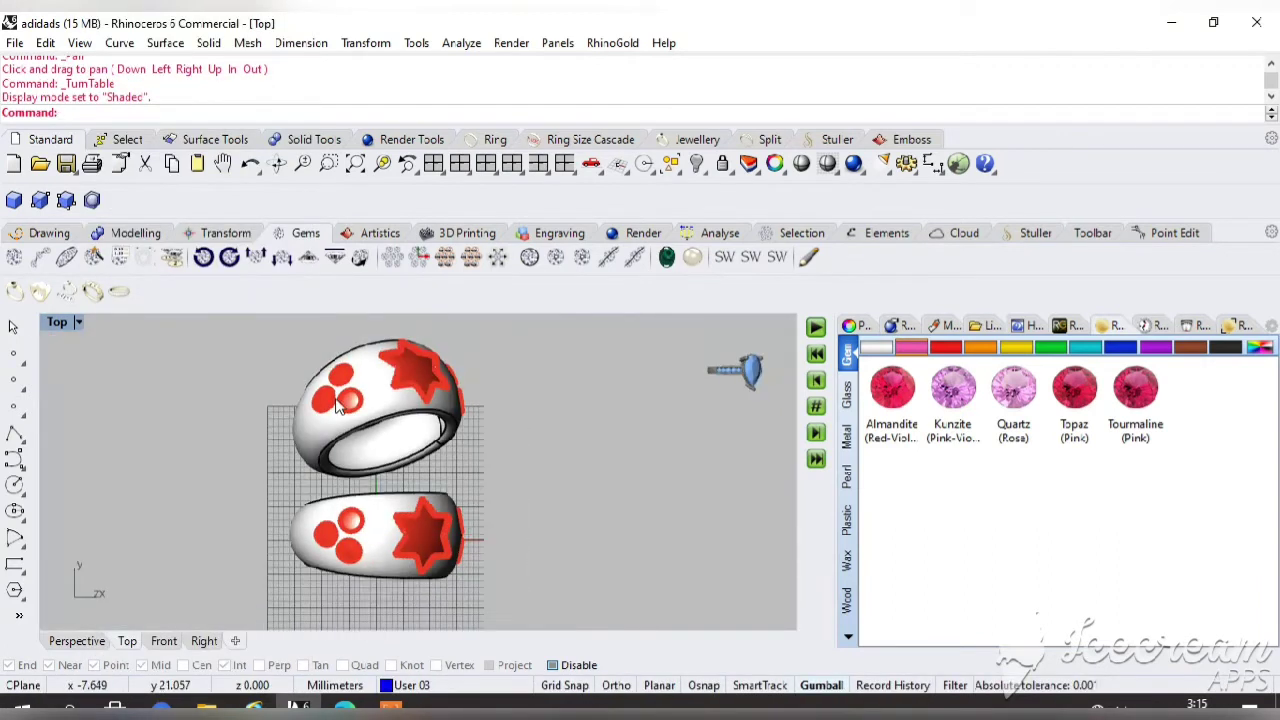
scroll(375, 398, up, 1)
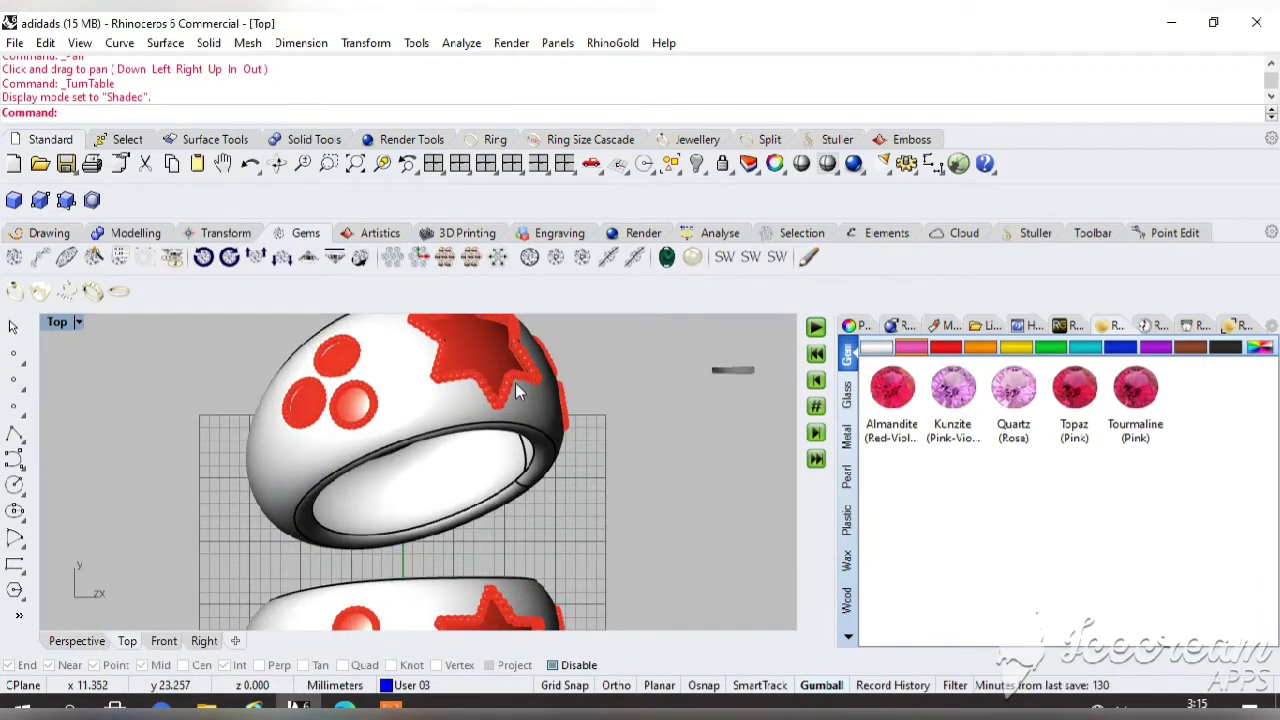
scroll(522, 378, down, 2)
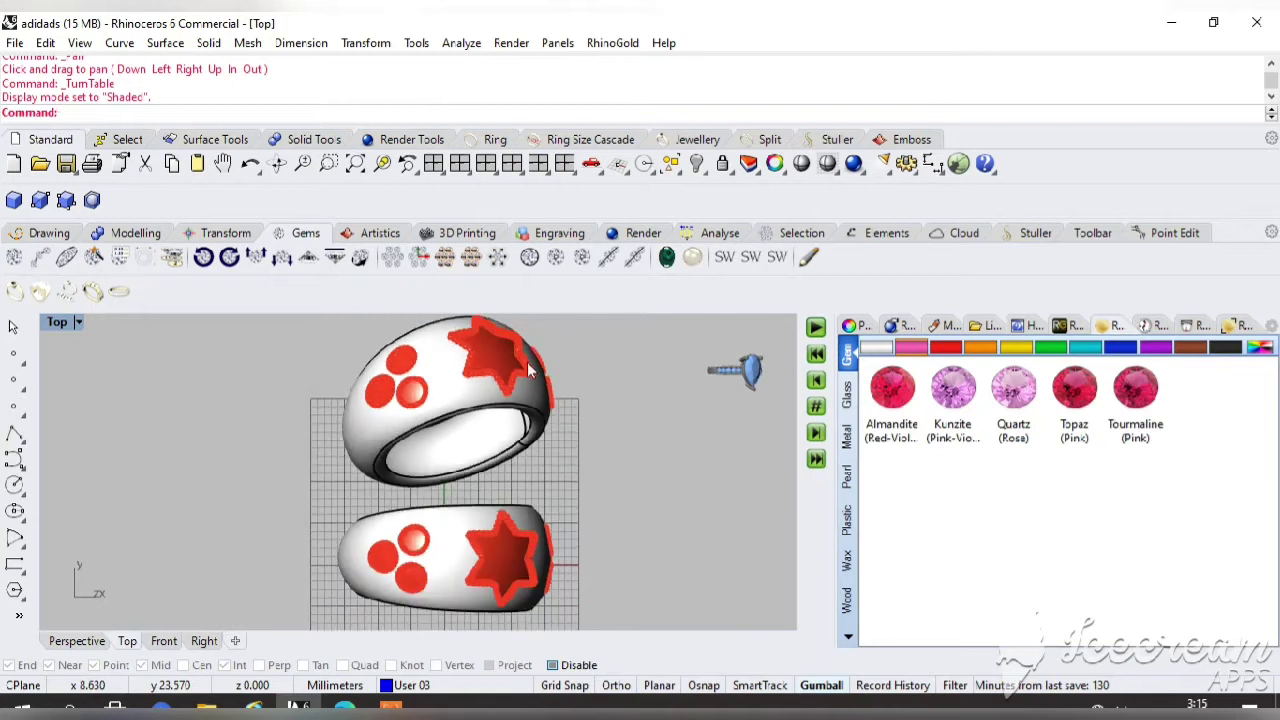
scroll(484, 412, up, 2)
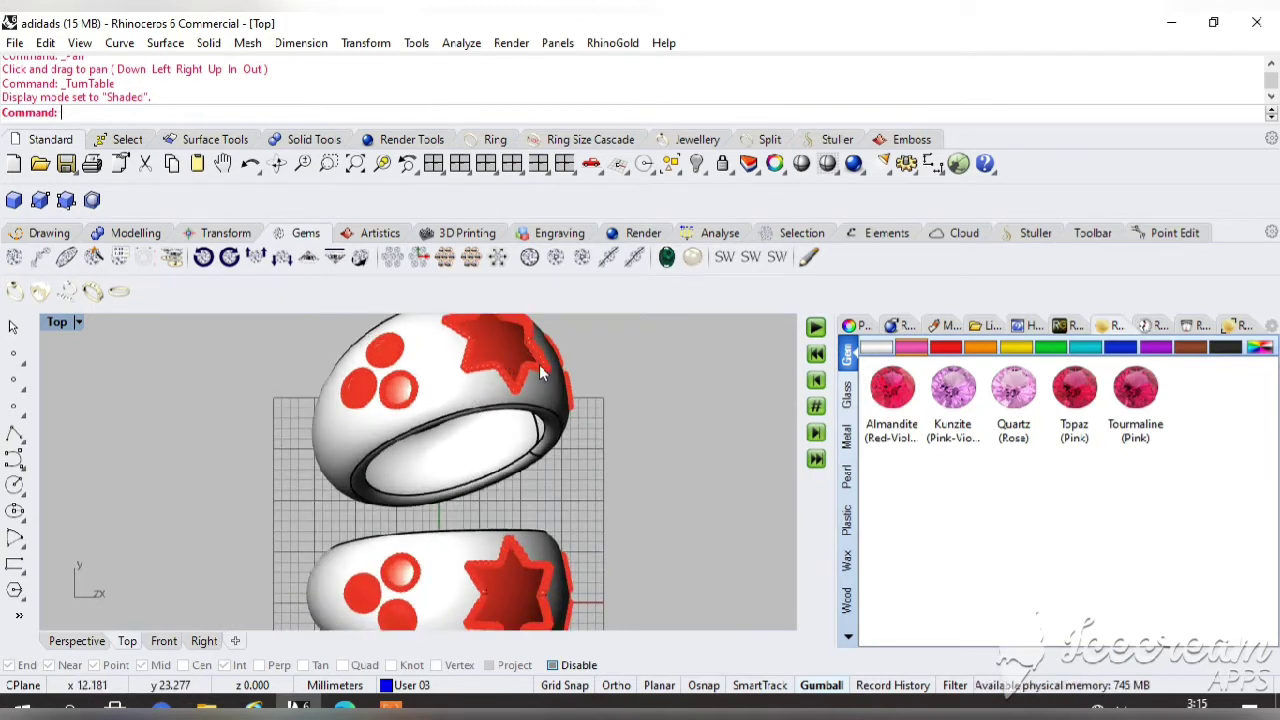
scroll(541, 368, up, 1)
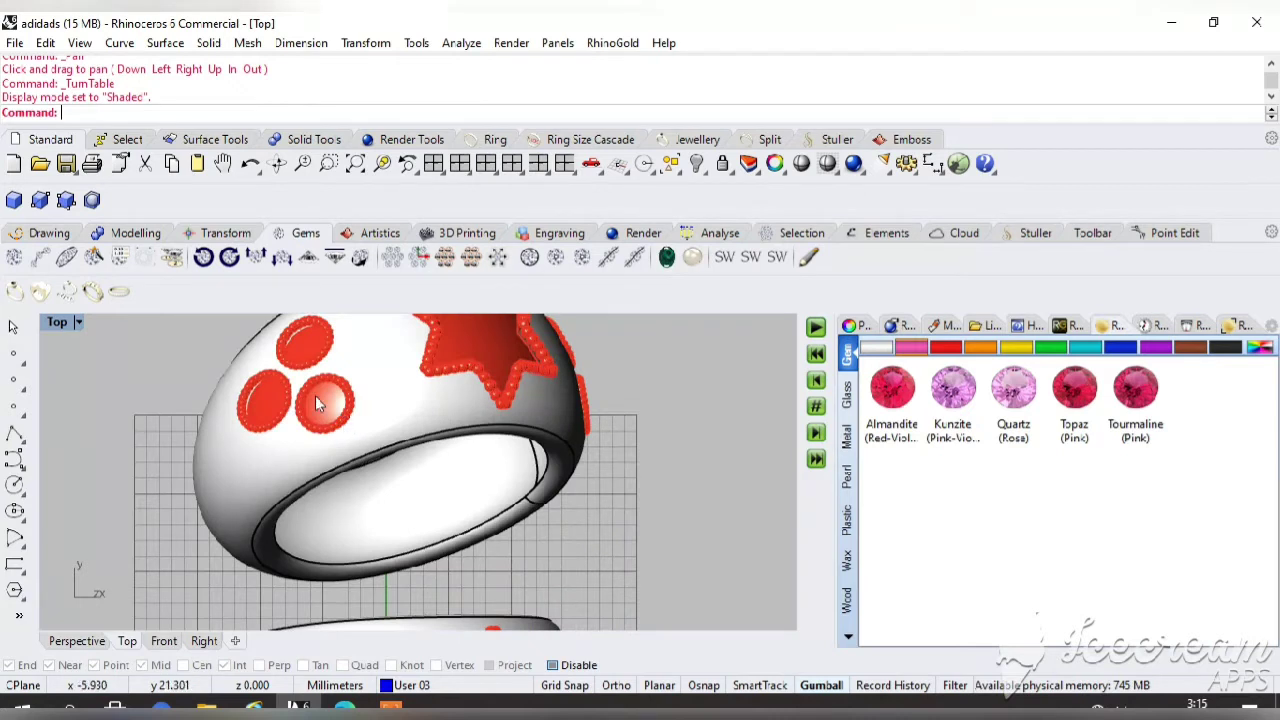
scroll(360, 393, down, 1)
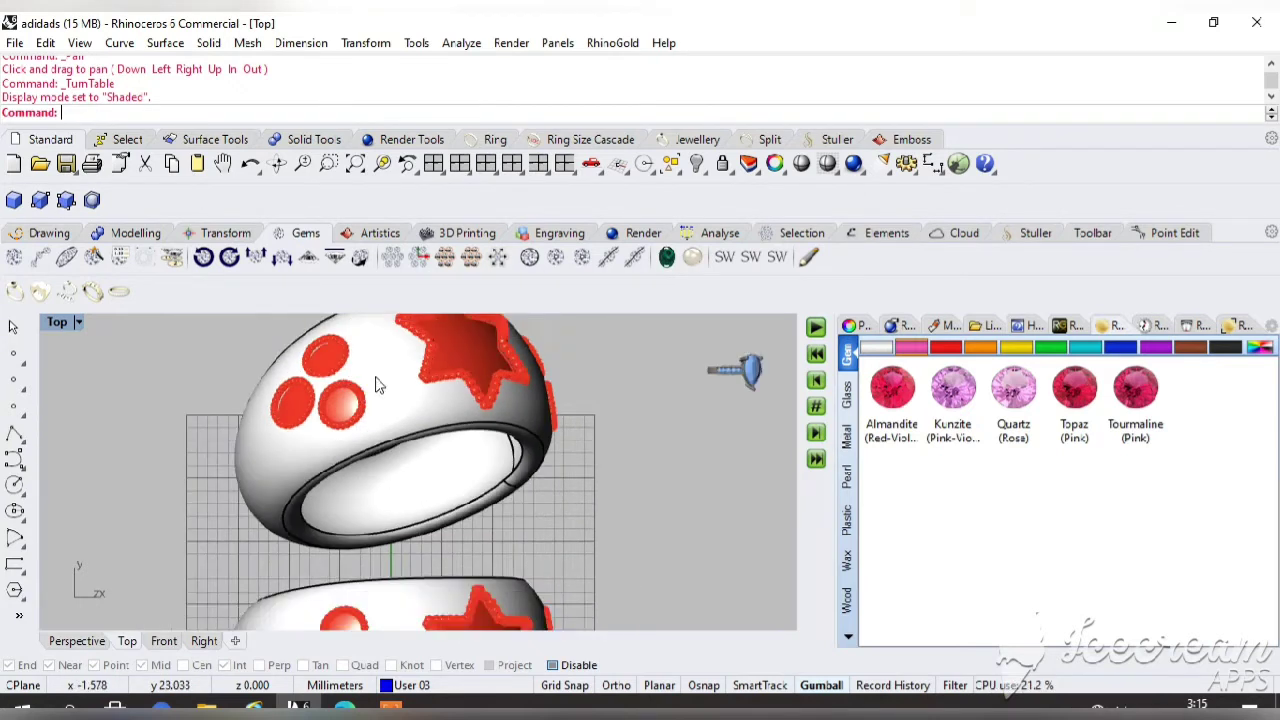
scroll(466, 508, down, 1)
scroll(378, 602, up, 1)
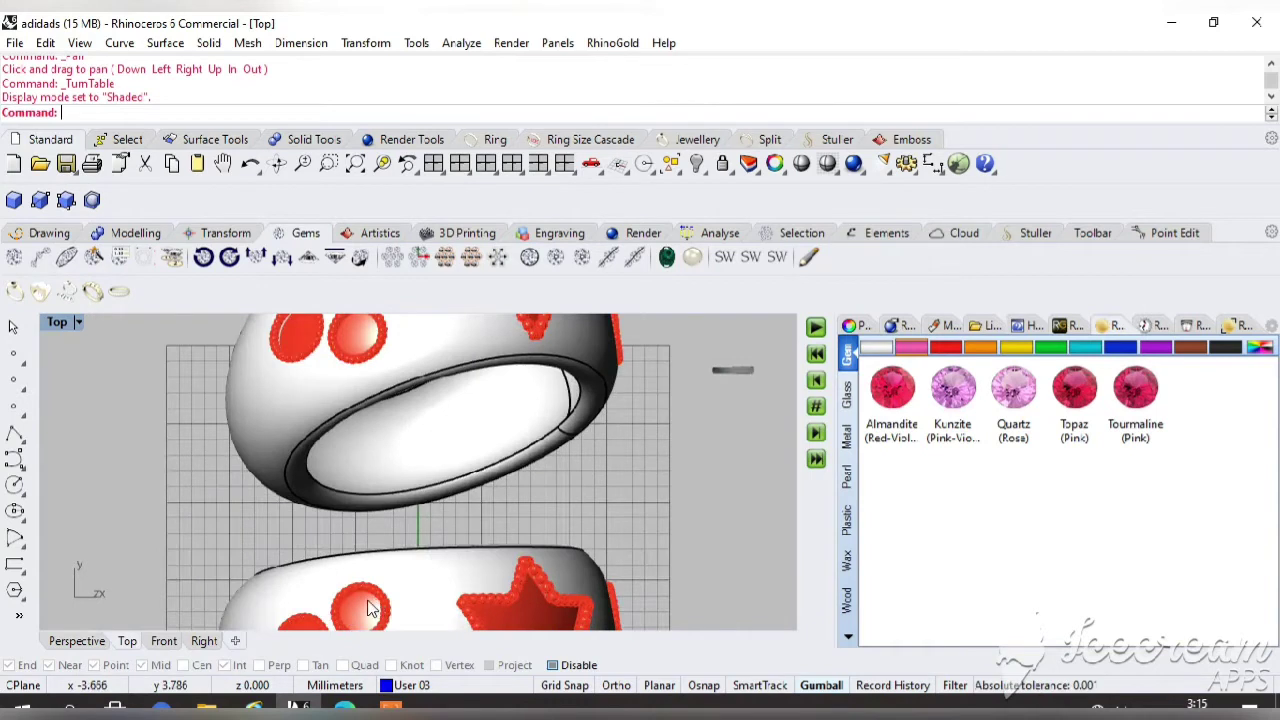
scroll(372, 606, down, 1)
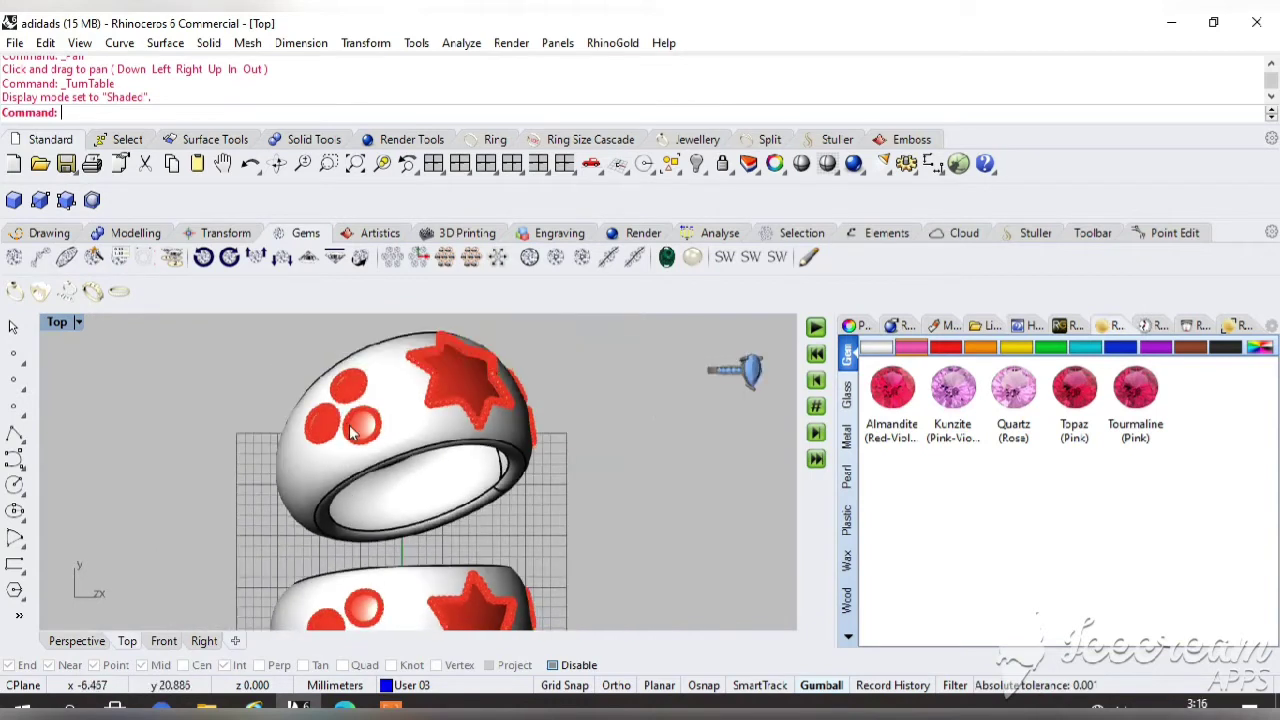
scroll(362, 428, up, 1)
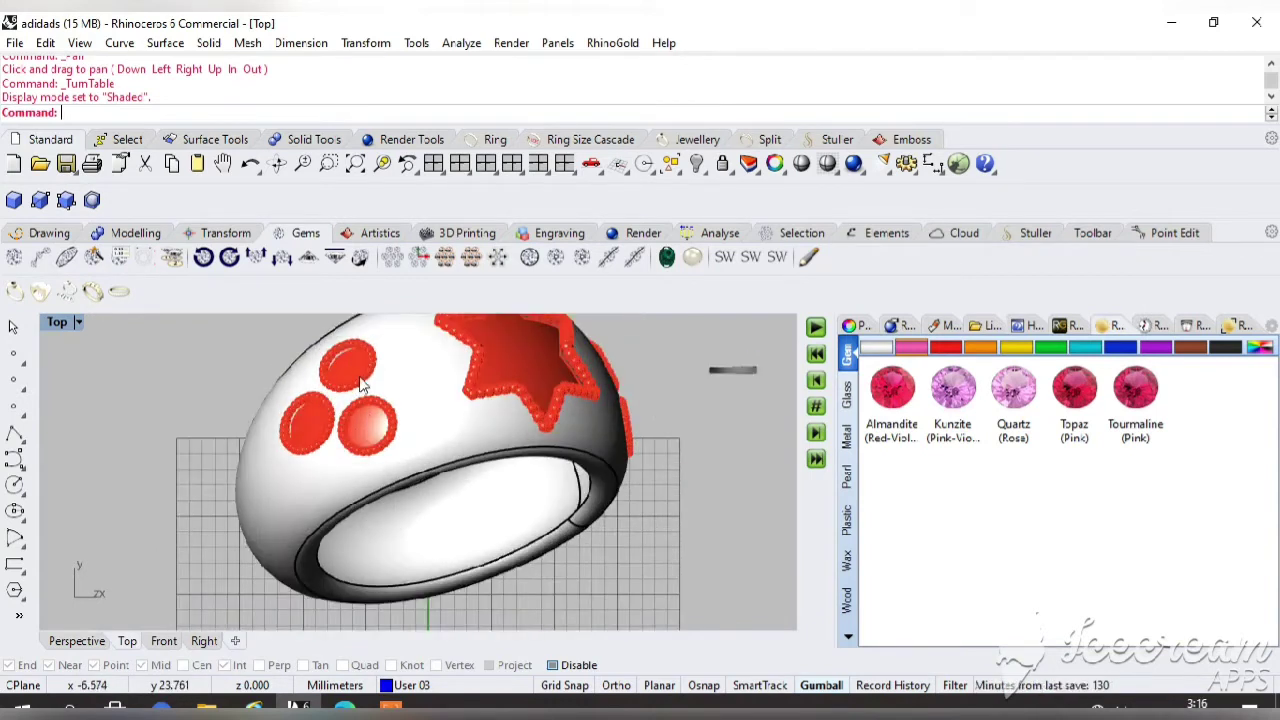
scroll(362, 410, down, 3)
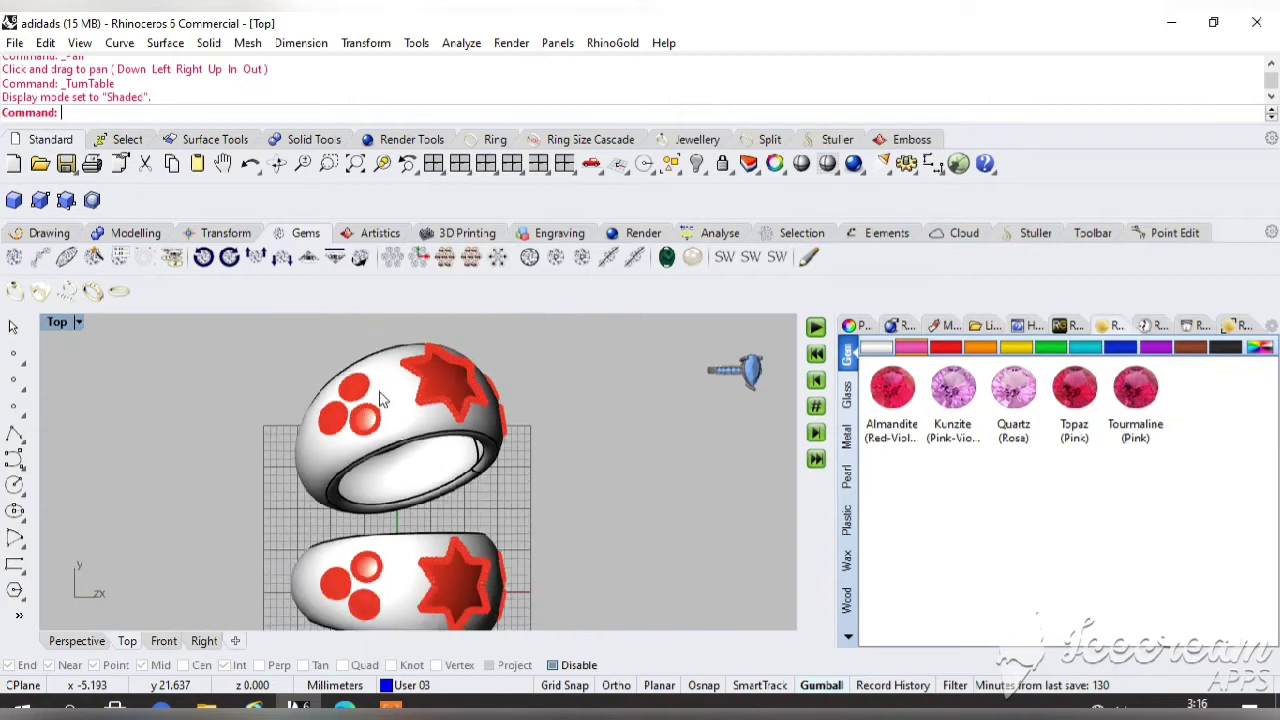
Delete both finished rings together with all their gems and millgrains to empty the scene
click(279, 165)
drag(271, 414, 296, 391)
right_drag(296, 391, 531, 355)
drag(552, 320, 95, 620)
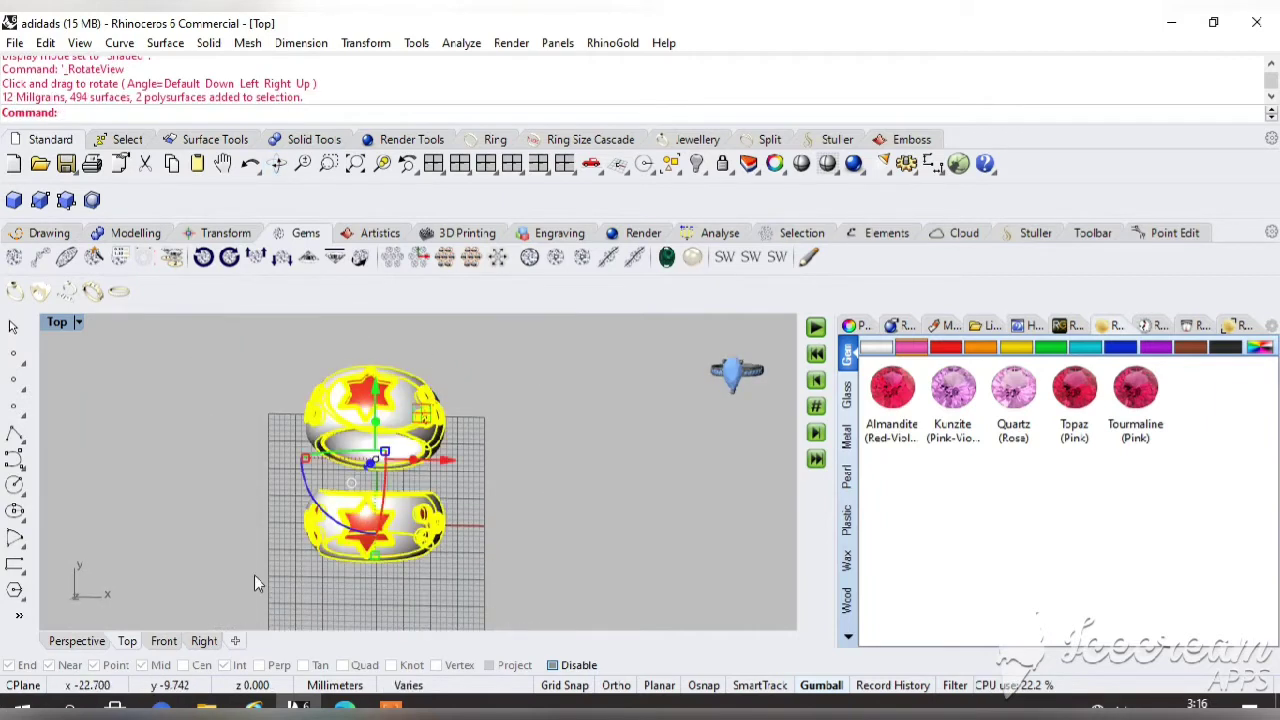
key(Delete)
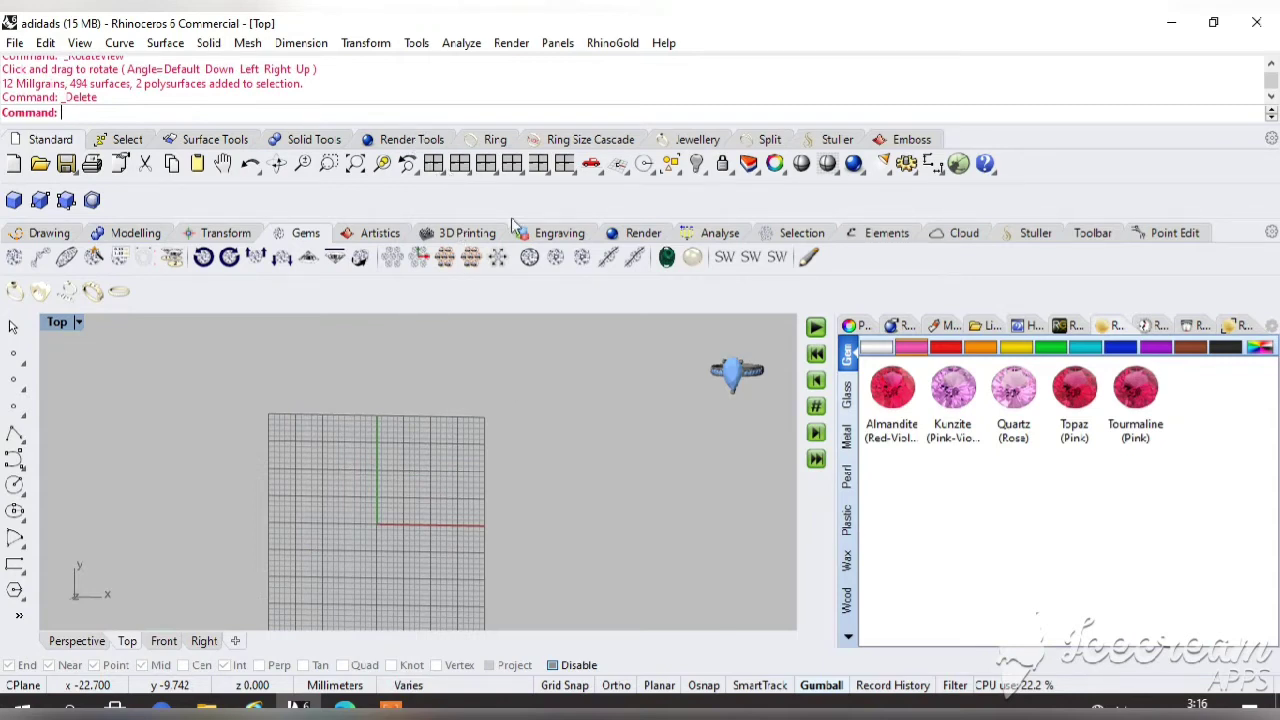
click(390, 708)
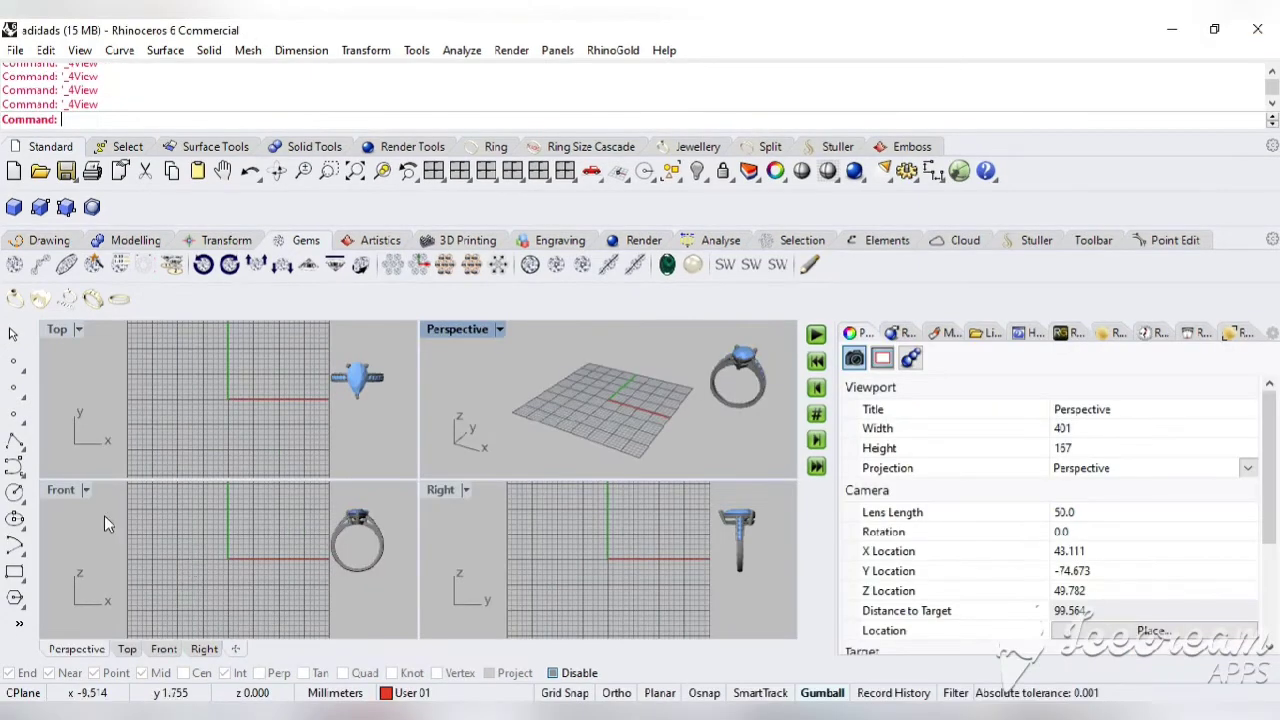
Draw an 18 mm diameter circle centred at the origin in the Front view
double_click(69, 497)
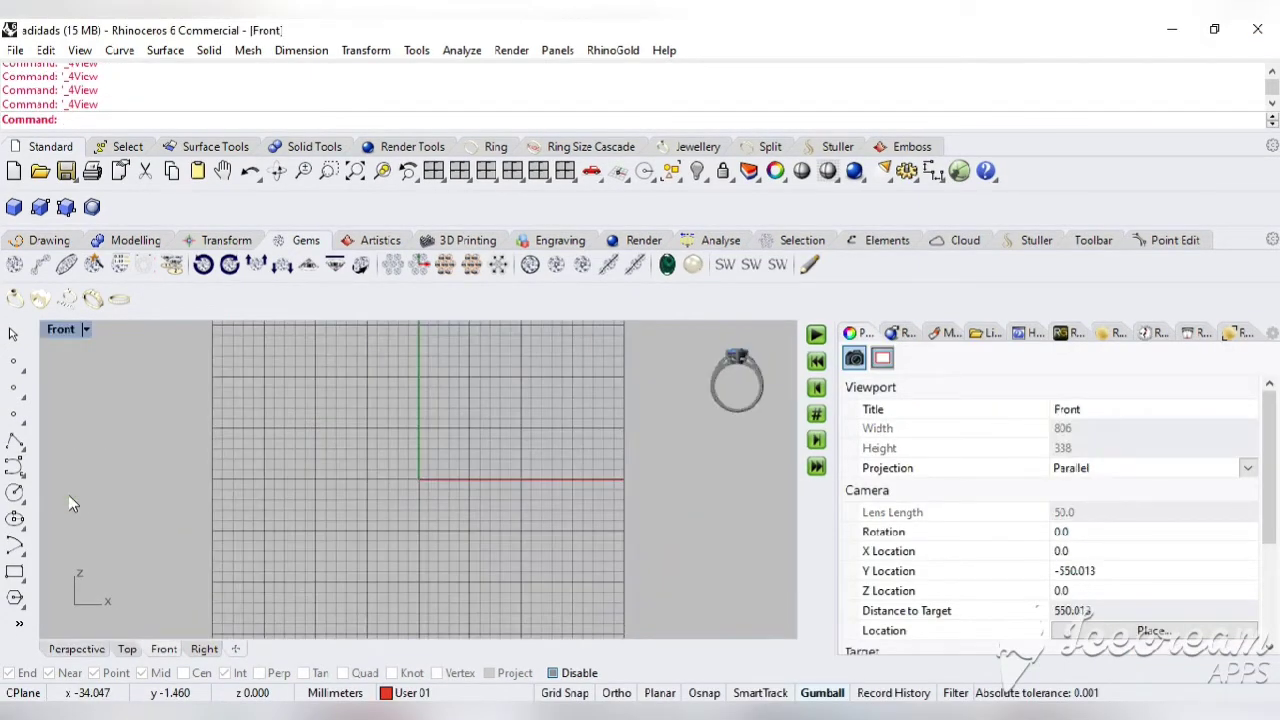
click(15, 493)
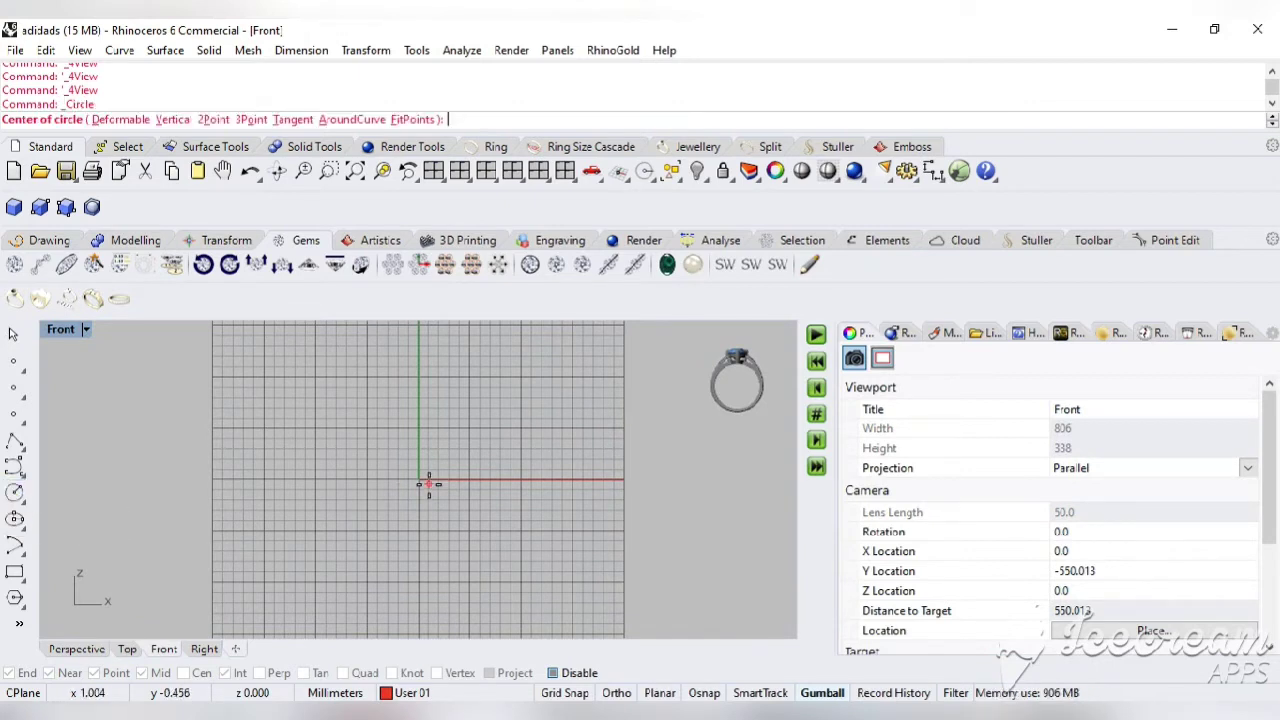
text(0)
key(Return)
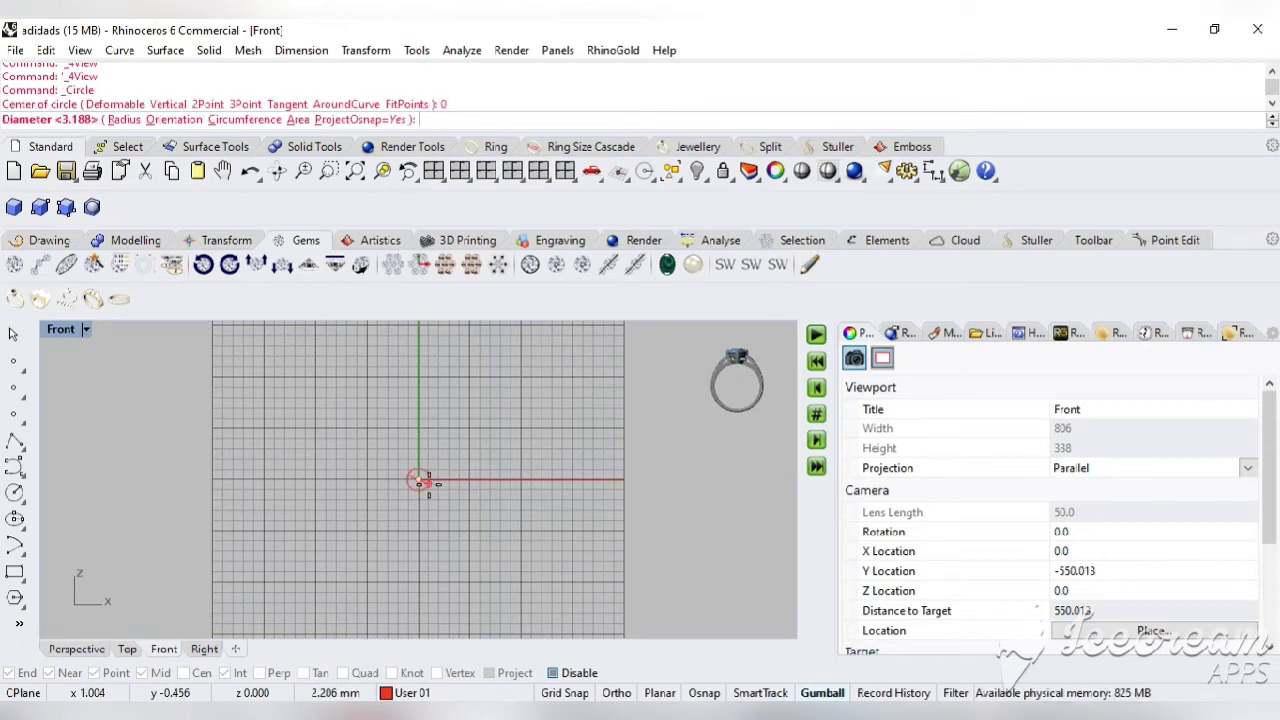
text(18)
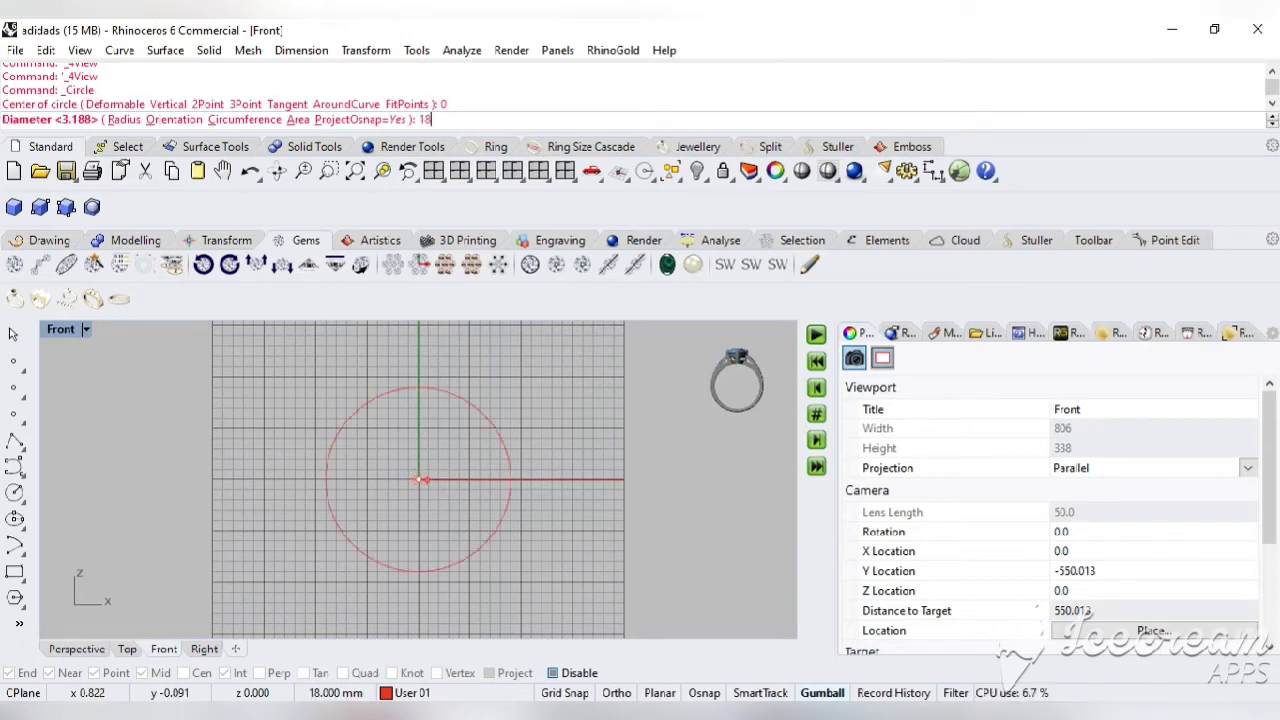
key(Return)
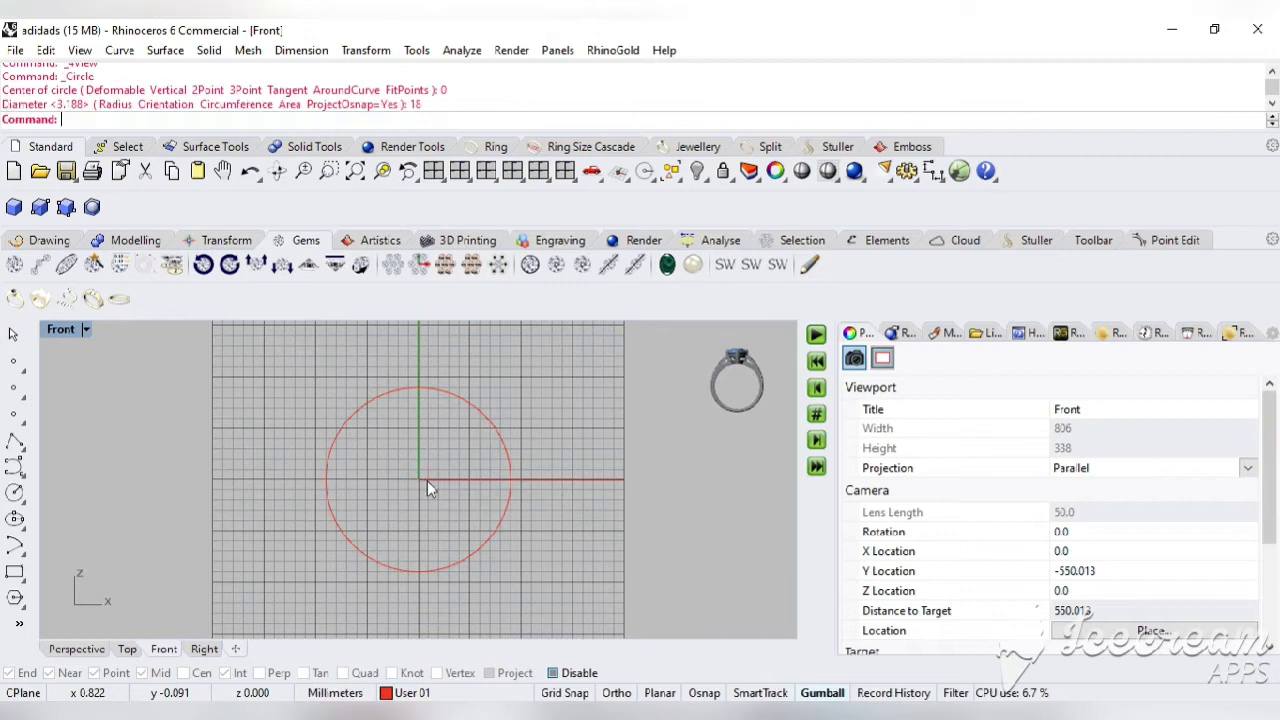
In the Right view, turn on object snaps and move the circle to the Extra B layer
click(440, 172)
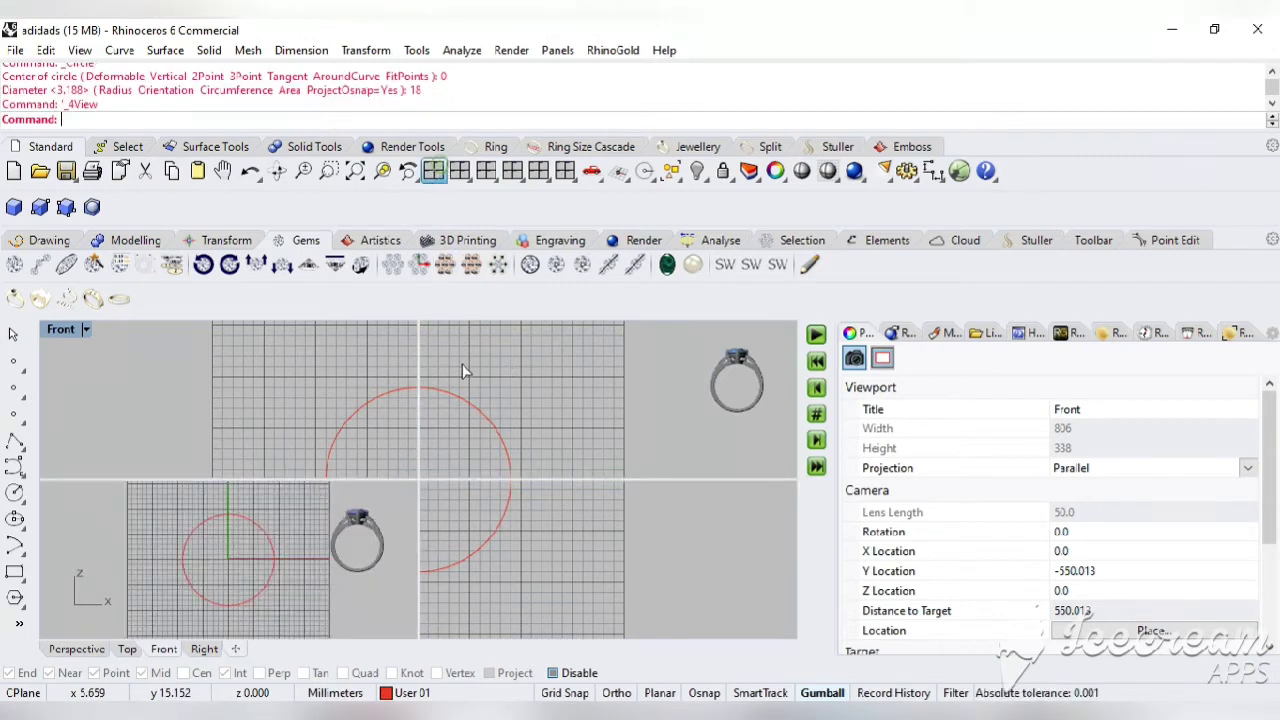
double_click(447, 492)
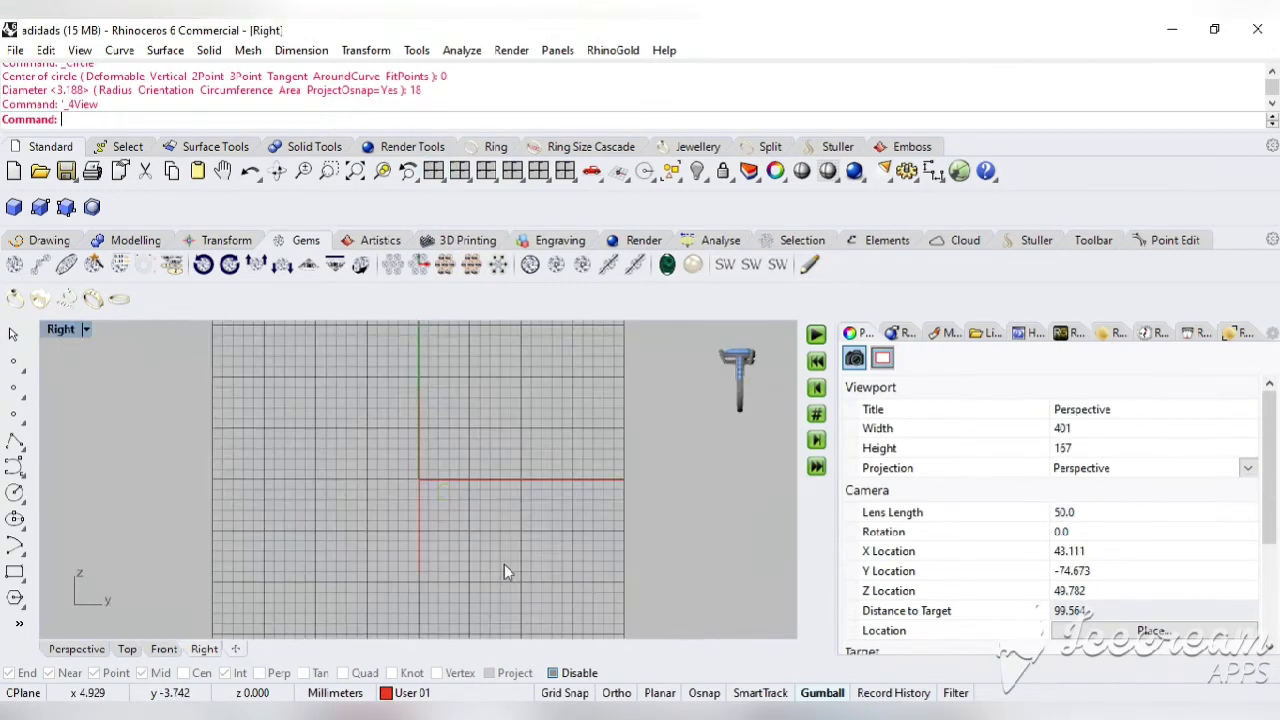
click(705, 693)
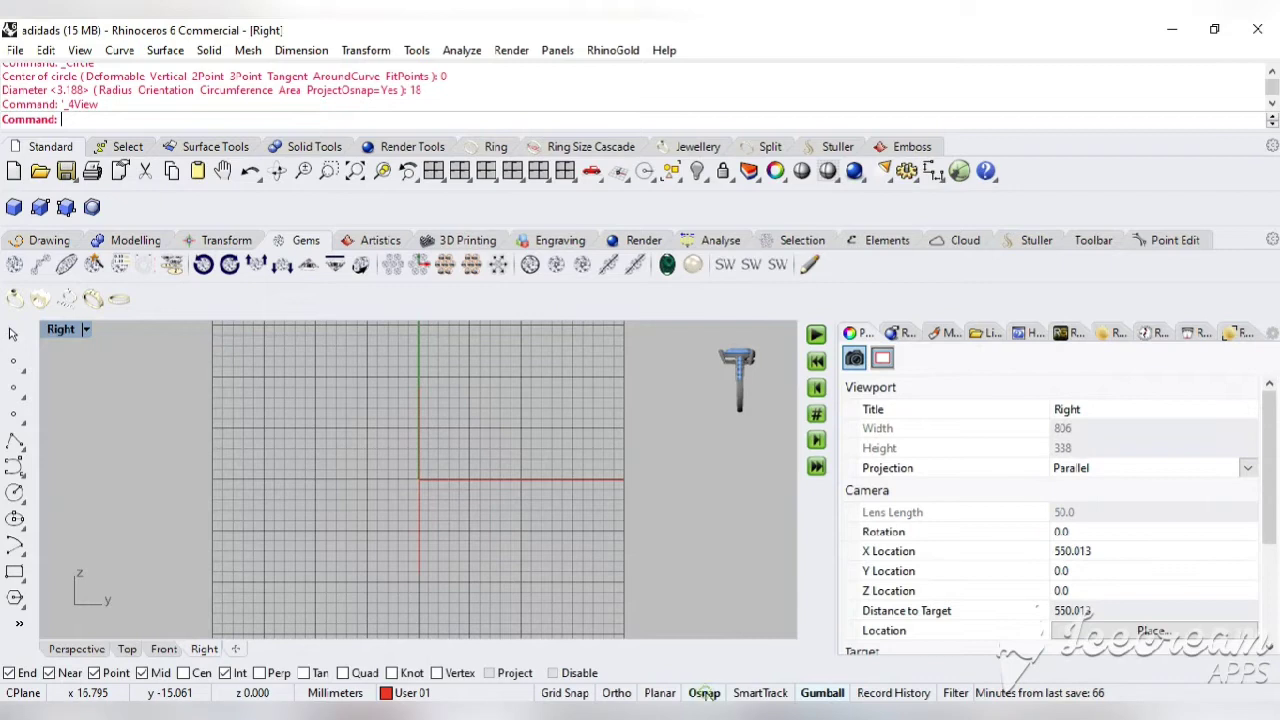
click(424, 454)
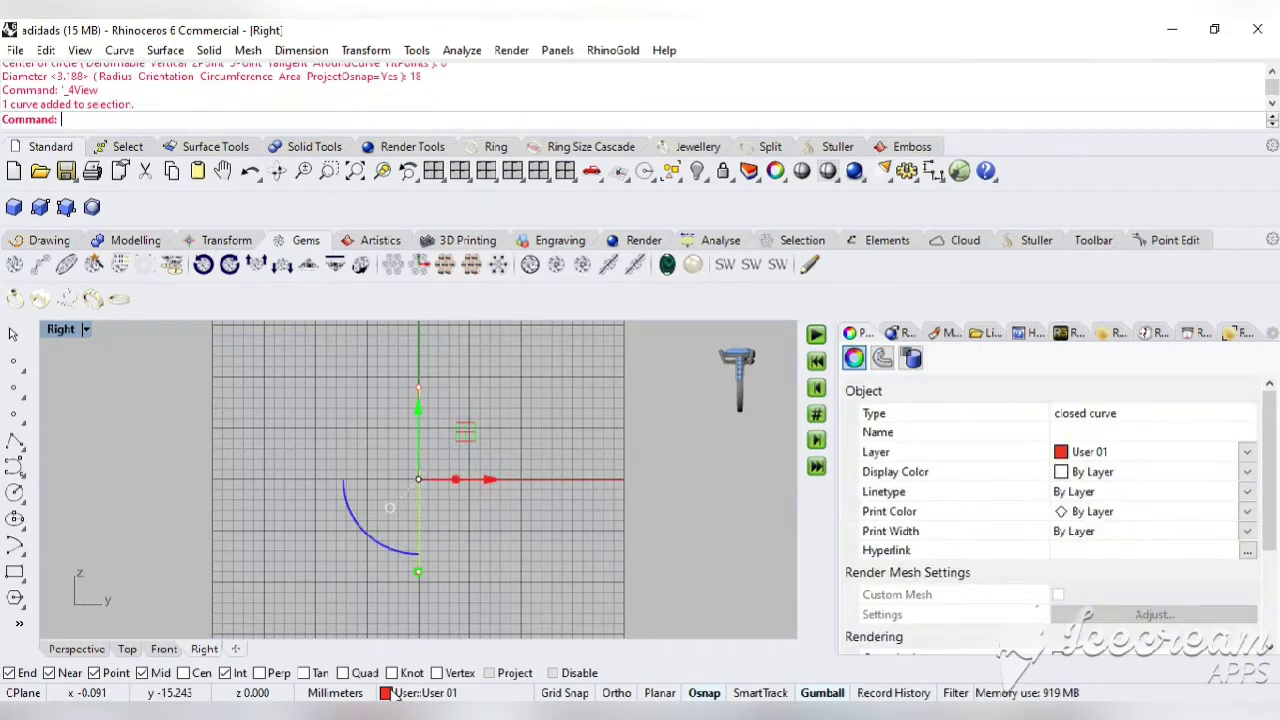
click(392, 695)
right_click(407, 604)
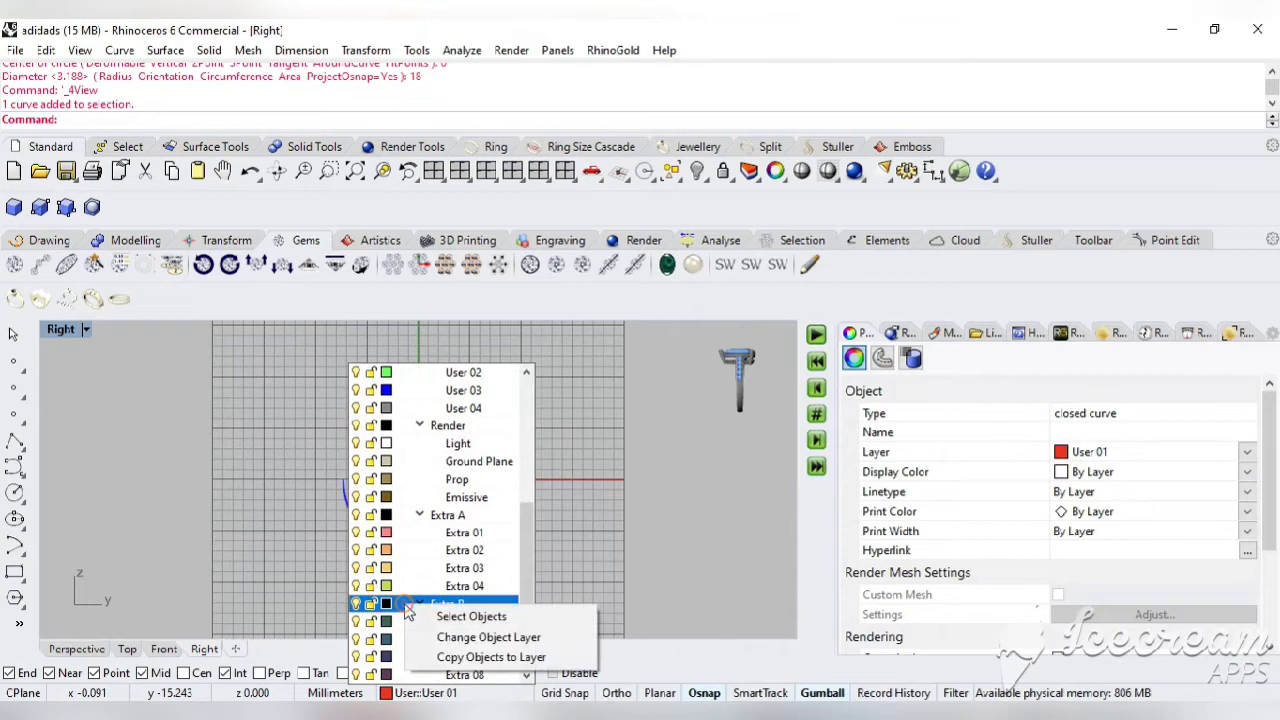
click(455, 640)
click(517, 558)
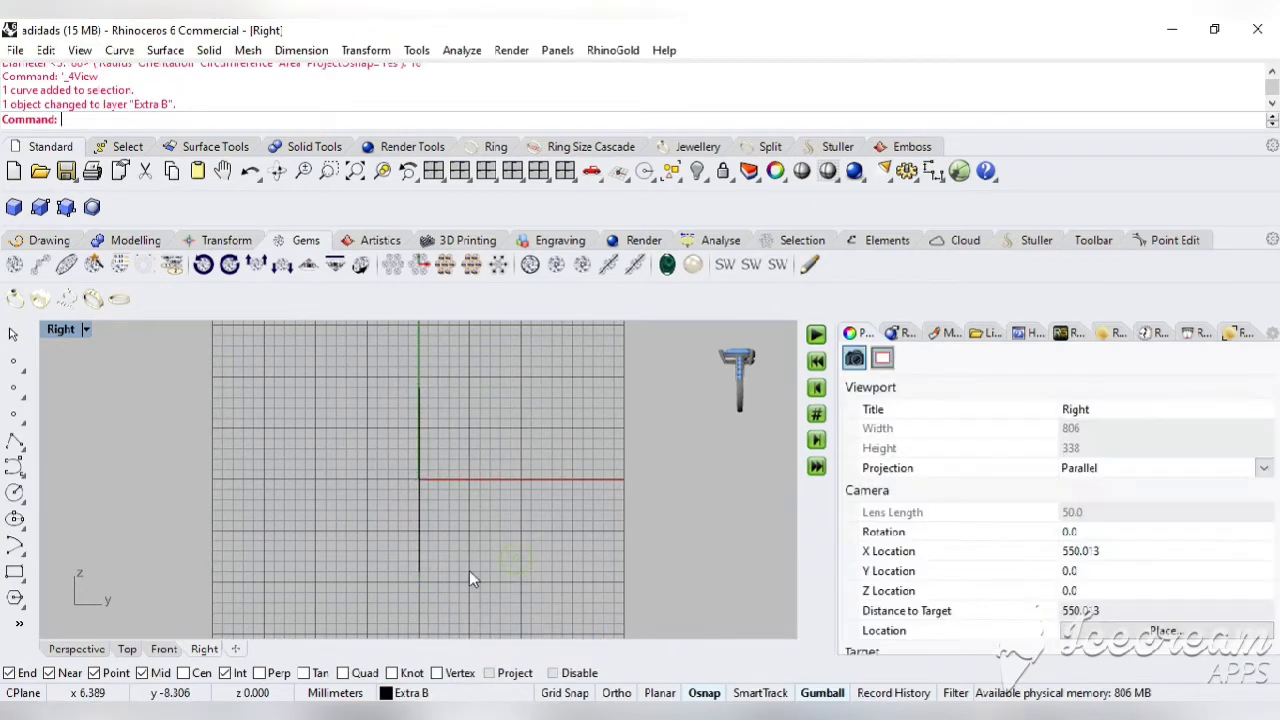
Draw a nearly horizontal both-sides line centred on the circle's top point, extending about 3.3 mm to each side
click(23, 449)
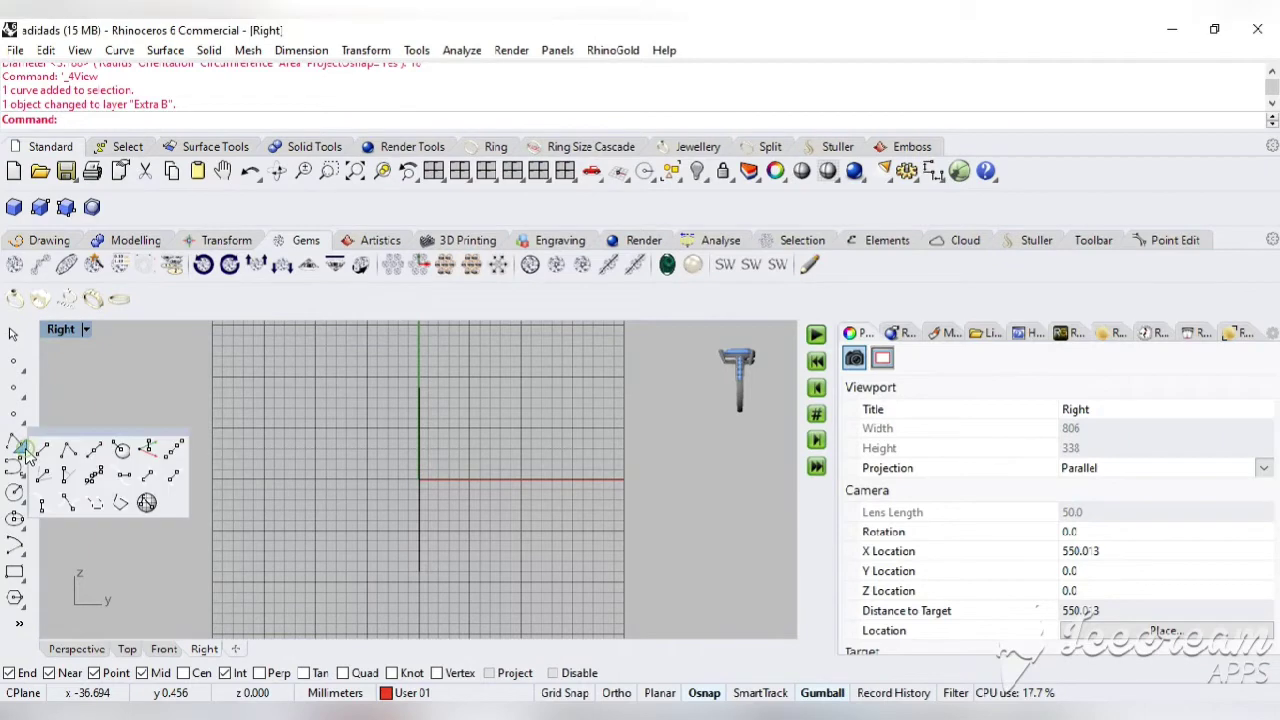
click(94, 451)
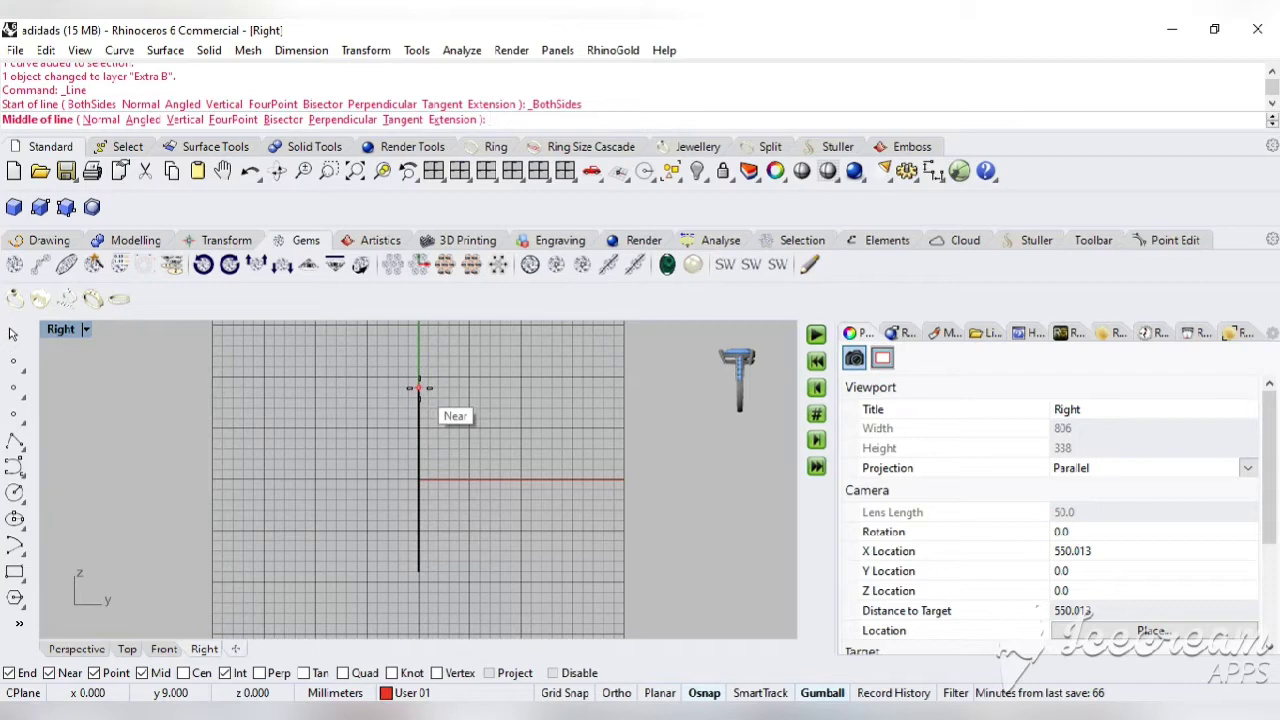
scroll(418, 388, up, 3)
click(418, 388)
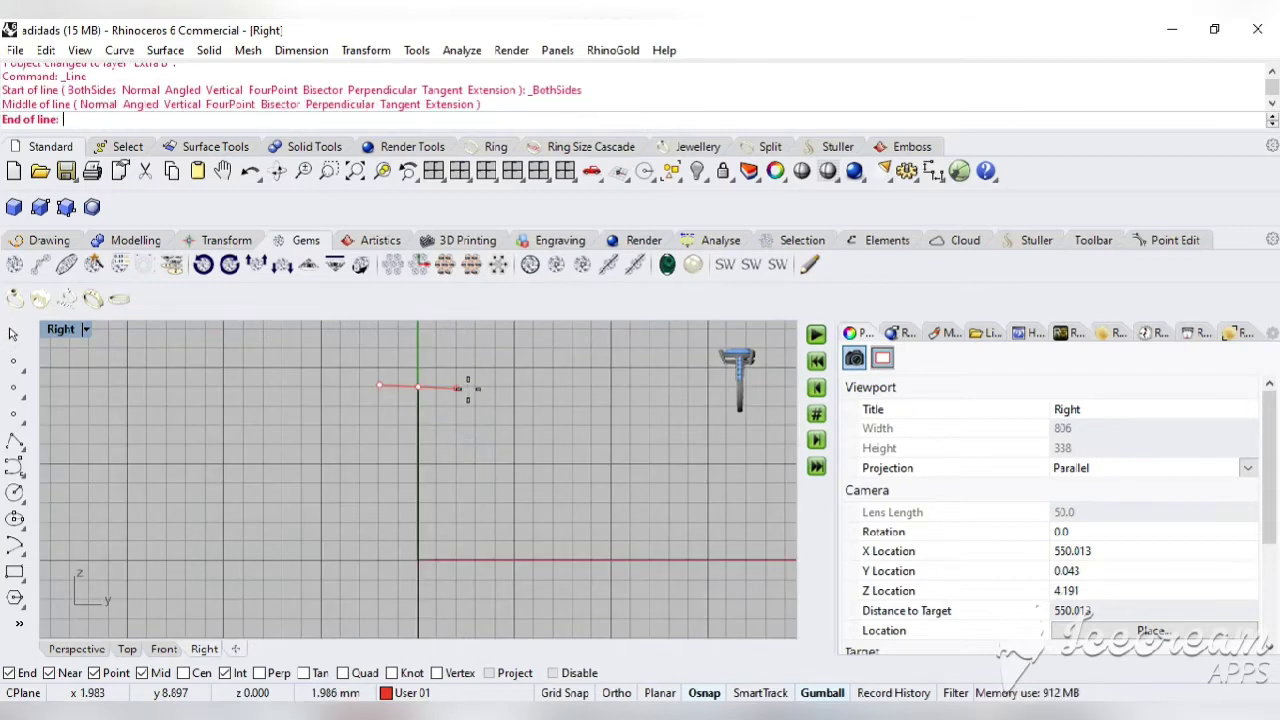
scroll(485, 388, up, 1)
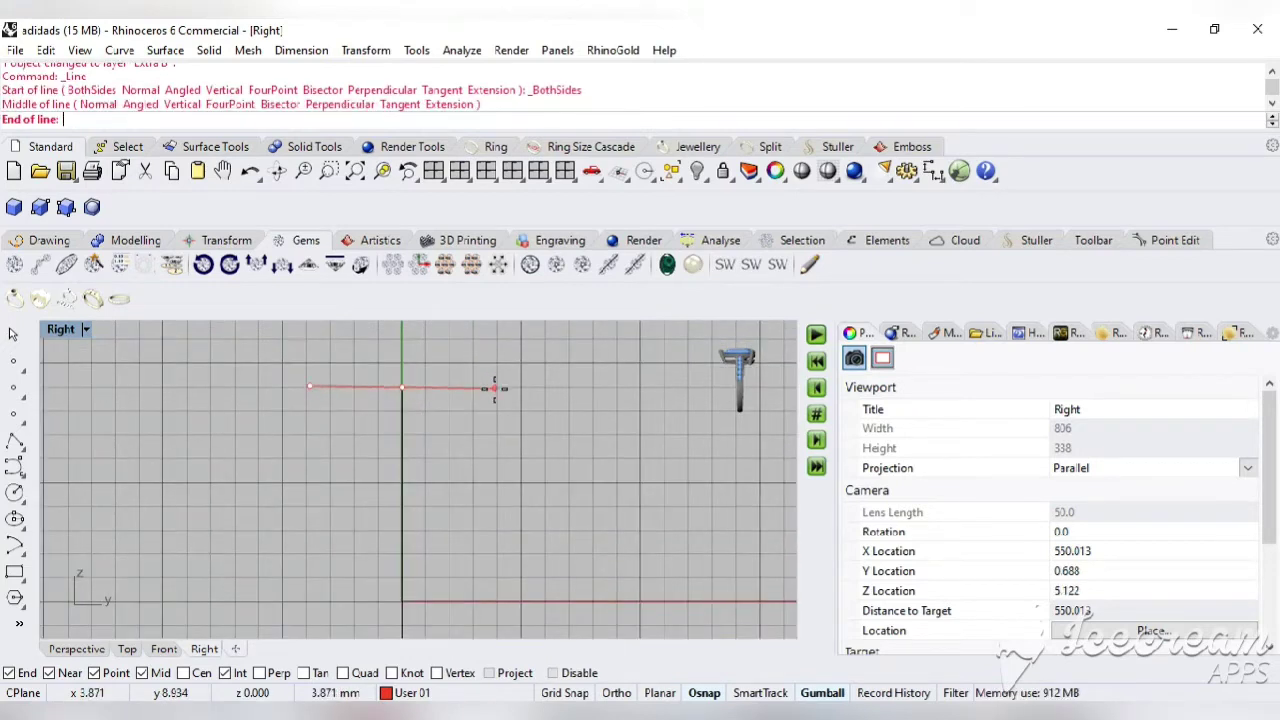
scroll(497, 387, up, 2)
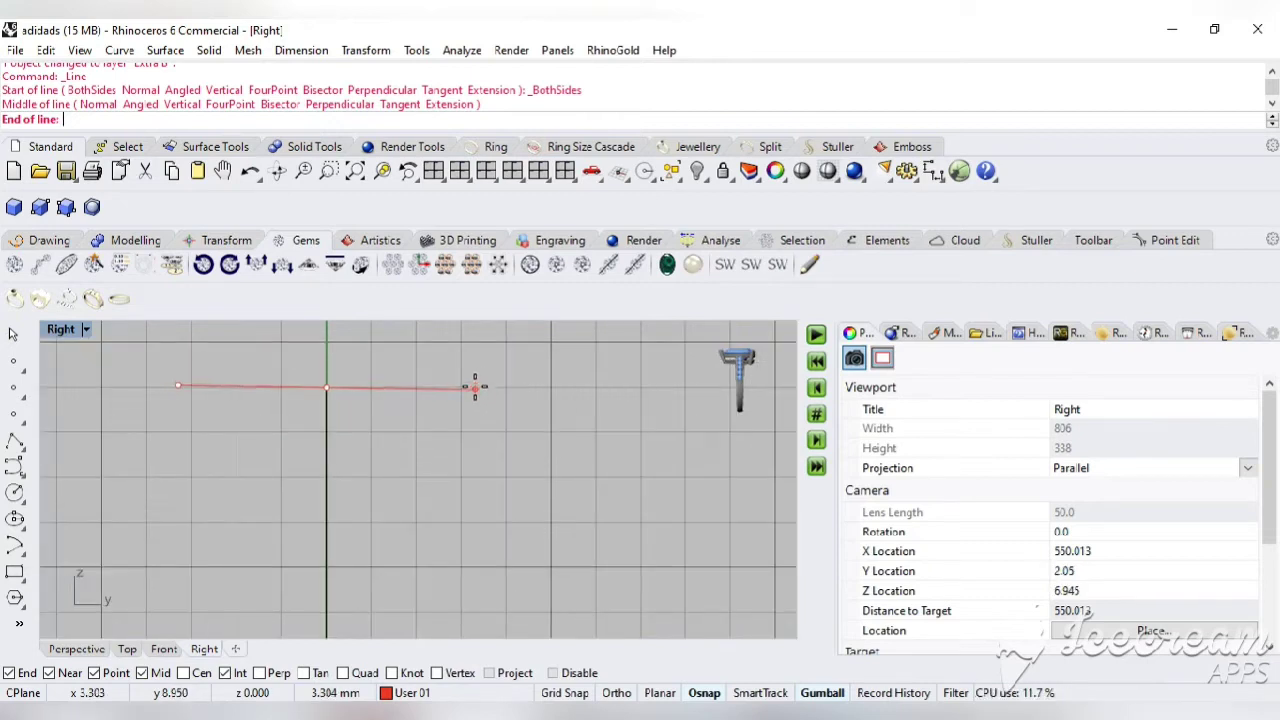
click(475, 387)
scroll(417, 420, down, 4)
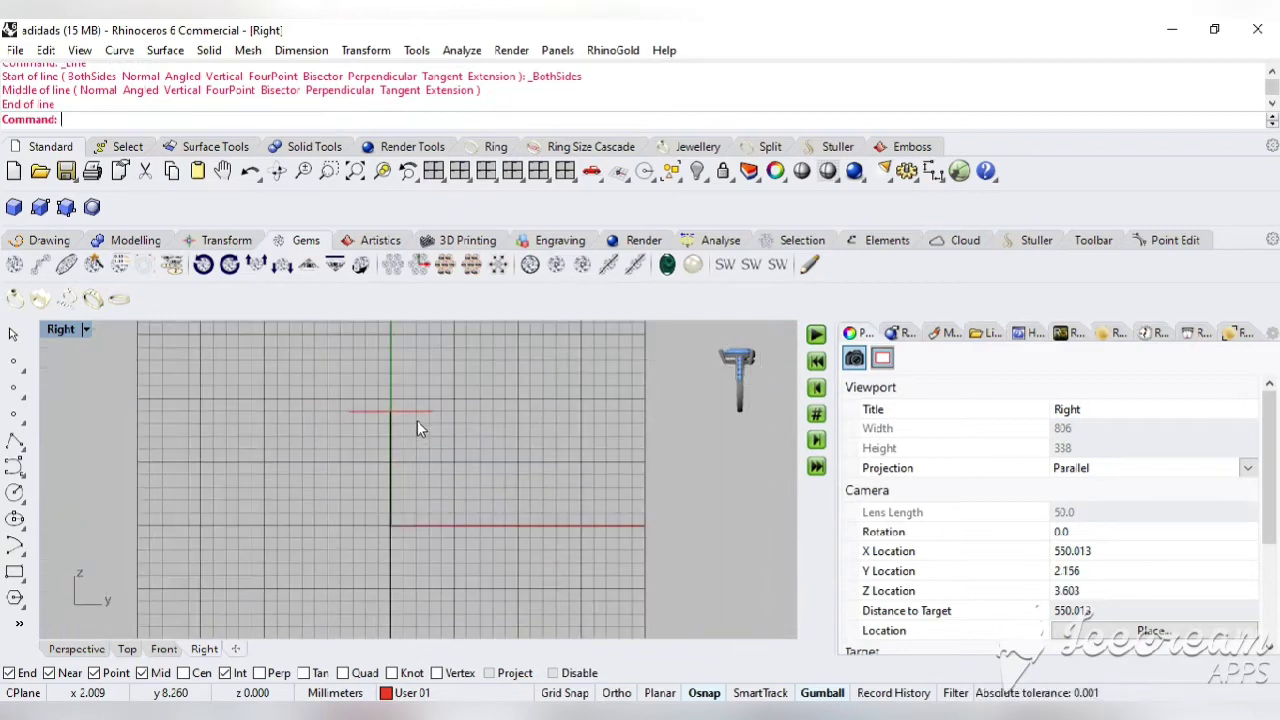
Draw an arc between the two ends of the line, with its start direction set so it bulges upward as a half-round dome
click(27, 557)
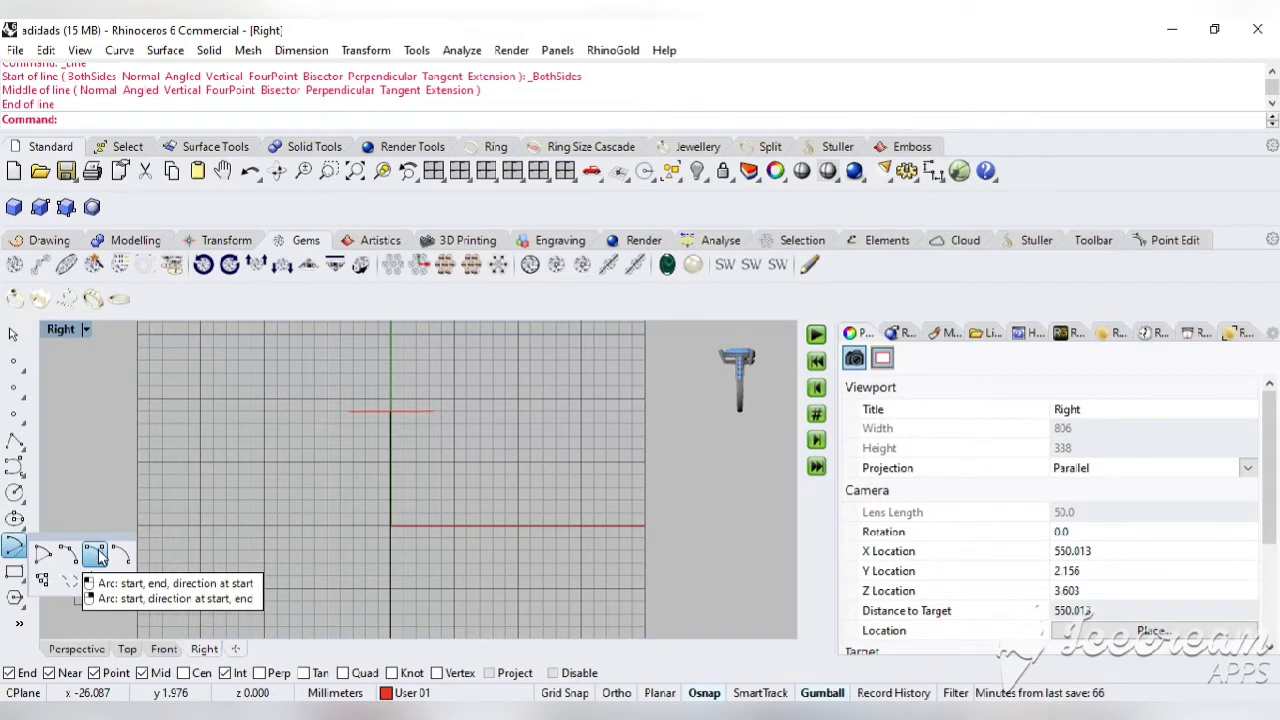
click(96, 556)
click(436, 418)
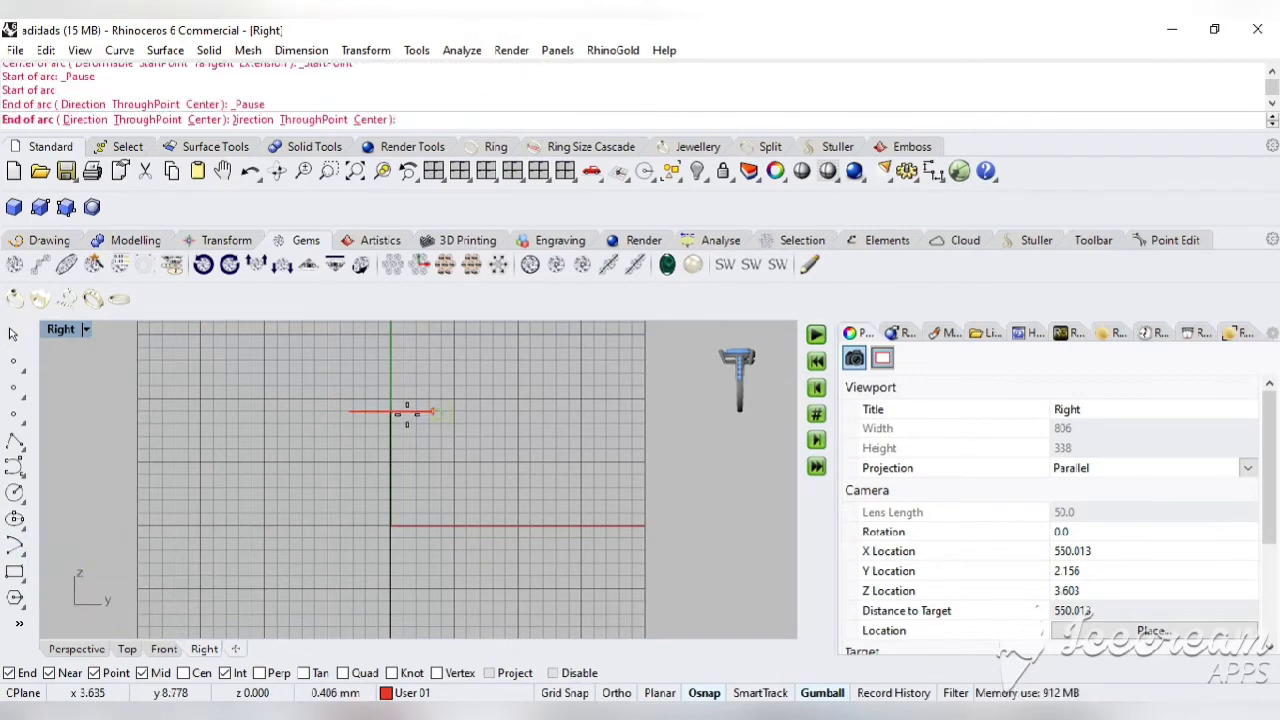
click(352, 412)
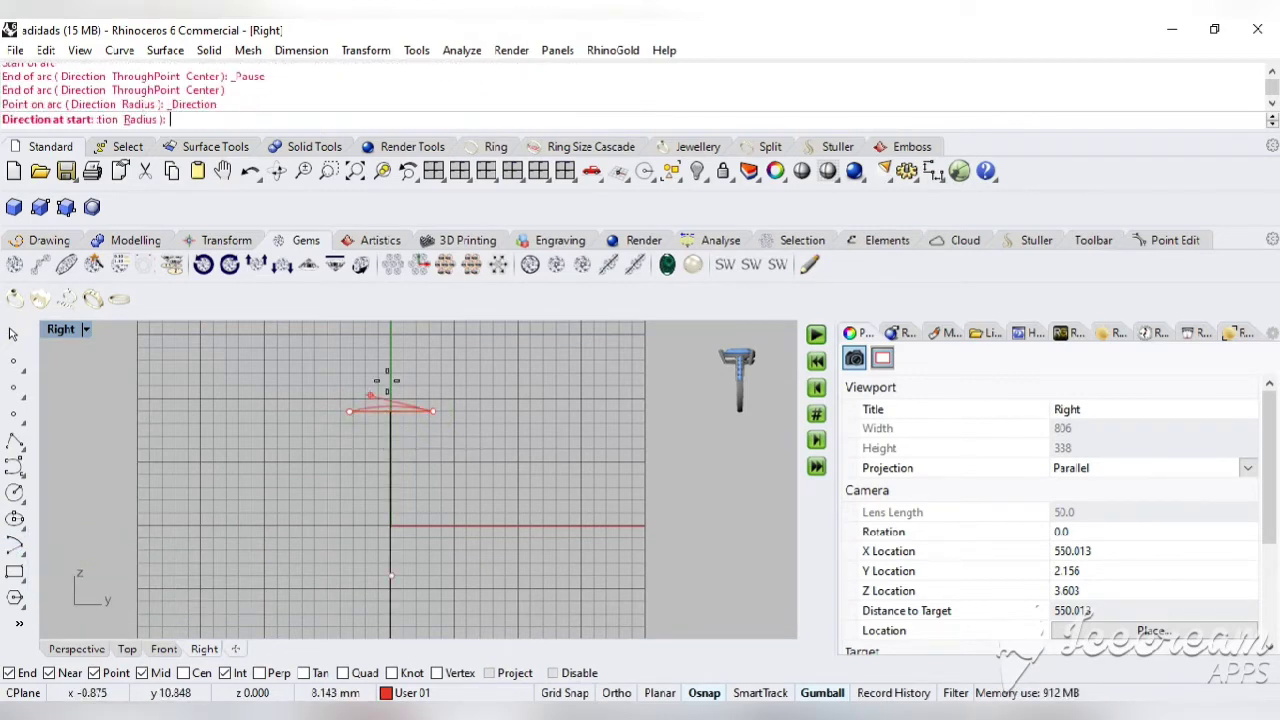
click(438, 372)
scroll(441, 416, up, 2)
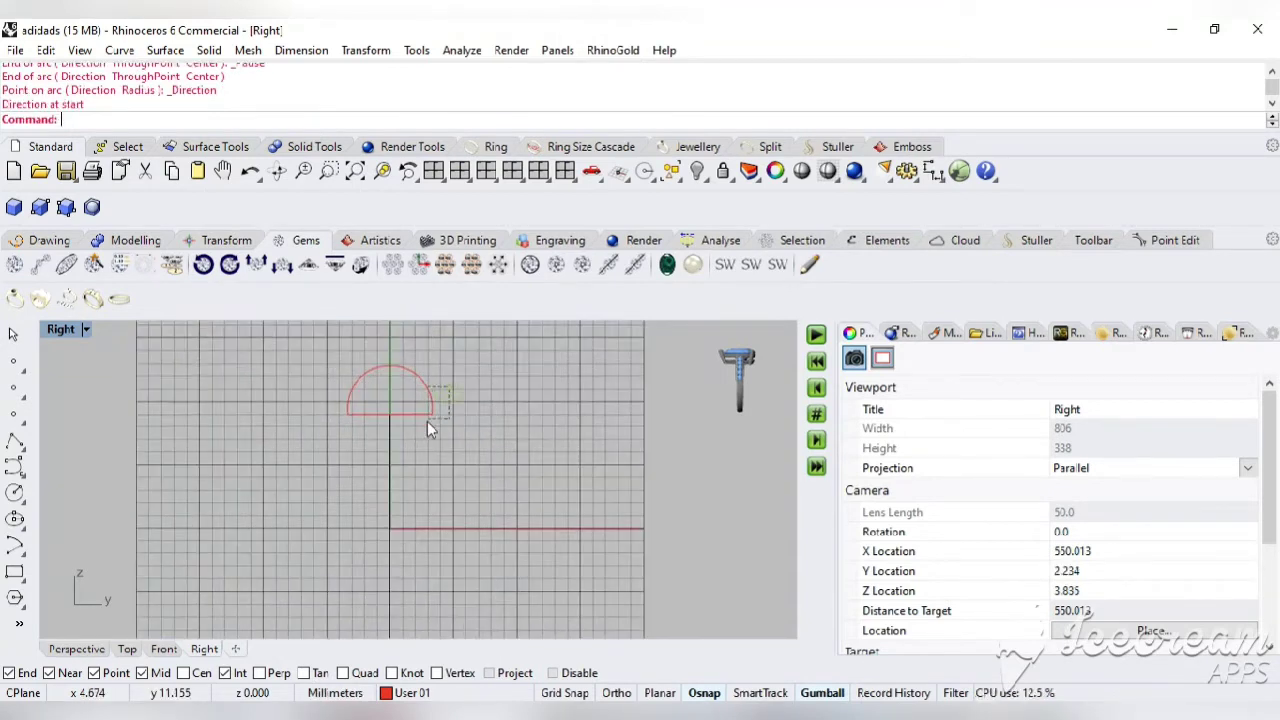
Join the arc and the base line into one closed profile curve
drag(450, 386, 421, 435)
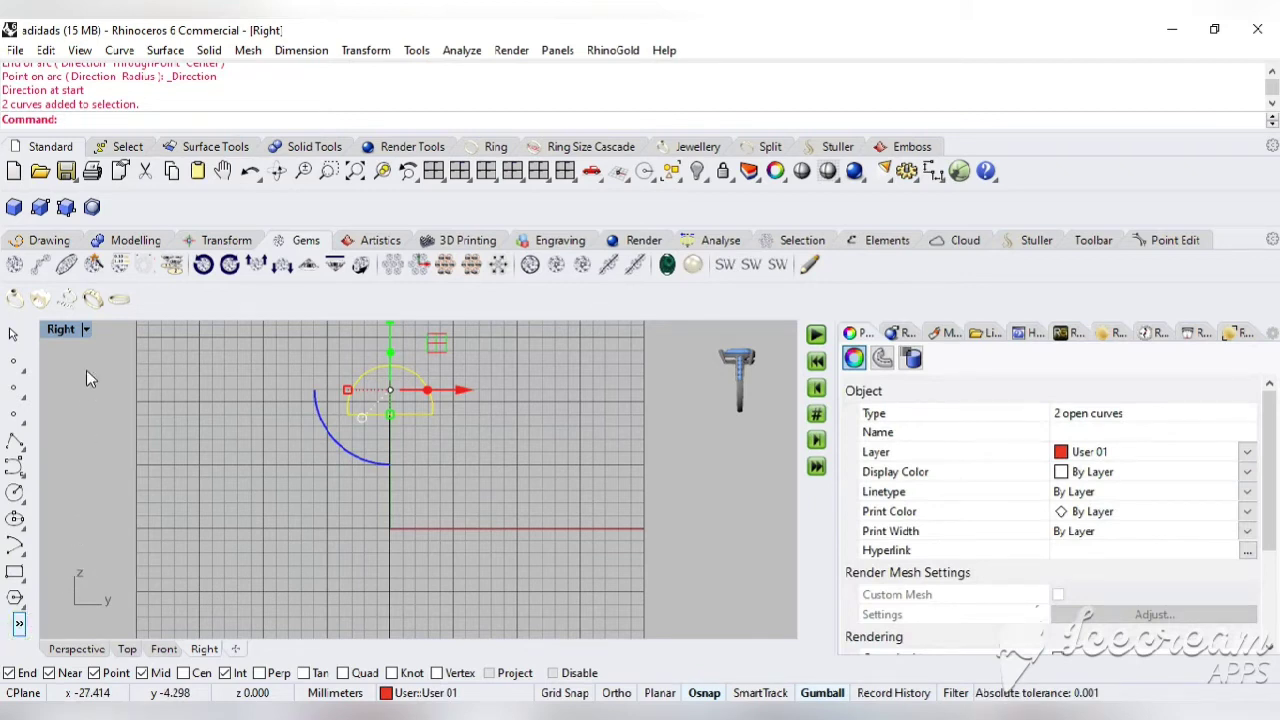
middle_click(74, 316)
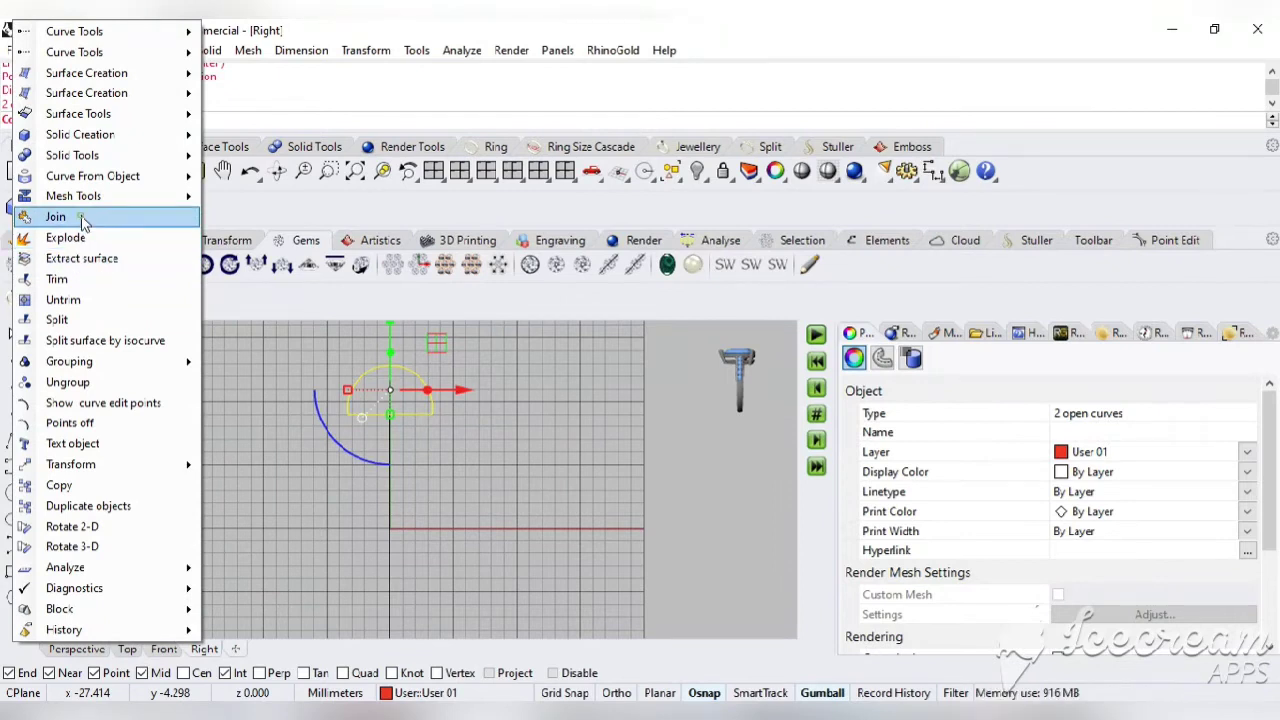
click(56, 217)
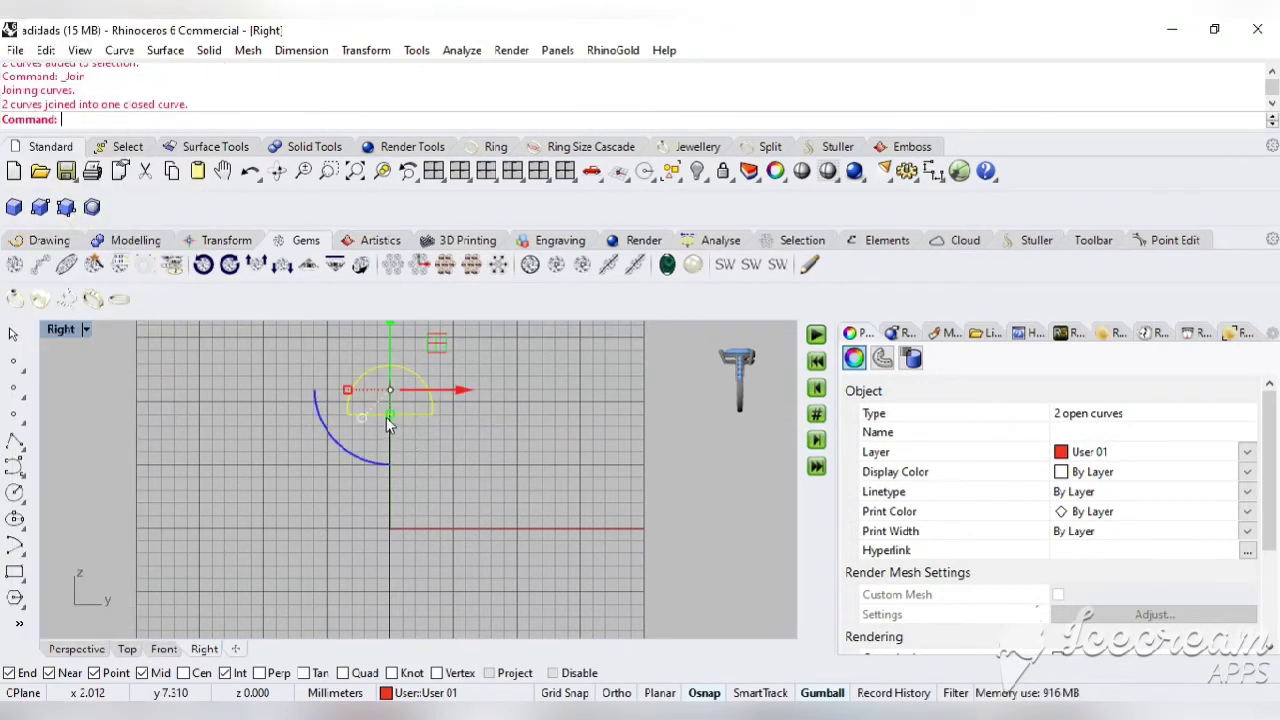
Turn off object snaps and flatten the half-round profile's height to about 2.6 mm
click(704, 693)
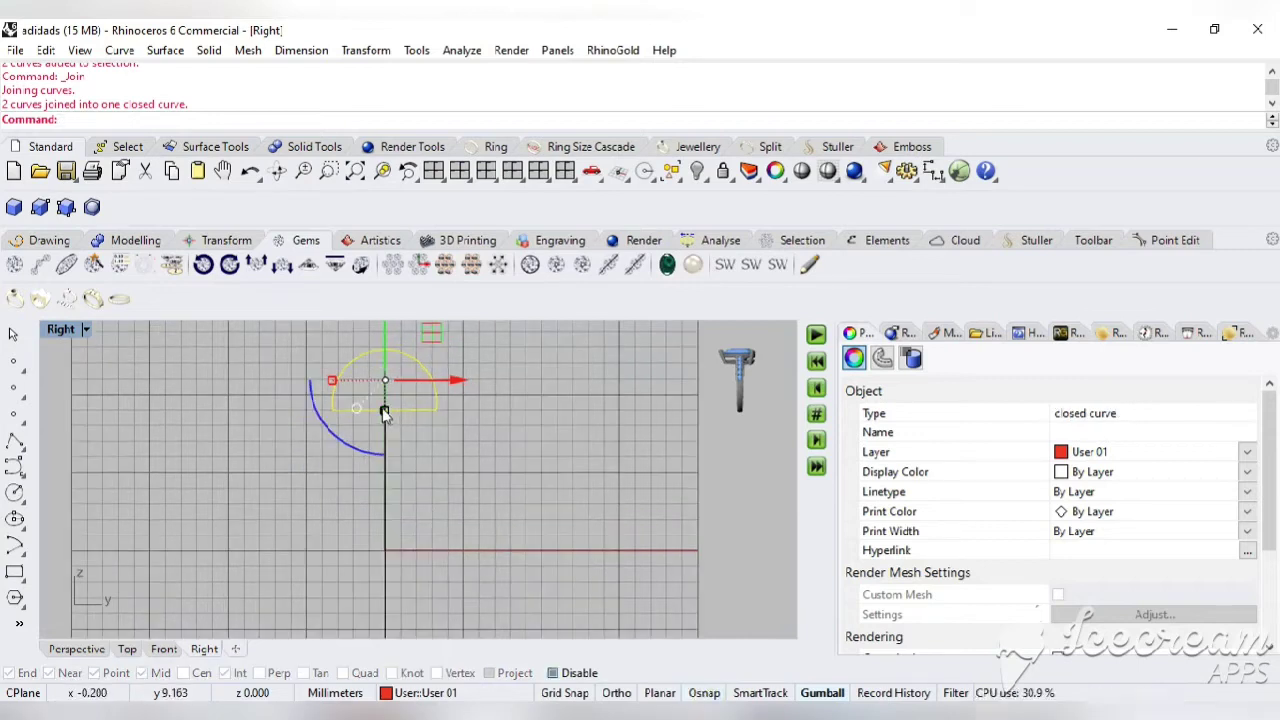
click(449, 417)
scroll(409, 420, down, 5)
scroll(418, 440, up, 5)
Scale the flattened profile up uniformly until it is about 10 mm wide
click(374, 396)
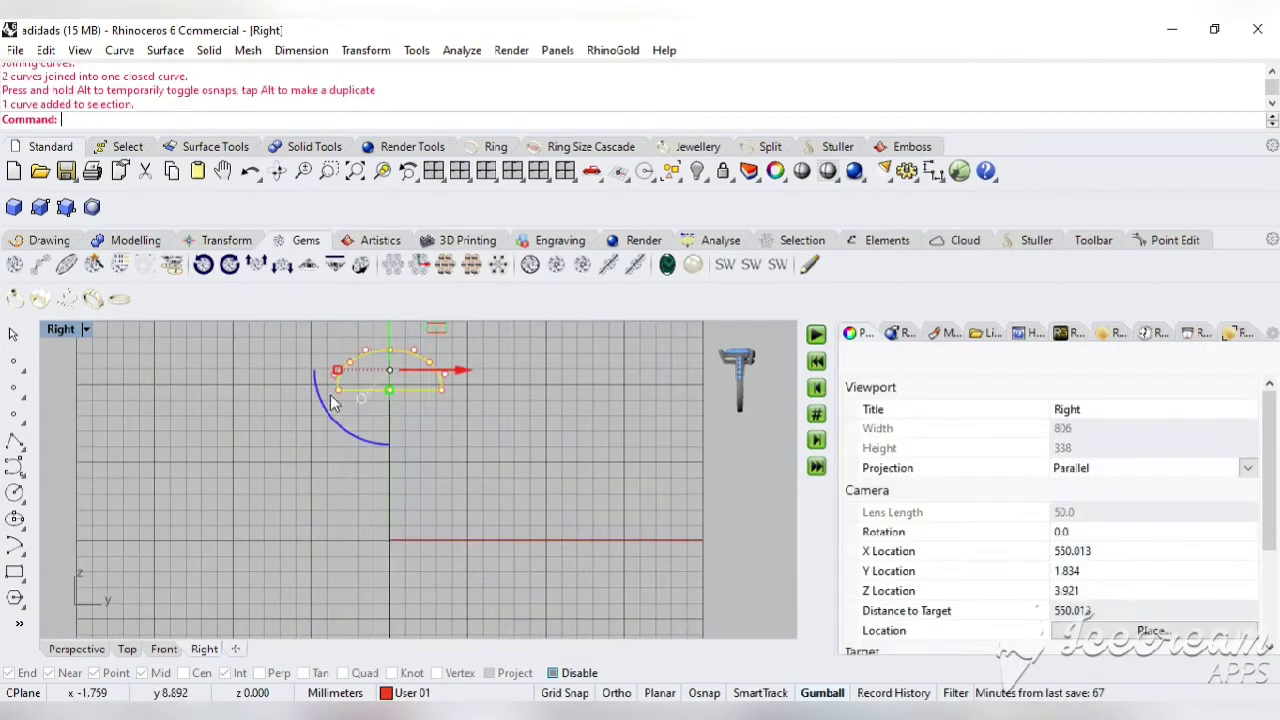
drag(338, 372, 310, 367)
click(463, 445)
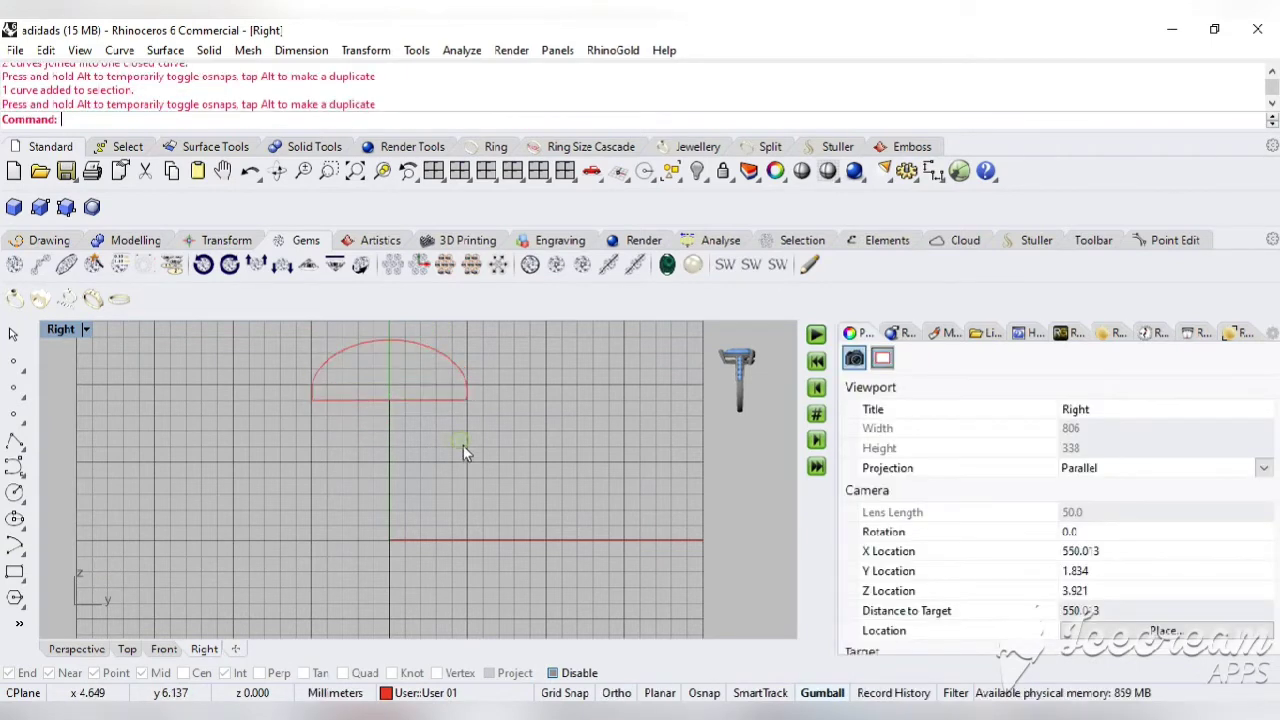
Move the profile by the middle of its base onto the top of the finger circle, with object snaps turned back on
scroll(455, 440, down, 2)
scroll(415, 433, up, 5)
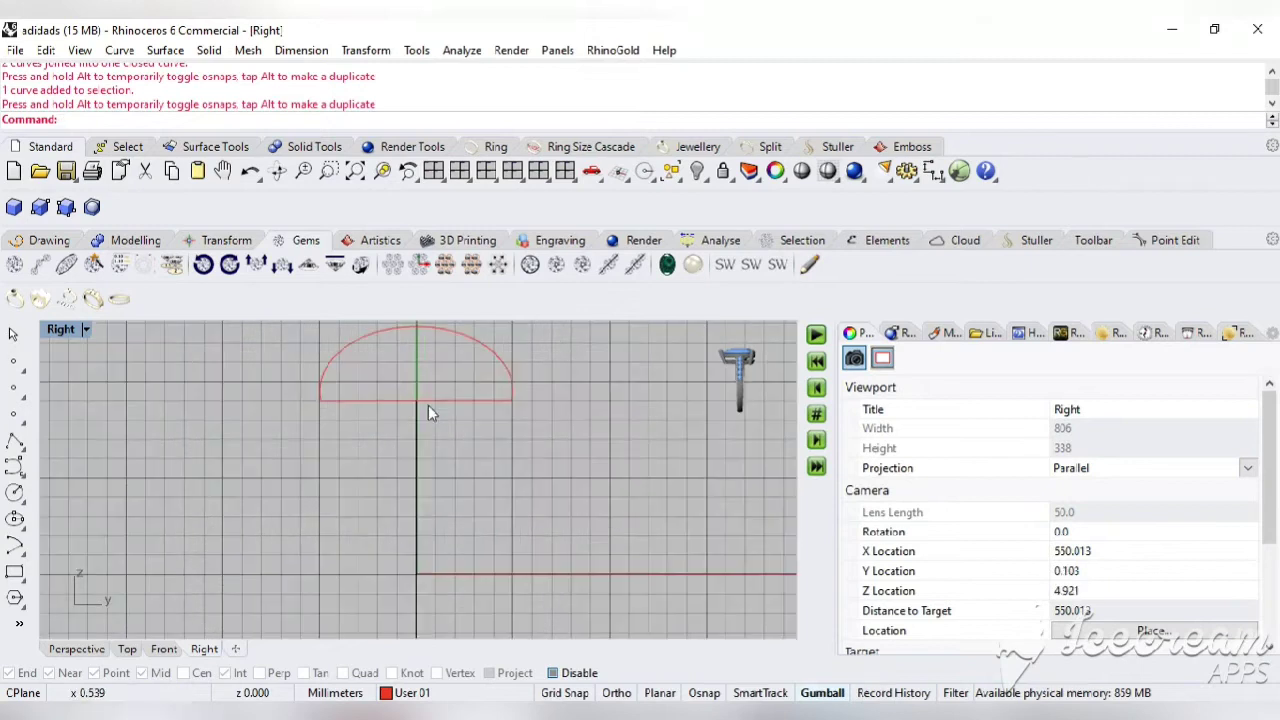
click(429, 404)
key(F10)
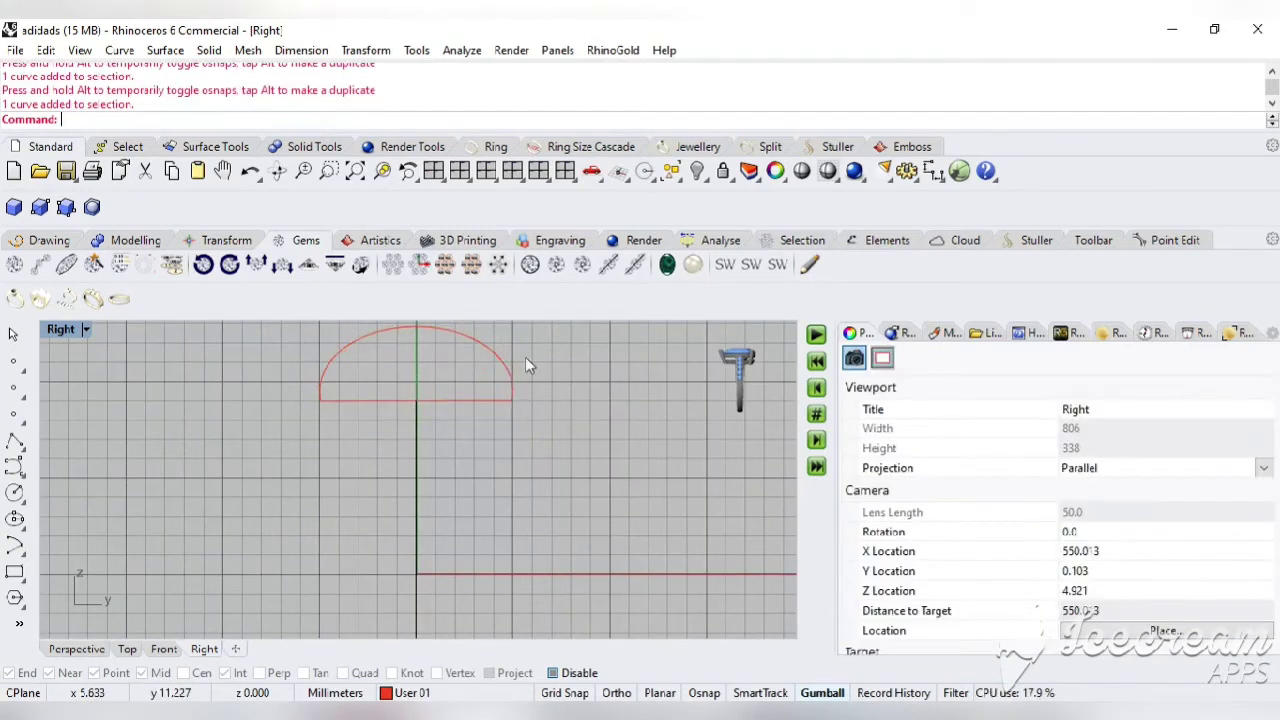
click(492, 400)
click(366, 50)
click(381, 72)
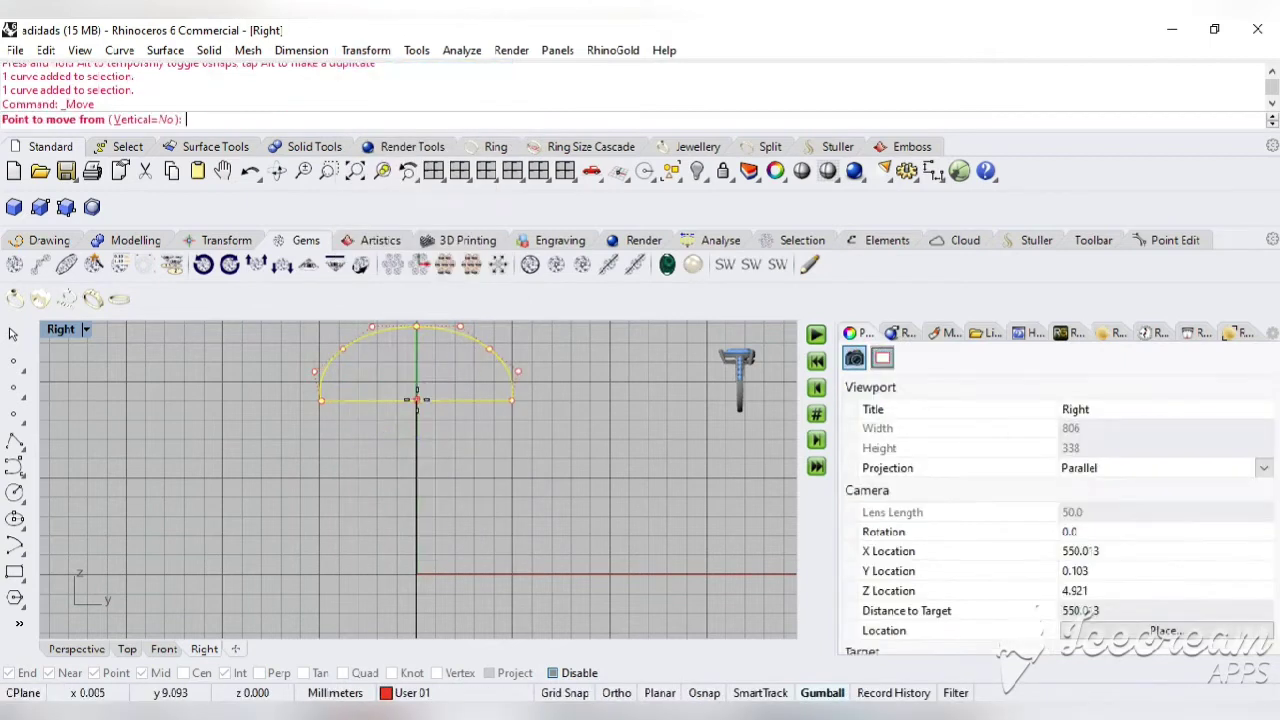
click(416, 402)
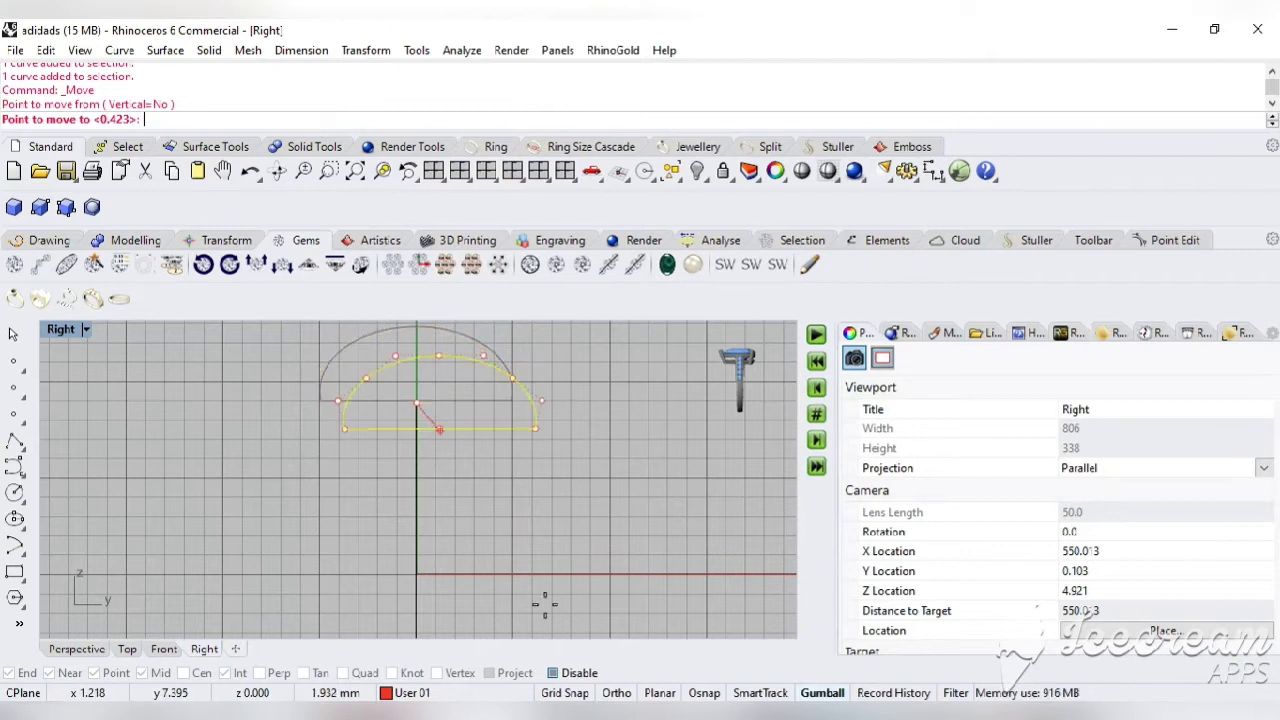
click(704, 693)
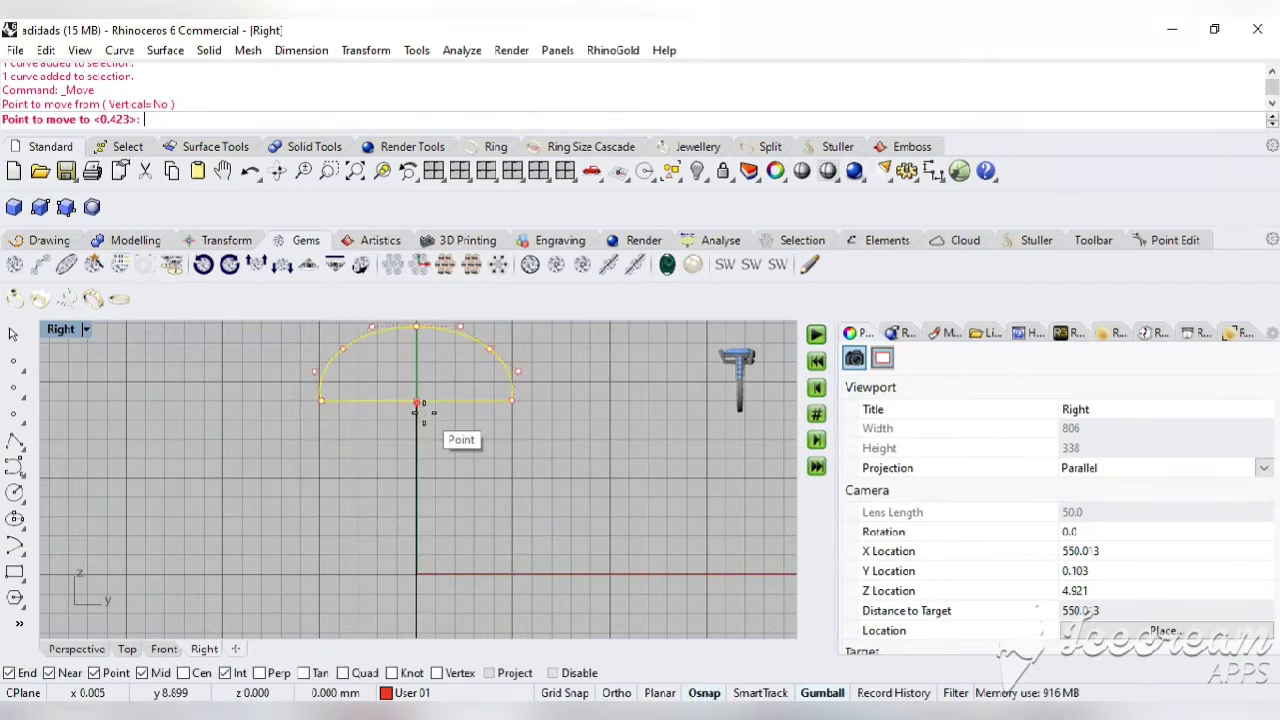
click(418, 404)
click(497, 441)
scroll(497, 441, down, 5)
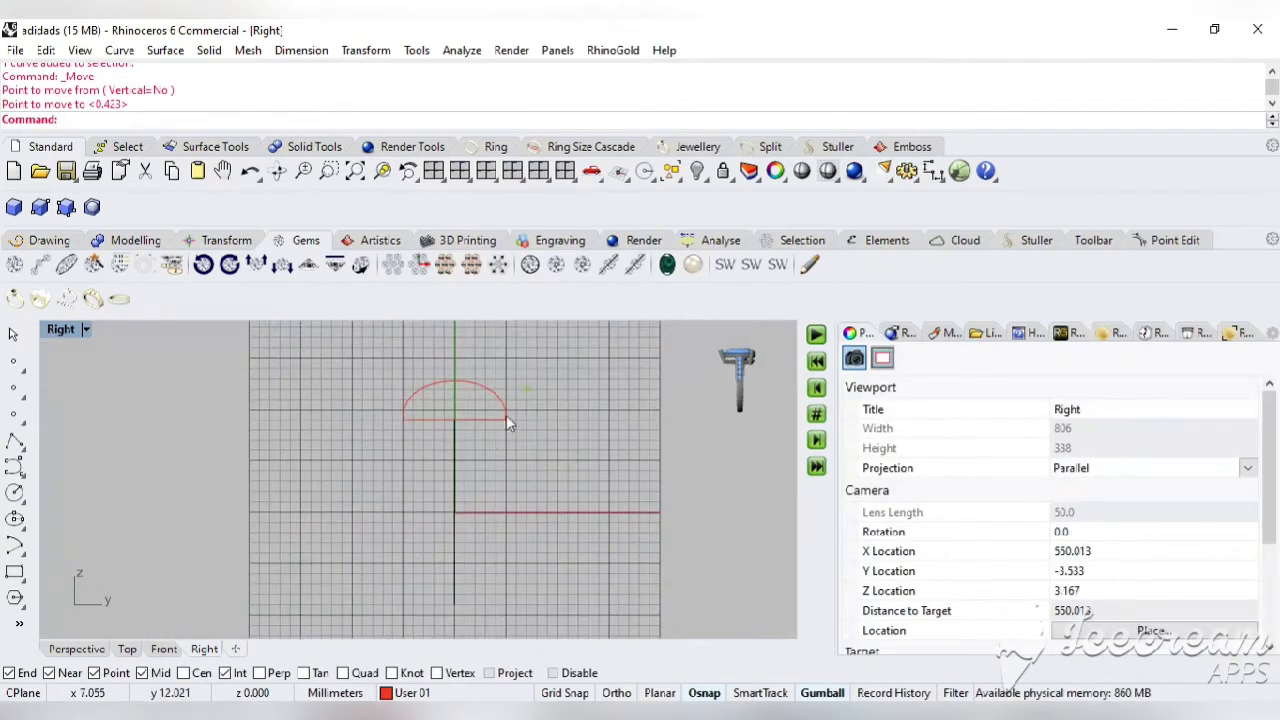
Mirror a copy of the profile to the underside of the finger circle, across a nearly horizontal line starting at the origin
click(510, 405)
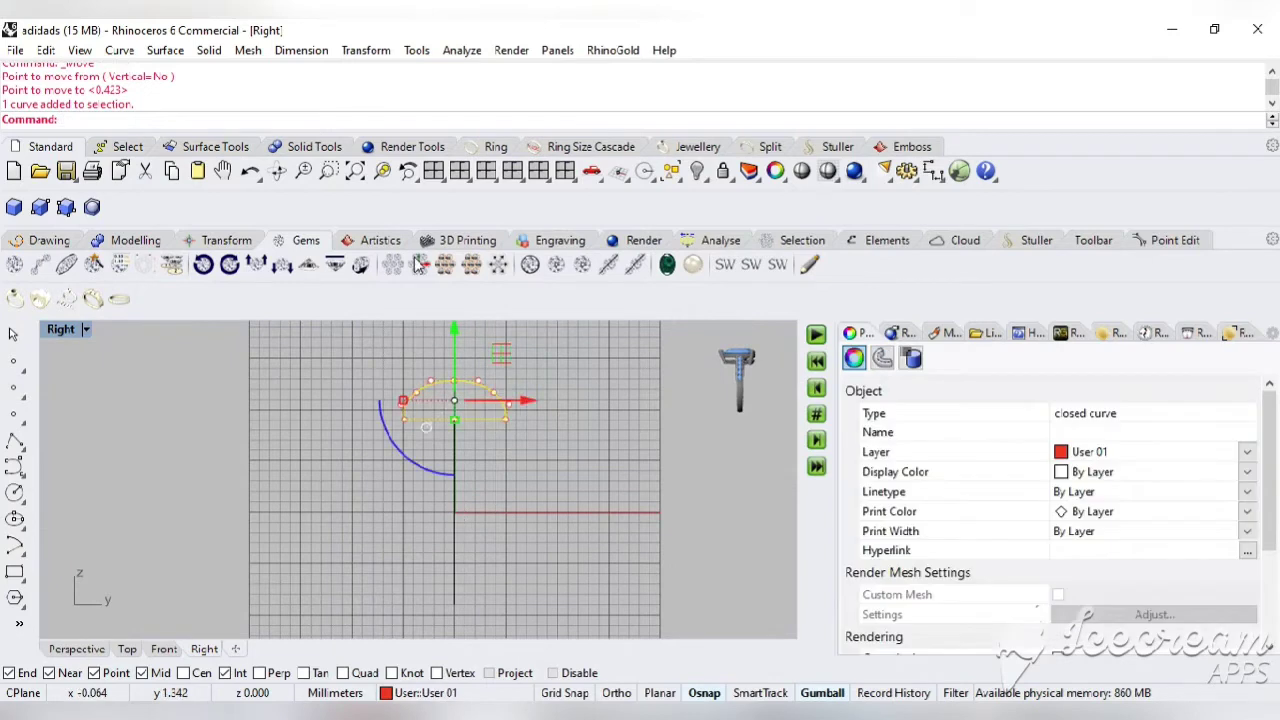
click(365, 50)
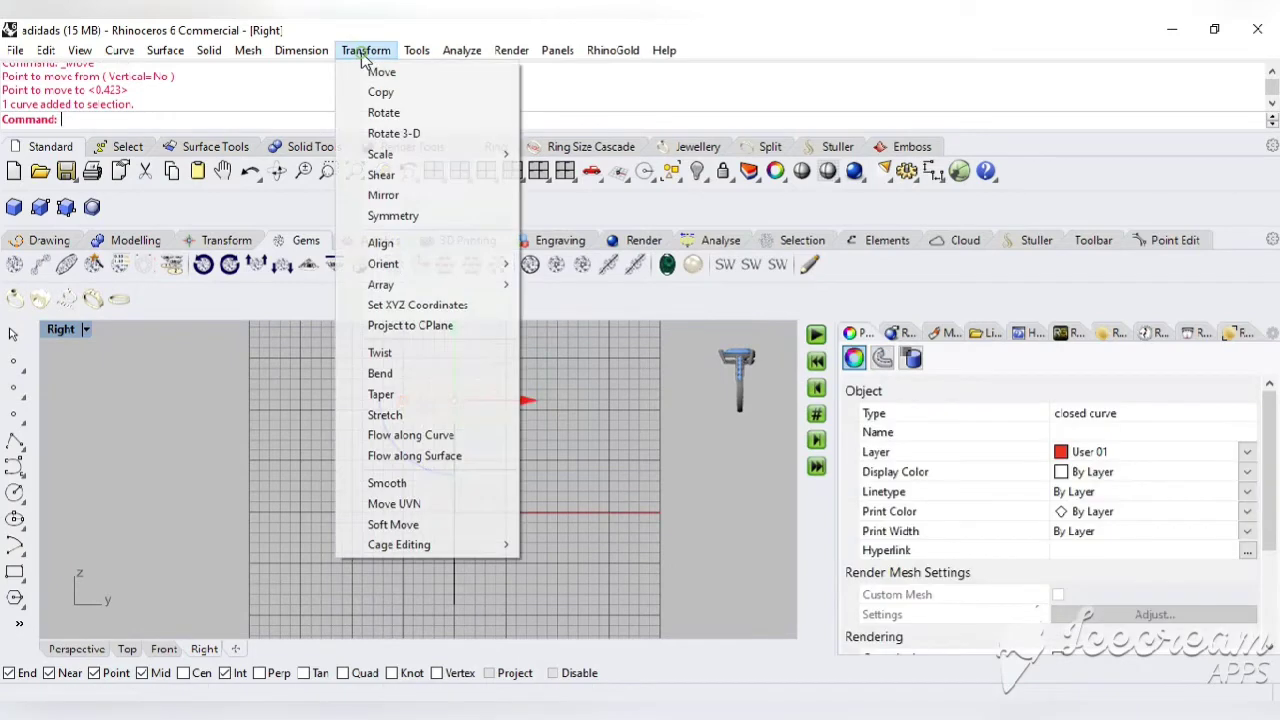
click(418, 200)
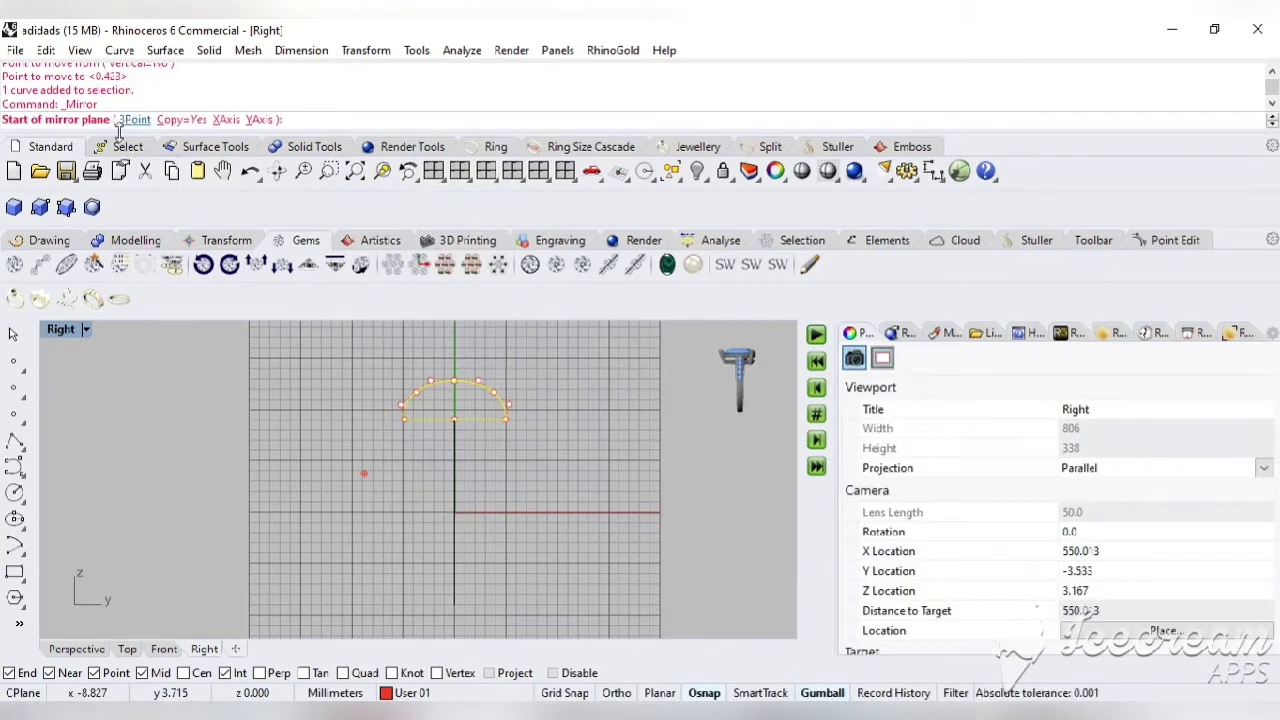
click(468, 517)
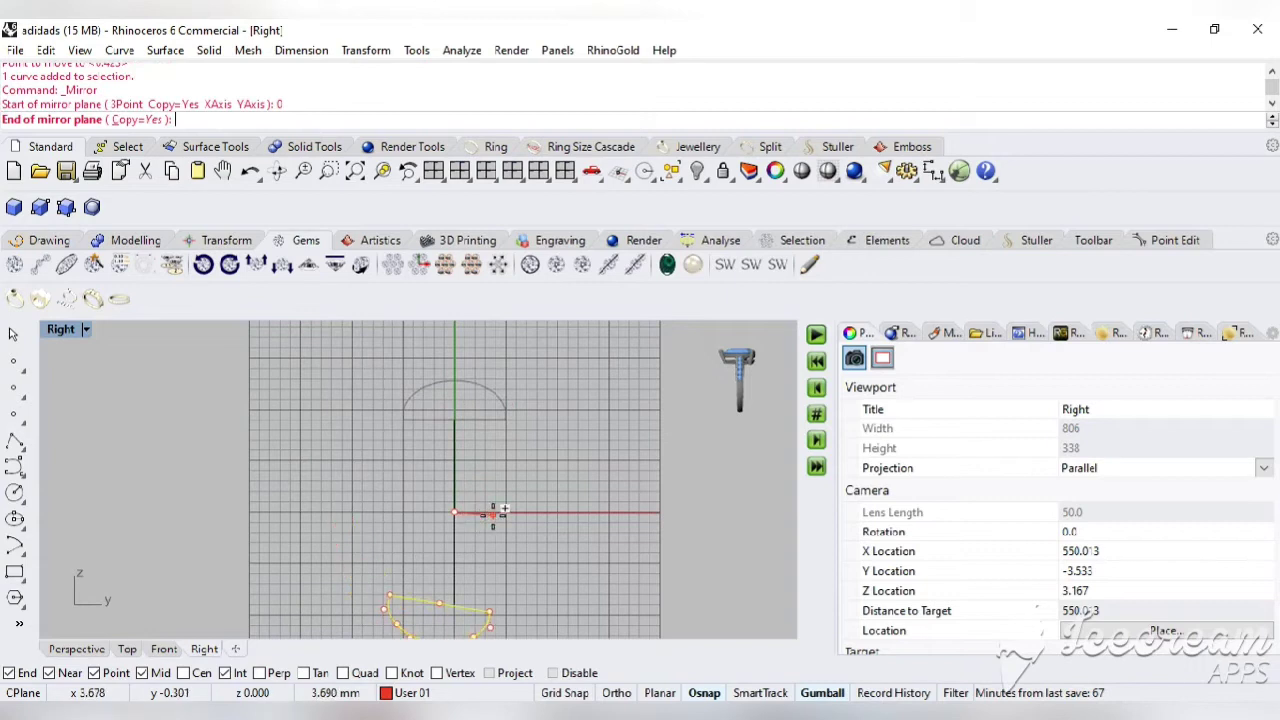
scroll(497, 512, up, 3)
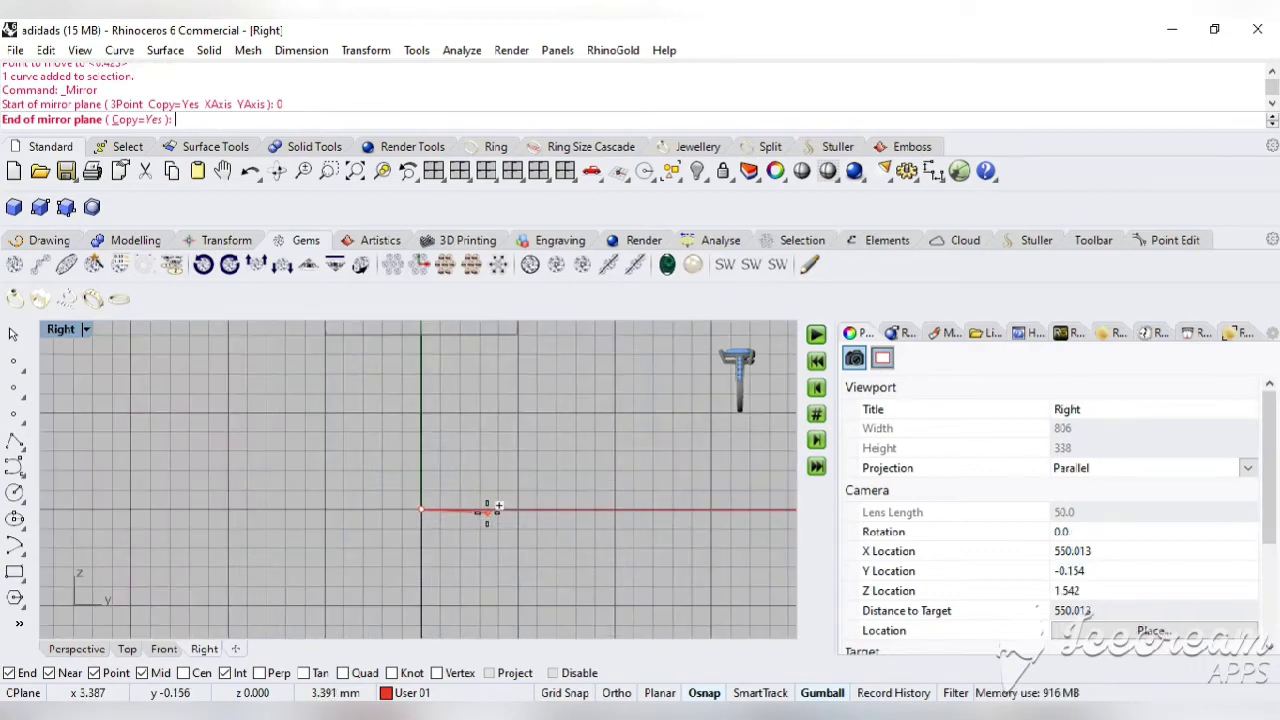
click(527, 512)
scroll(531, 512, down, 3)
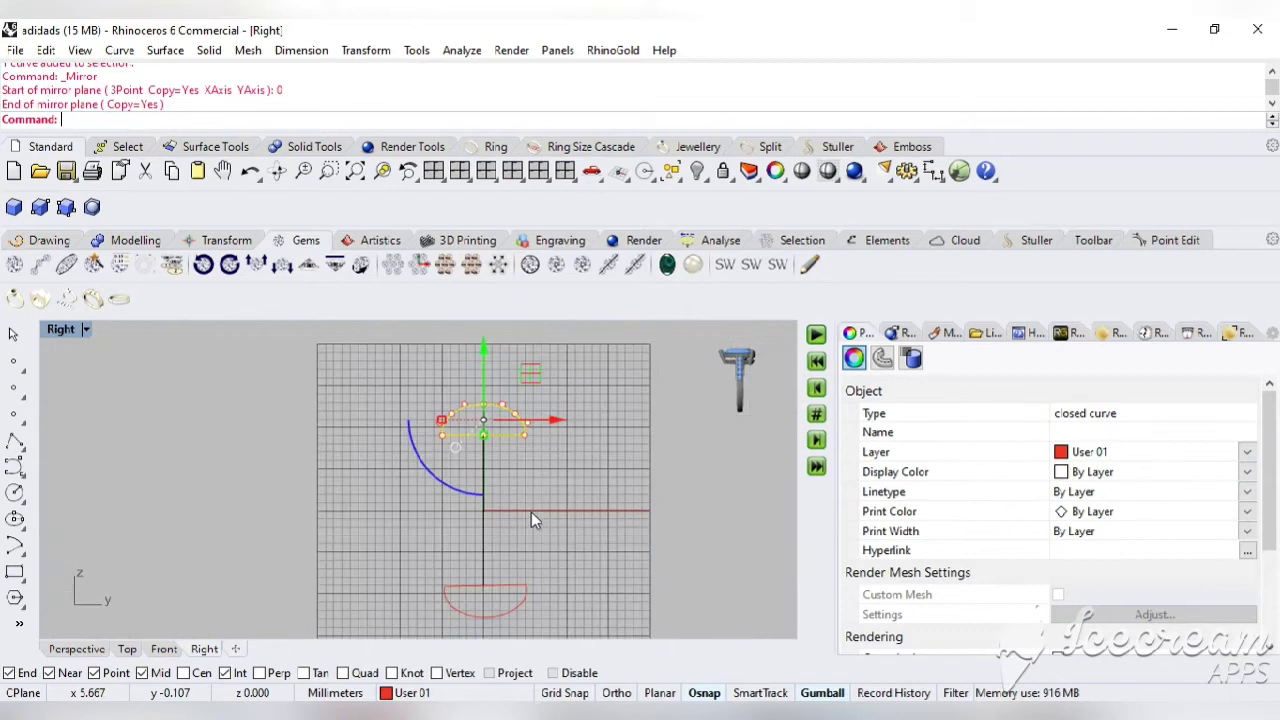
key(Escape)
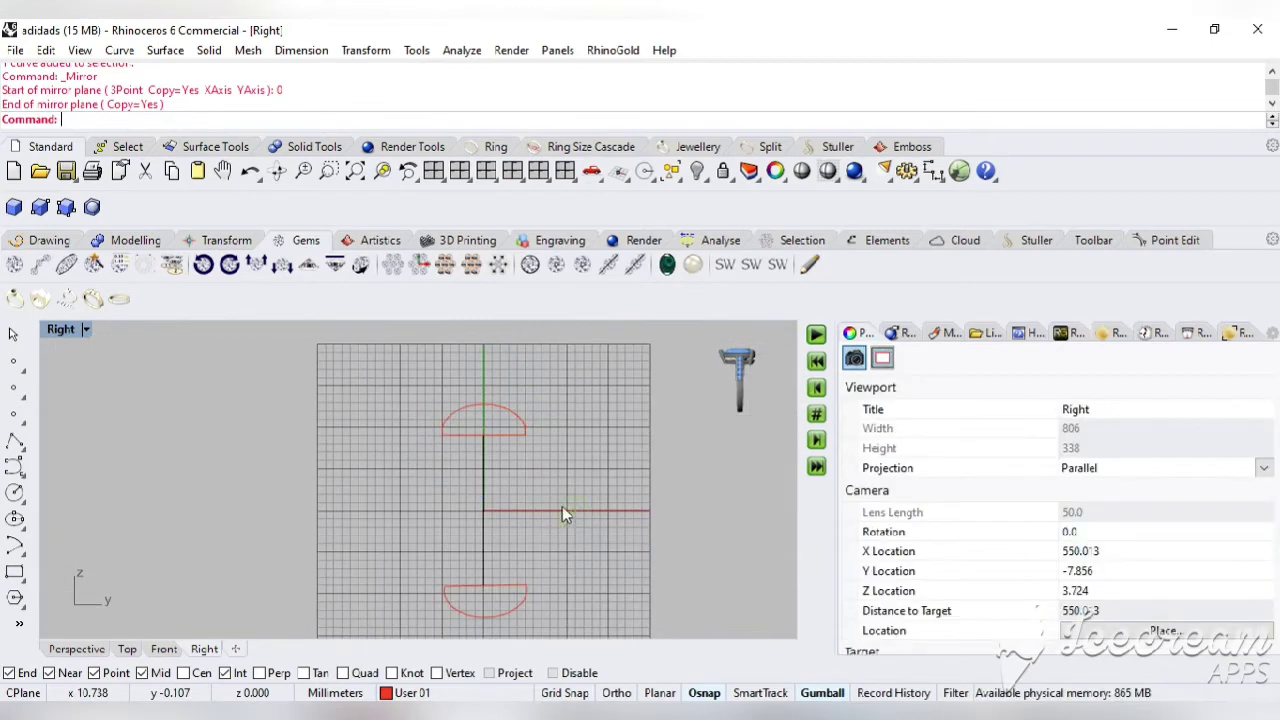
Create the ring band with Sweep 2 Rails, using the upper and lower profiles as rails and the finger circle as cross section
click(485, 500)
key(Delete)
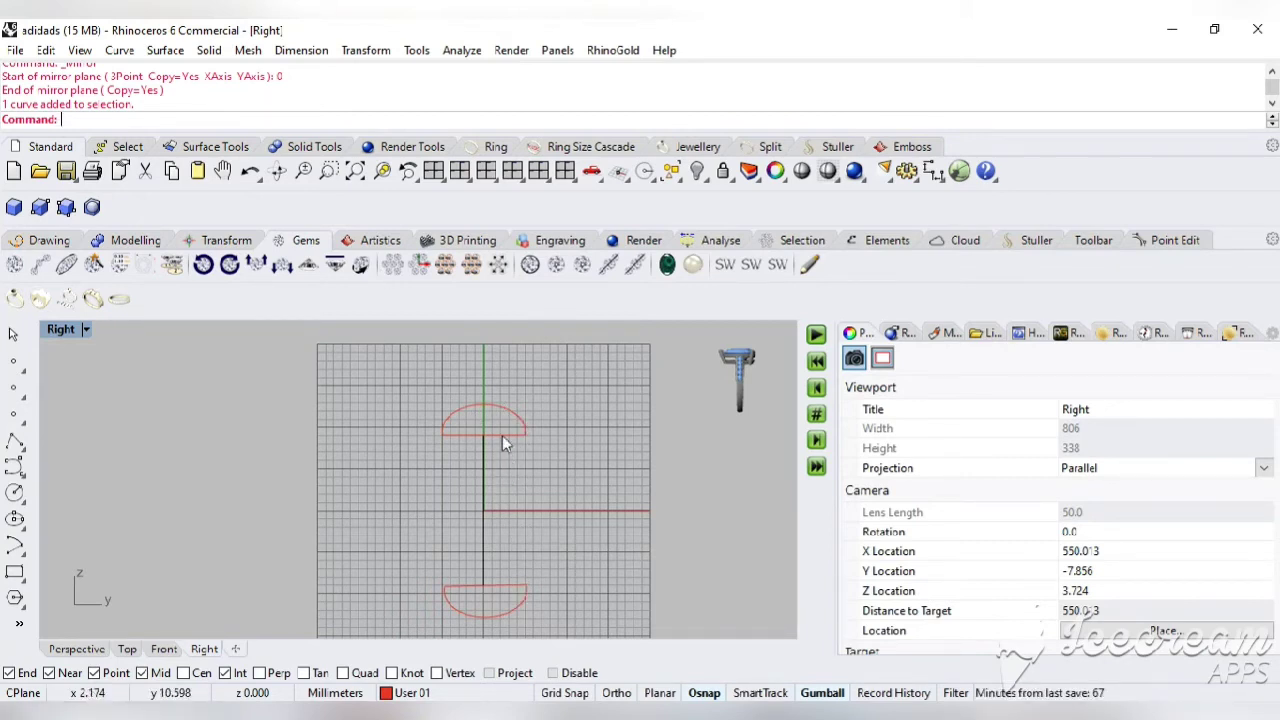
click(168, 52)
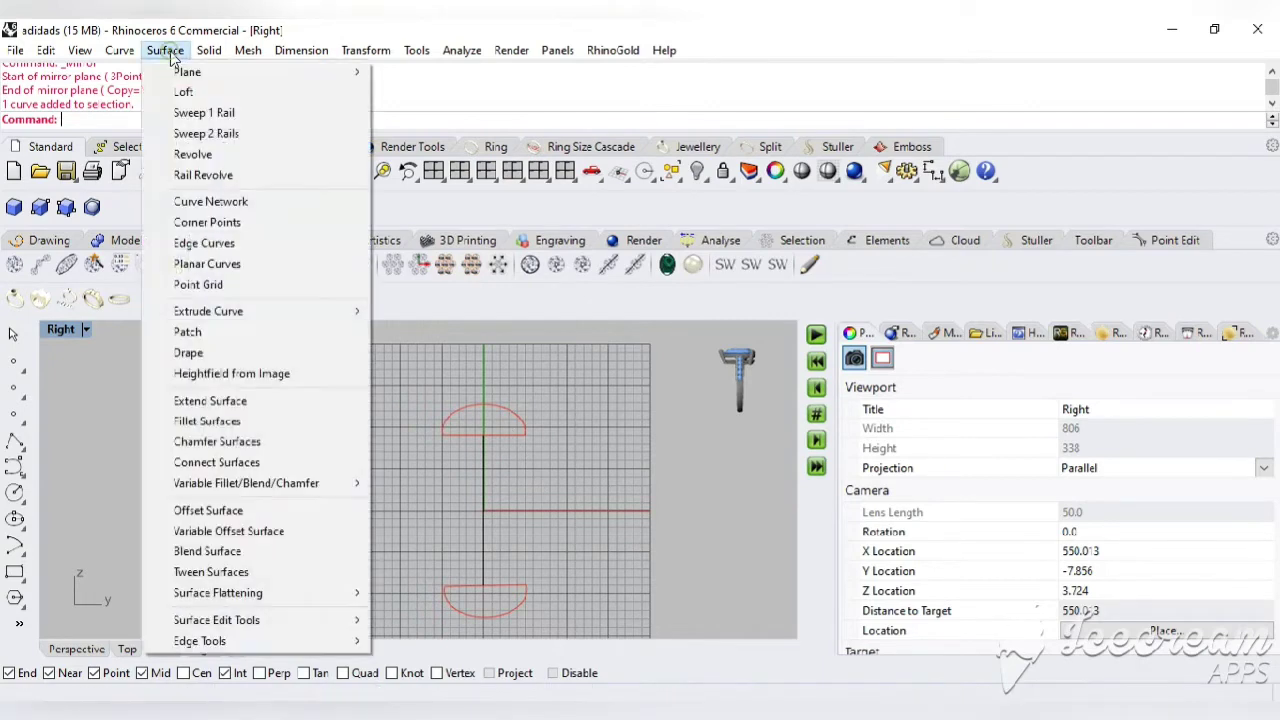
click(230, 138)
click(521, 434)
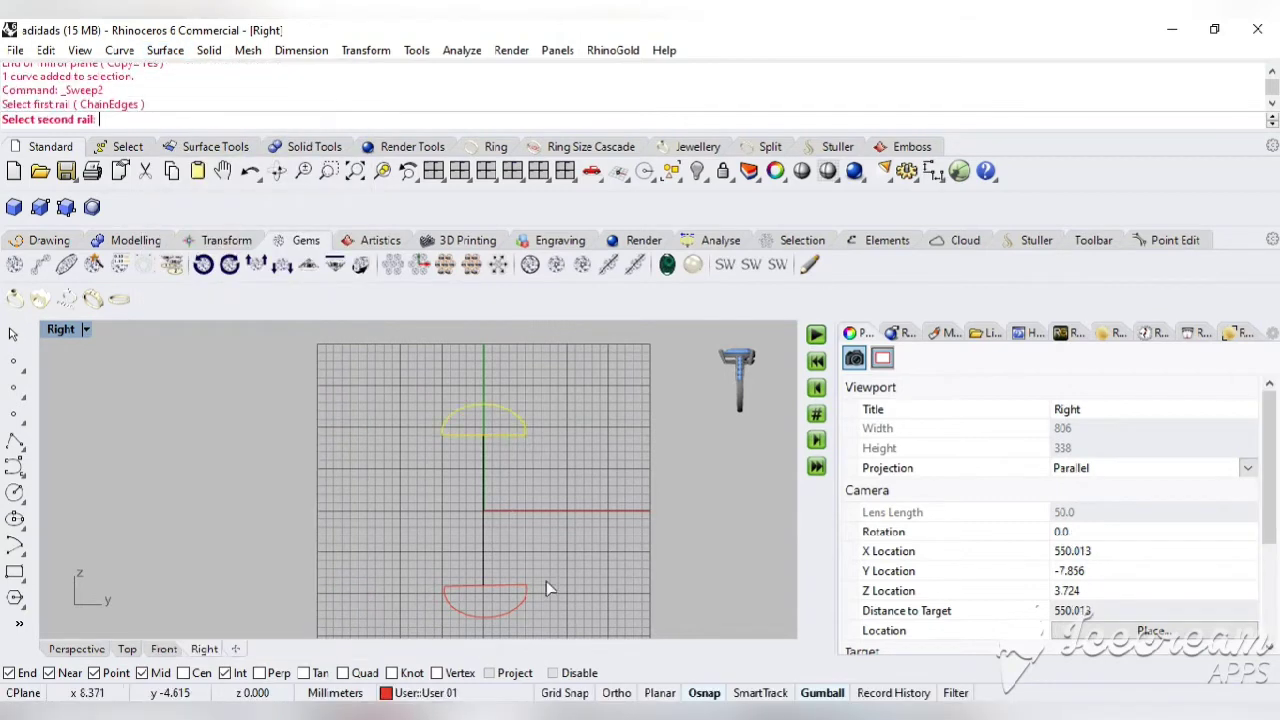
click(513, 583)
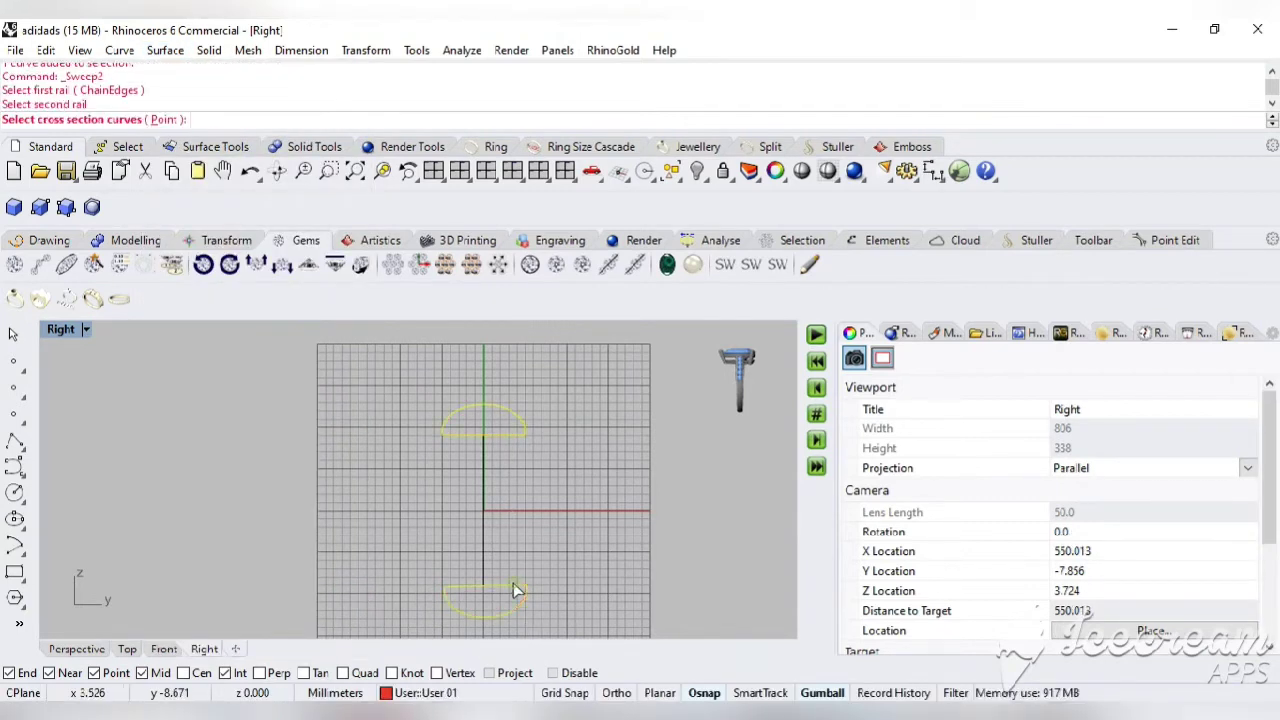
click(485, 517)
key(Return)
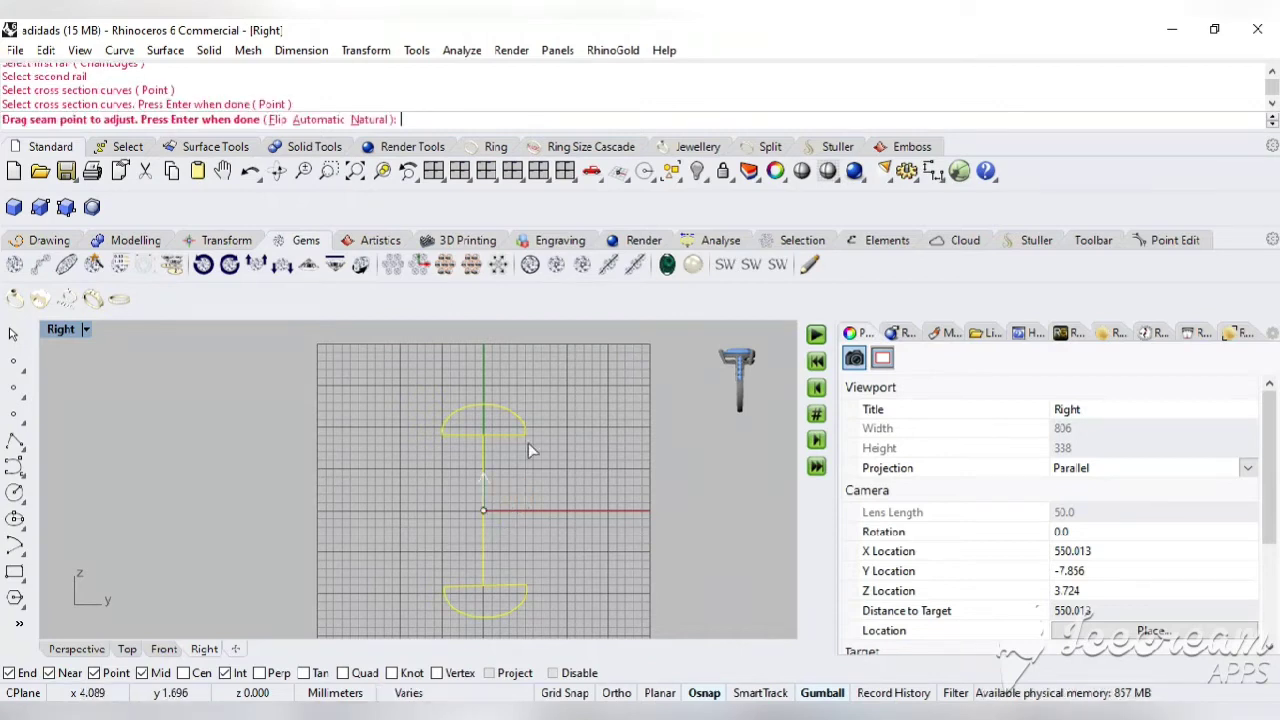
click(278, 170)
drag(330, 420, 392, 402)
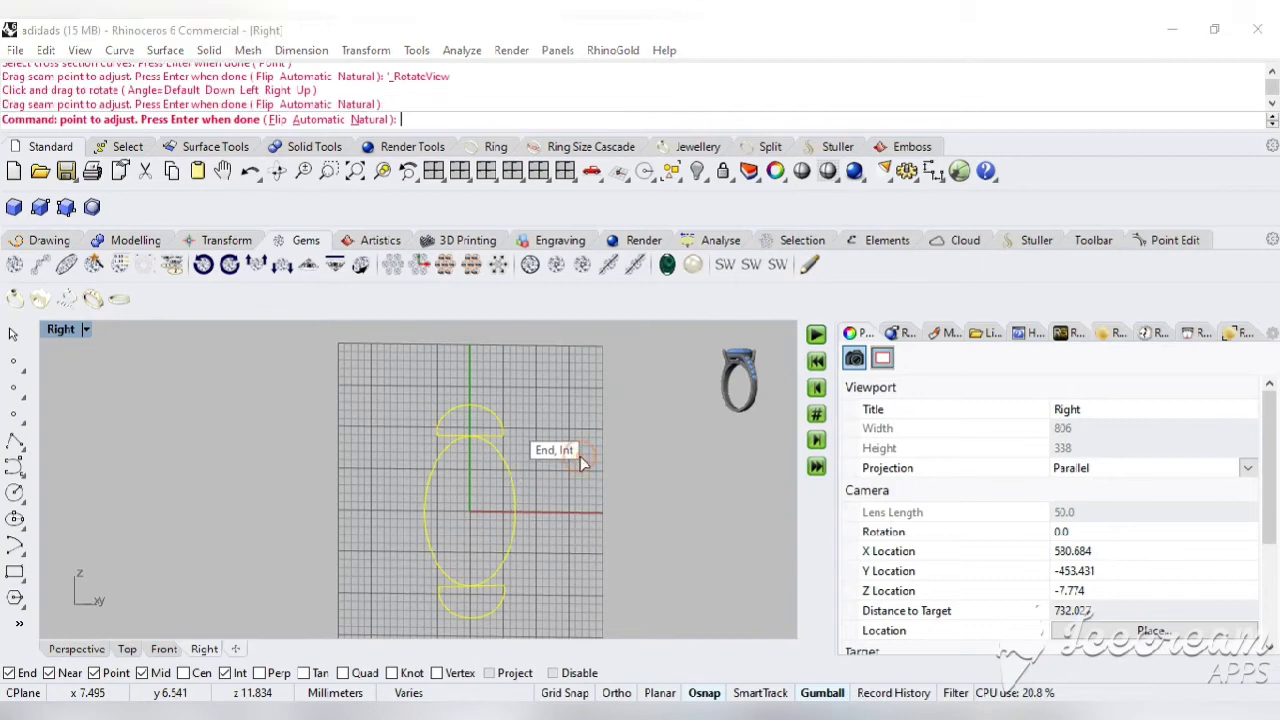
key(Return)
click(771, 432)
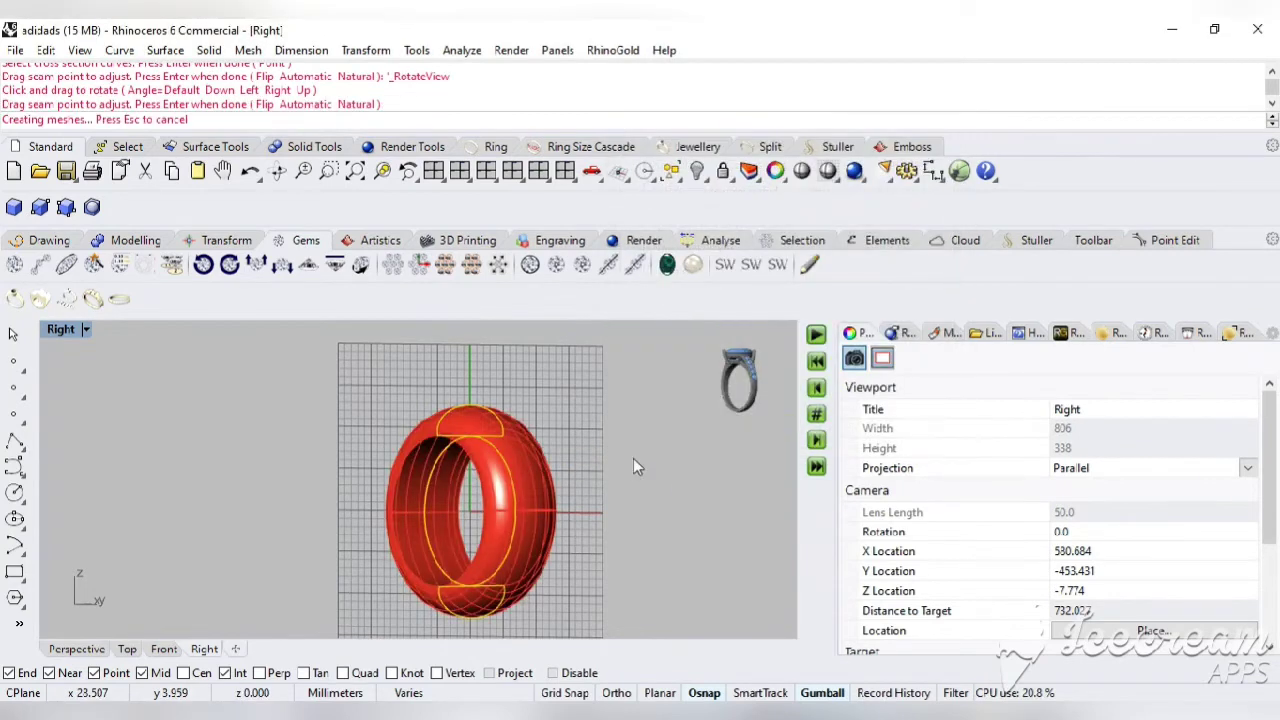
In the Top view, stretch the ring and its three curves across the band to about 13.5 mm wide
click(434, 172)
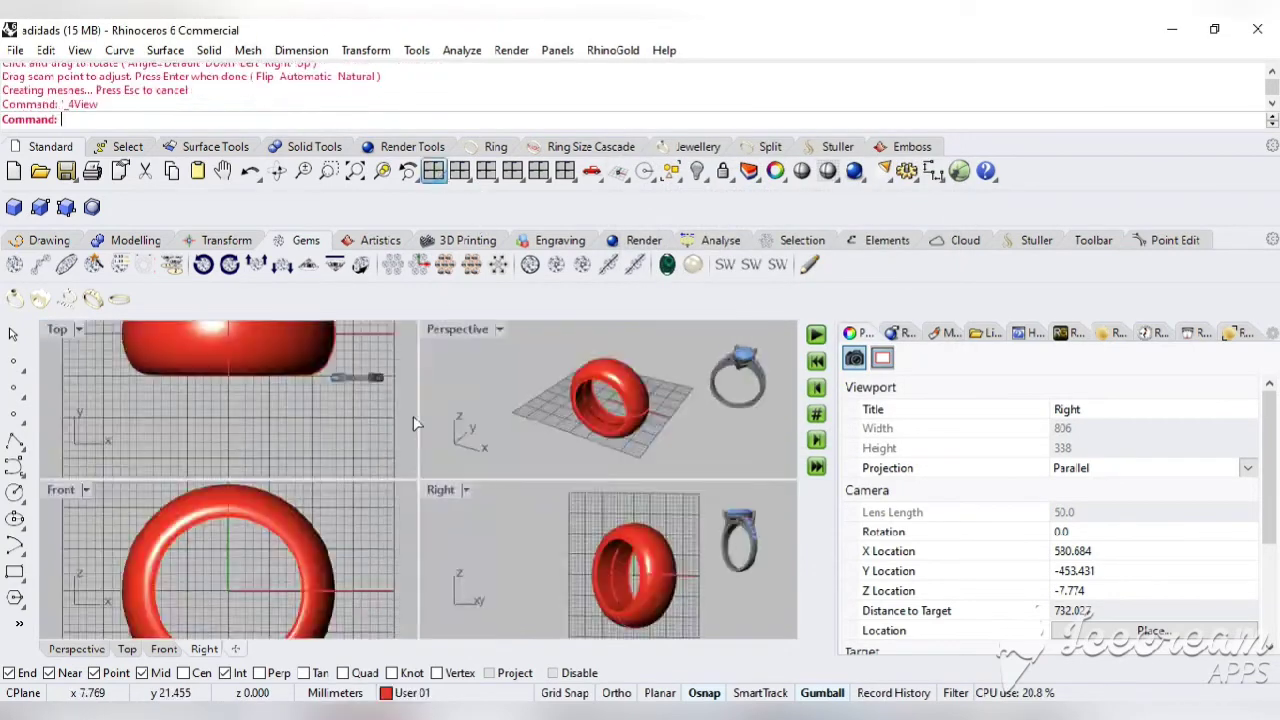
click(434, 172)
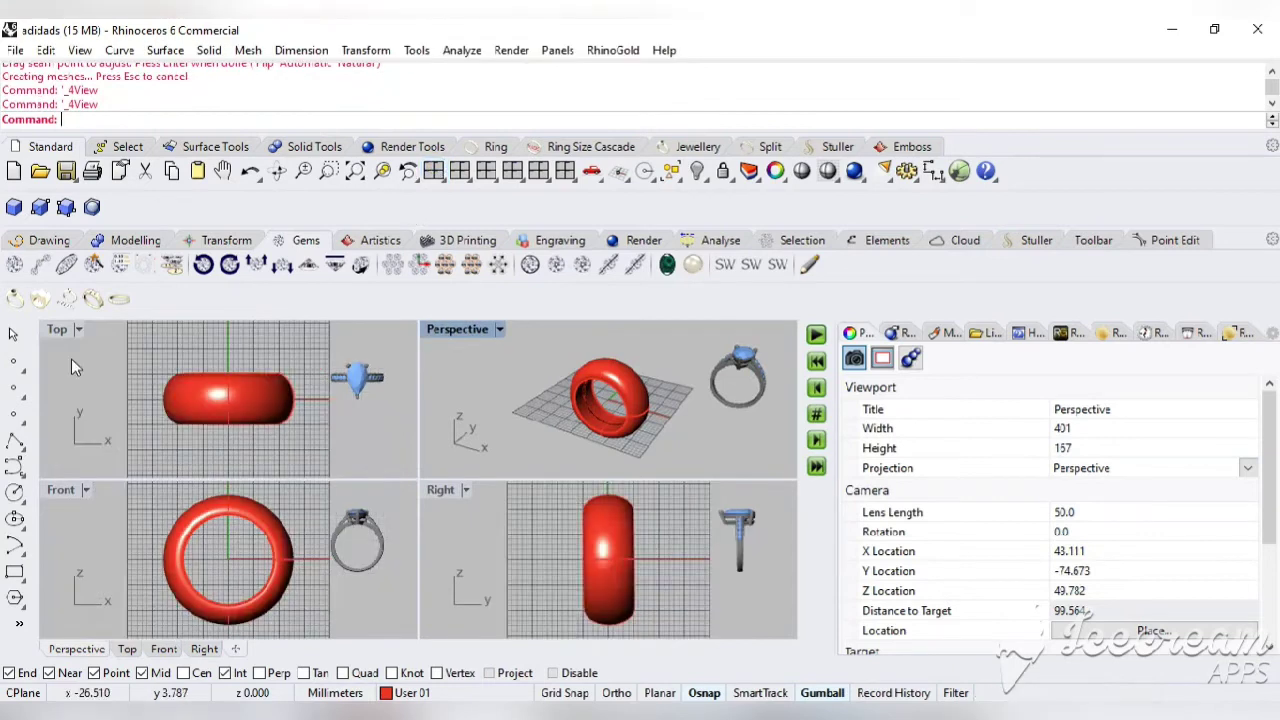
double_click(62, 335)
drag(600, 420, 300, 535)
mouse_move(426, 533)
mouse_down()
mouse_move(415, 531)
mouse_move(419, 550)
mouse_up()
click(578, 533)
Select the ring with its three curves and change them to the Extra B layer
drag(607, 365, 231, 596)
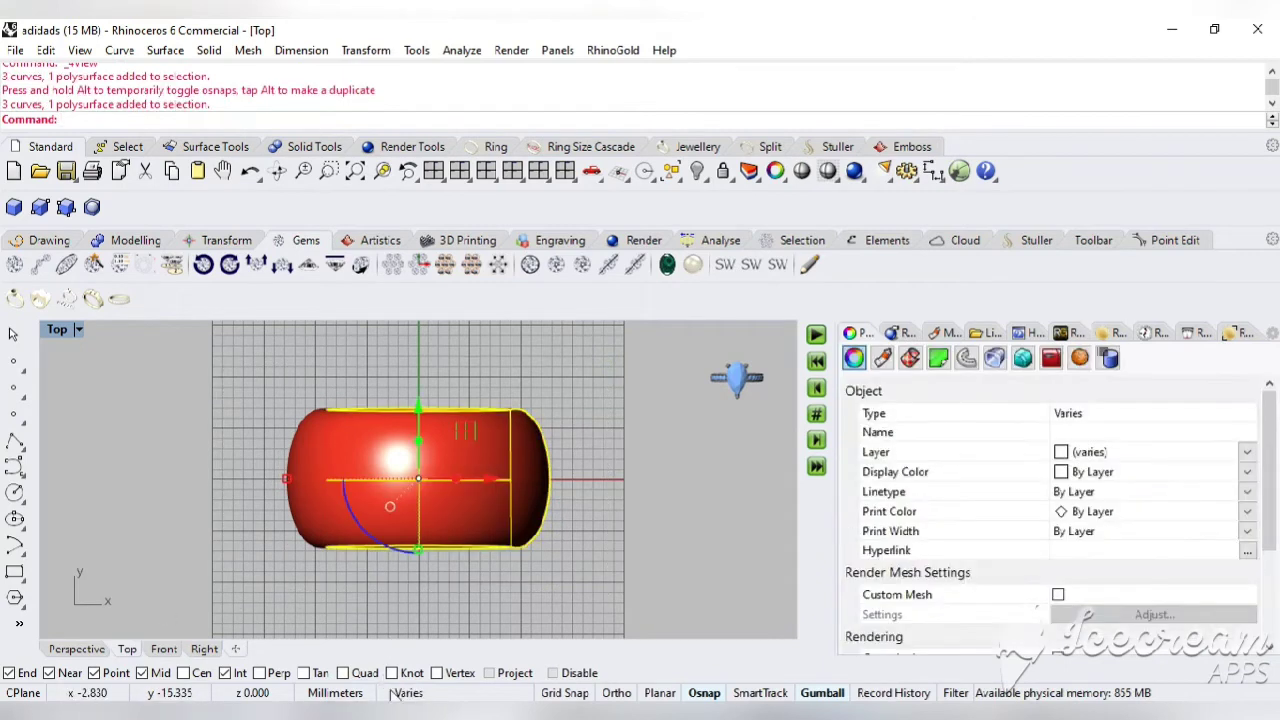
click(517, 585)
drag(595, 420, 392, 622)
click(392, 694)
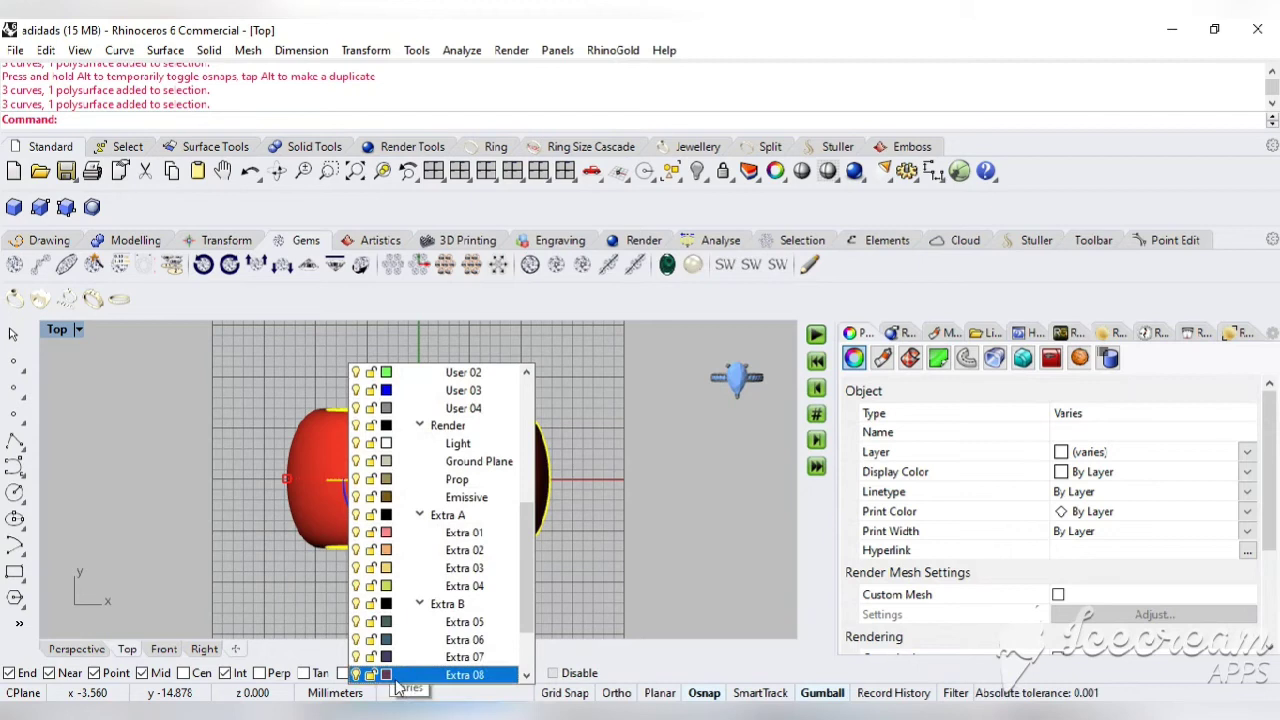
right_click(406, 605)
click(475, 645)
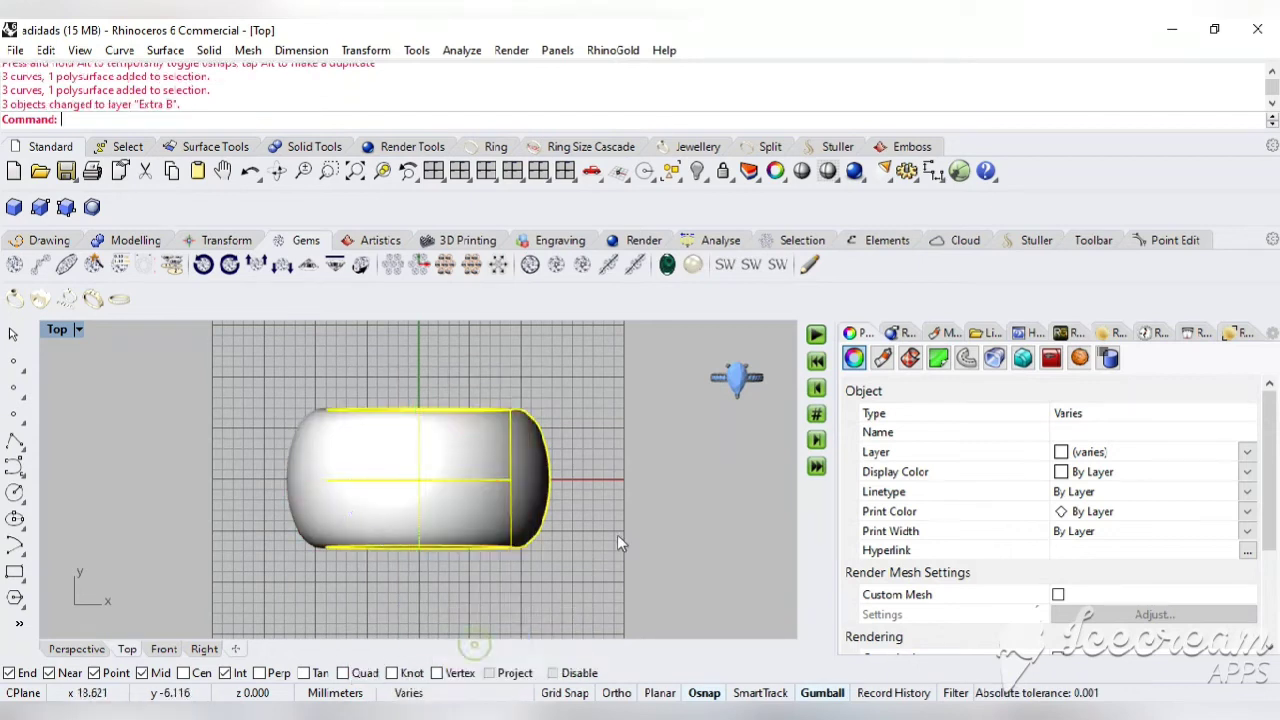
In the Top view, draw a six-pointed star centred on the band, with a corner radius of about 6.6 mm and automatic second radius
click(618, 537)
scroll(587, 547, down, 1)
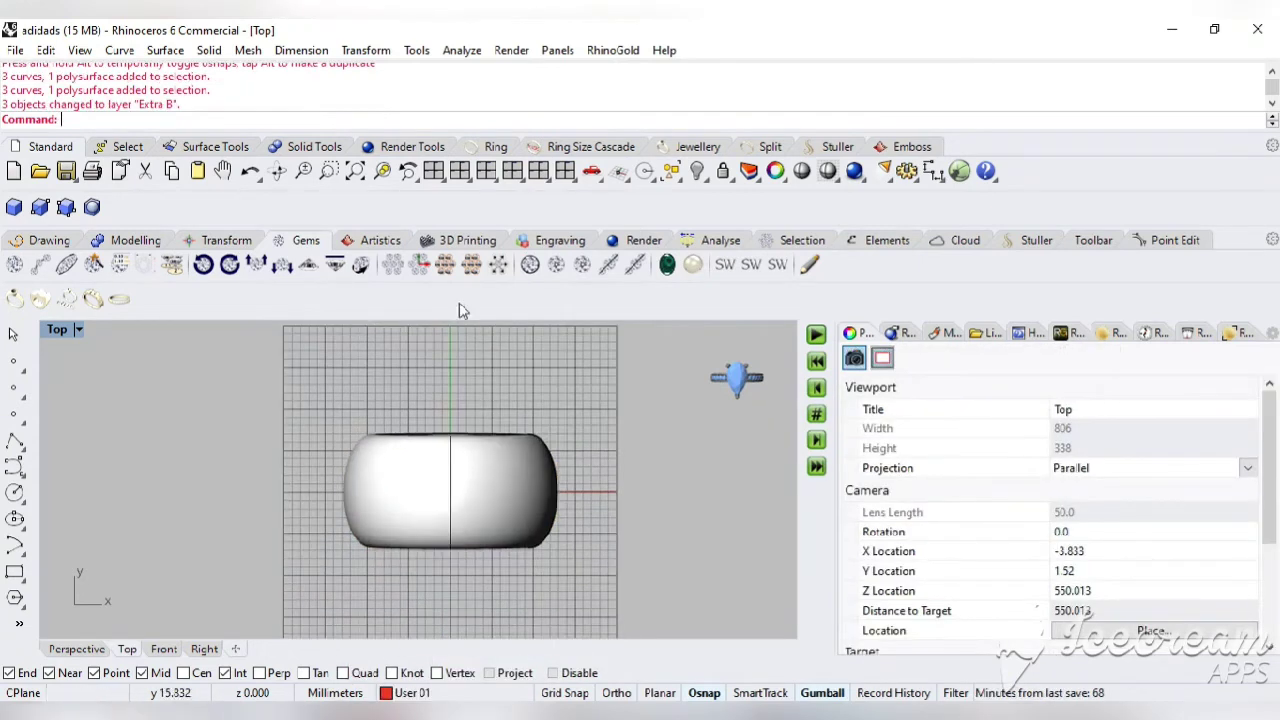
click(435, 172)
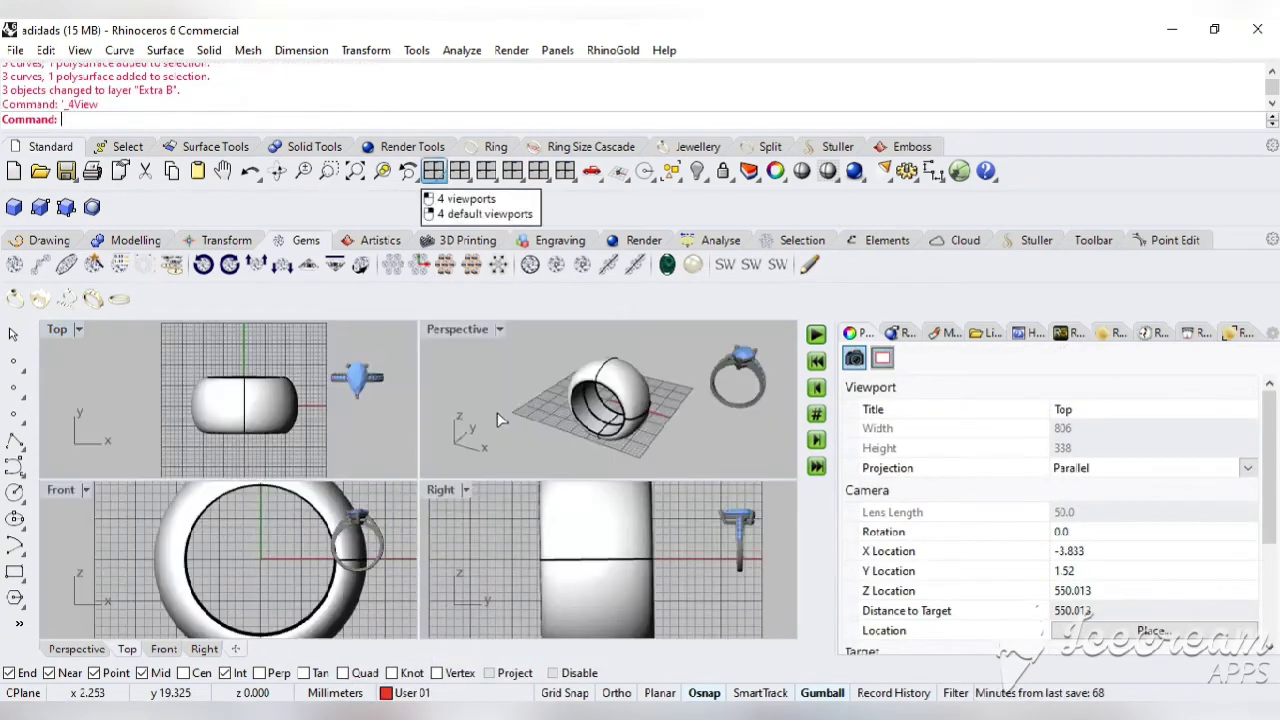
click(435, 172)
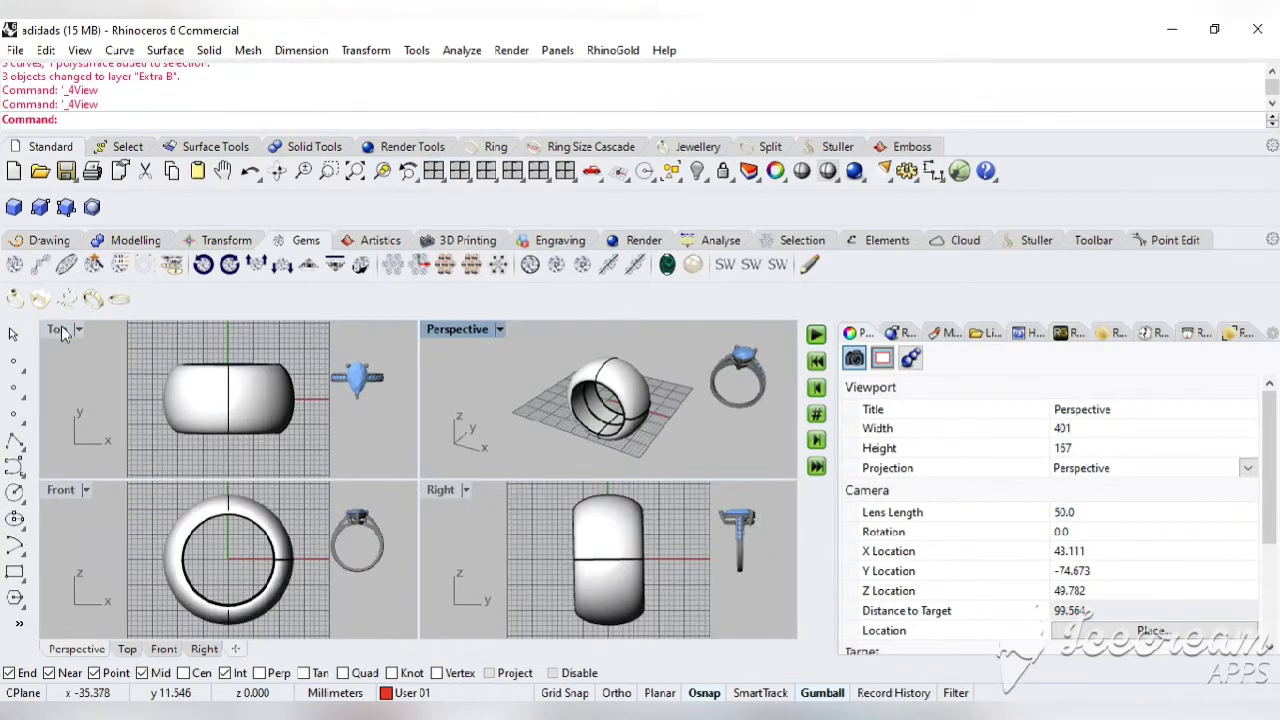
double_click(60, 330)
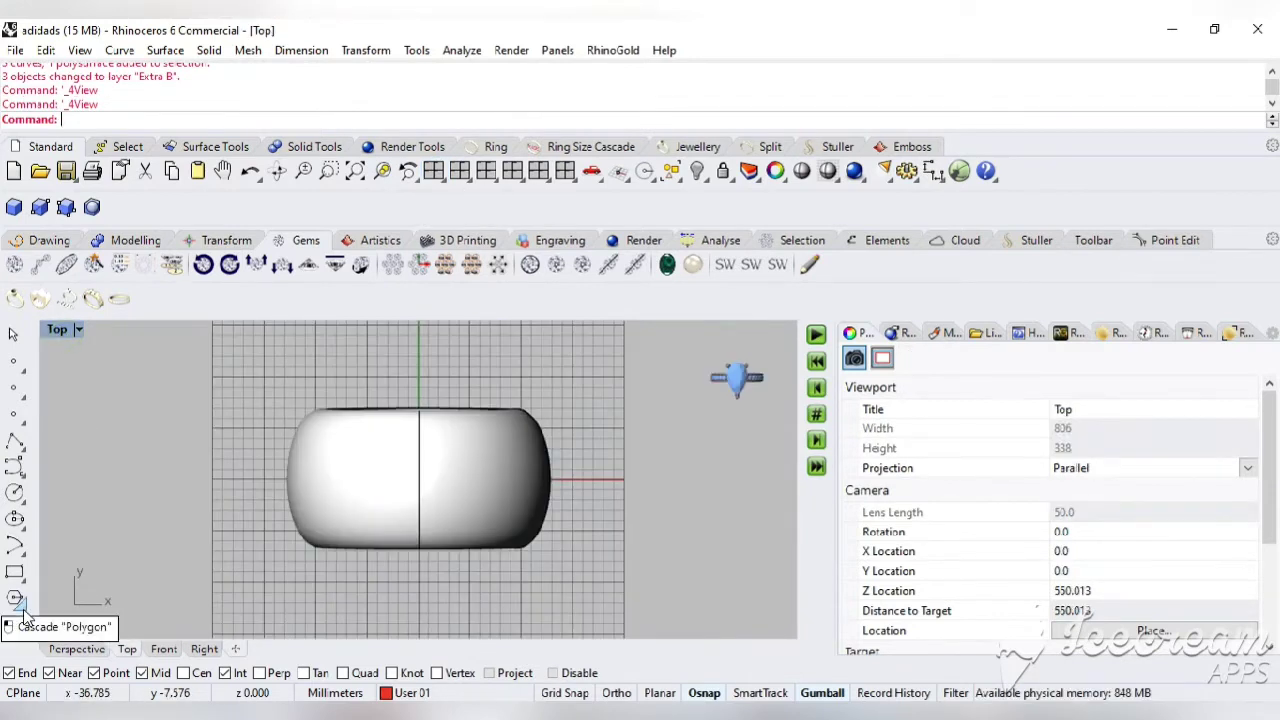
click(22, 612)
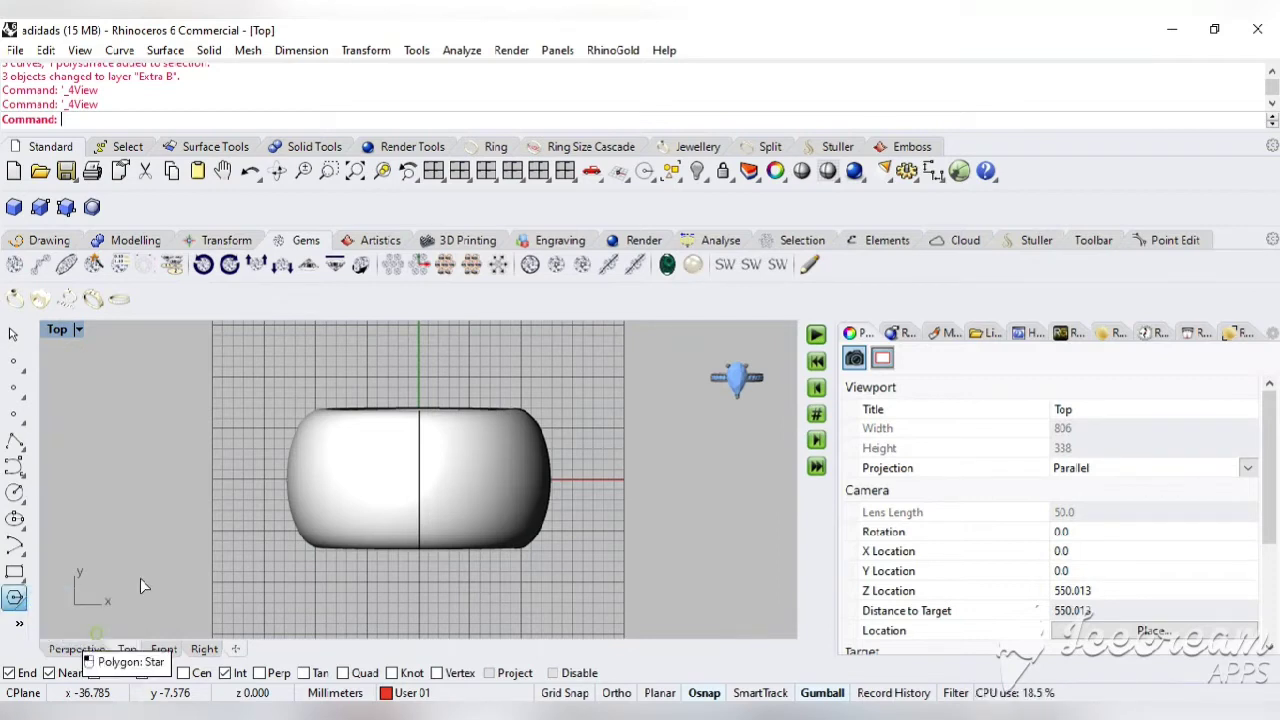
click(95, 633)
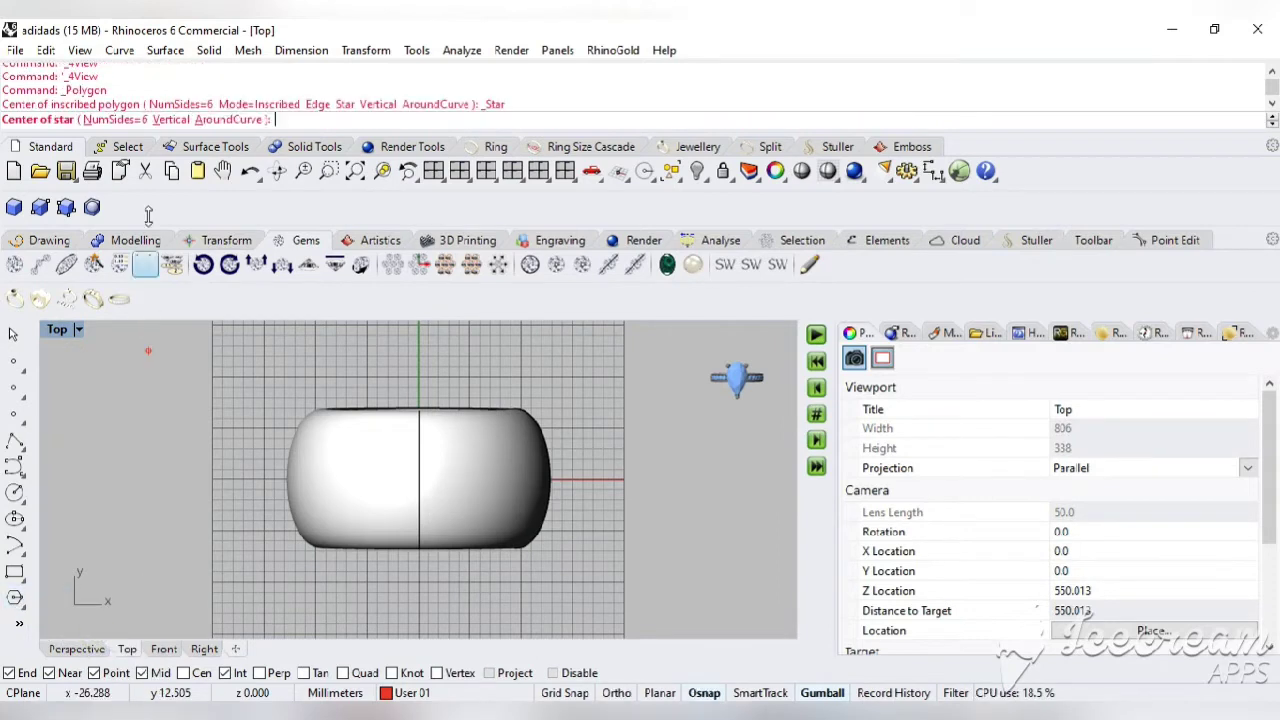
click(142, 120)
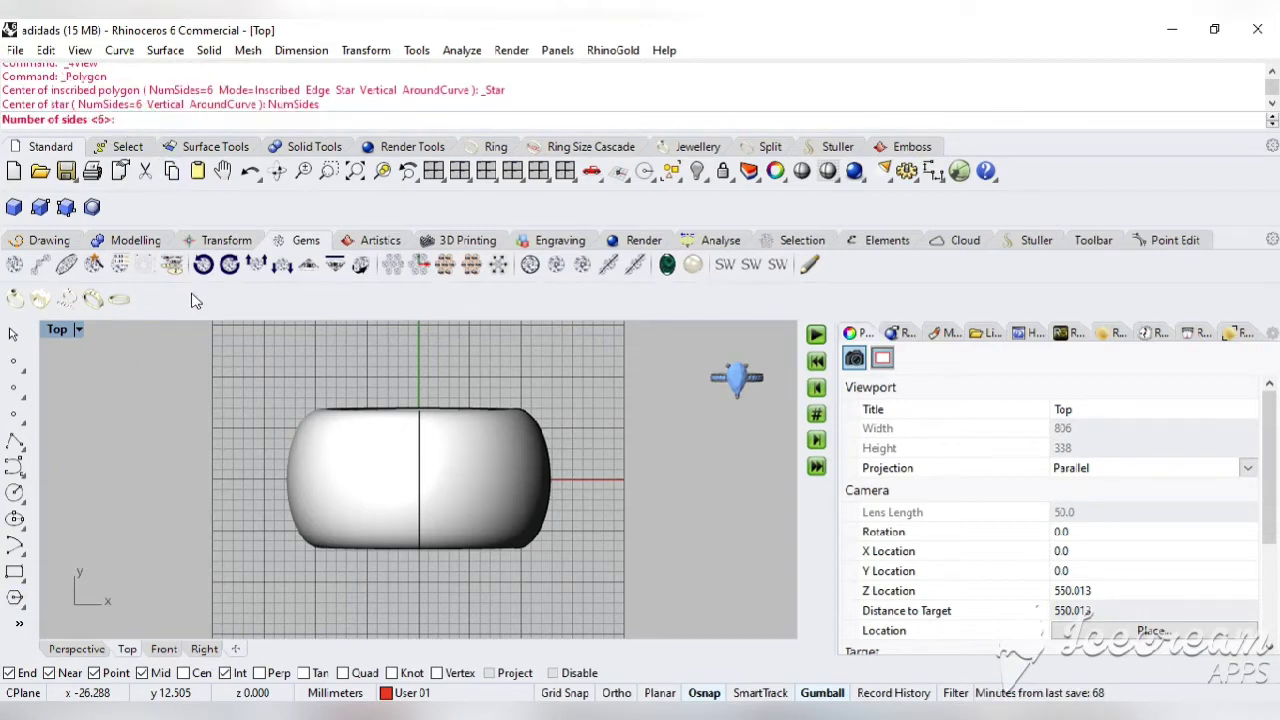
text(6)
key(Return)
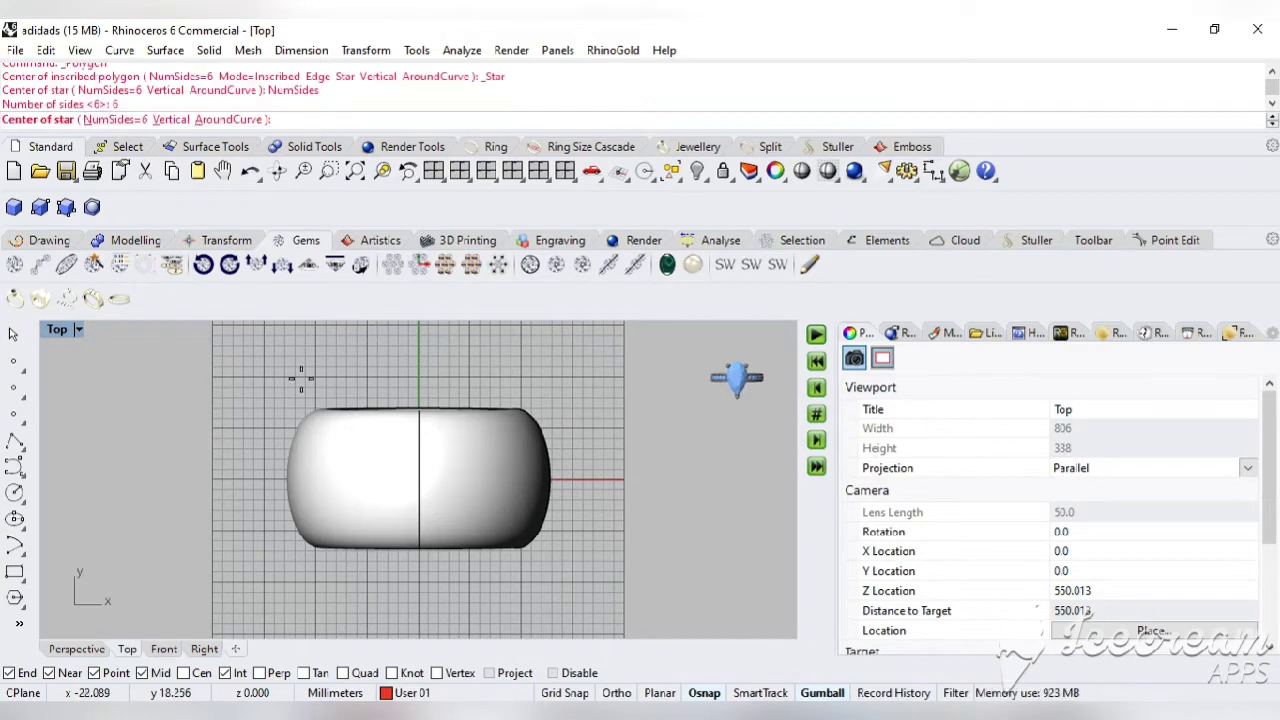
click(420, 480)
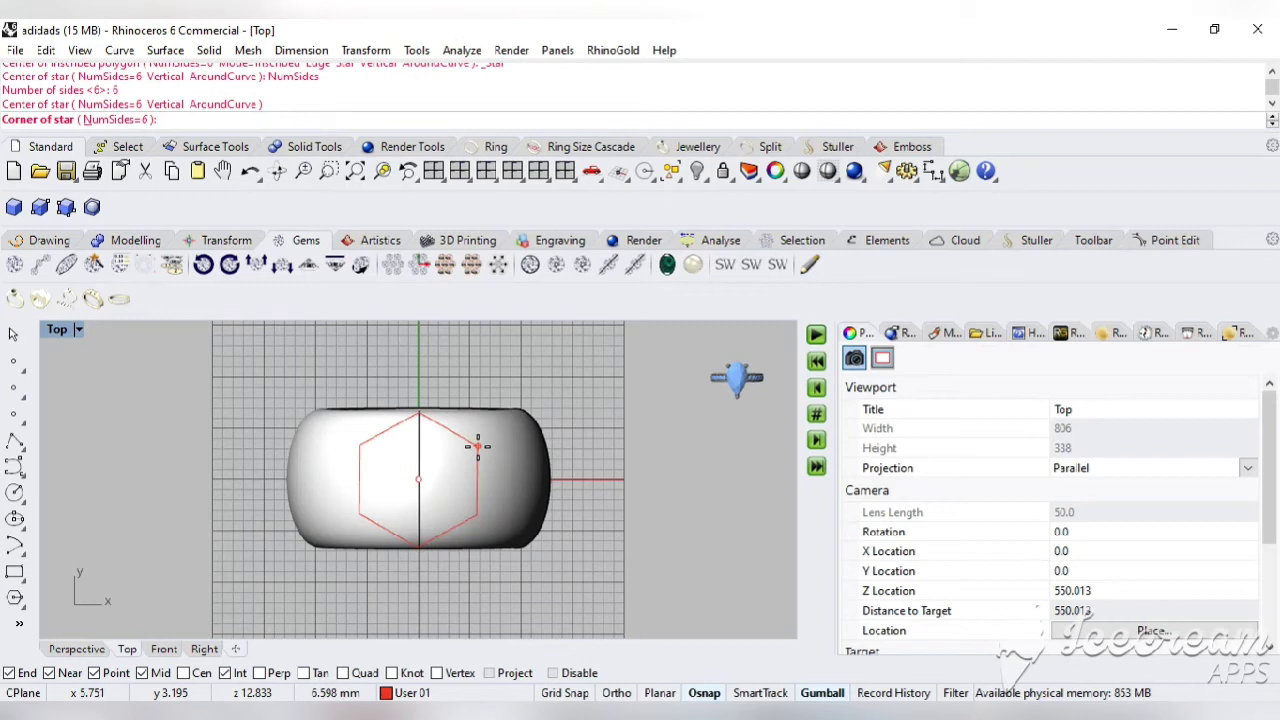
click(478, 447)
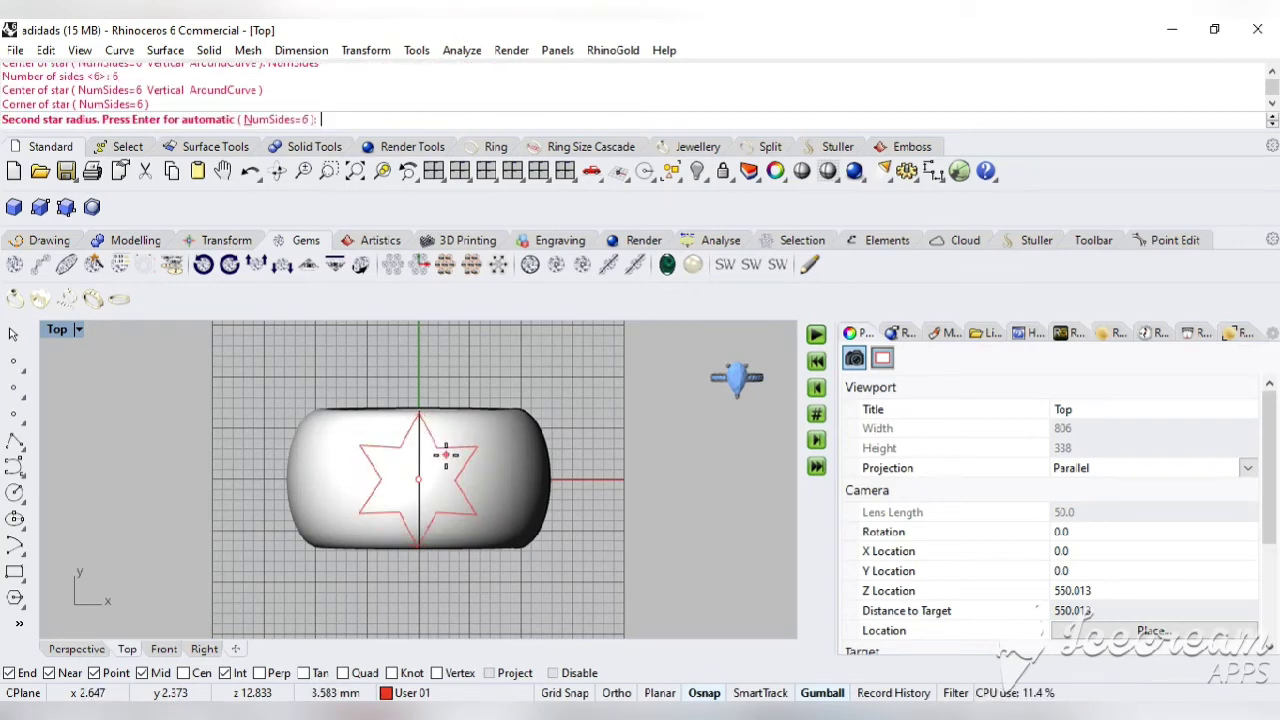
key(Return)
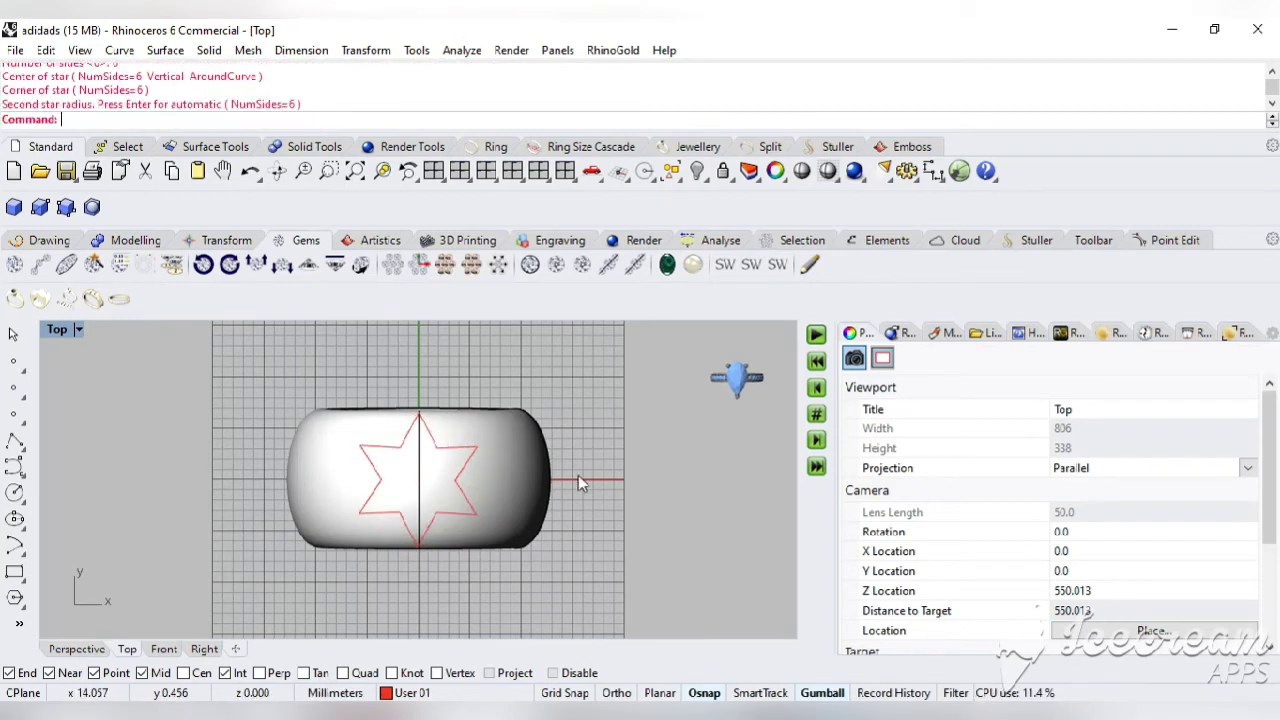
Pull the star curve onto the outer surface of the ring band, keeping the input curve
click(433, 171)
click(478, 335)
double_click(480, 332)
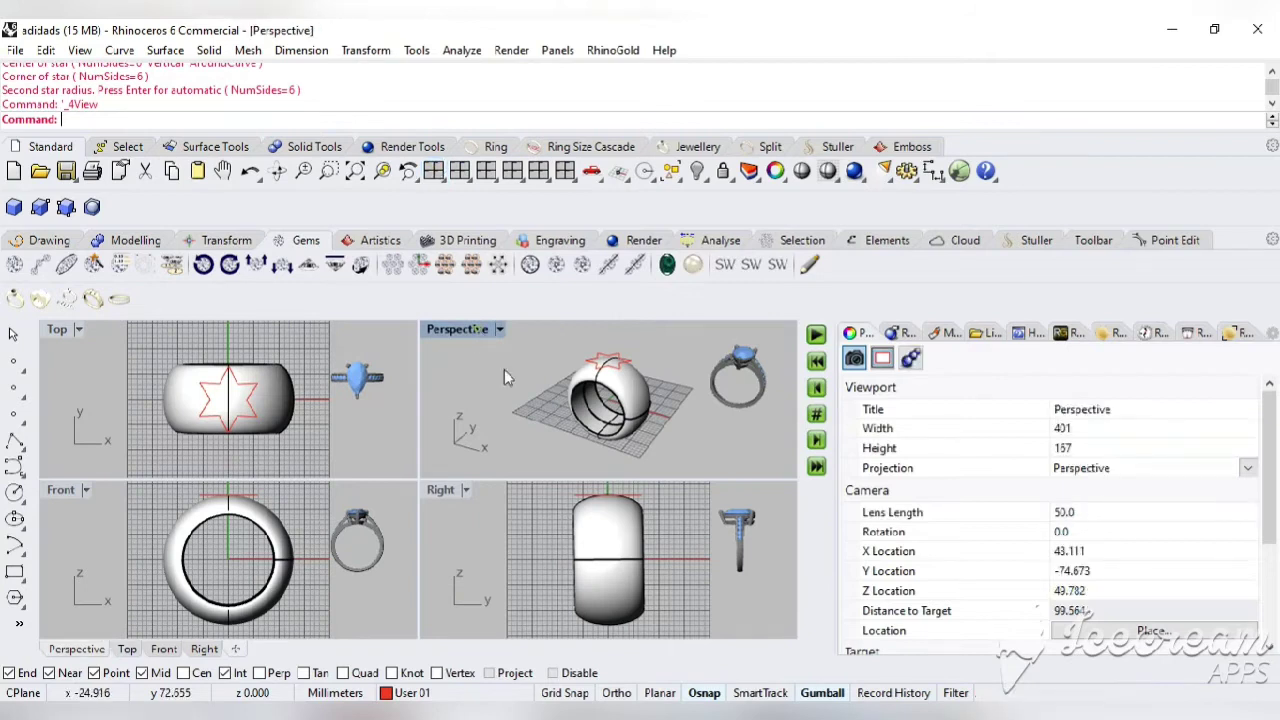
scroll(440, 375, up, 3)
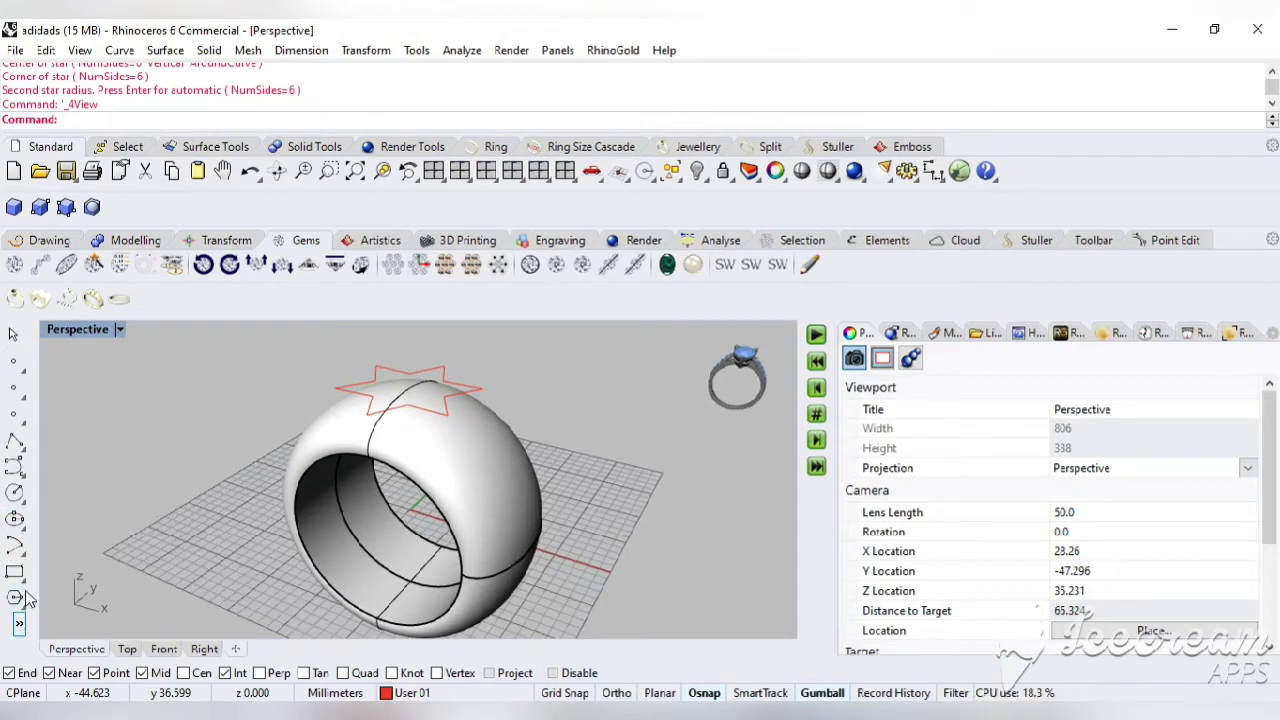
middle_click(59, 561)
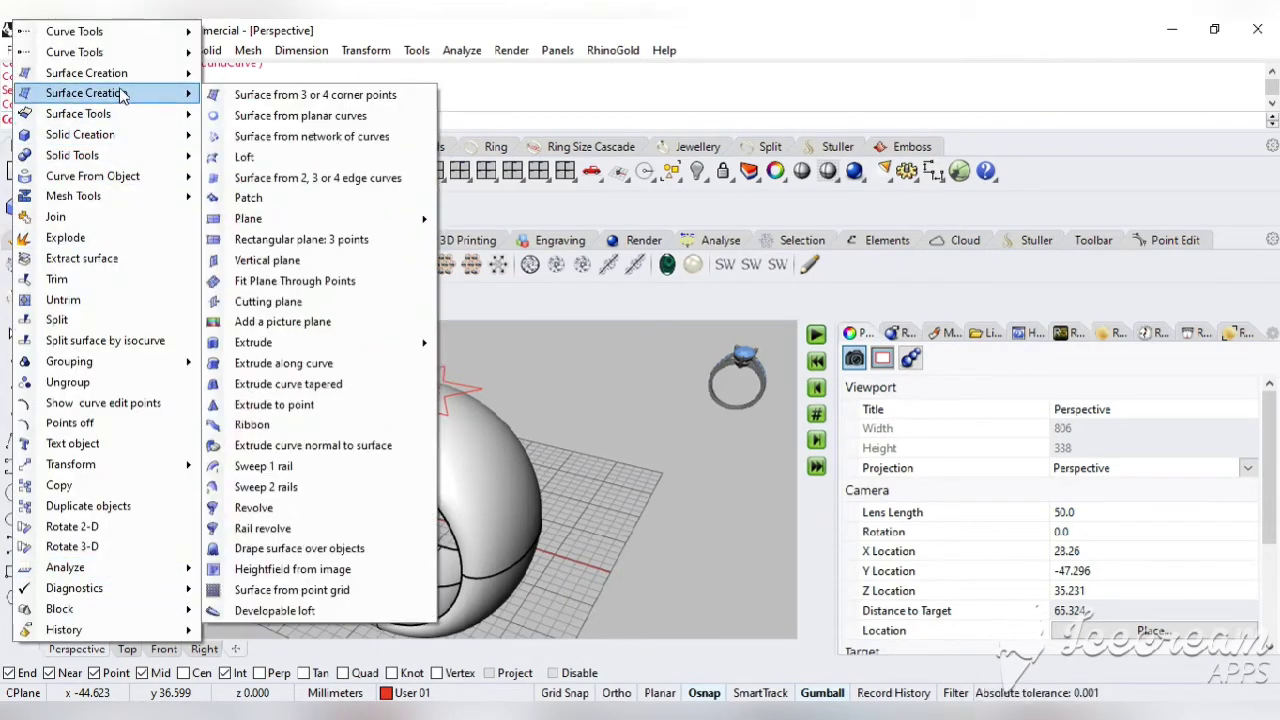
mouse_move(120, 177)
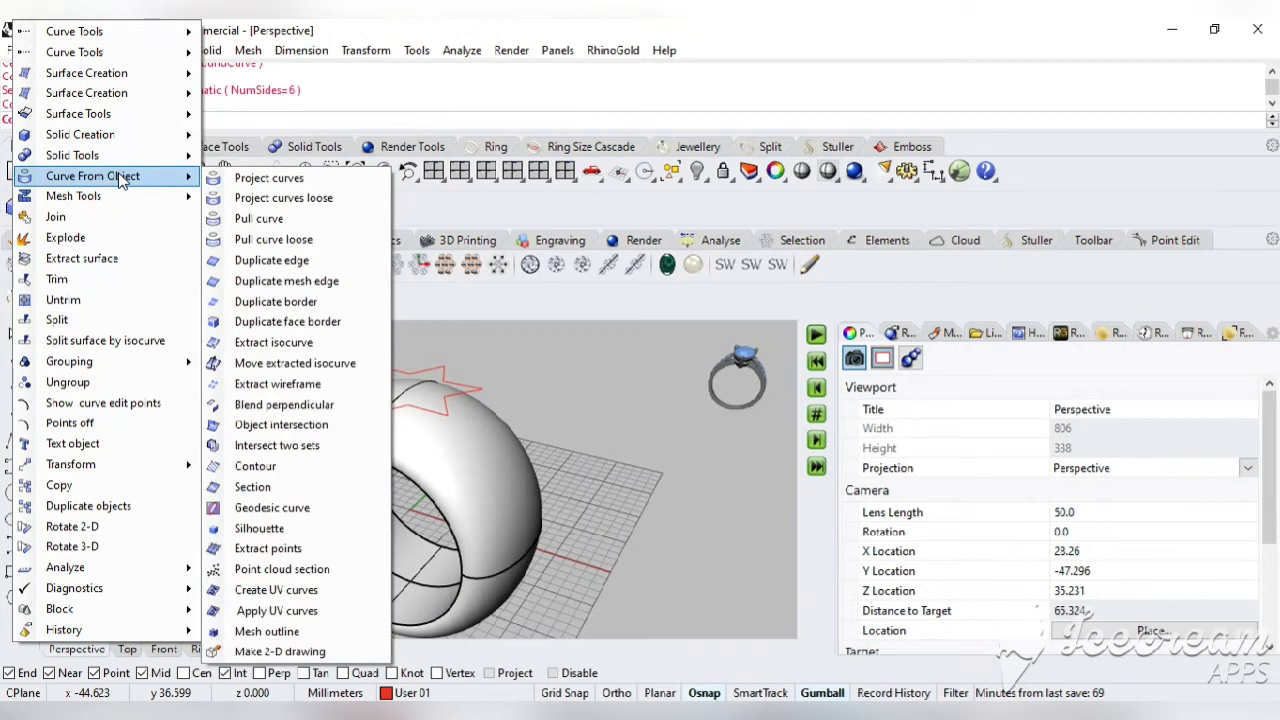
click(258, 219)
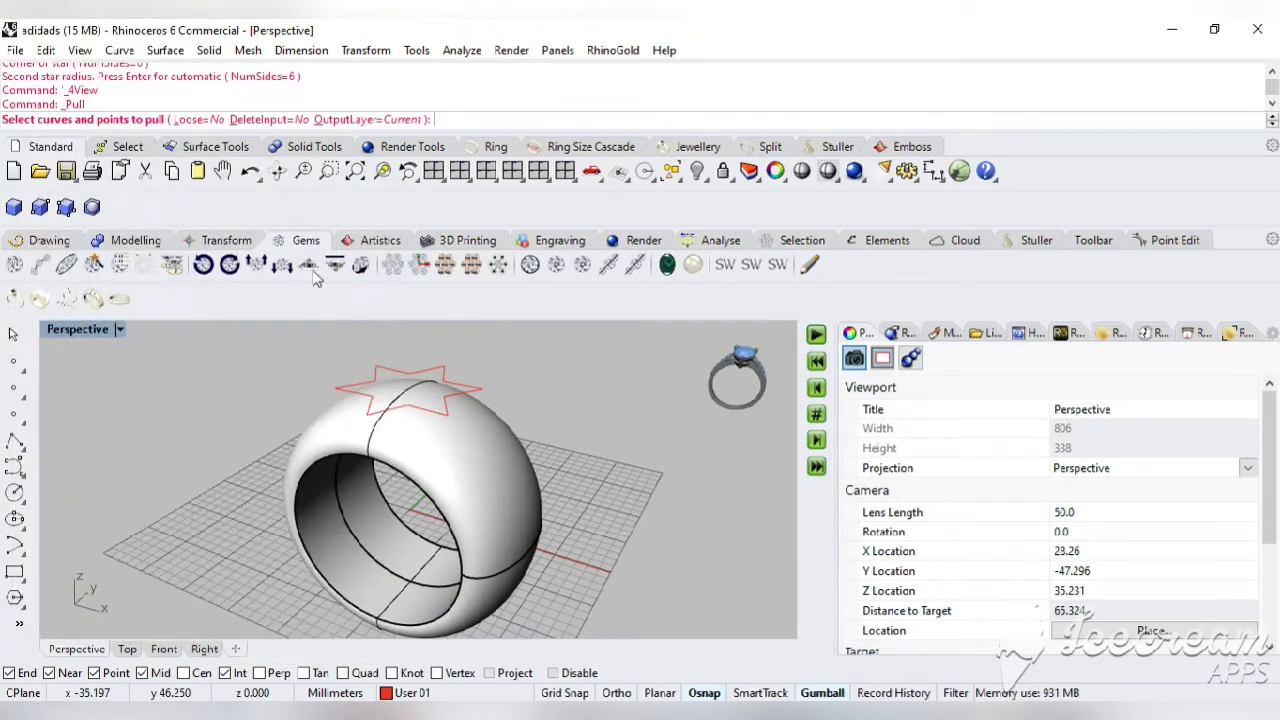
click(473, 391)
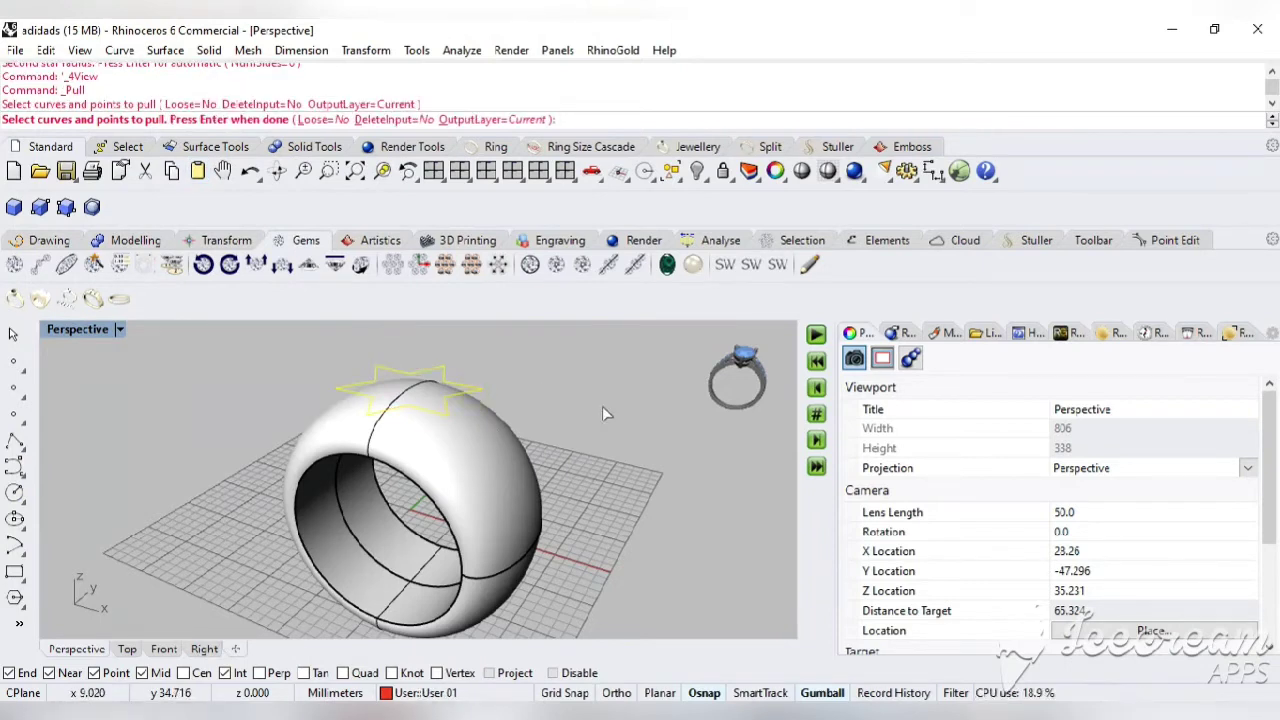
key(Return)
click(481, 433)
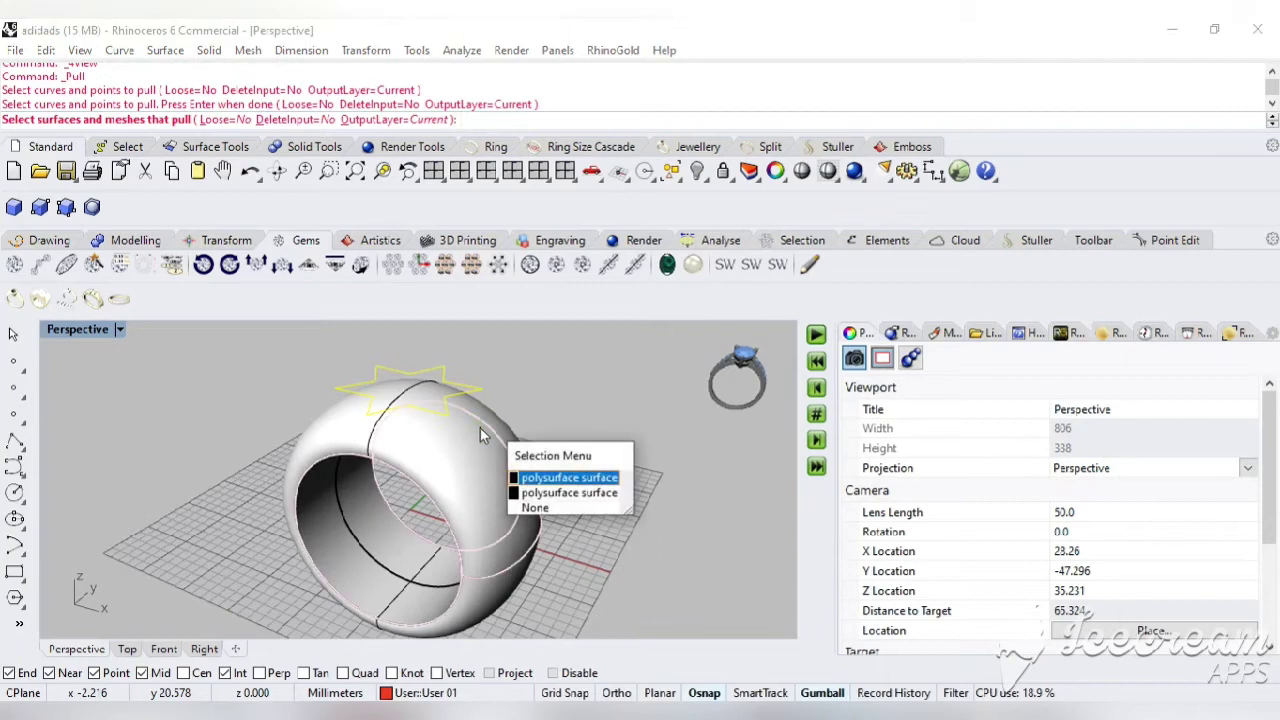
click(541, 495)
key(Return)
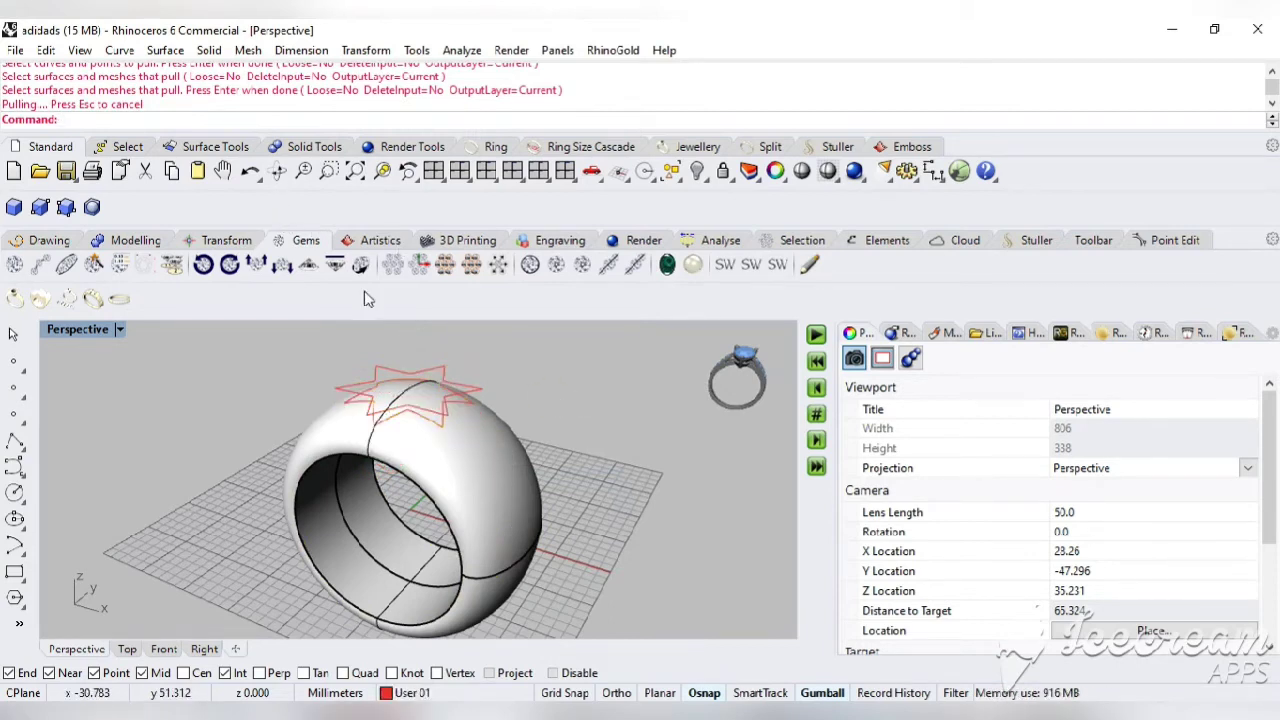
Delete the original flat star above the ring, leaving the star pulled onto the band
click(277, 171)
drag(249, 343, 420, 400)
click(490, 372)
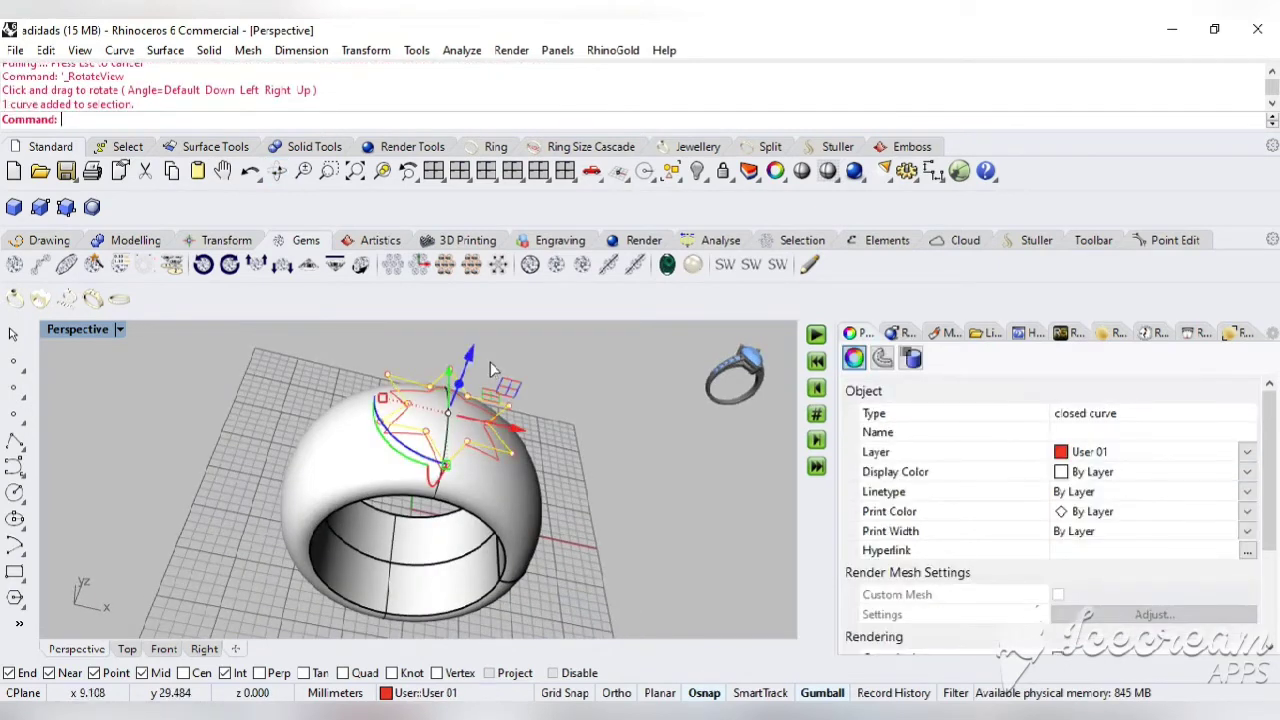
key(Delete)
click(277, 171)
drag(300, 430, 300, 360)
In the Right view, switch to Wireframe display and draw a circle about 4 mm in diameter beside the ring
click(433, 171)
right_click(454, 402)
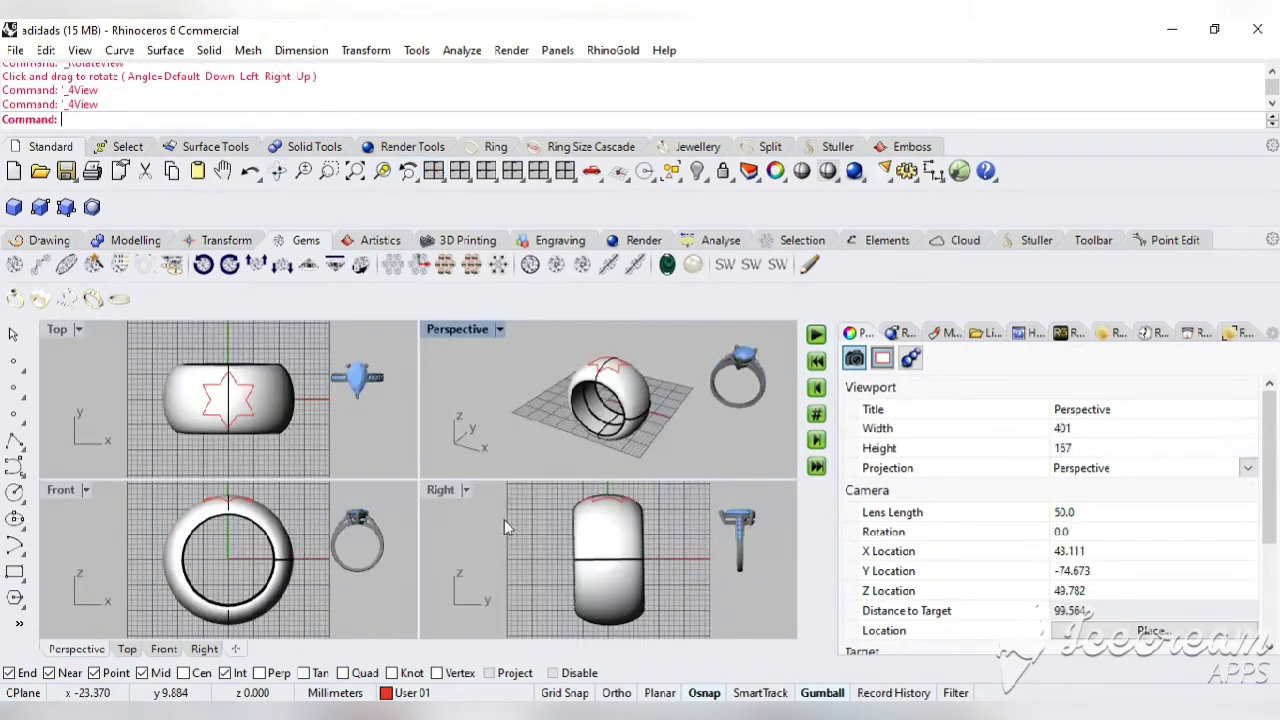
double_click(440, 489)
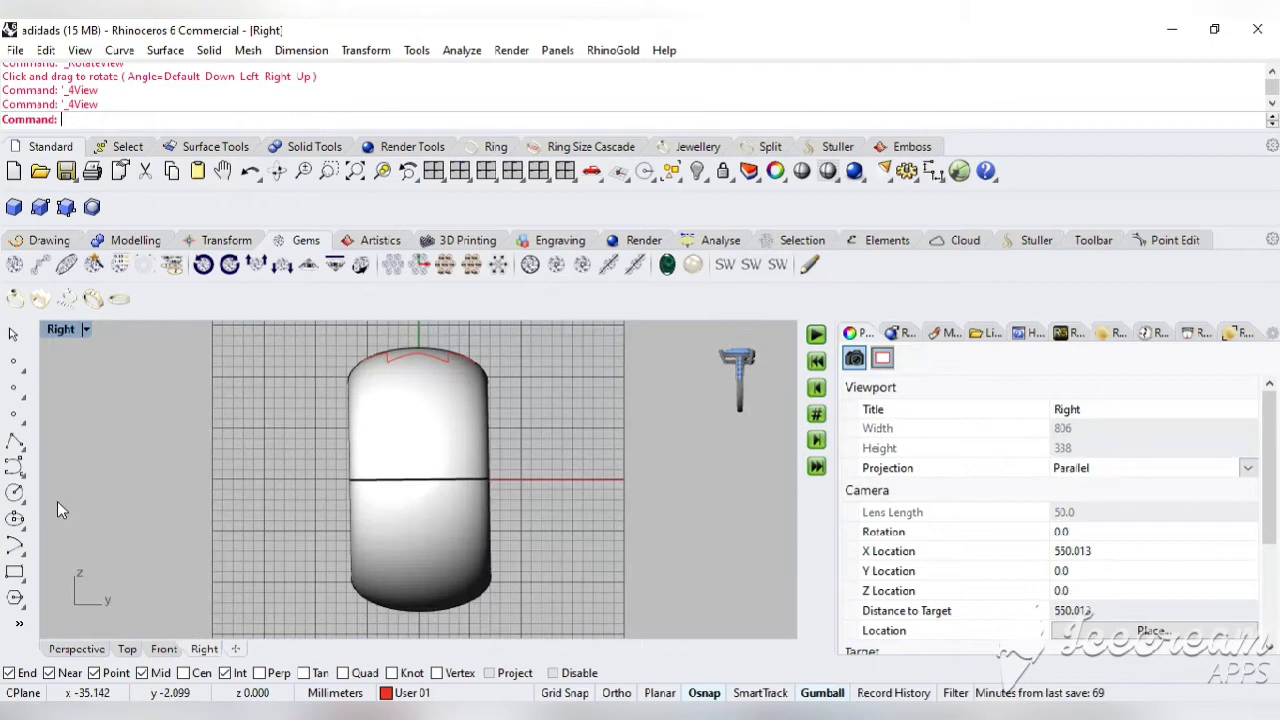
click(17, 495)
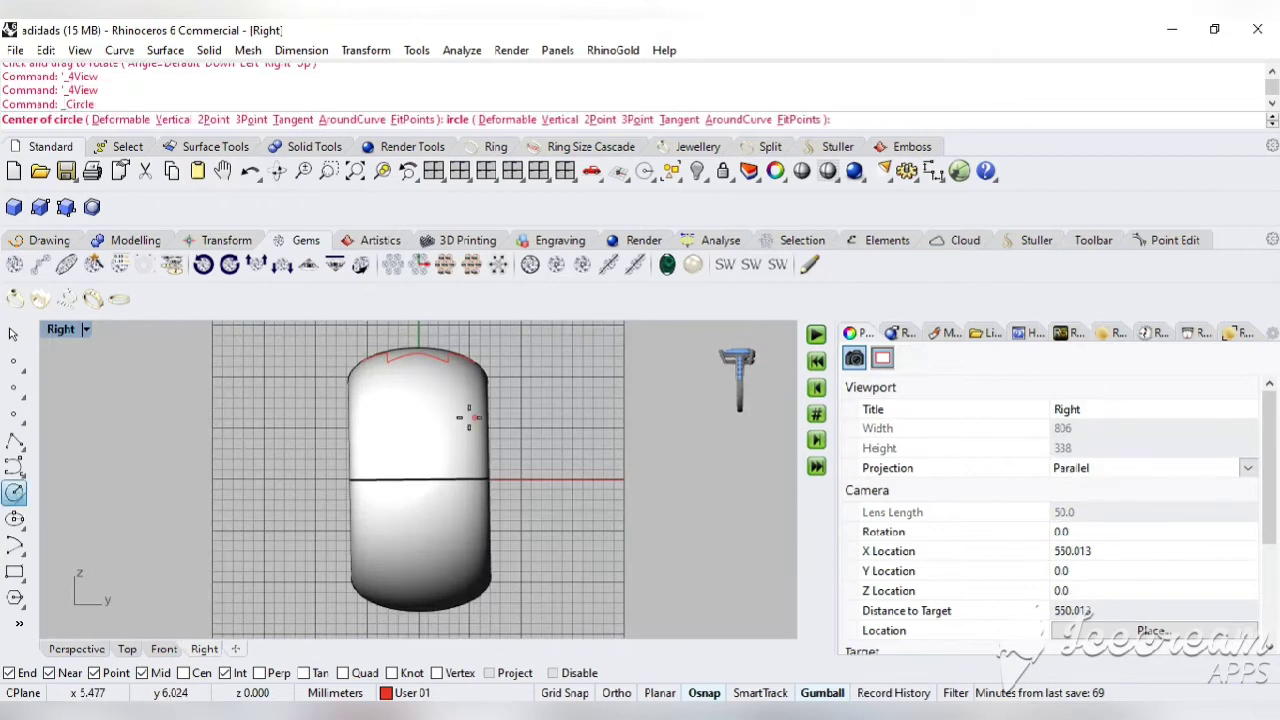
click(87, 331)
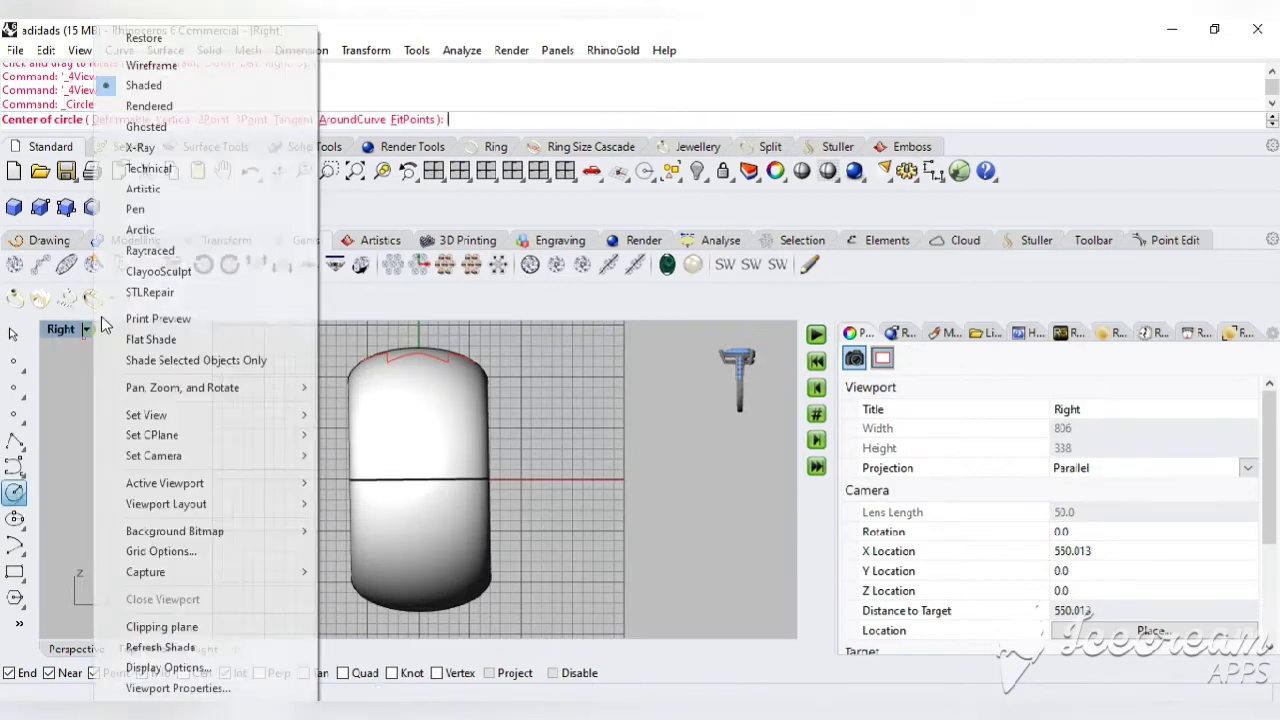
click(152, 66)
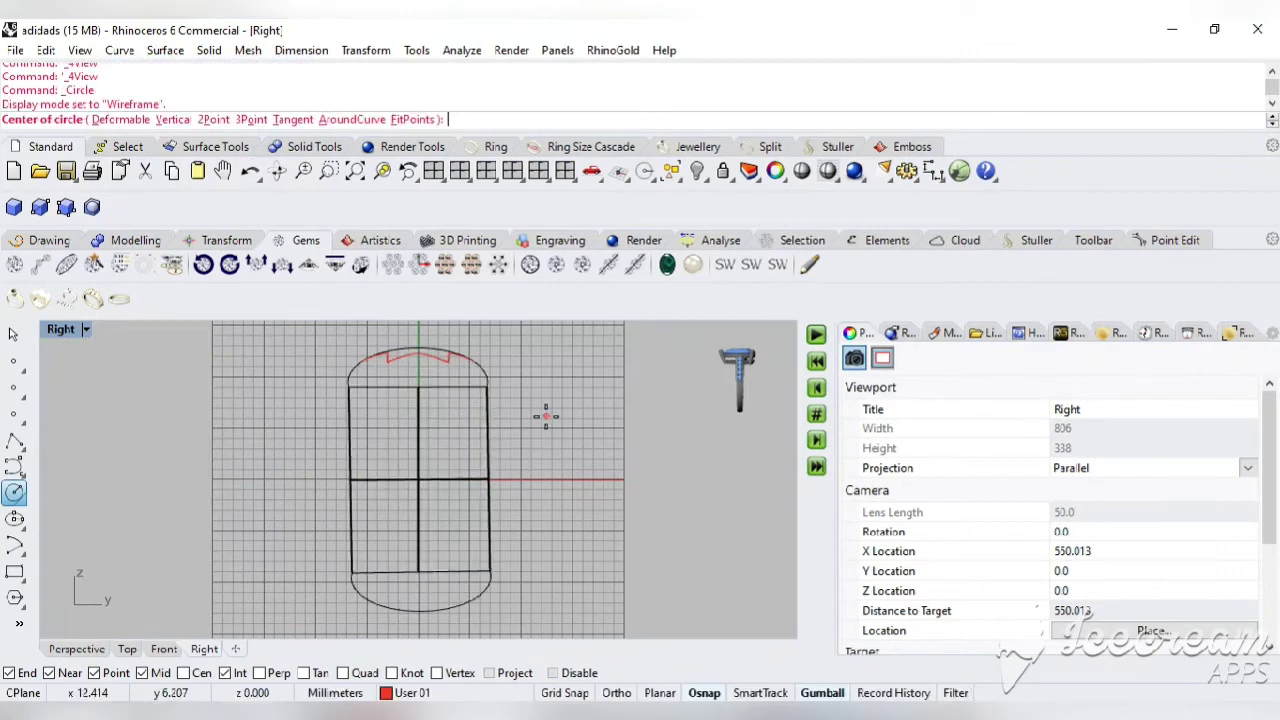
click(587, 427)
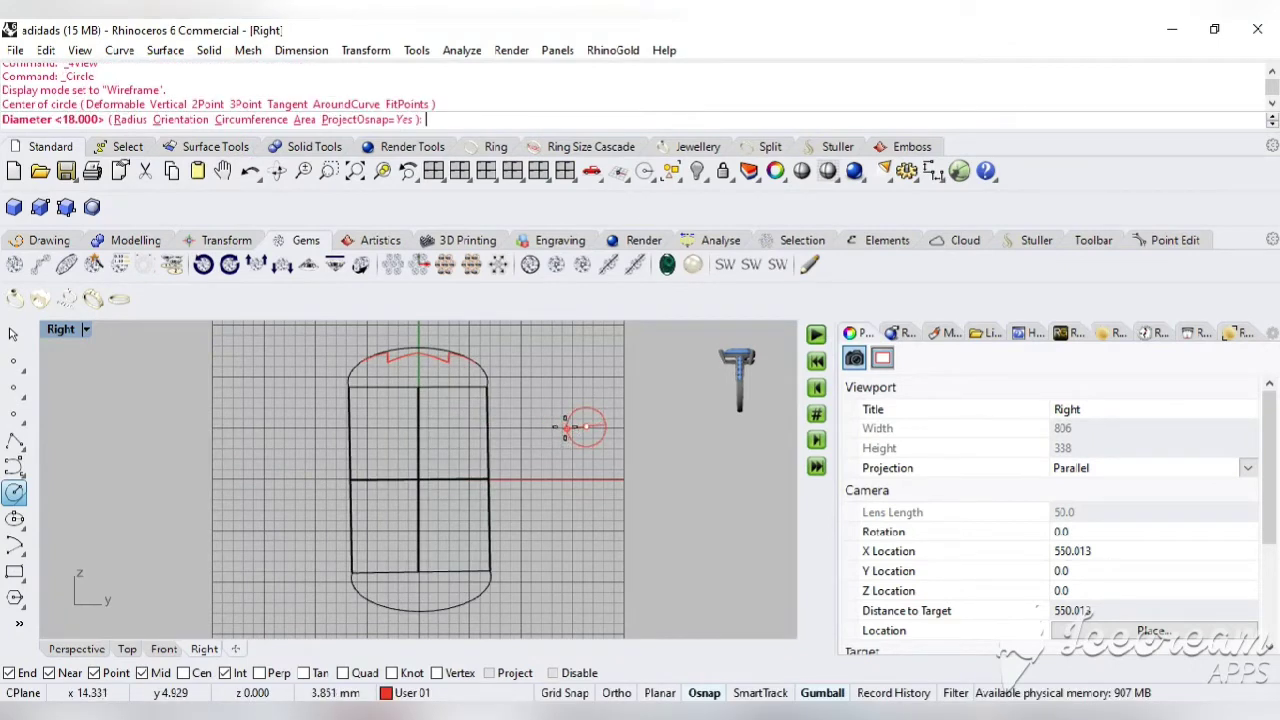
click(566, 428)
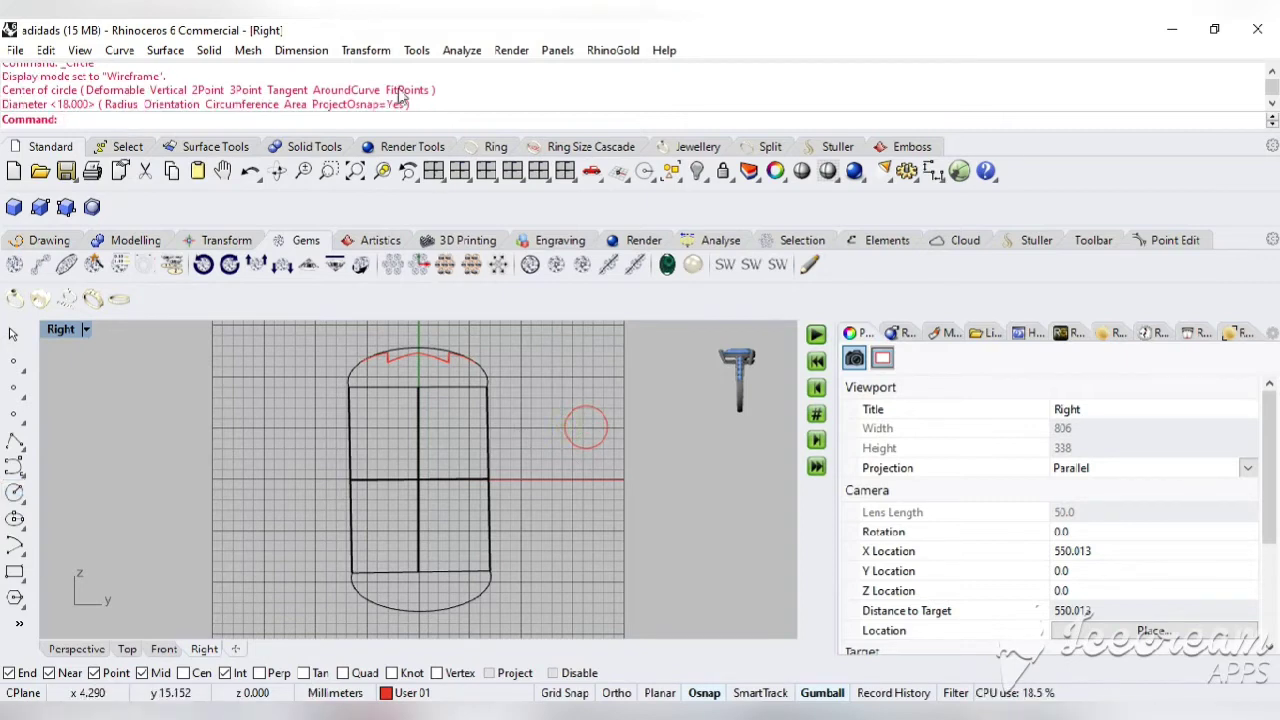
Copy the small circle twice, placing one copy nearer the ring and one below between them to form a triangle
click(366, 50)
click(383, 91)
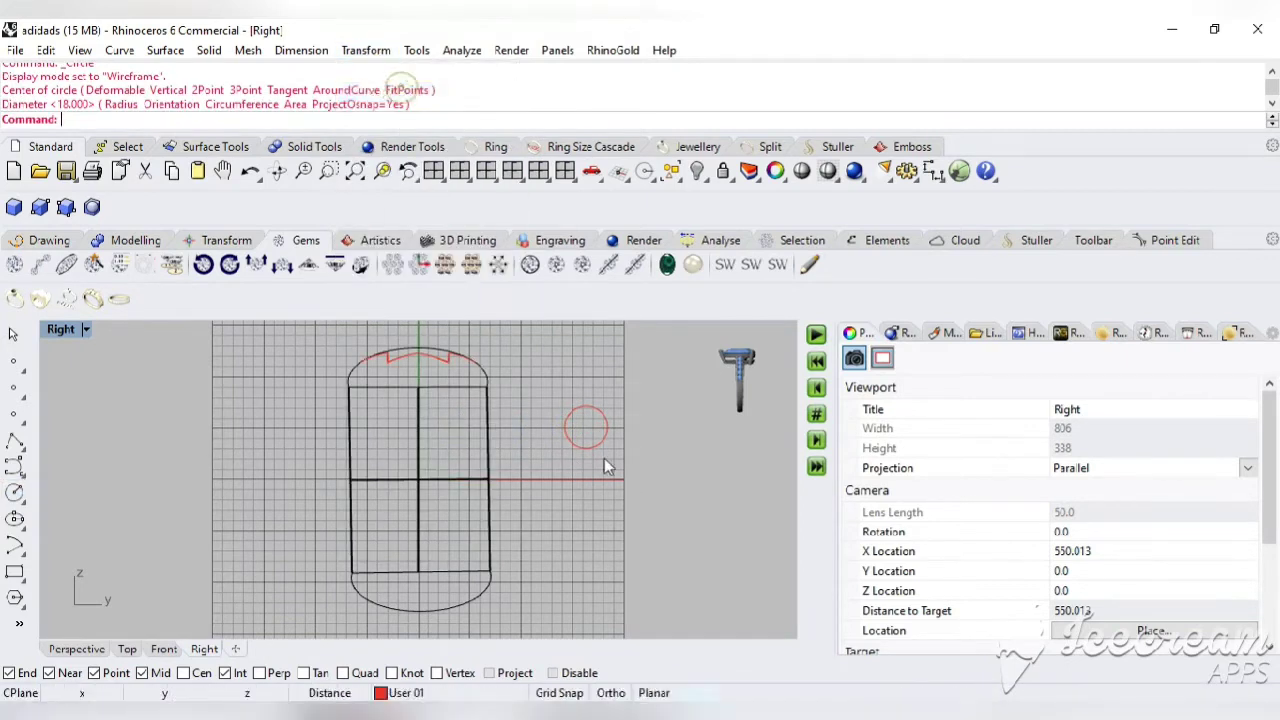
key(Return)
click(595, 449)
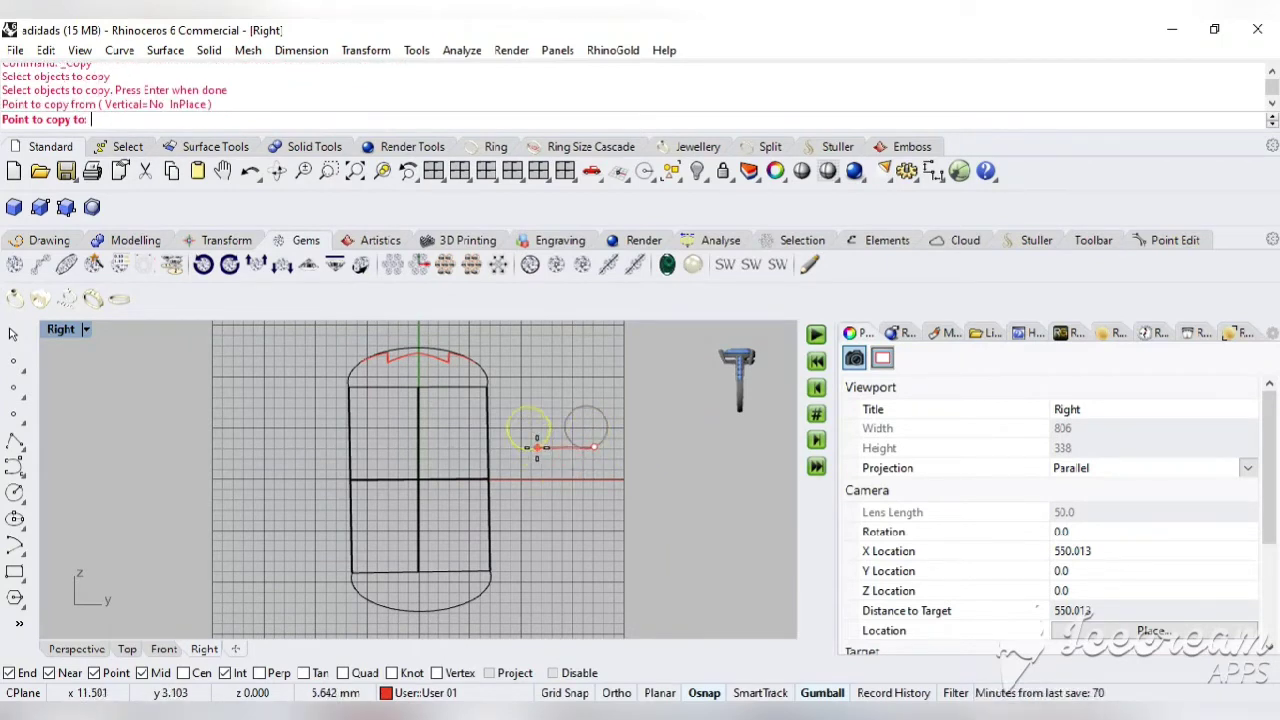
click(537, 447)
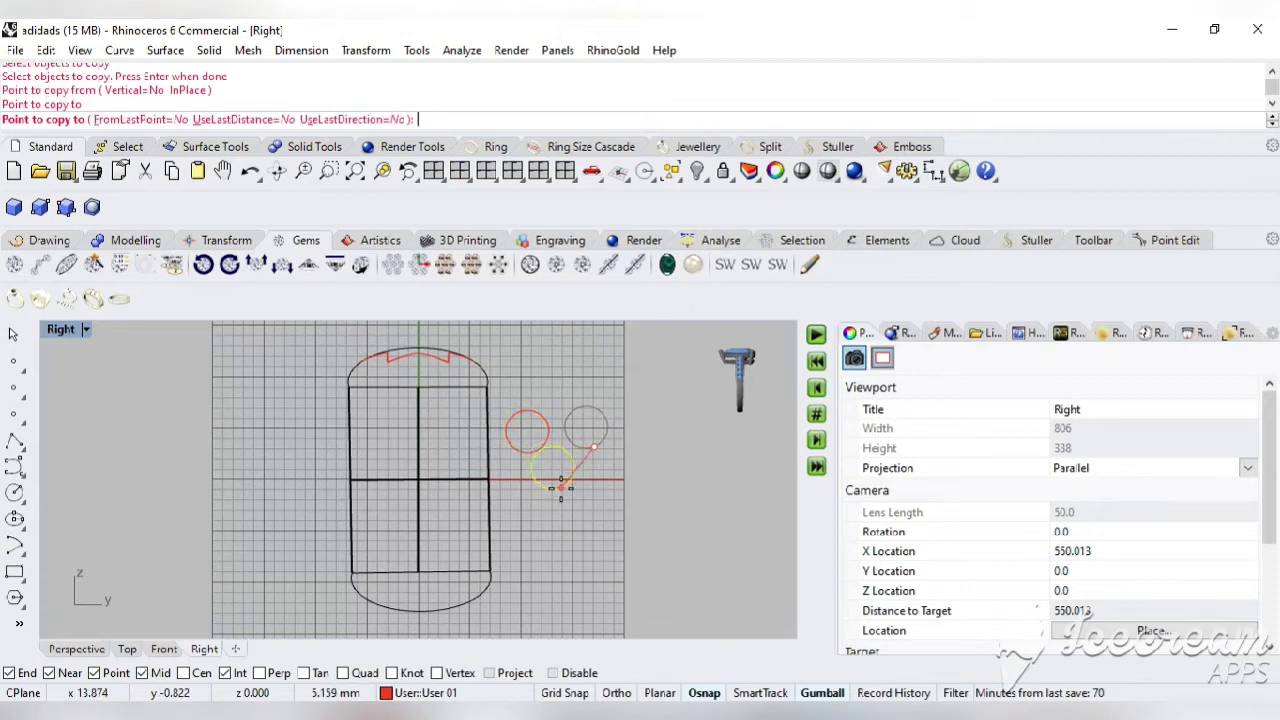
click(567, 491)
key(Return)
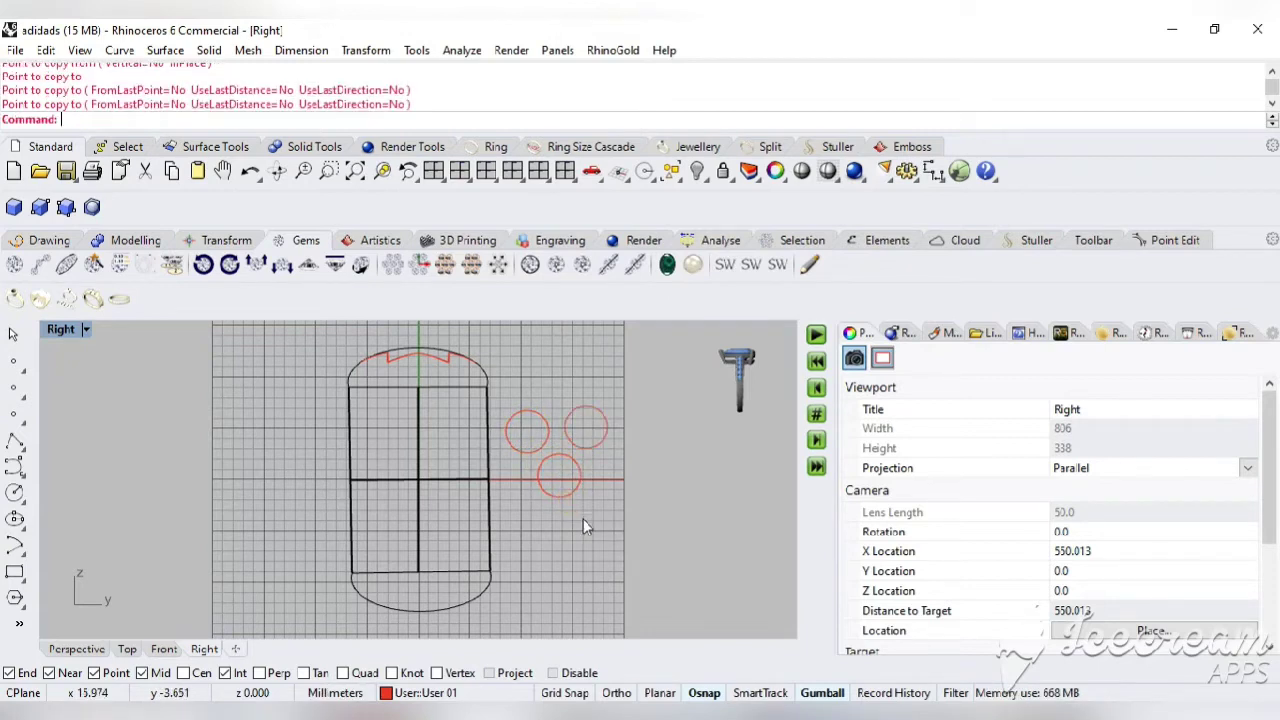
Select the three small circles beside the ring and group them
drag(639, 373, 528, 535)
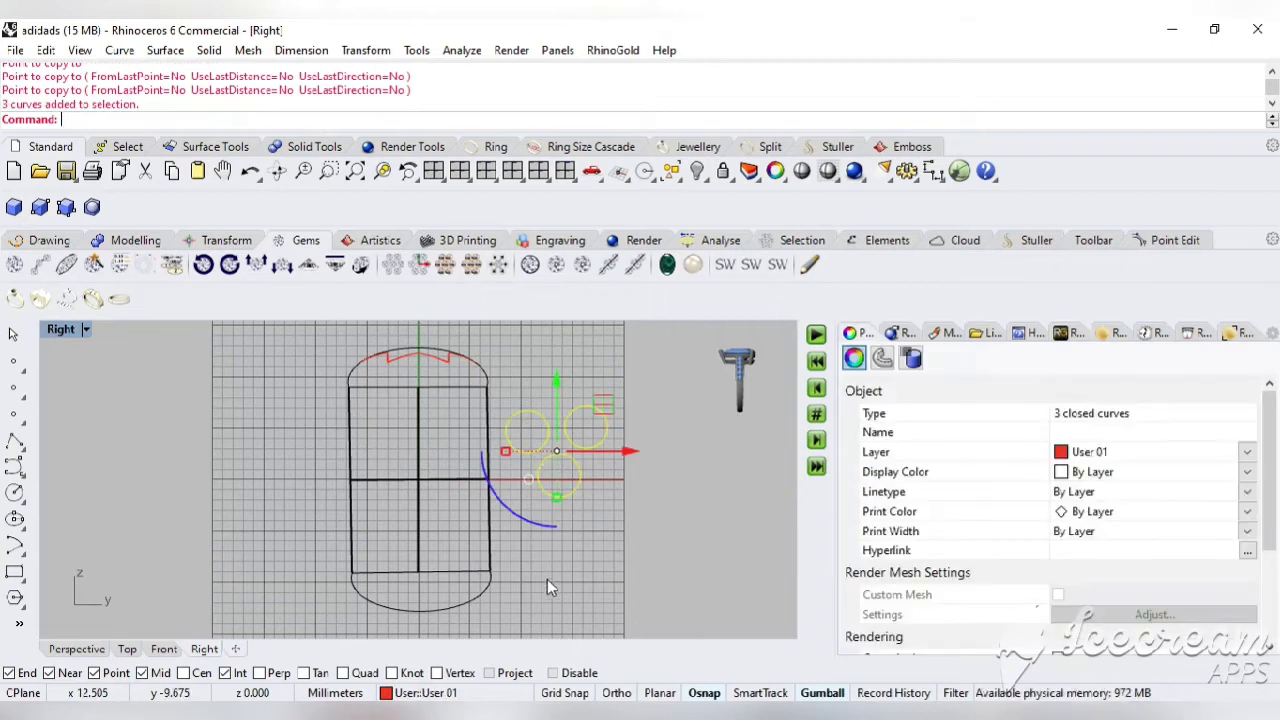
text(Group)
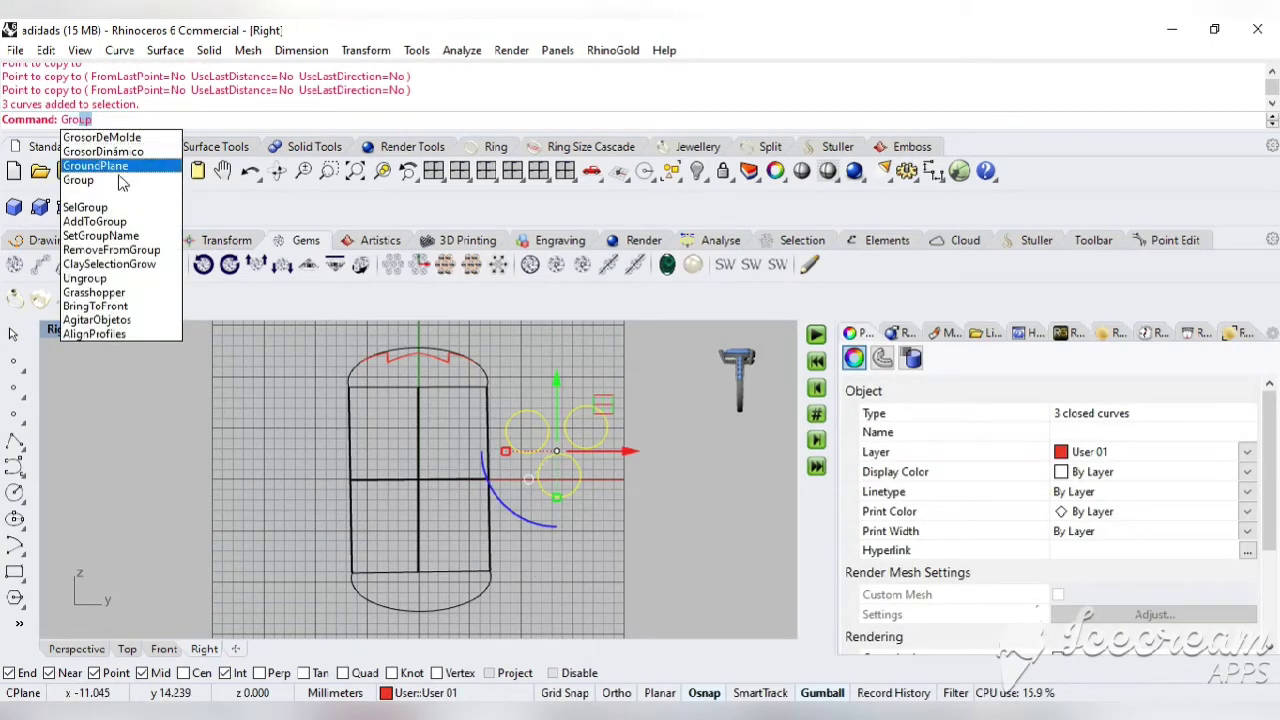
click(117, 182)
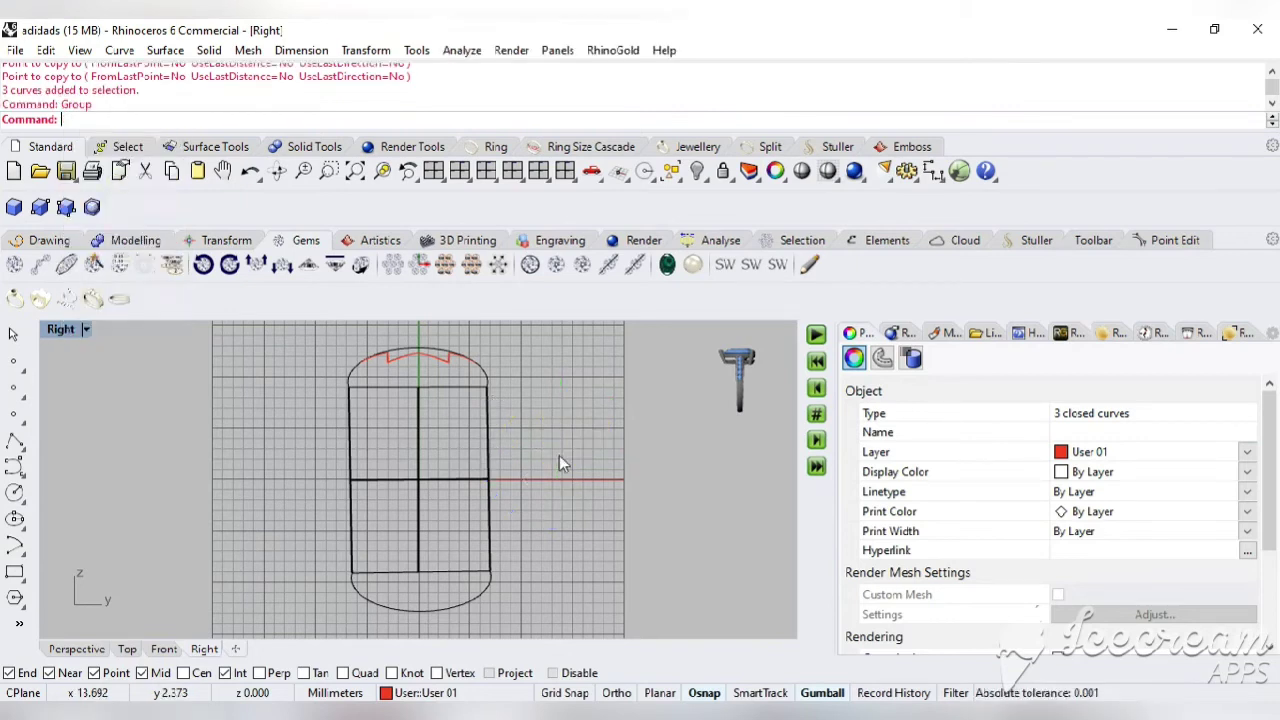
Move the grouped circles onto the band's upper half in the Right view, centre them on the vertical axis, and disable object snaps
click(366, 50)
click(392, 77)
click(563, 455)
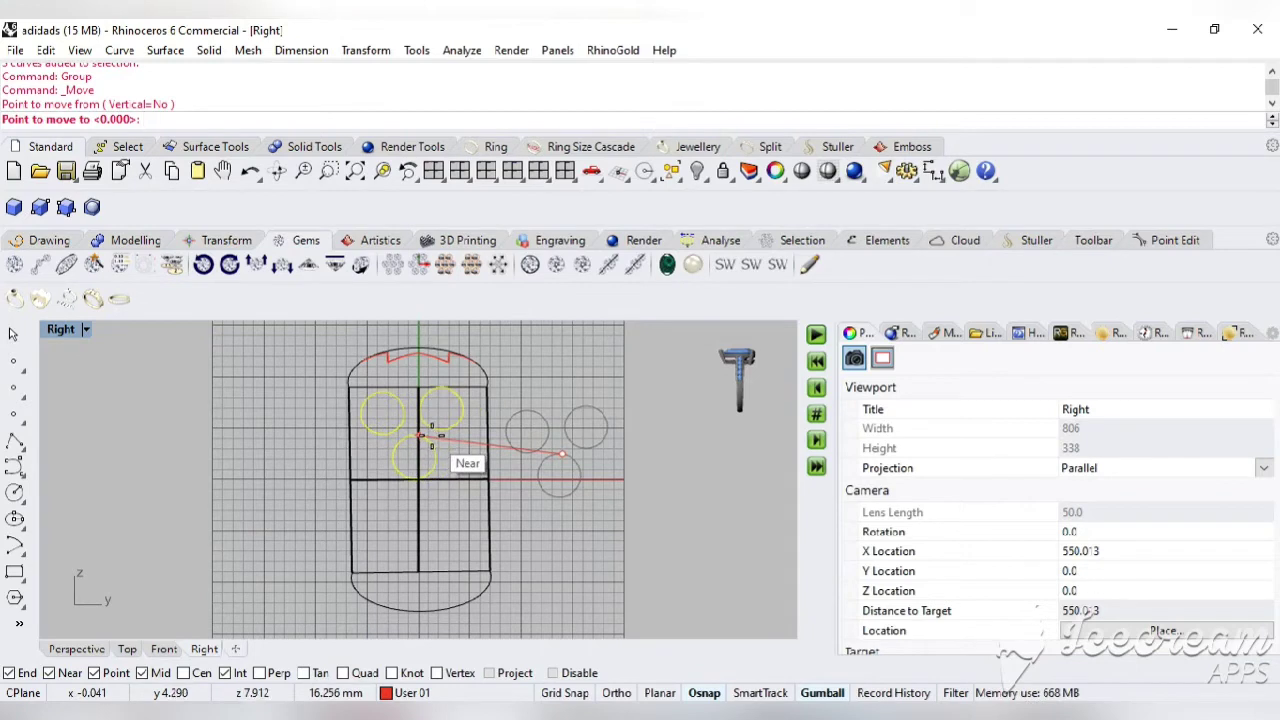
key(Escape)
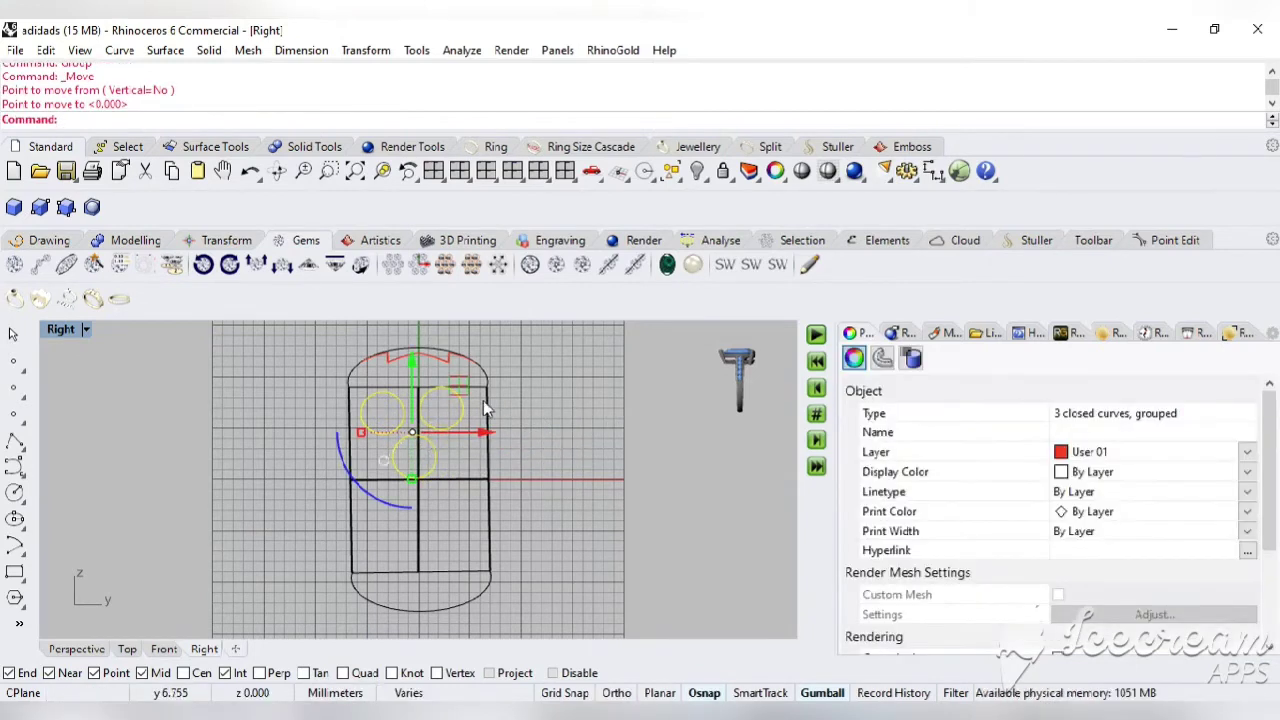
click(471, 416)
click(449, 422)
mouse_move(449, 422)
mouse_down()
mouse_move(462, 410)
mouse_move(446, 420)
mouse_move(450, 400)
mouse_move(420, 434)
mouse_up()
click(704, 693)
Switch the Right view to Shaded display and orbit it to check where the circles sit relative to the band
click(86, 329)
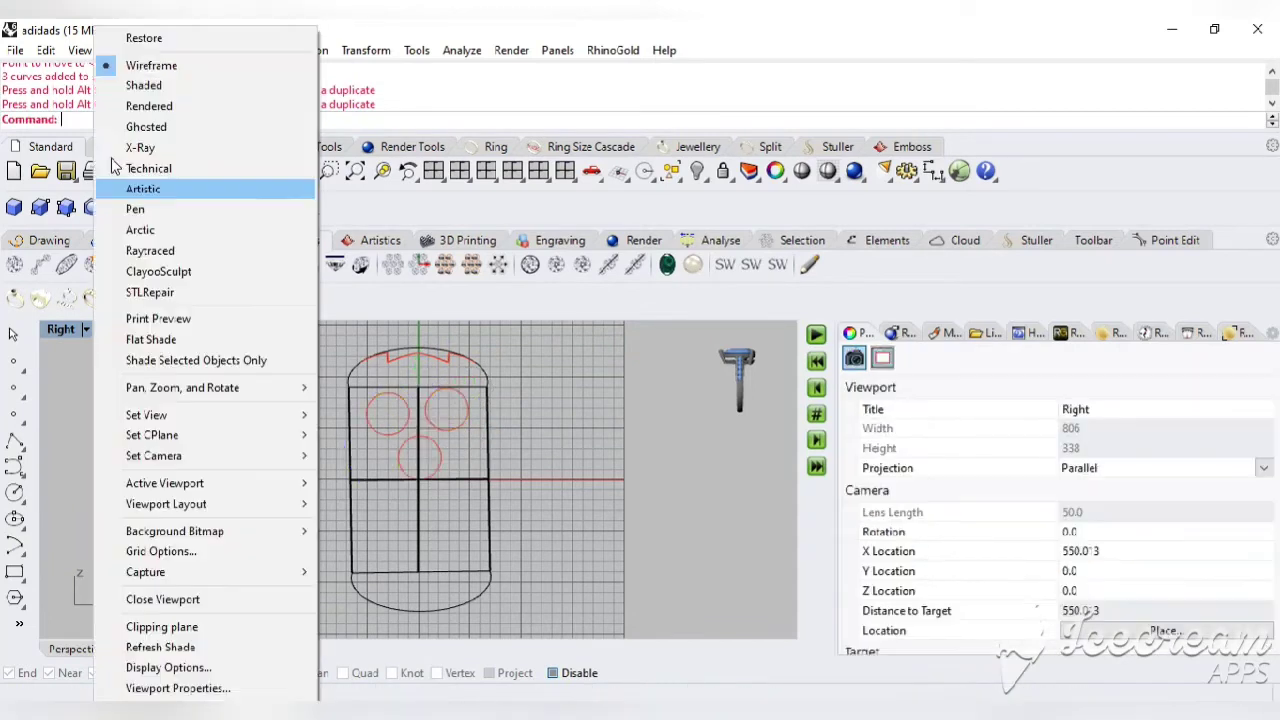
click(140, 85)
click(278, 171)
mouse_move(520, 450)
mouse_down()
mouse_move(617, 431)
mouse_move(518, 475)
mouse_up()
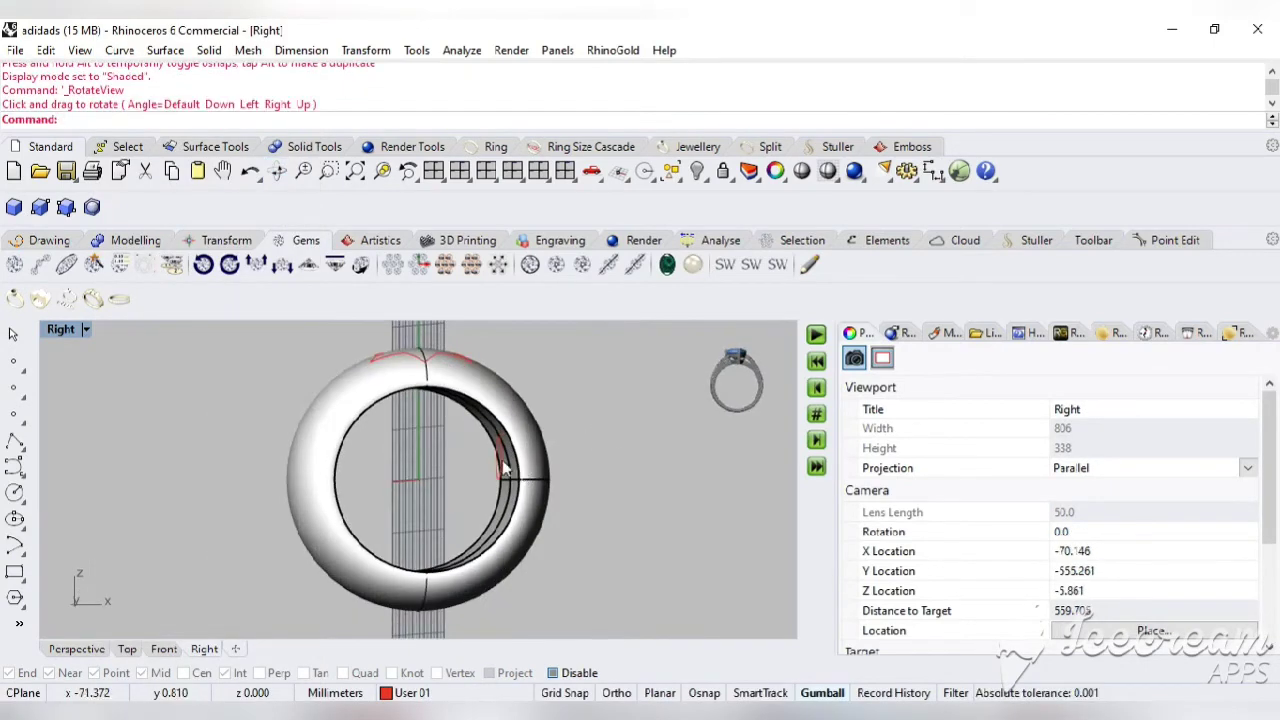
In the Front view, move the grouped circles just outside the ring's upper side and tilt them to follow the band's slope
click(505, 470)
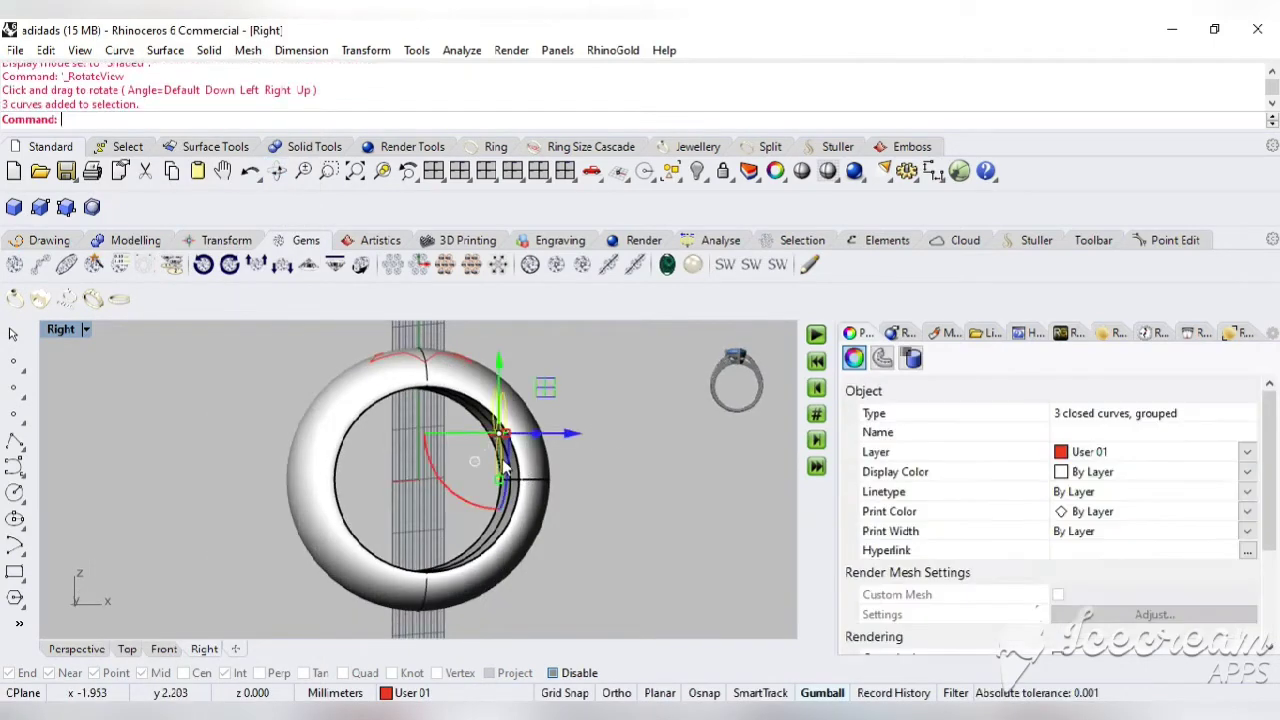
double_click(433, 171)
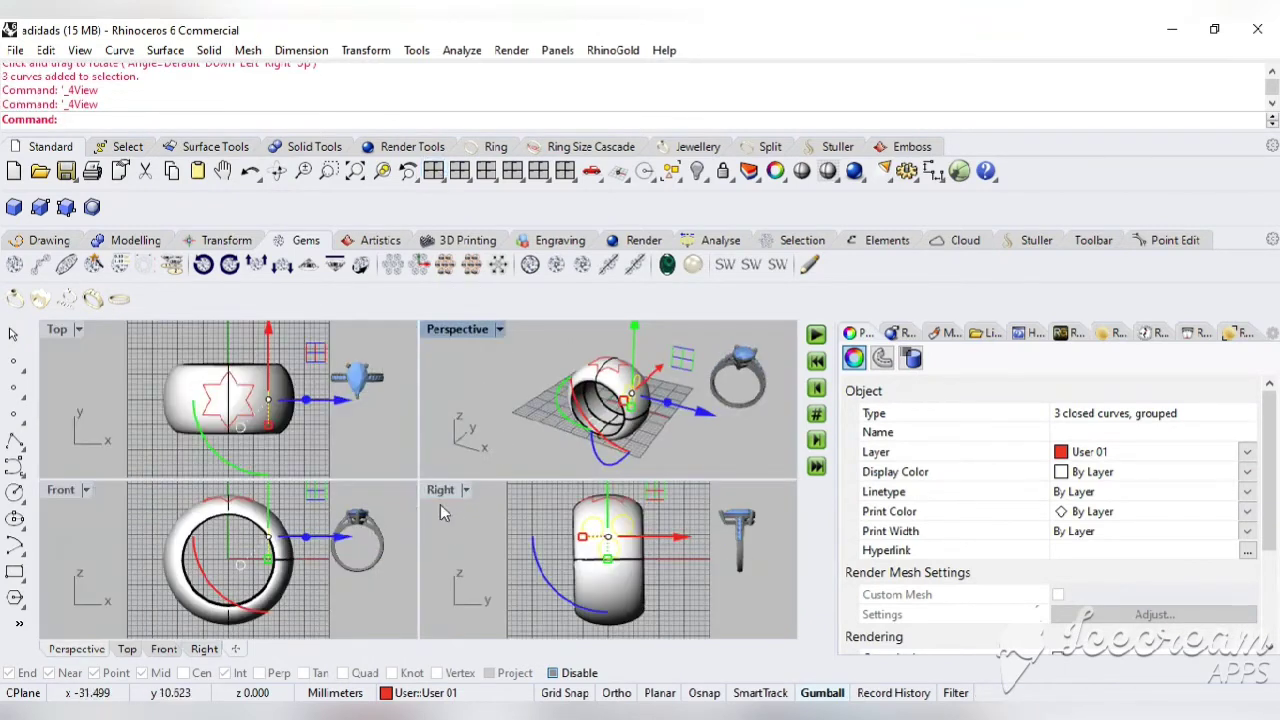
double_click(62, 491)
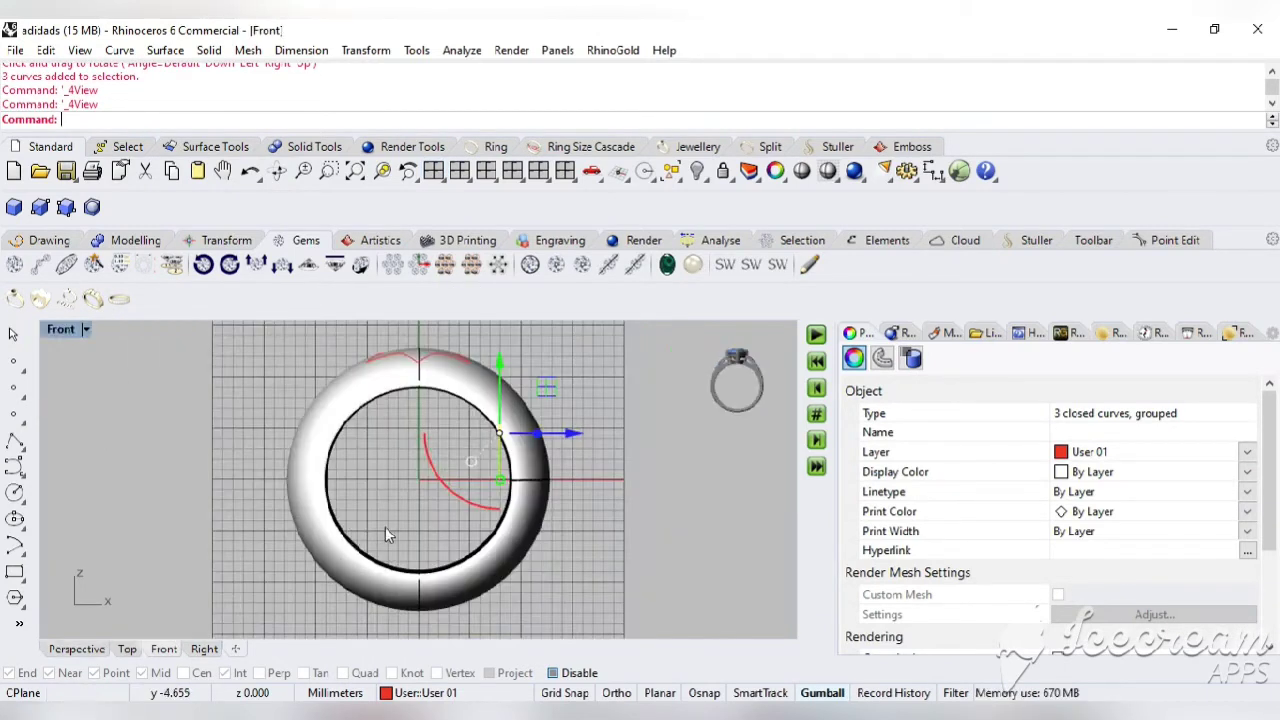
drag(489, 508, 600, 505)
drag(592, 378, 550, 410)
key(Escape)
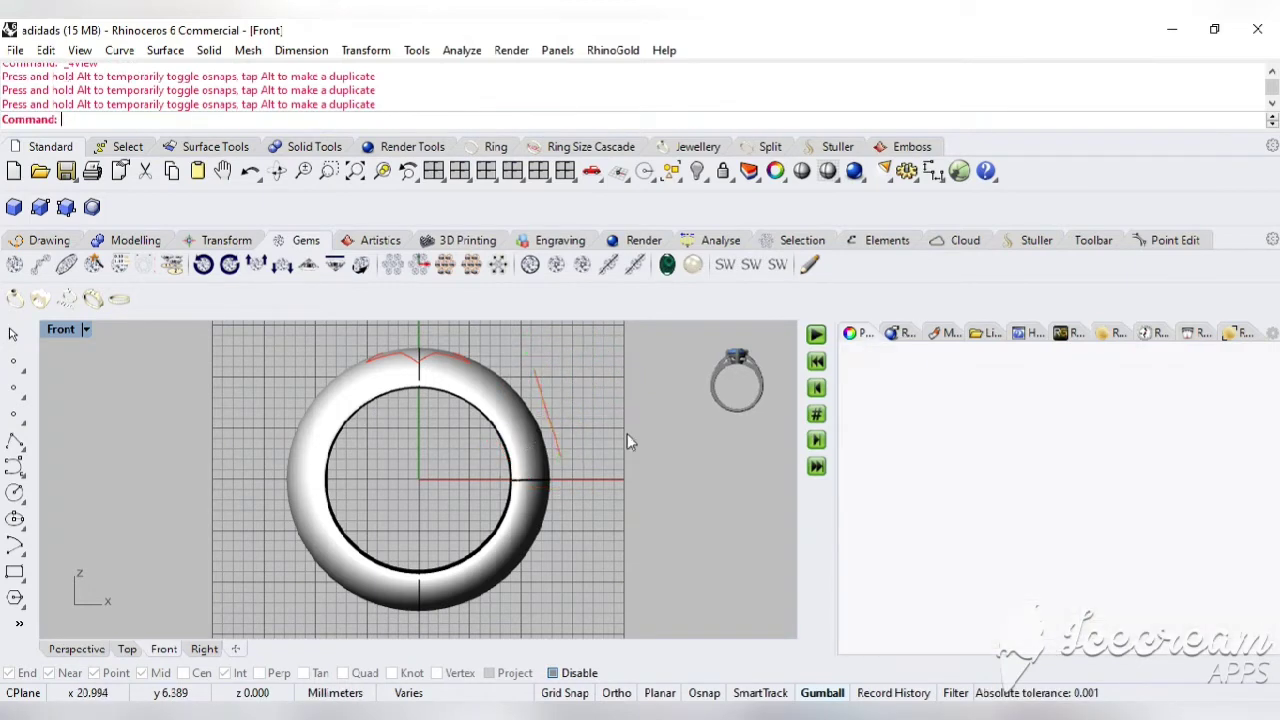
Examine how the three tilted circles line up with the band from the Right view and from an angle
click(440, 172)
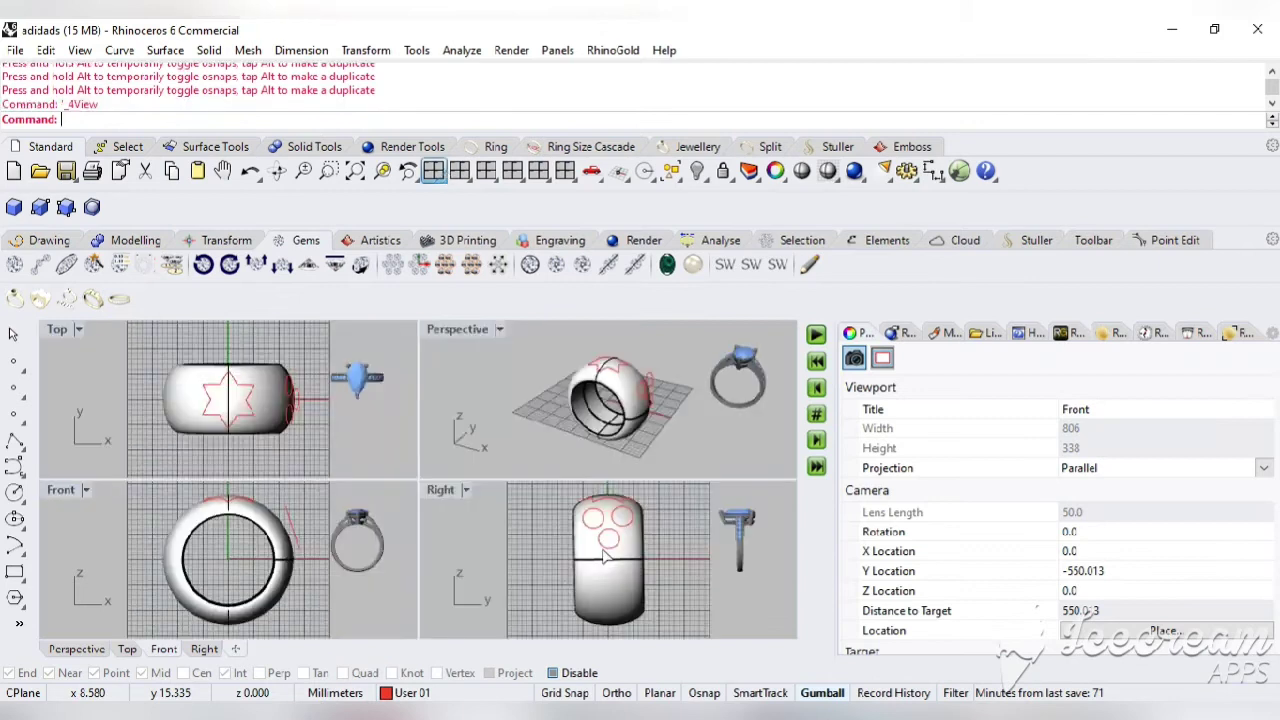
double_click(456, 490)
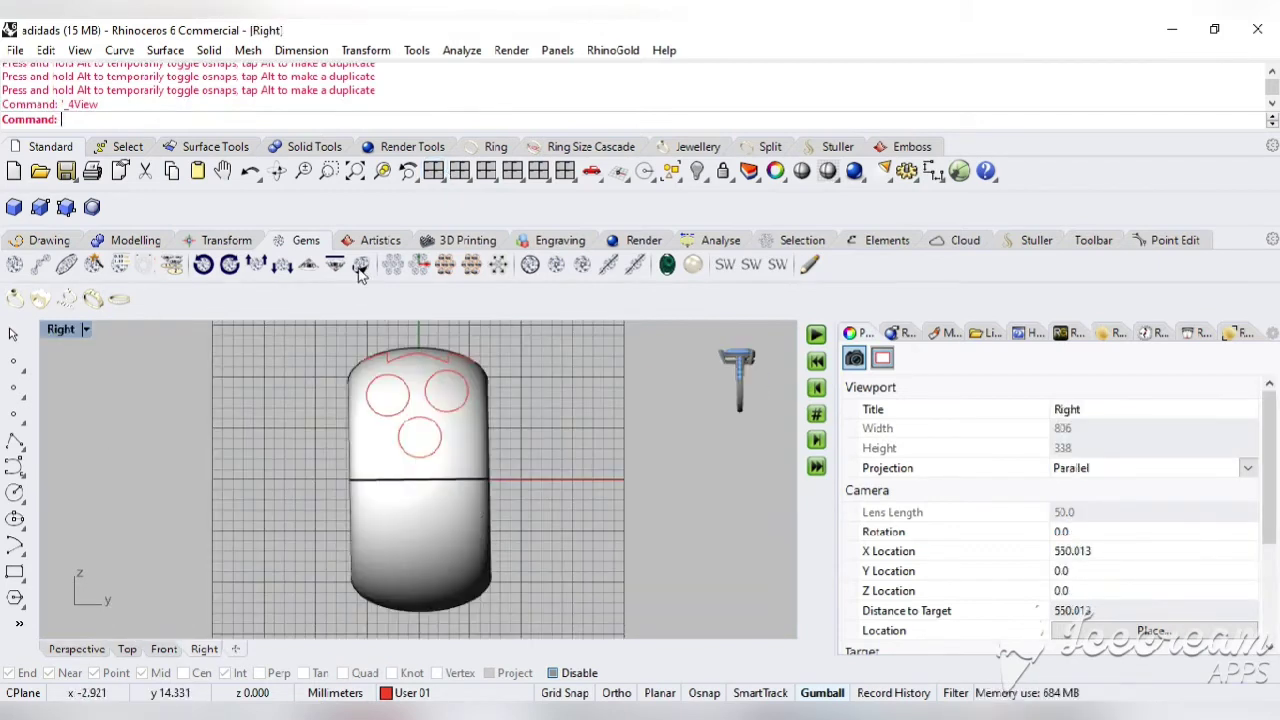
click(277, 171)
drag(540, 450, 480, 470)
key(Return)
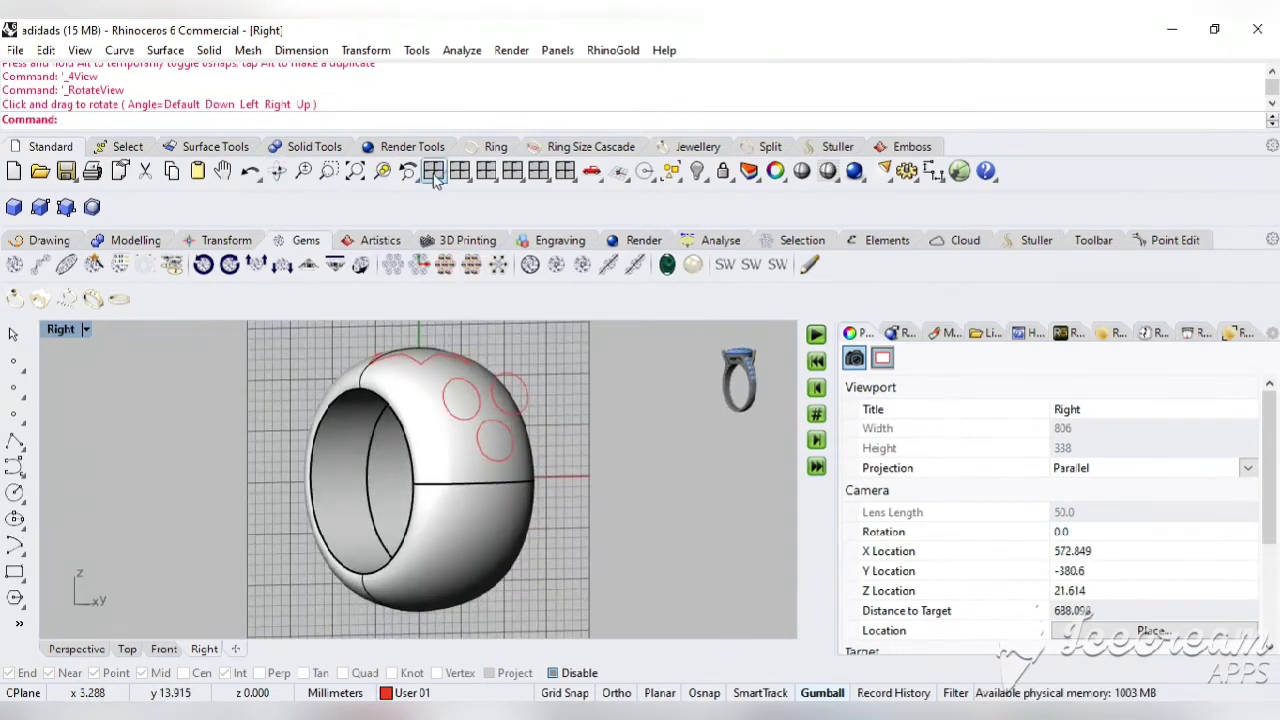
click(434, 172)
click(445, 425)
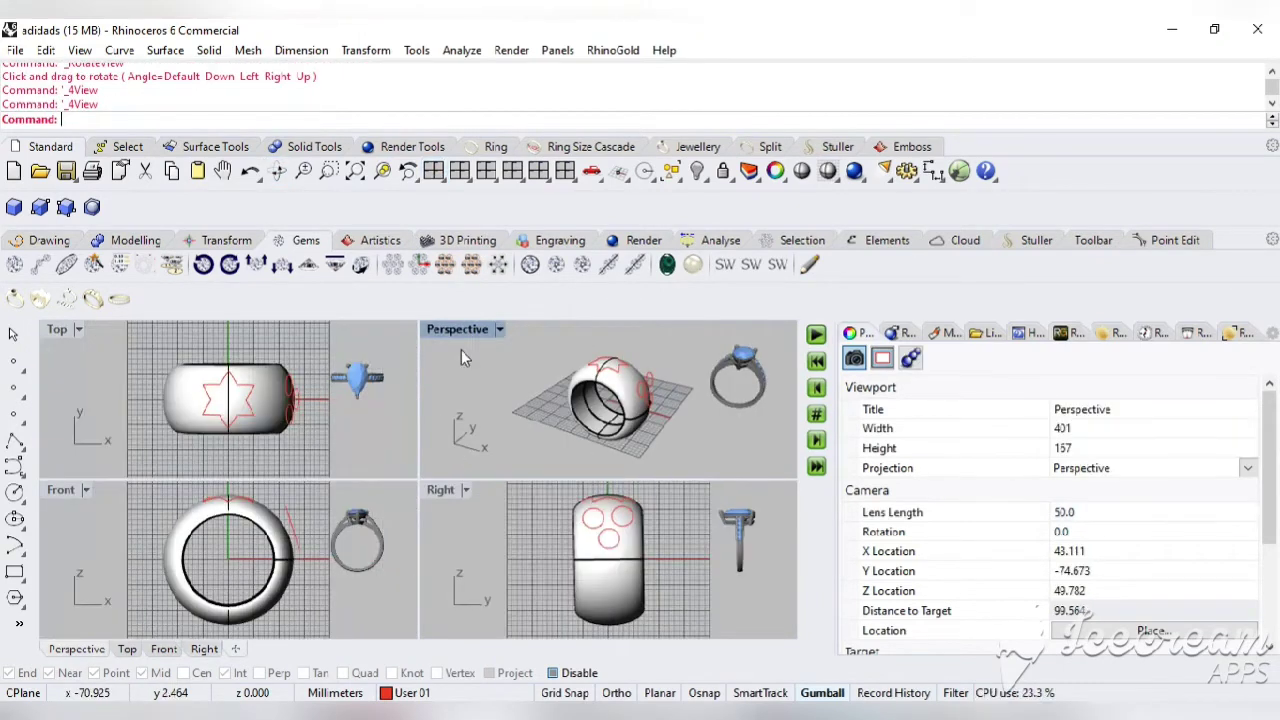
In the Perspective view, pull the grouped circles onto the band's outer surface, keeping the original curves
double_click(462, 330)
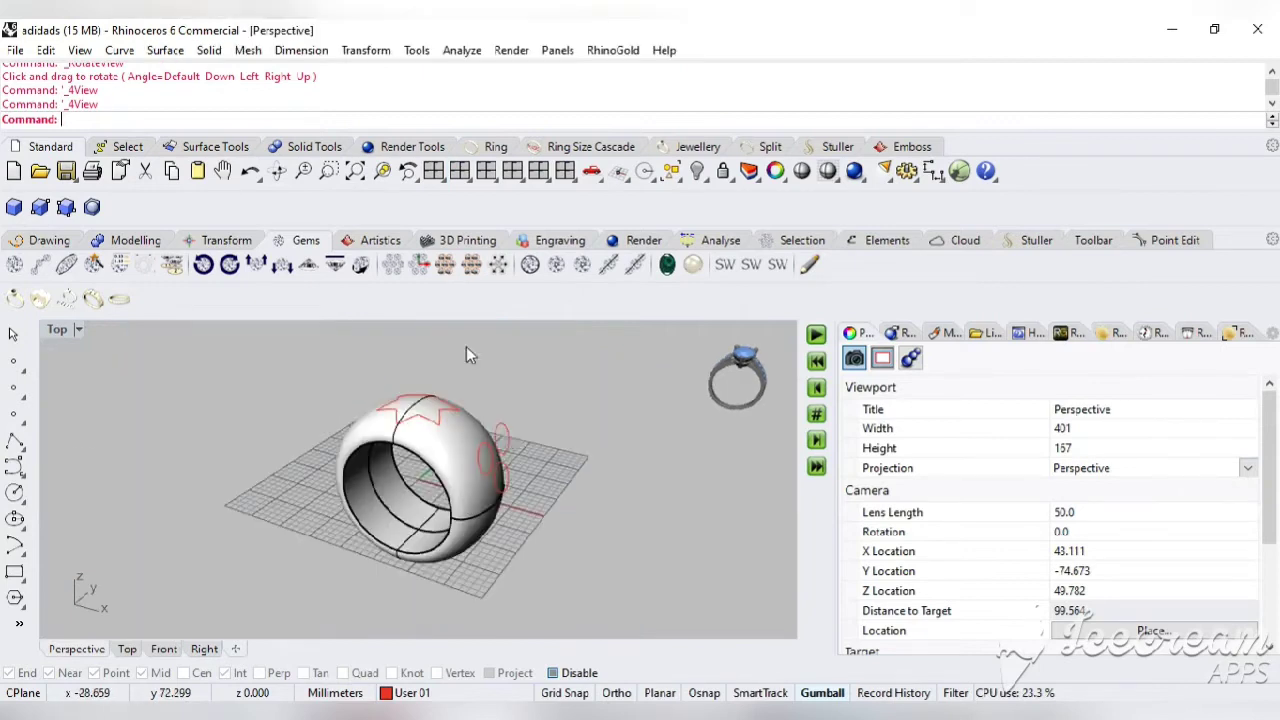
right_click(204, 121)
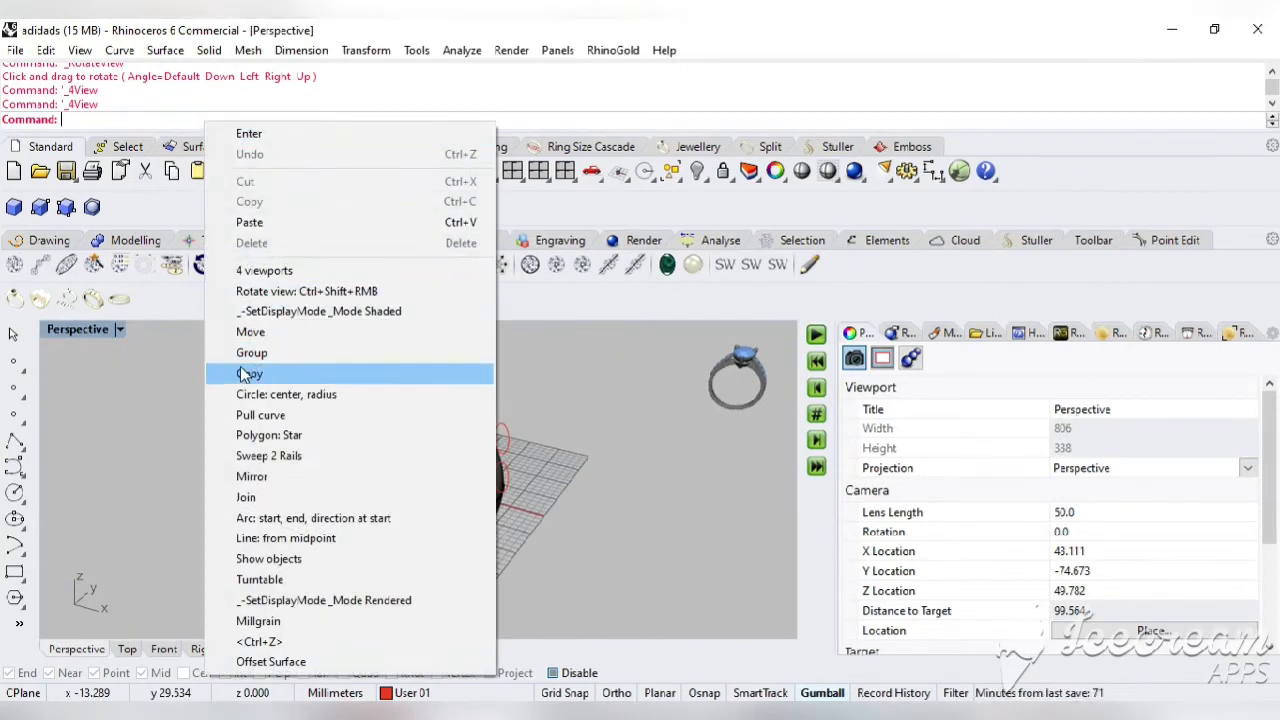
click(268, 418)
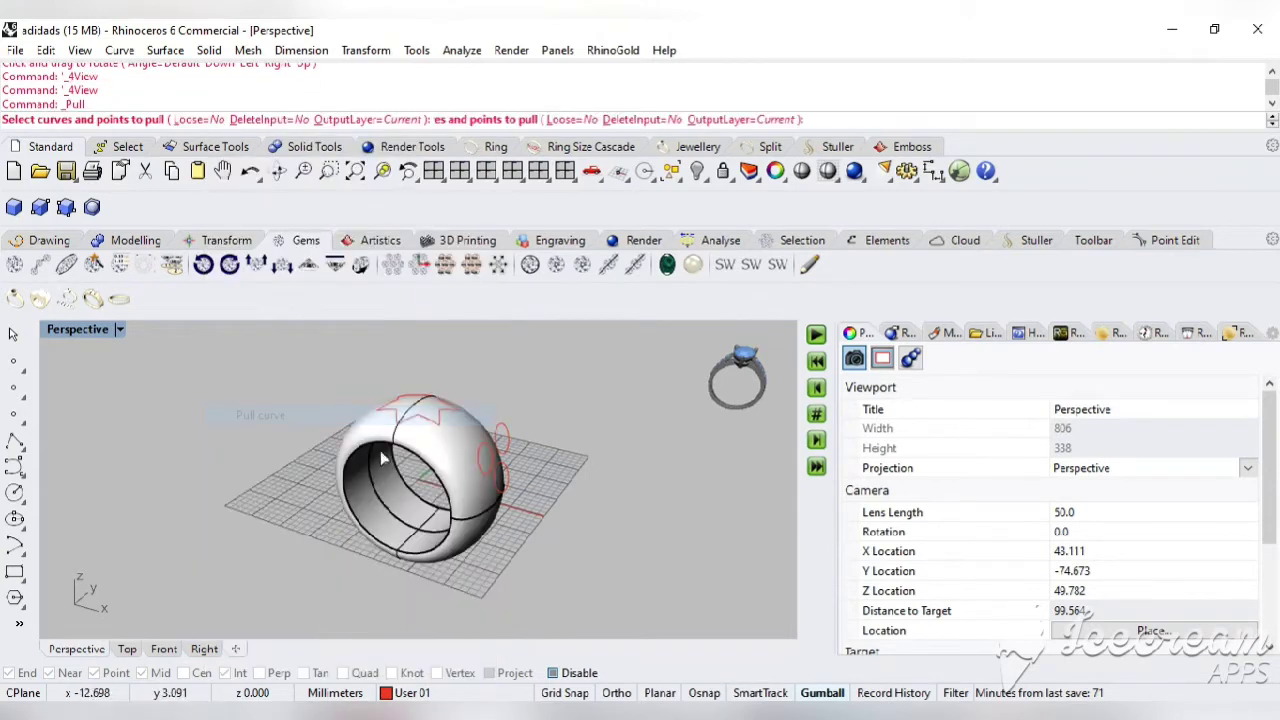
click(515, 500)
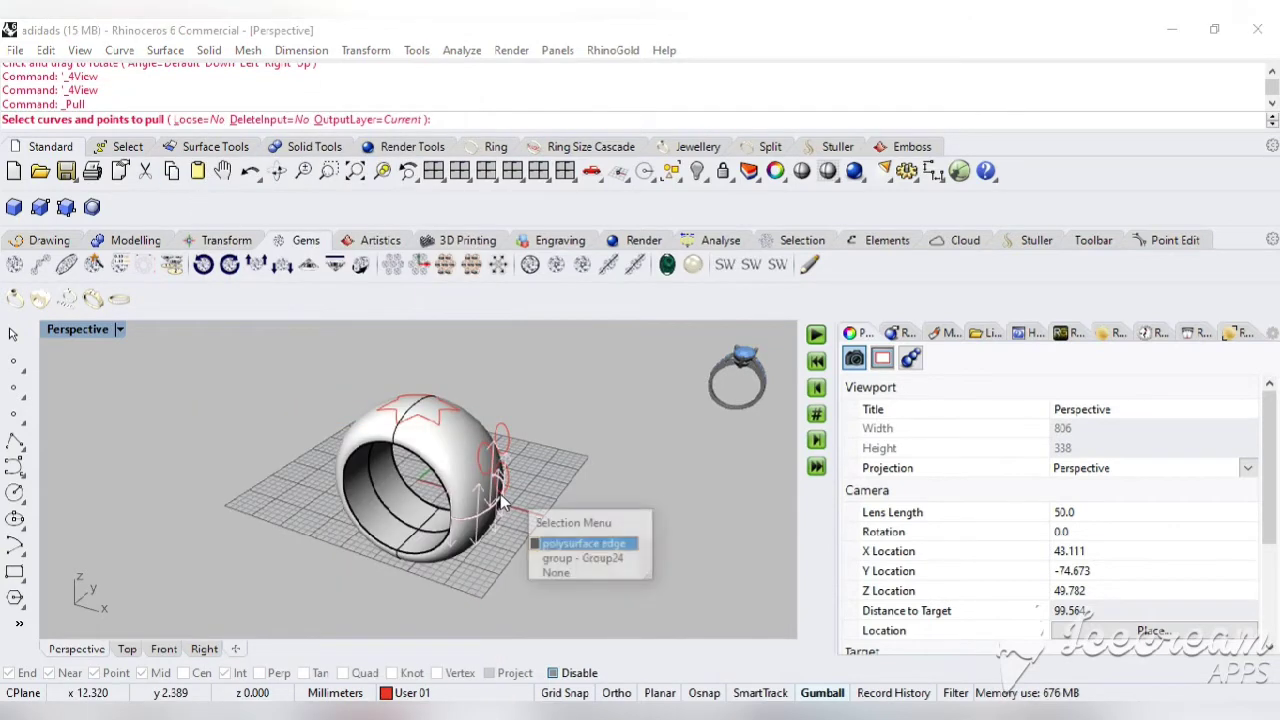
click(575, 553)
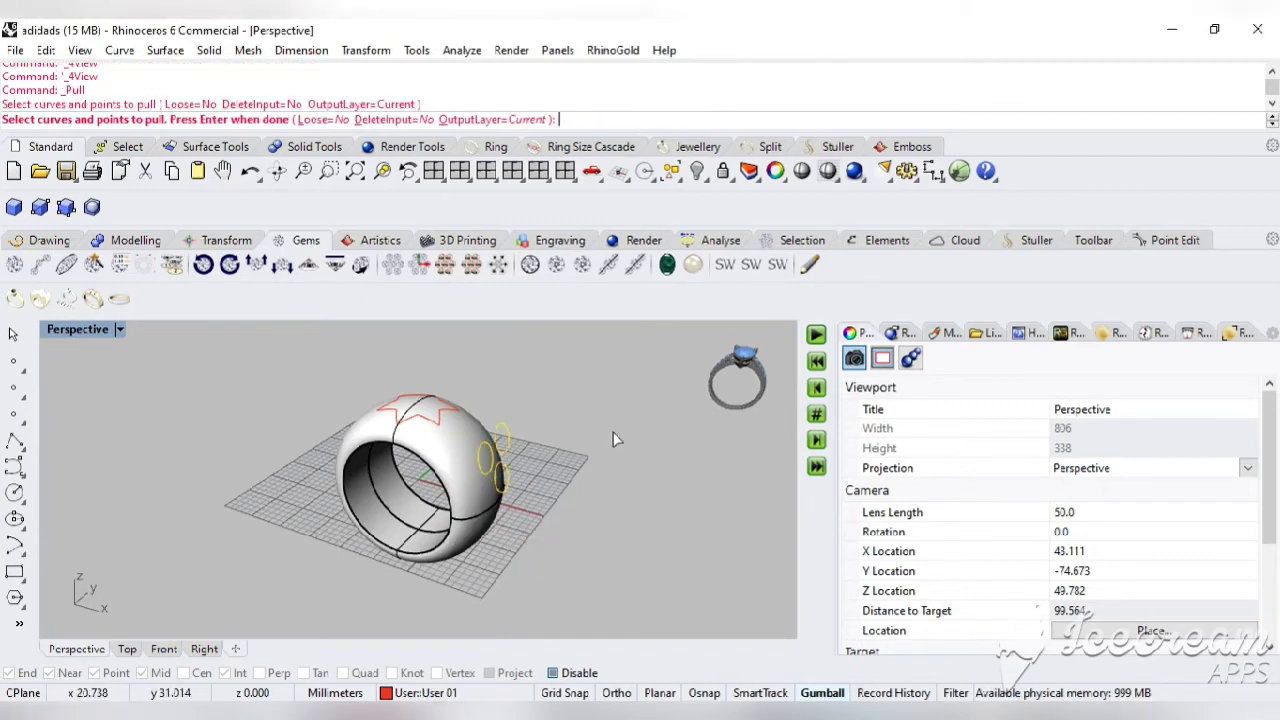
key(Return)
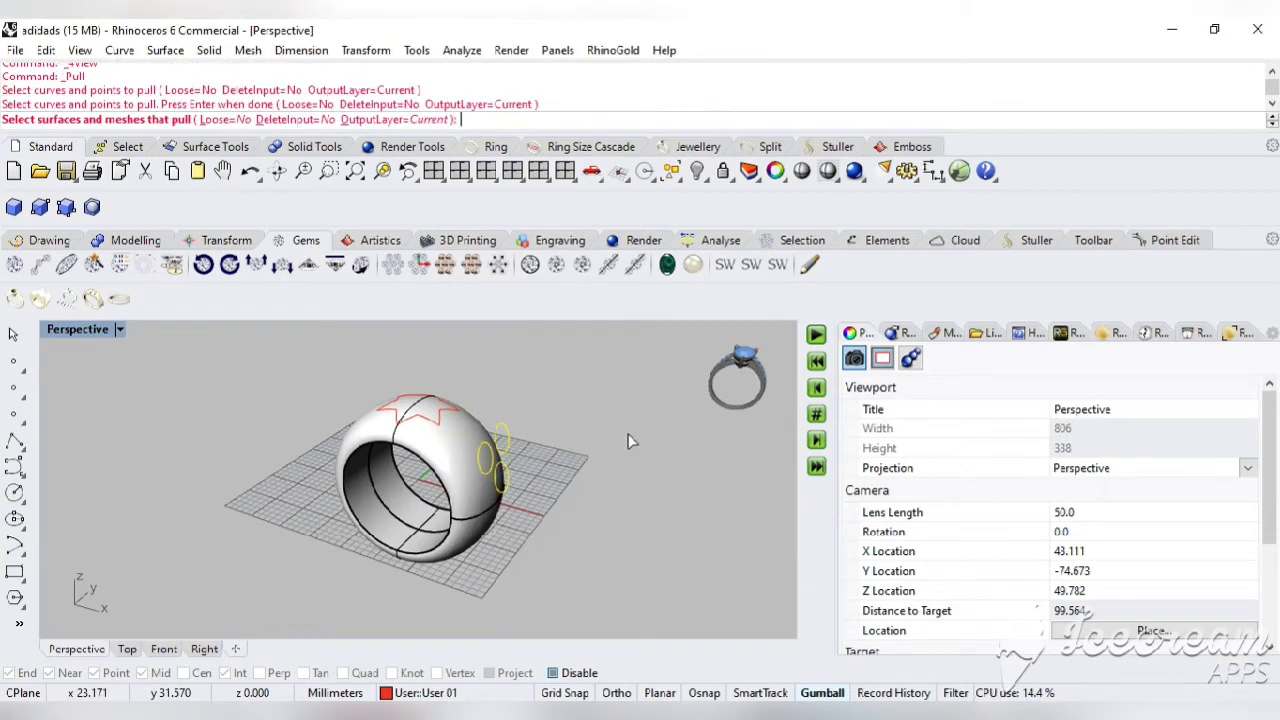
click(502, 489)
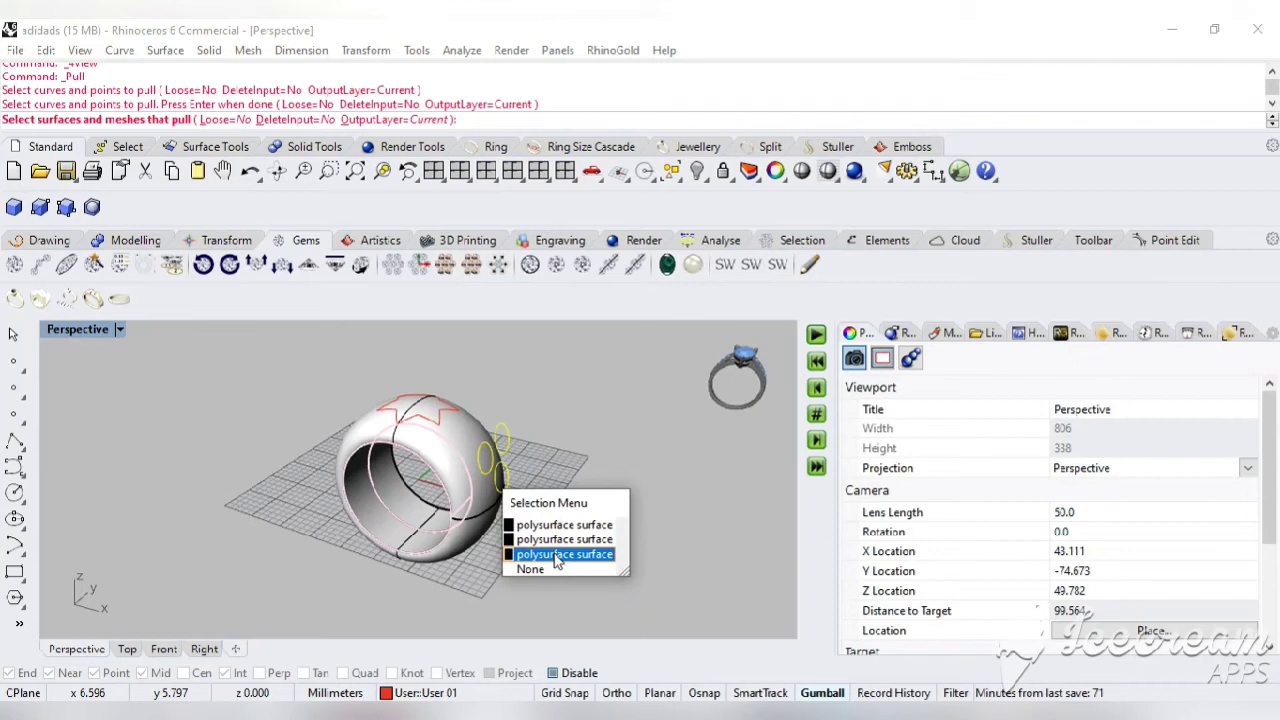
click(556, 530)
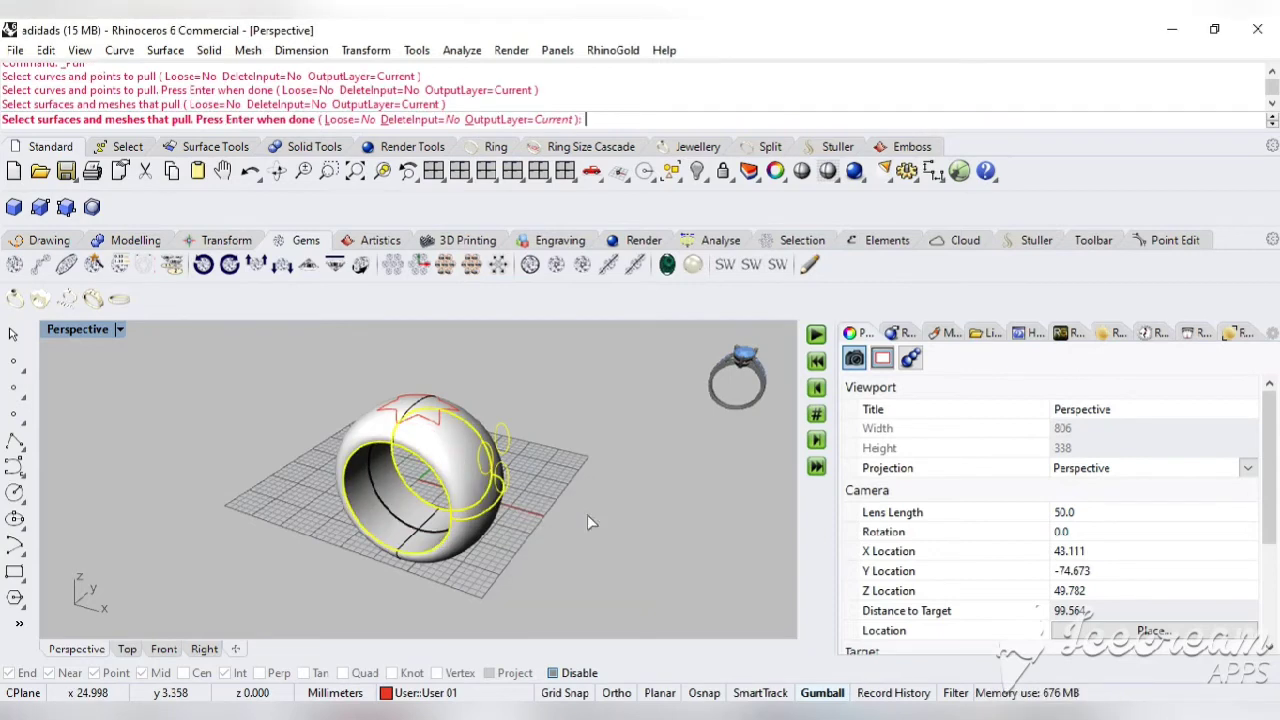
key(Return)
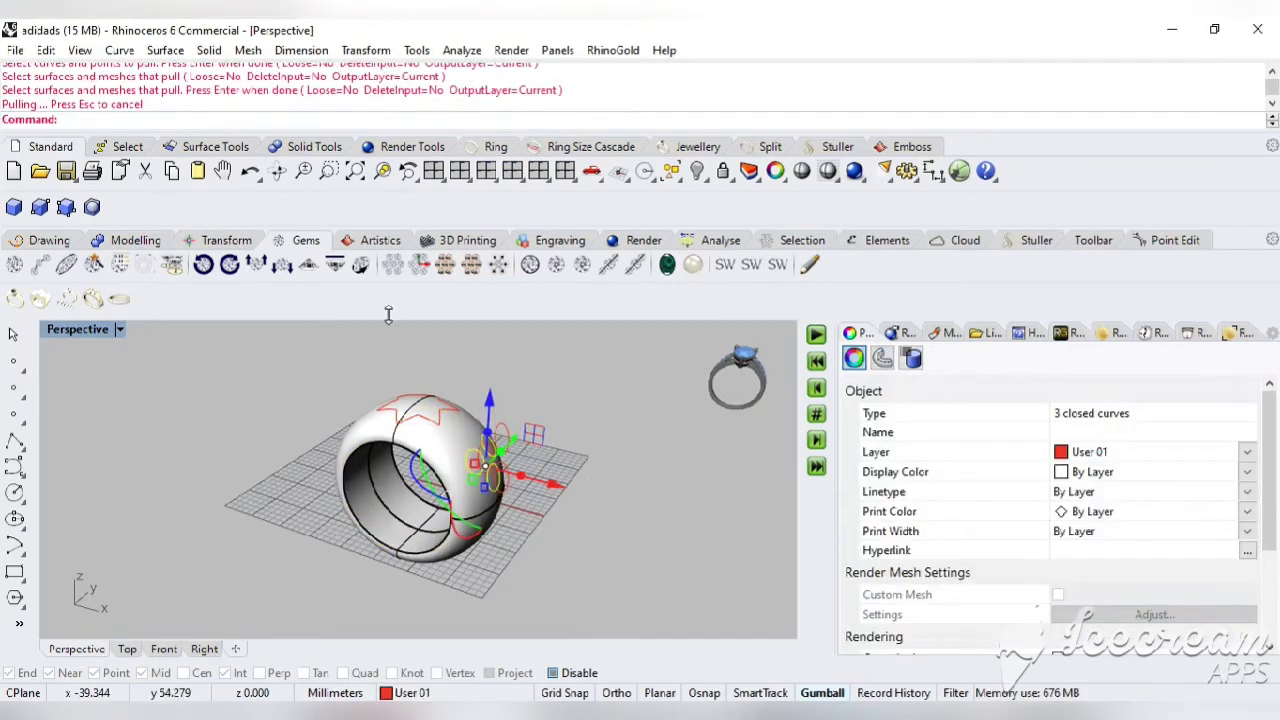
In the Front view, delete the original flat circles outside the ring, keeping the ones pulled onto the band
click(437, 176)
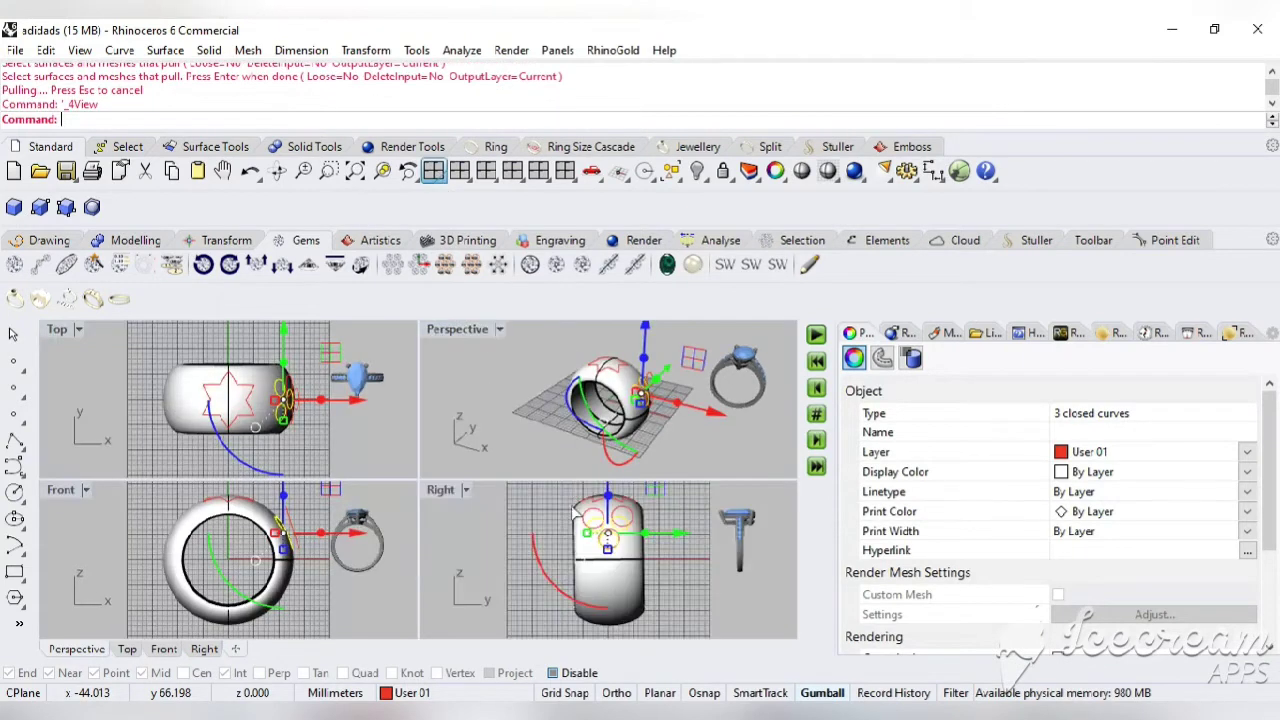
double_click(62, 490)
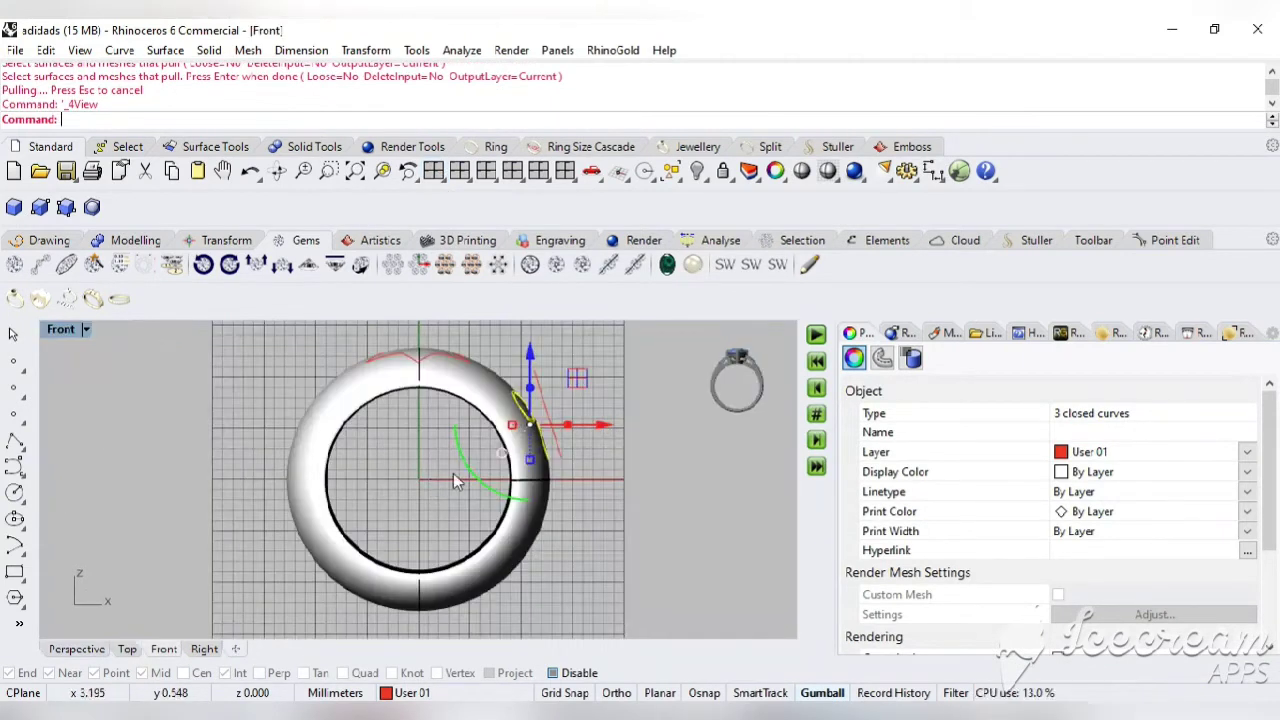
scroll(635, 426, up, 2)
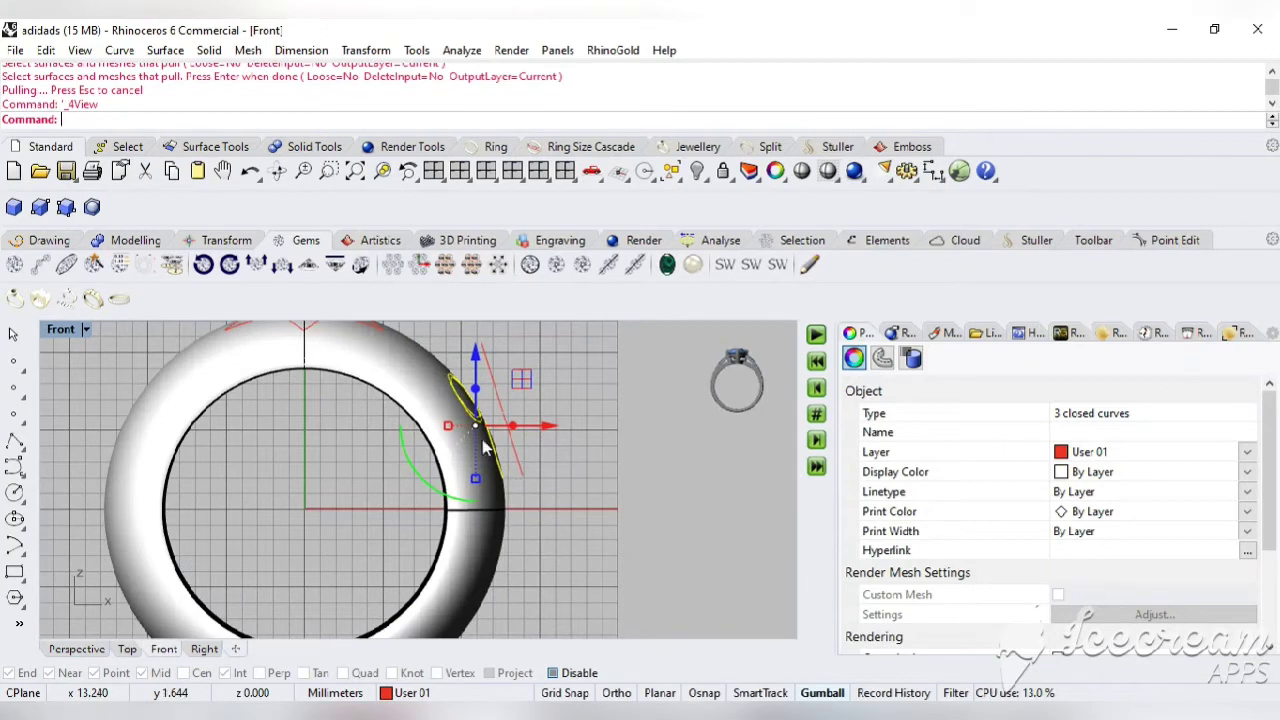
click(602, 392)
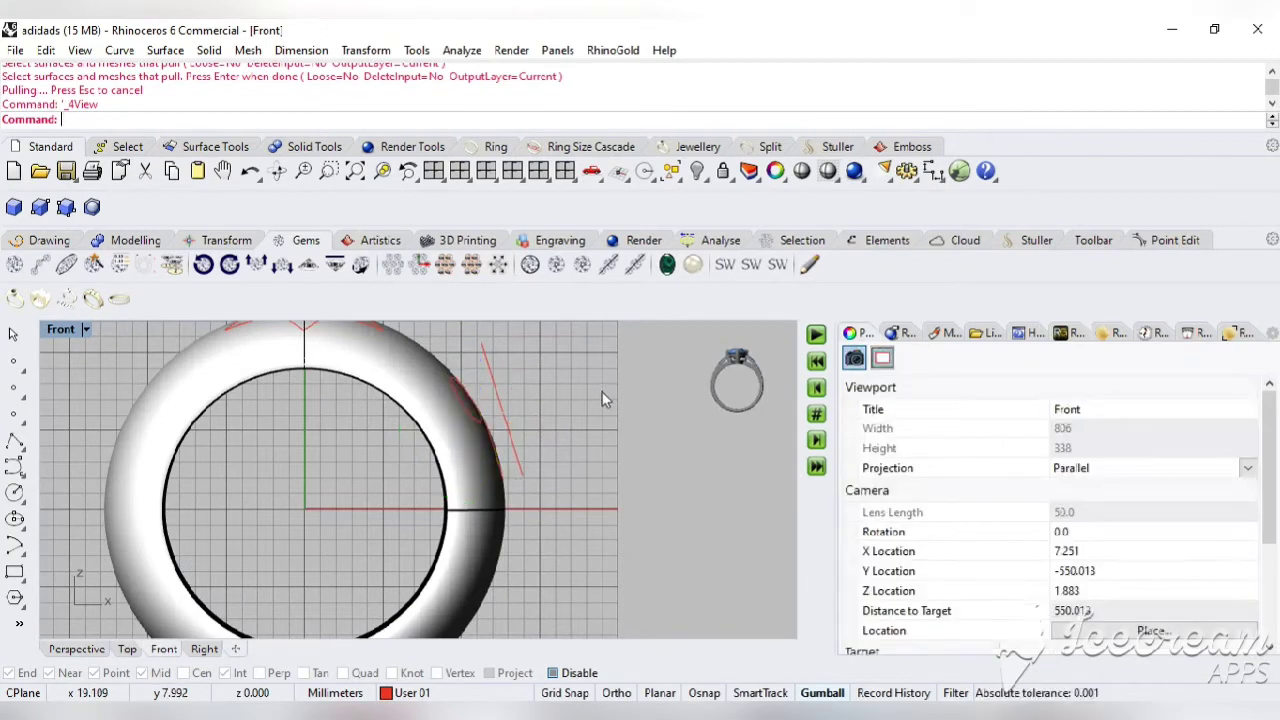
click(500, 410)
key(Delete)
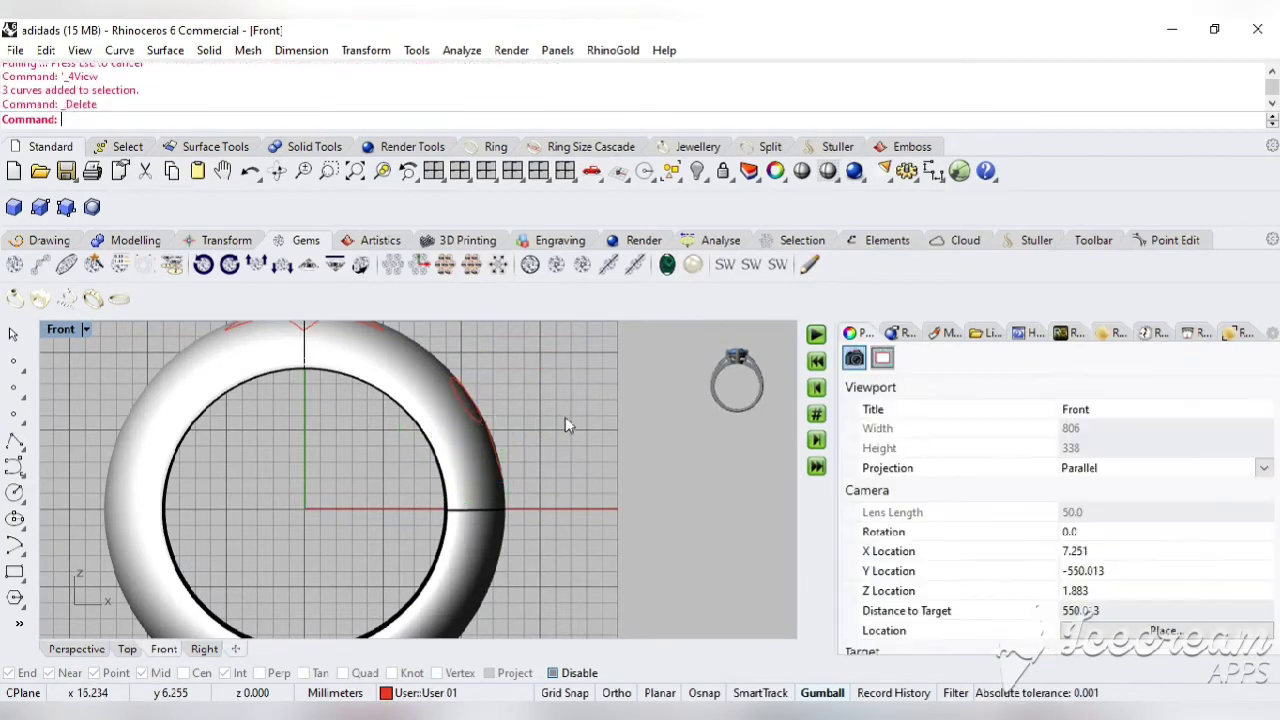
In the Perspective view, try to split the ring polysurface using the star and the three circles as cutting objects
click(432, 171)
click(488, 356)
key(ctrl+m)
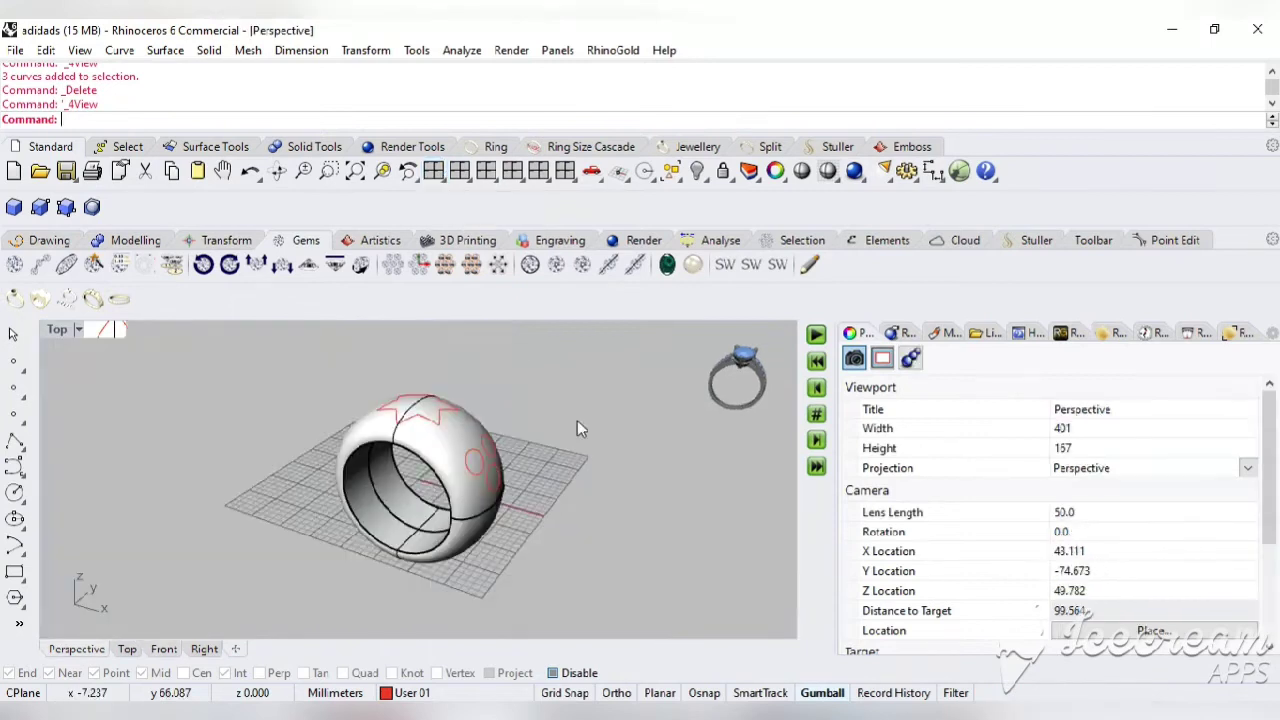
scroll(531, 466, up, 3)
click(277, 171)
drag(260, 340, 450, 470)
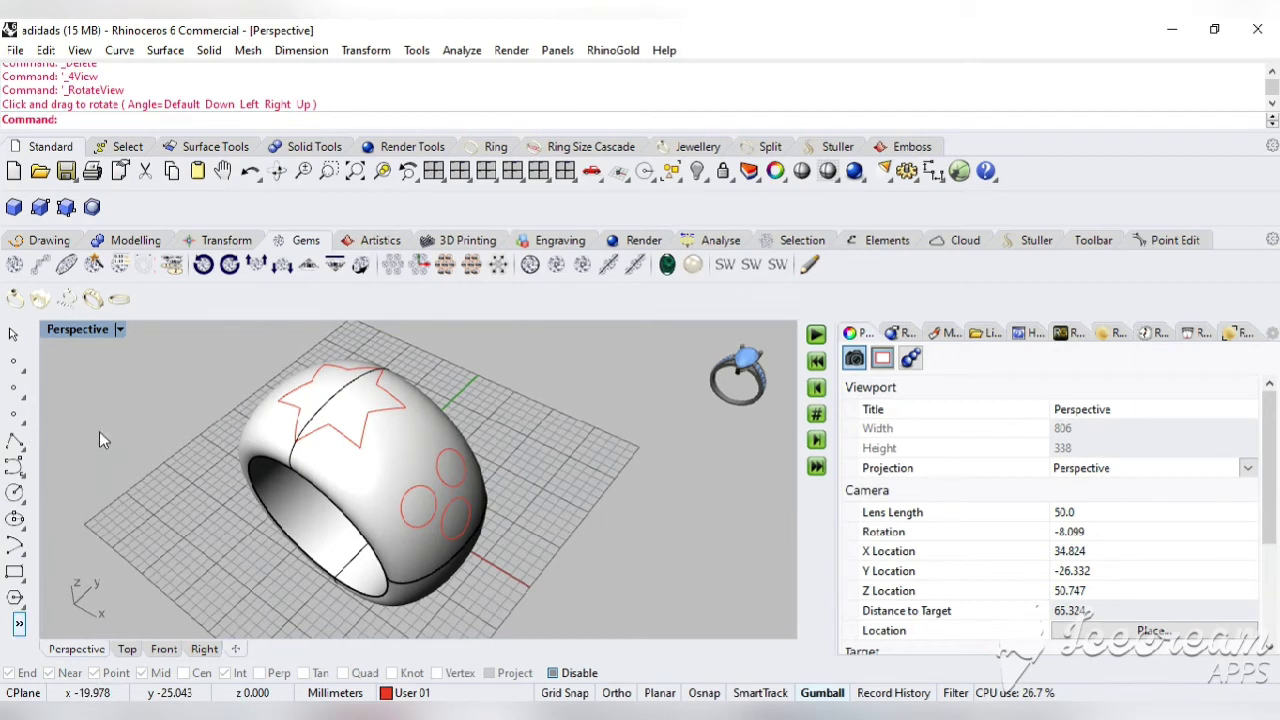
middle_click(91, 377)
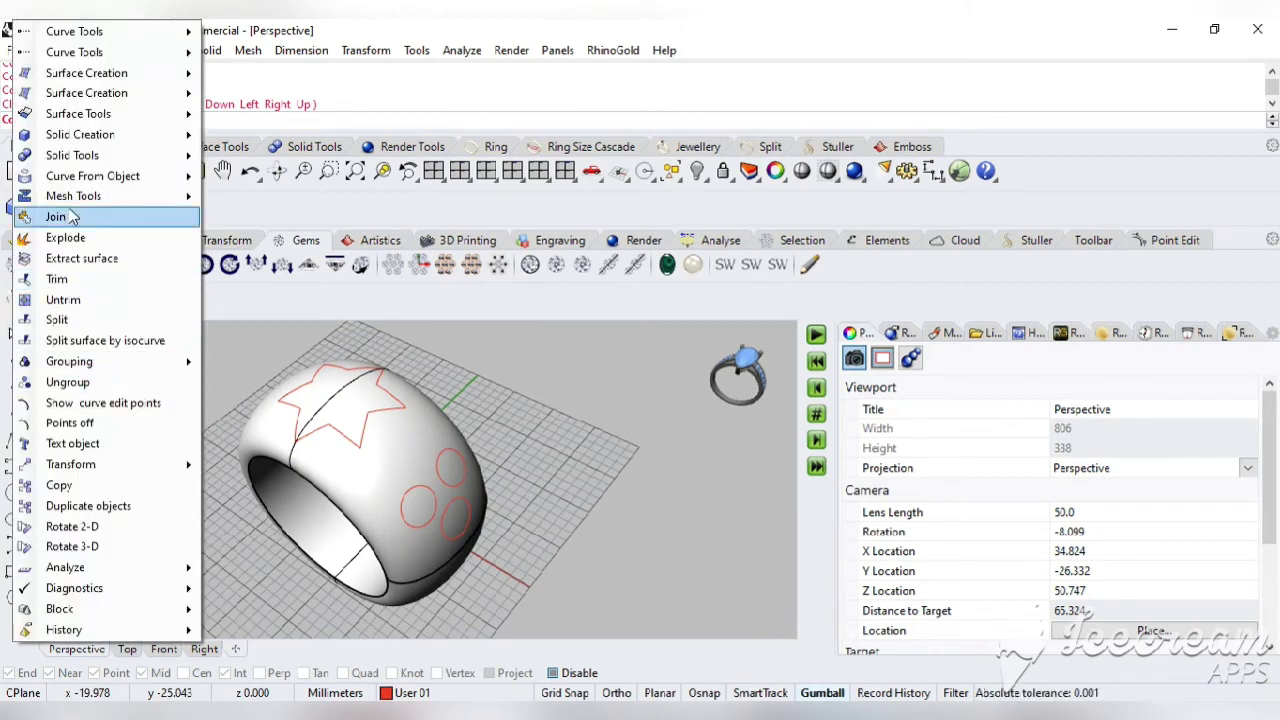
click(57, 319)
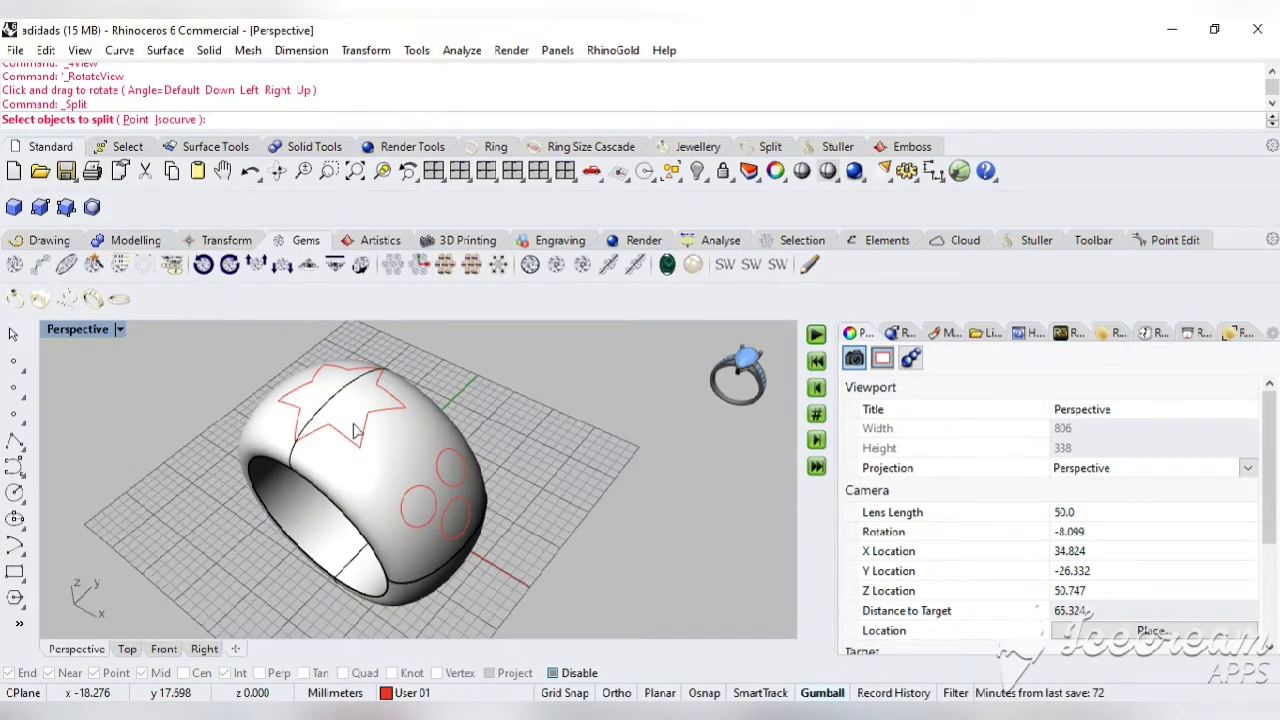
click(405, 470)
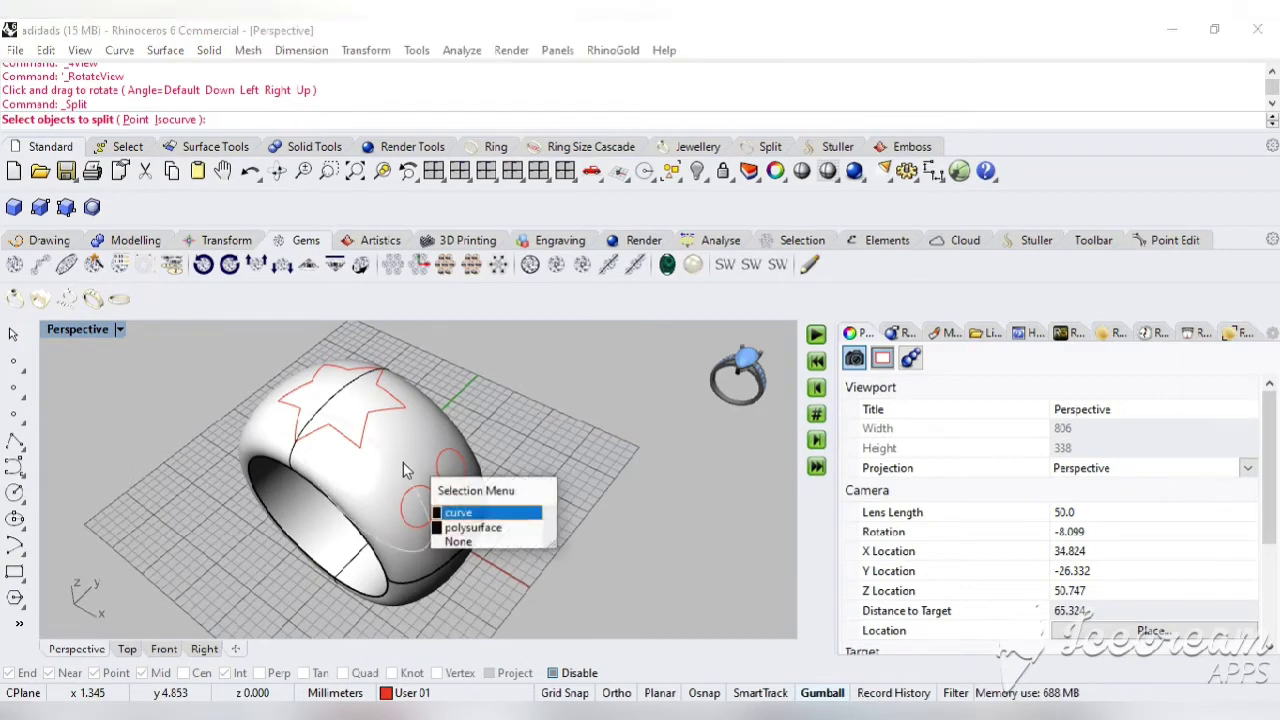
click(497, 530)
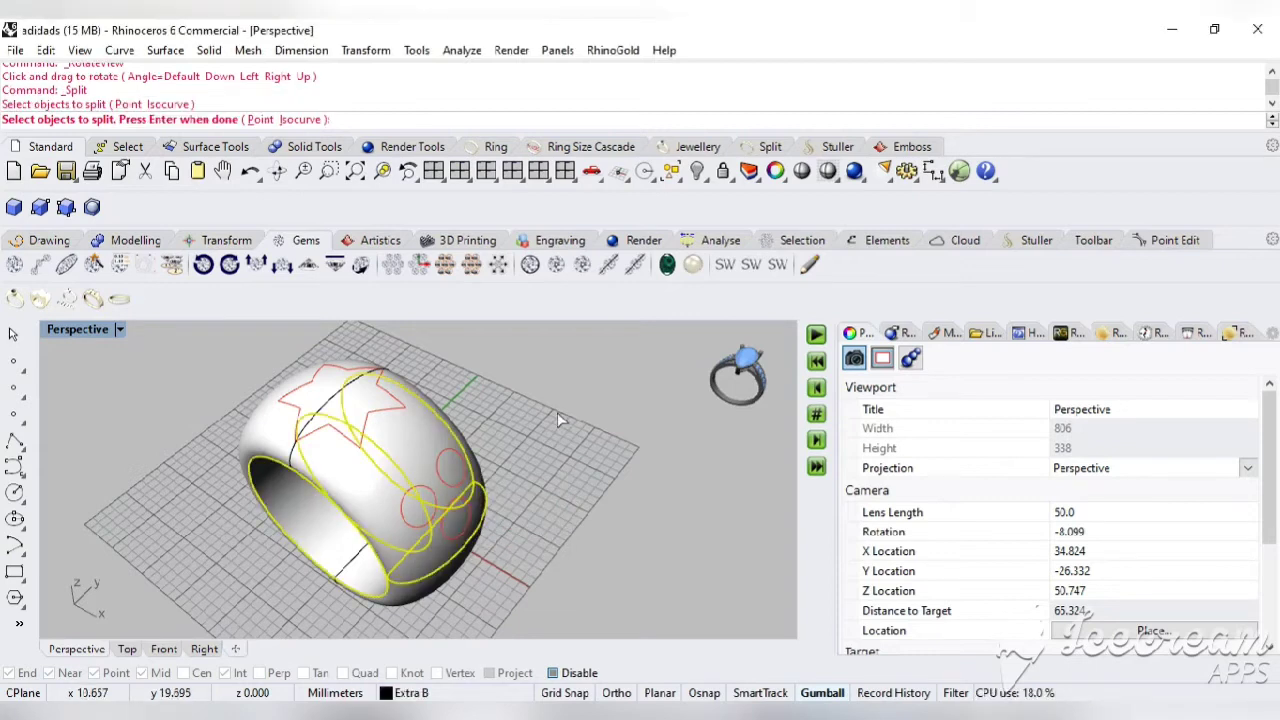
key(Return)
drag(572, 370, 220, 580)
key(Return)
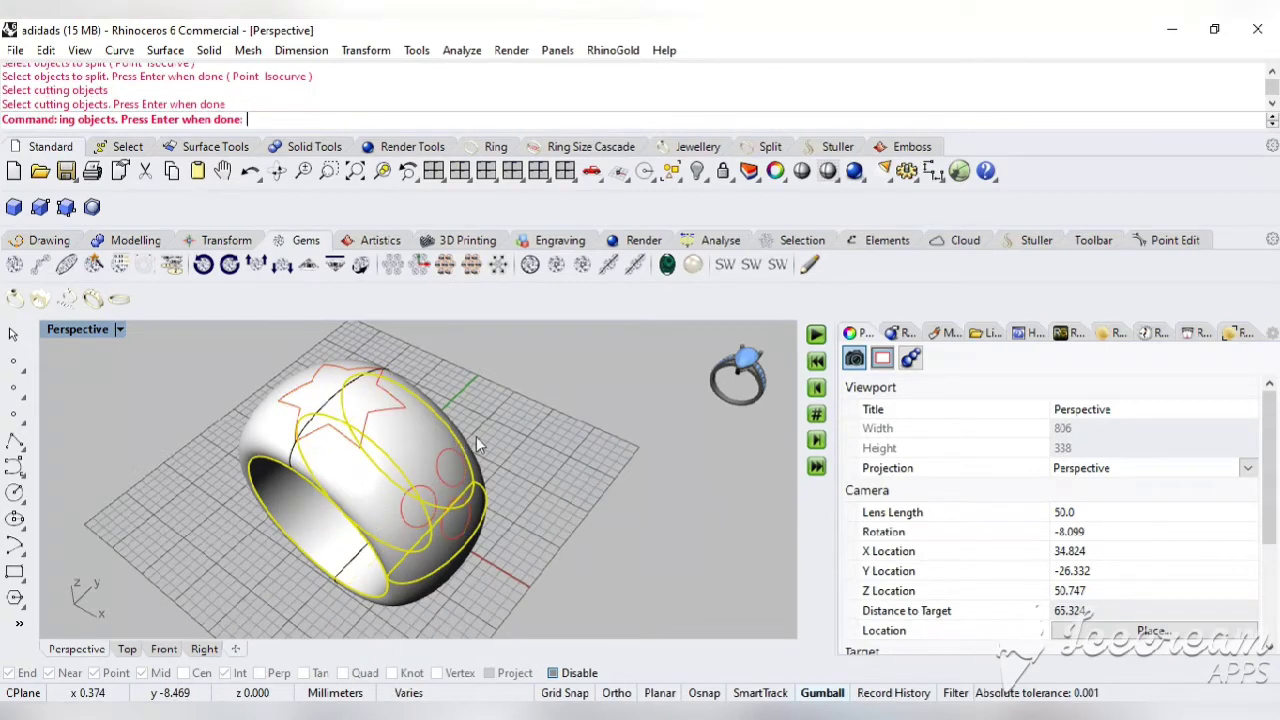
Undo the last deletion and delete the flat circles beside the band again
key(ctrl+z)
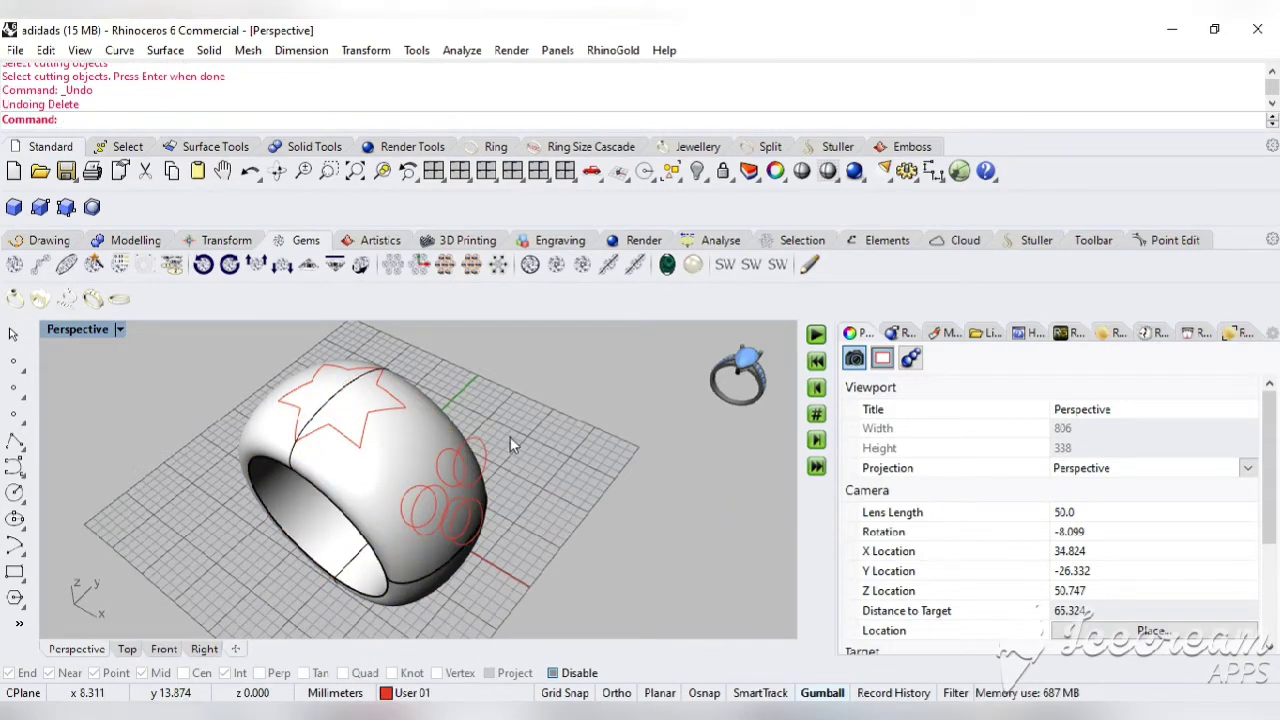
click(490, 460)
key(Delete)
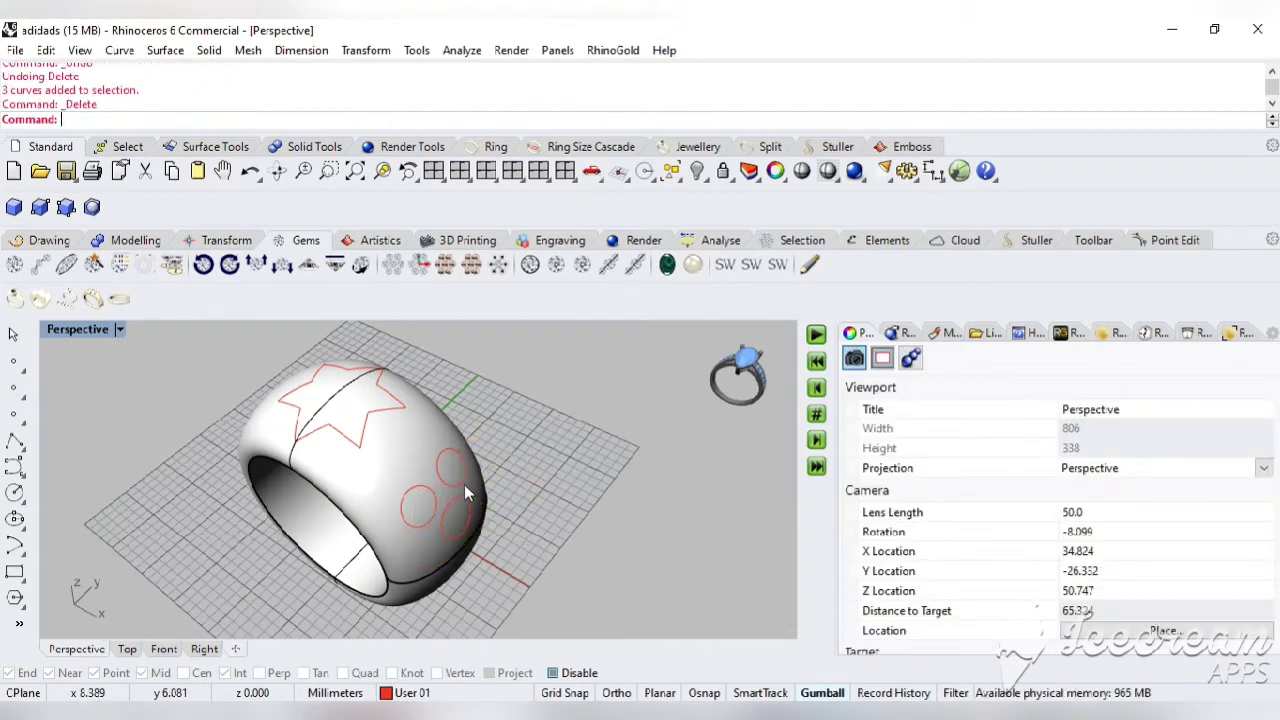
Undo the deletion of the flat circles and the pull of the circles onto the band
key(ctrl+z)
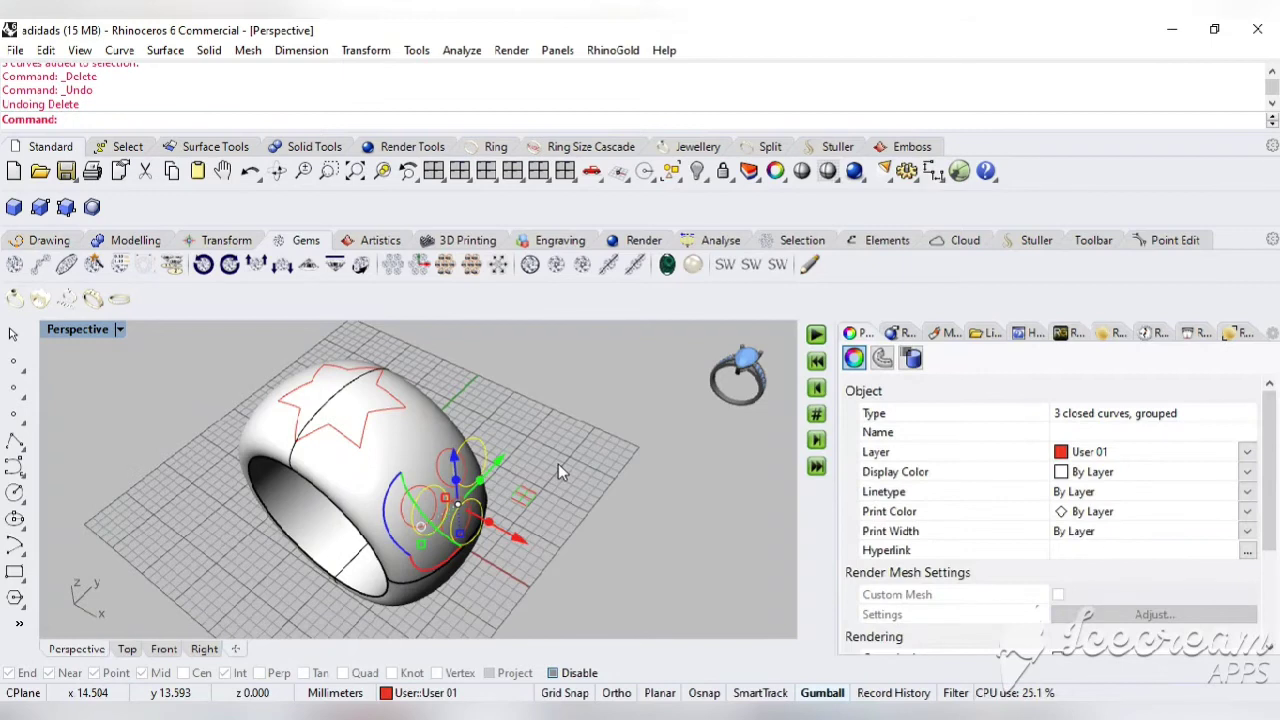
click(562, 458)
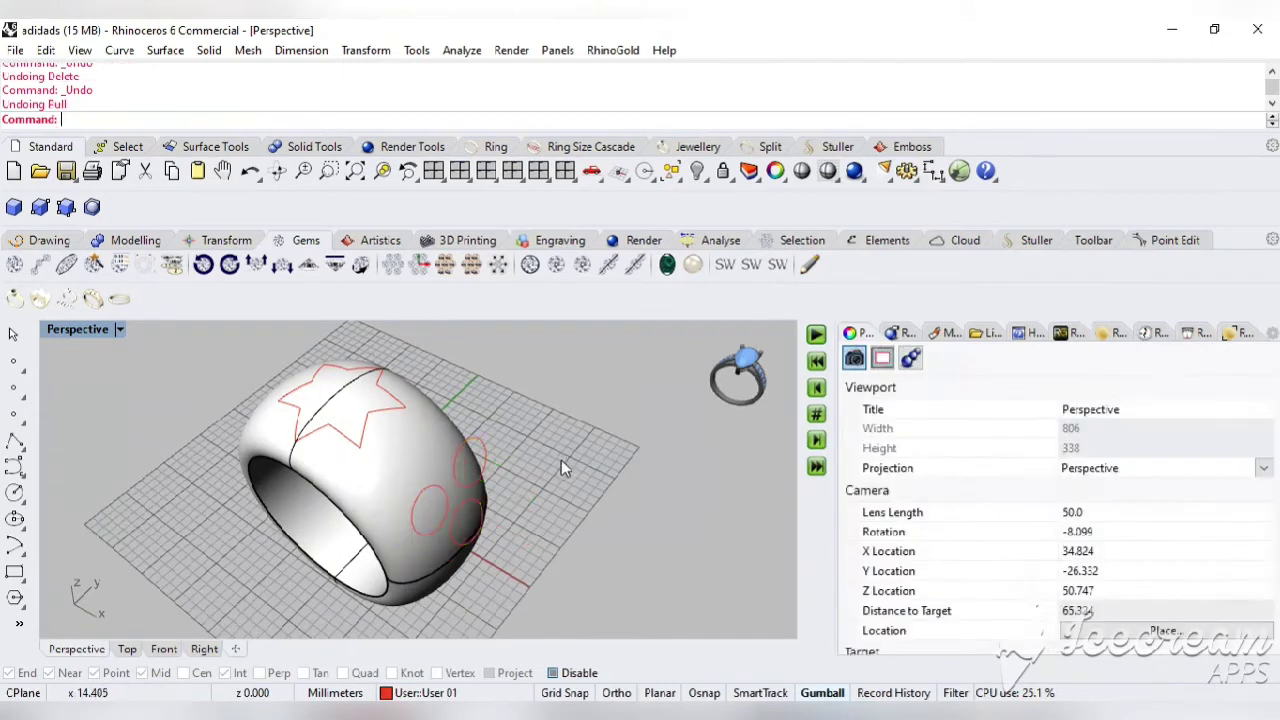
In the Front view, mirror the grouped flat circles to the band's opposite side, across the vertical axis through the origin (0), keeping the original
click(433, 171)
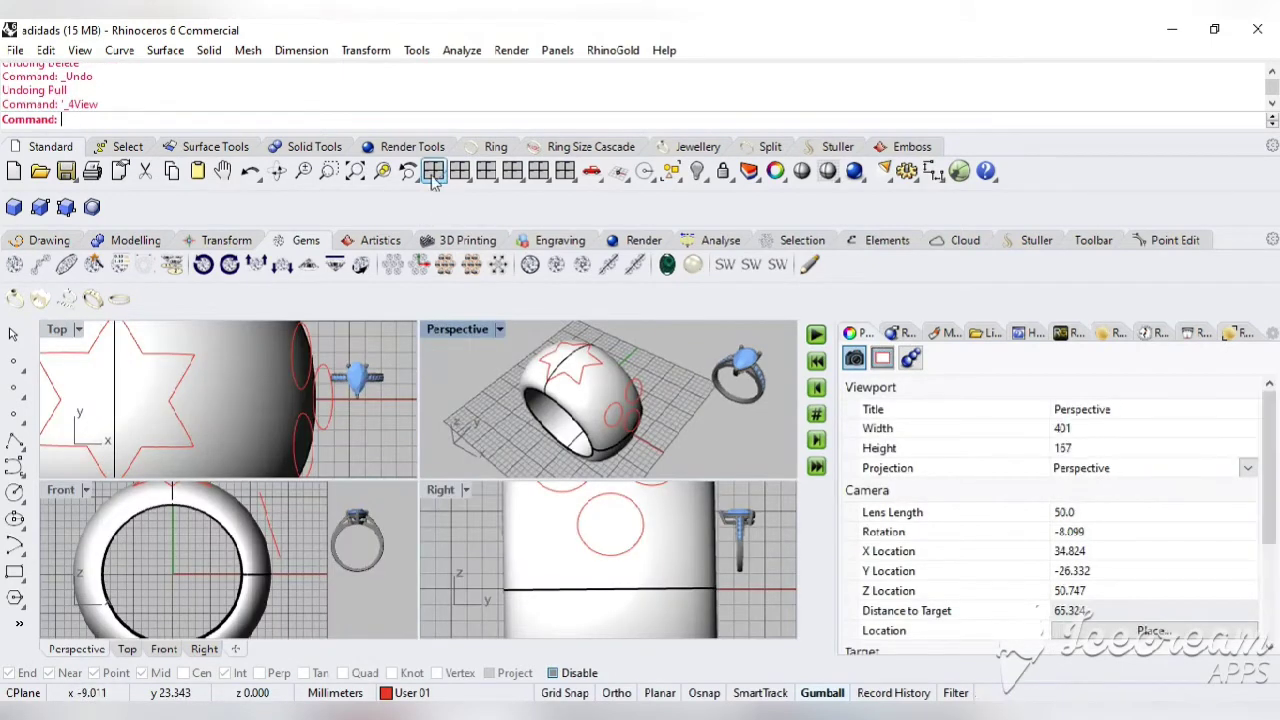
double_click(61, 489)
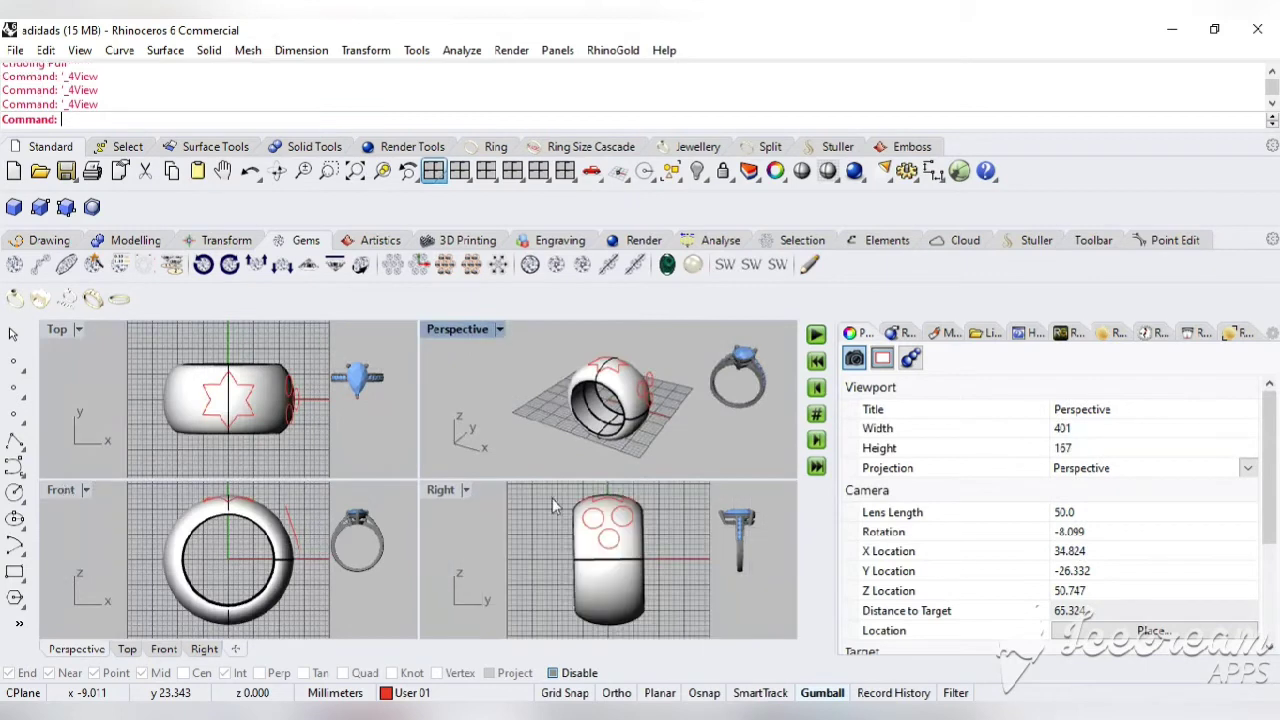
click(563, 457)
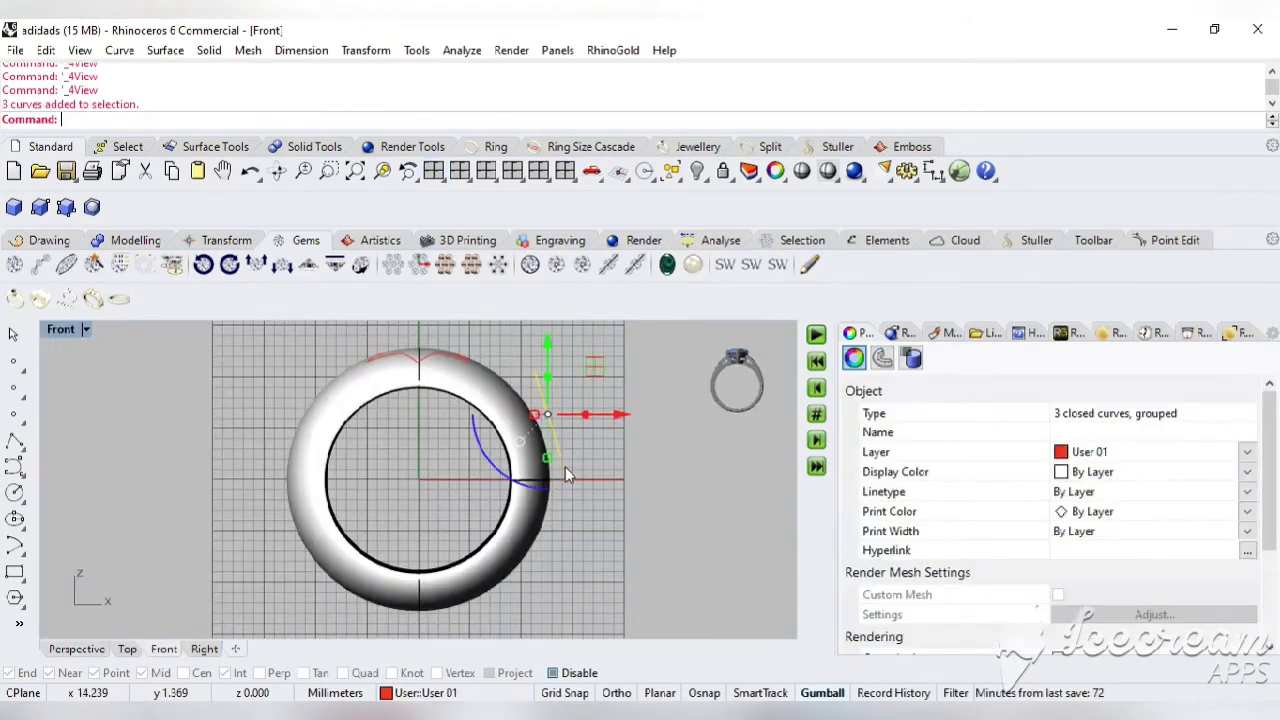
click(365, 50)
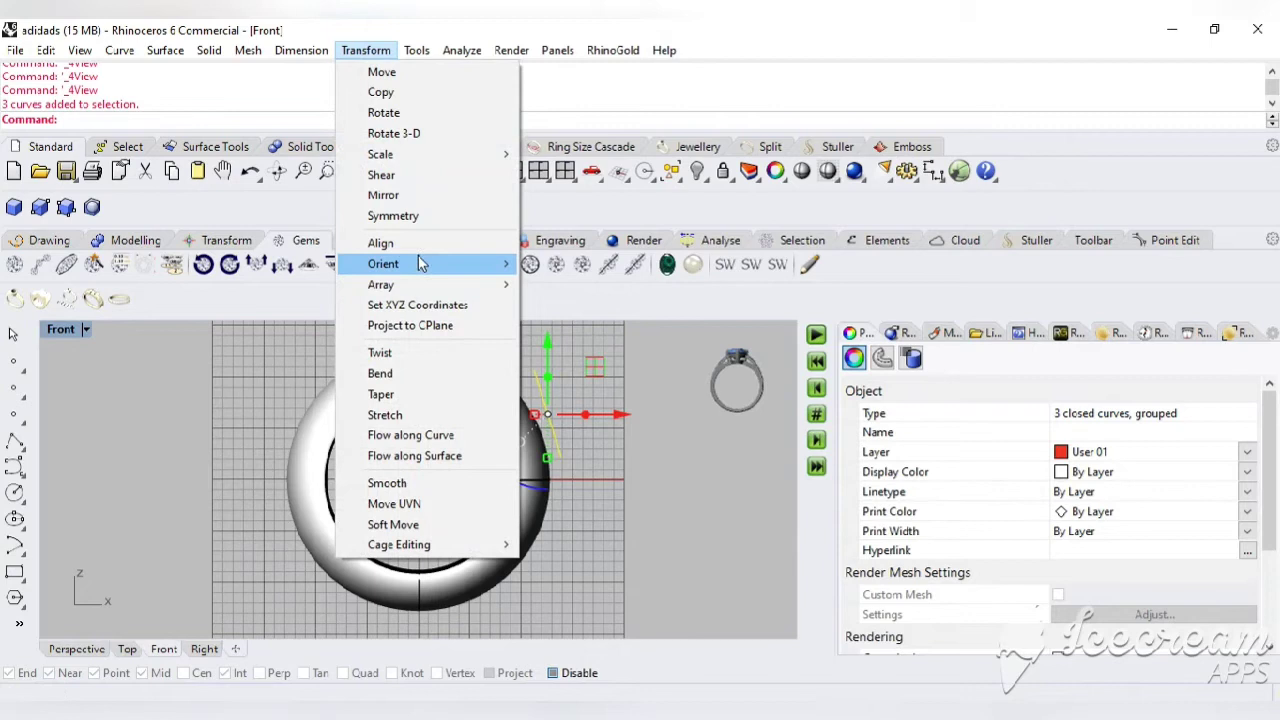
click(420, 194)
text(0)
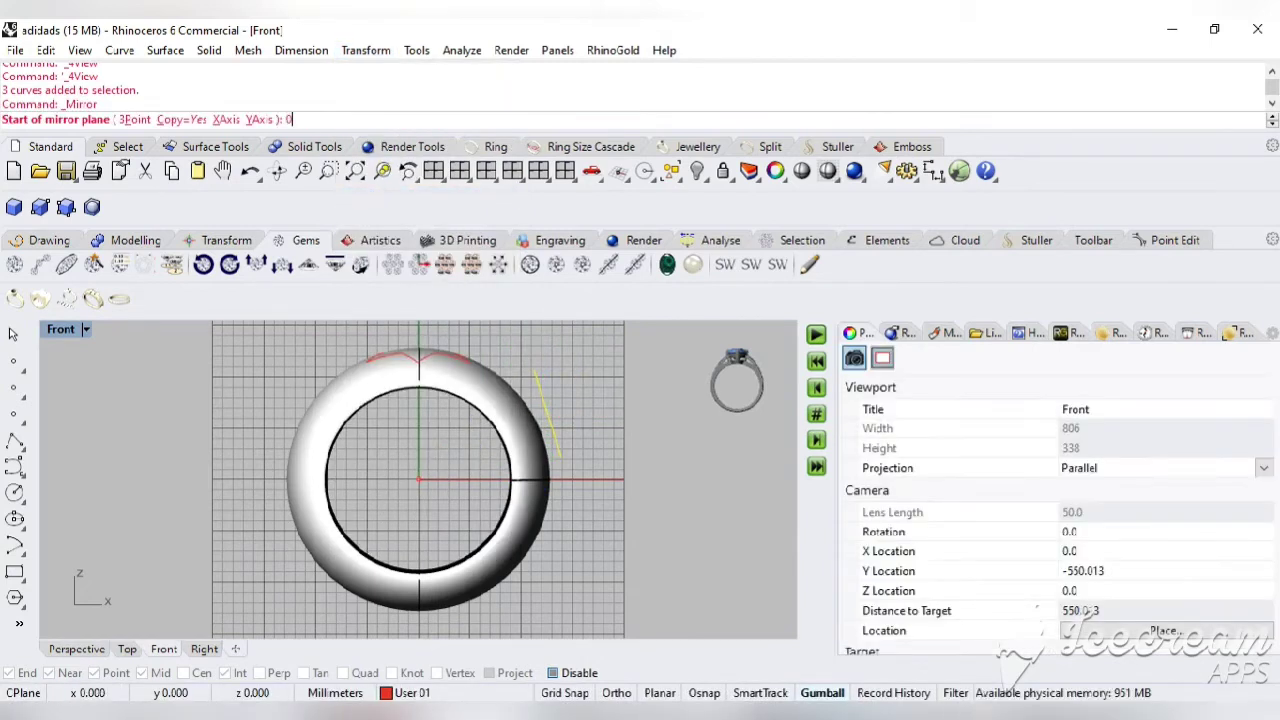
key(Return)
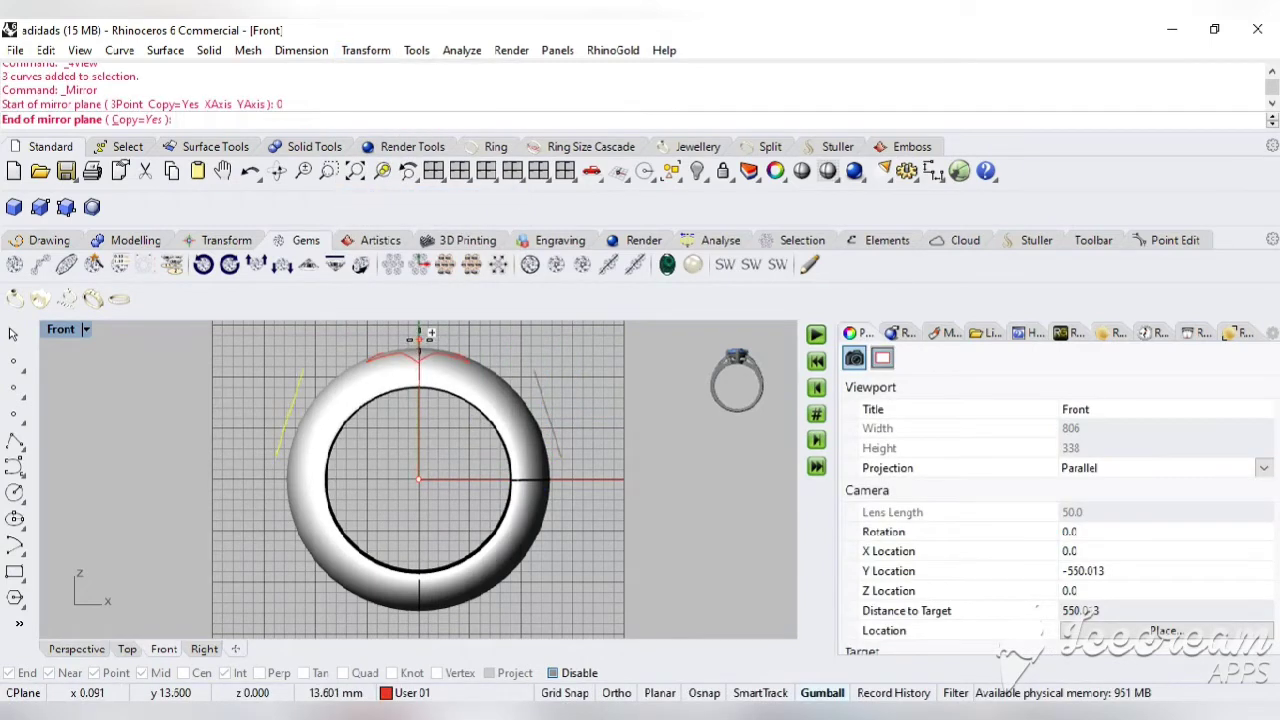
click(420, 336)
click(620, 358)
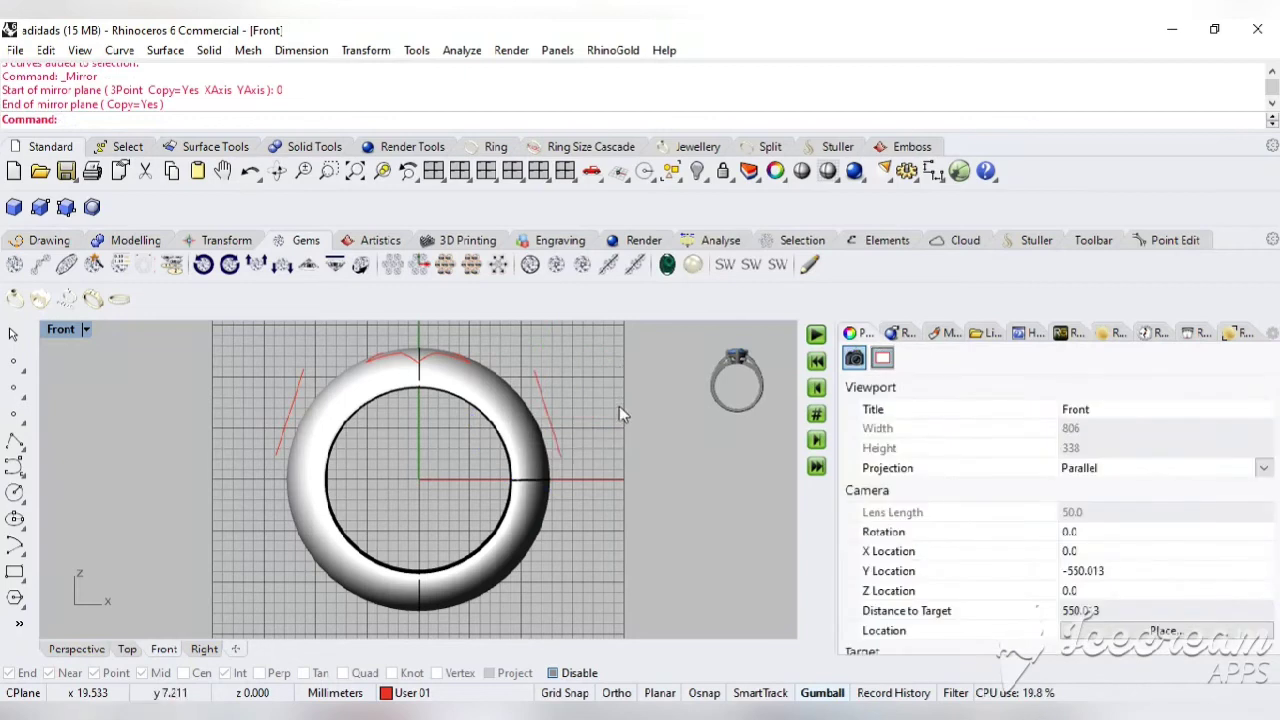
In the Perspective view, try to pull both groups of flat circles onto a surface of the band, keeping the input curves
click(433, 171)
double_click(457, 330)
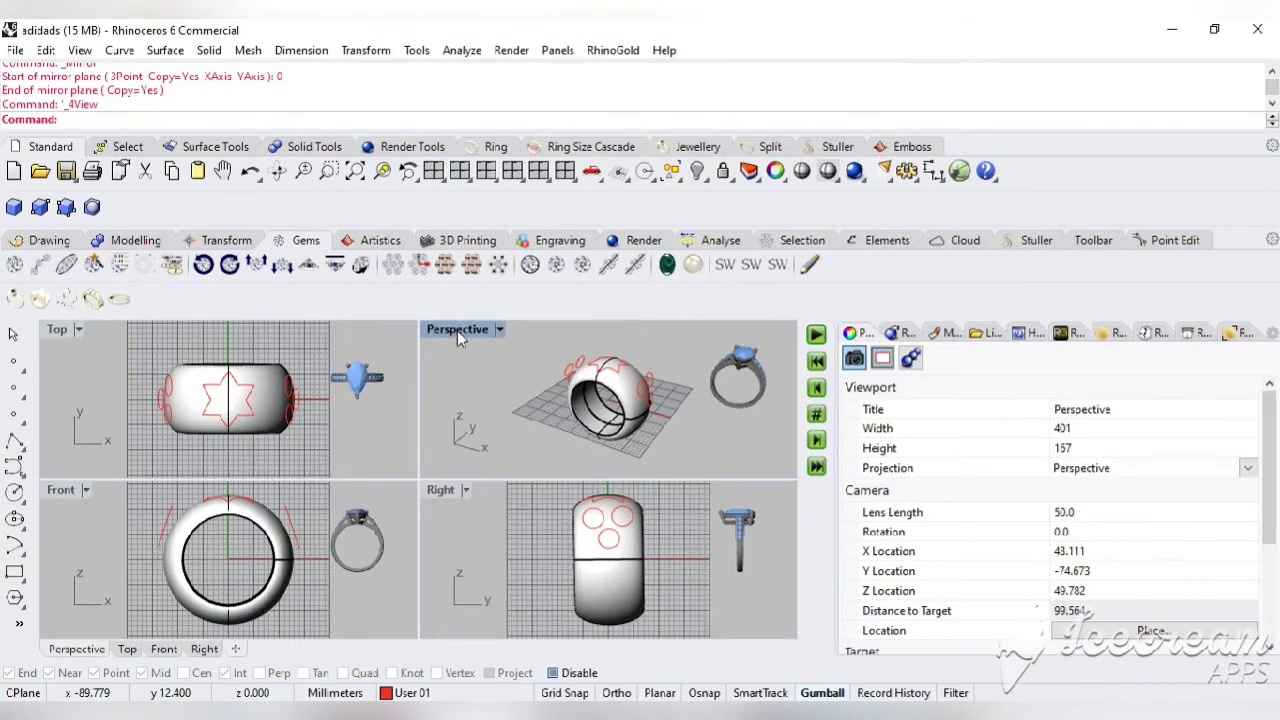
right_click(273, 121)
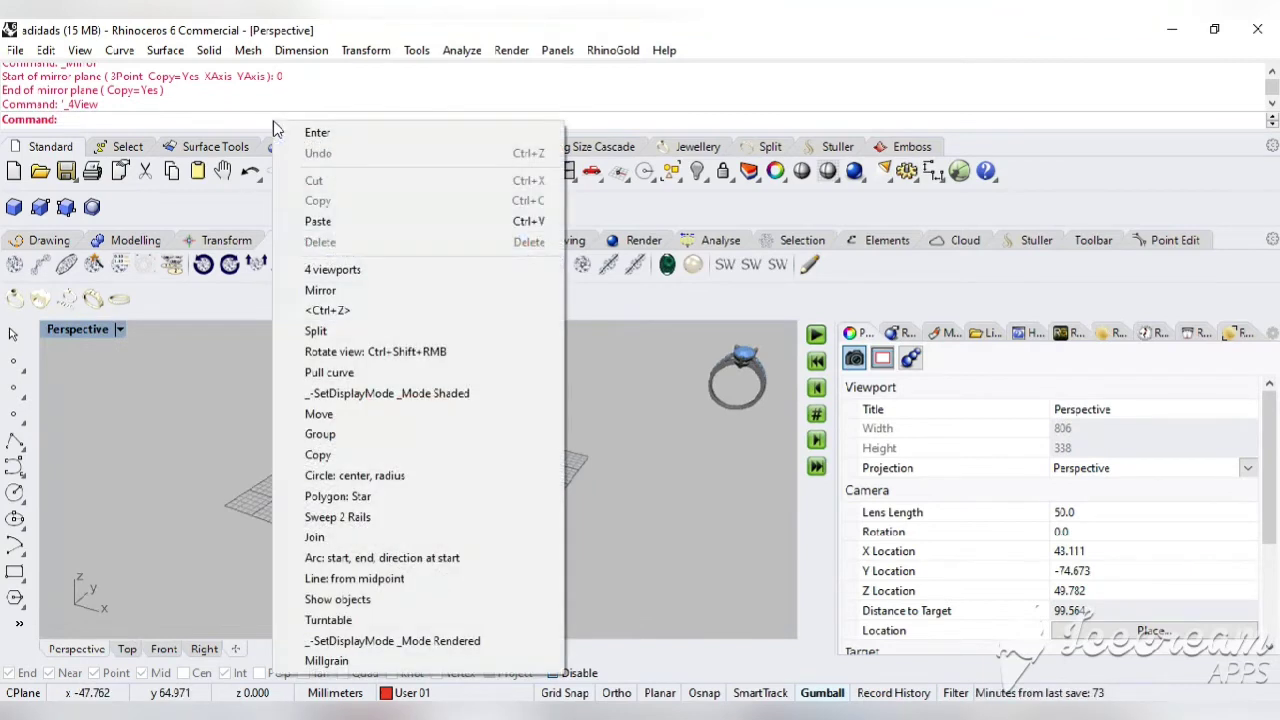
click(343, 375)
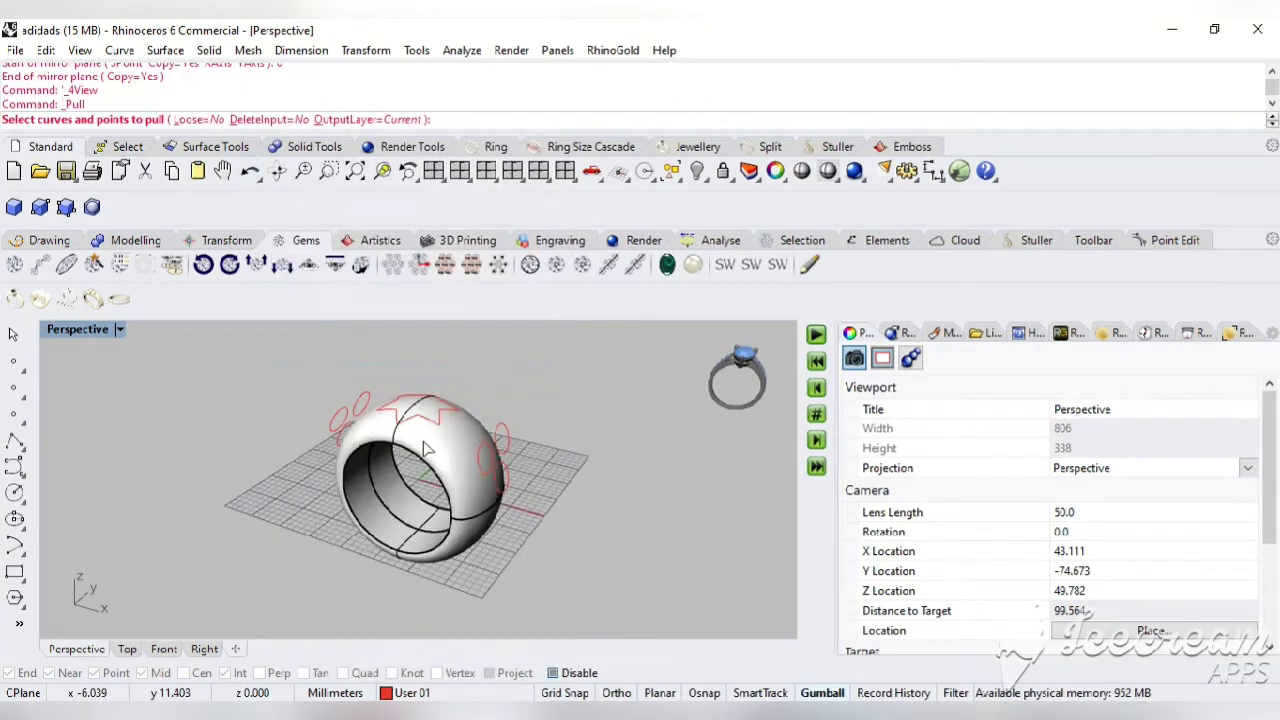
scroll(458, 460, up, 3)
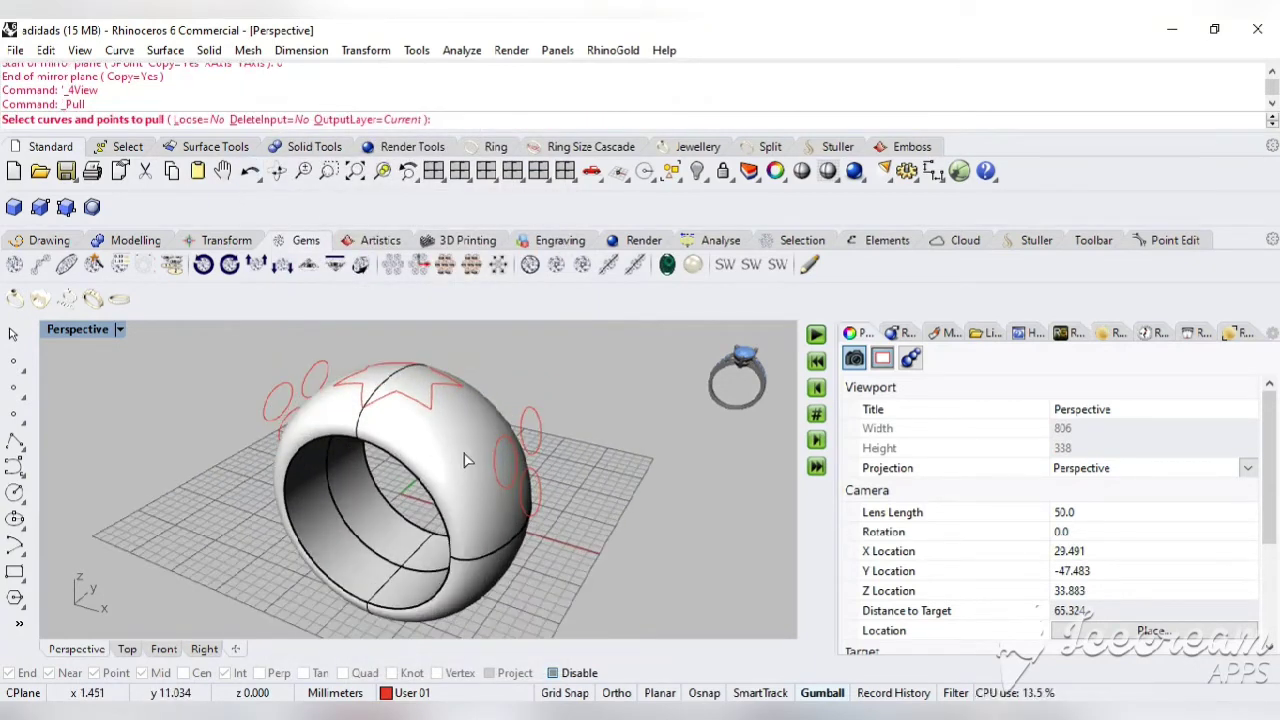
click(535, 498)
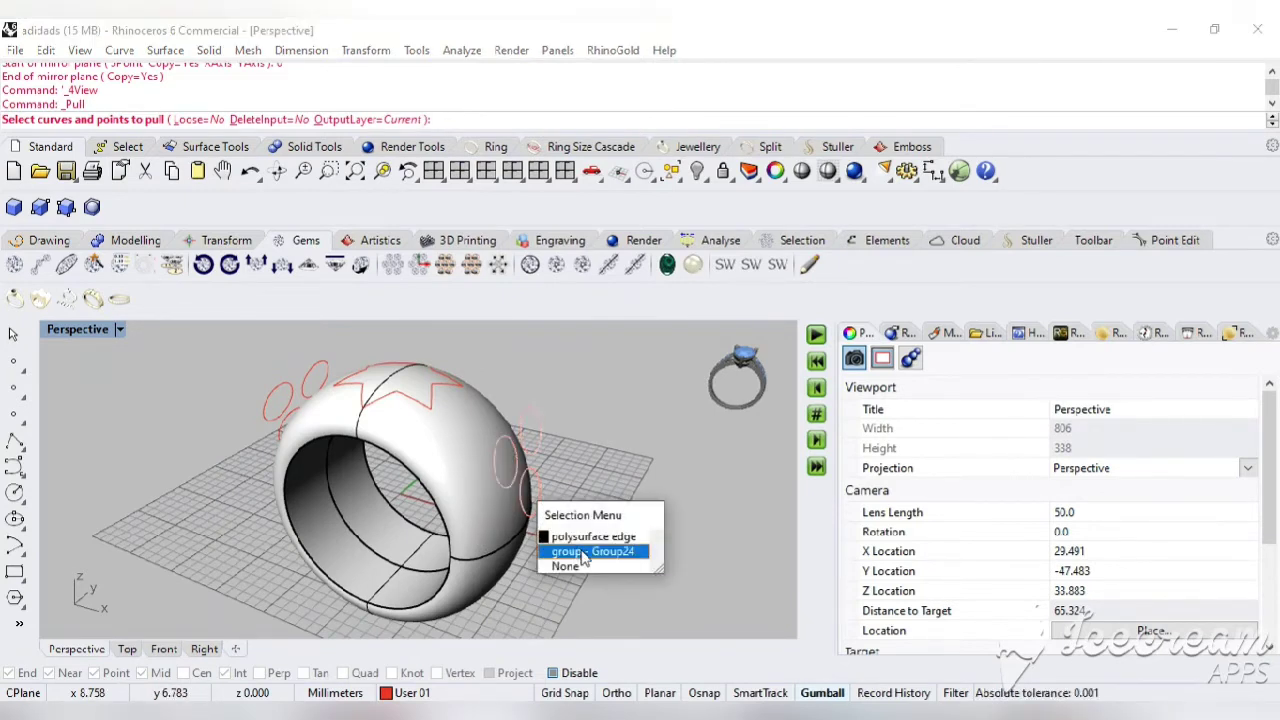
click(585, 552)
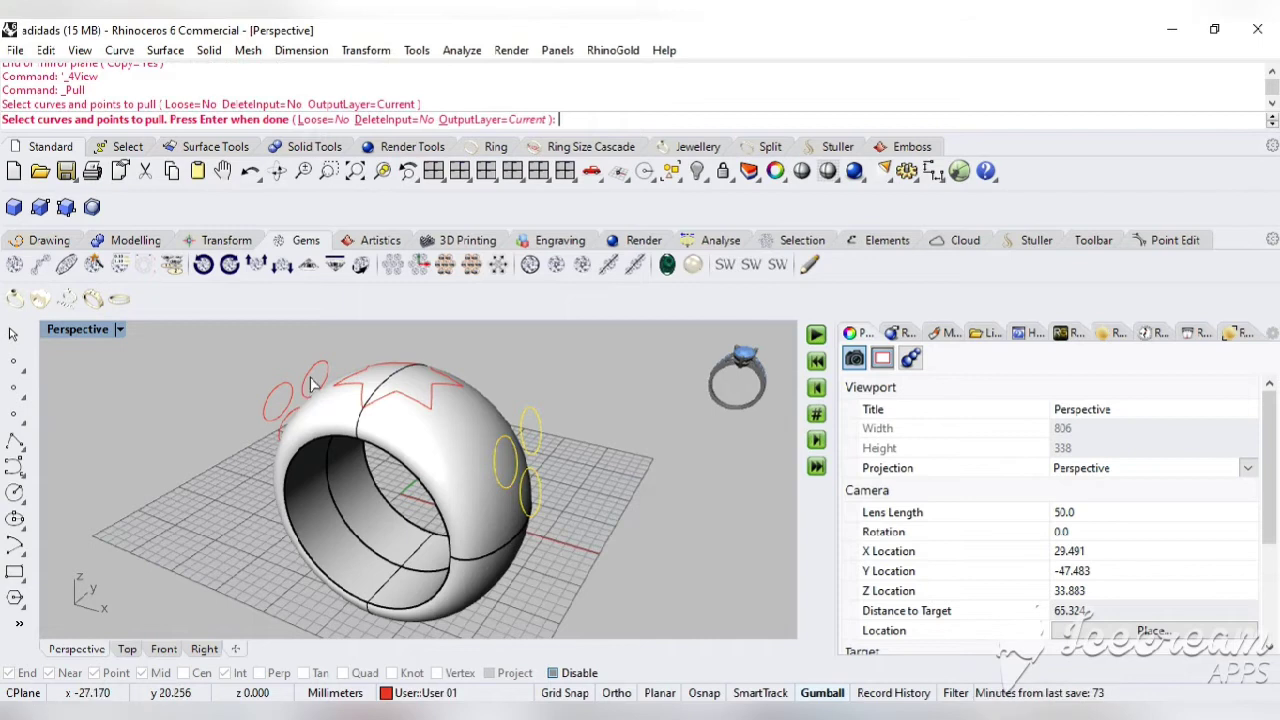
click(310, 377)
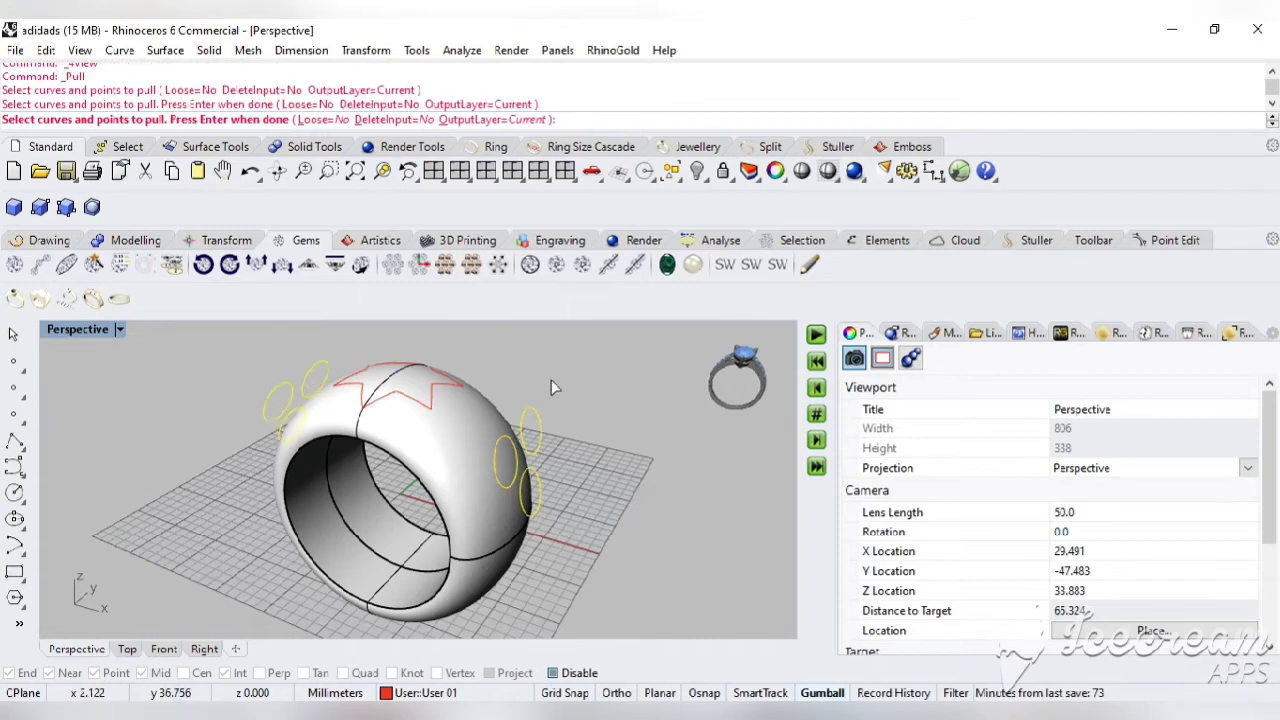
key(Return)
click(465, 460)
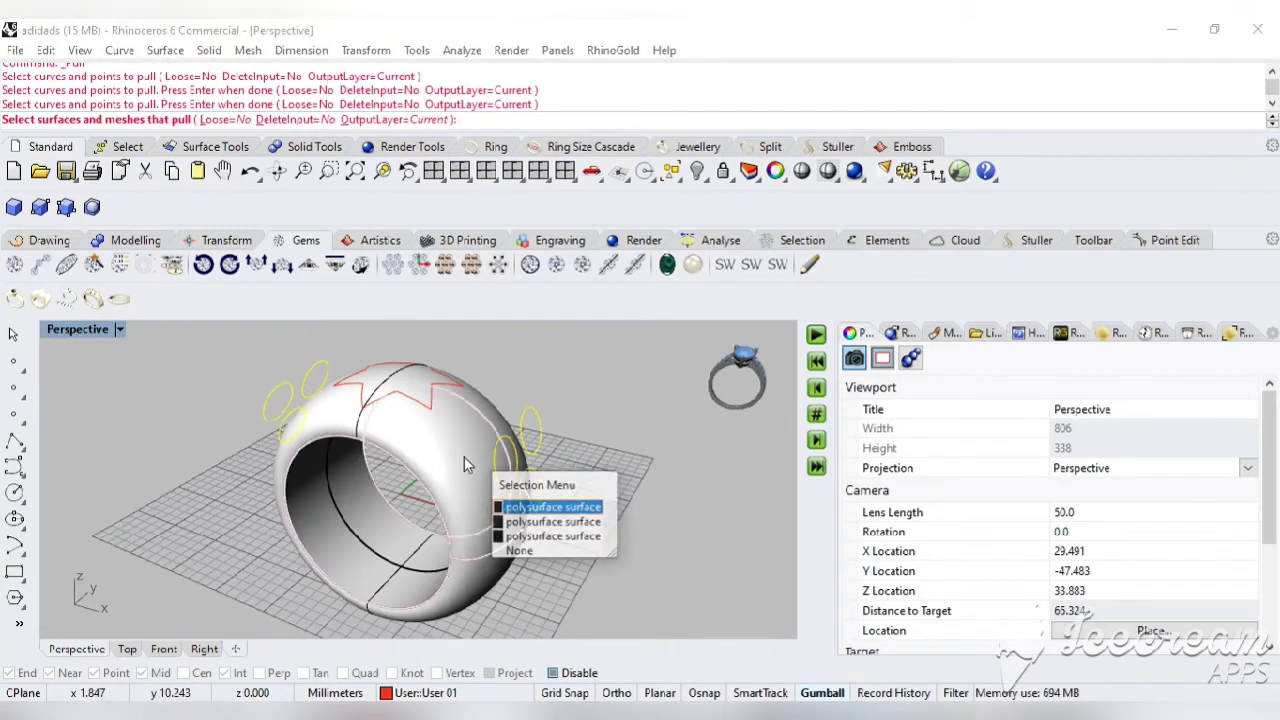
click(550, 507)
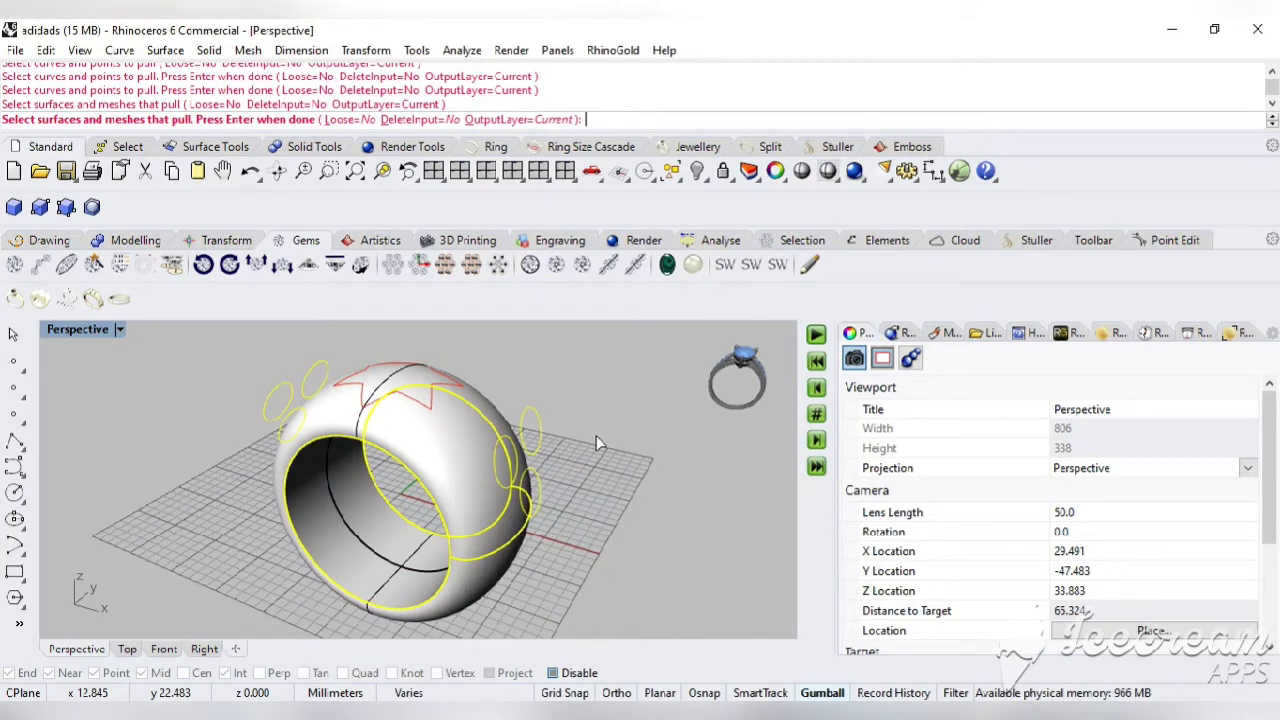
key(Return)
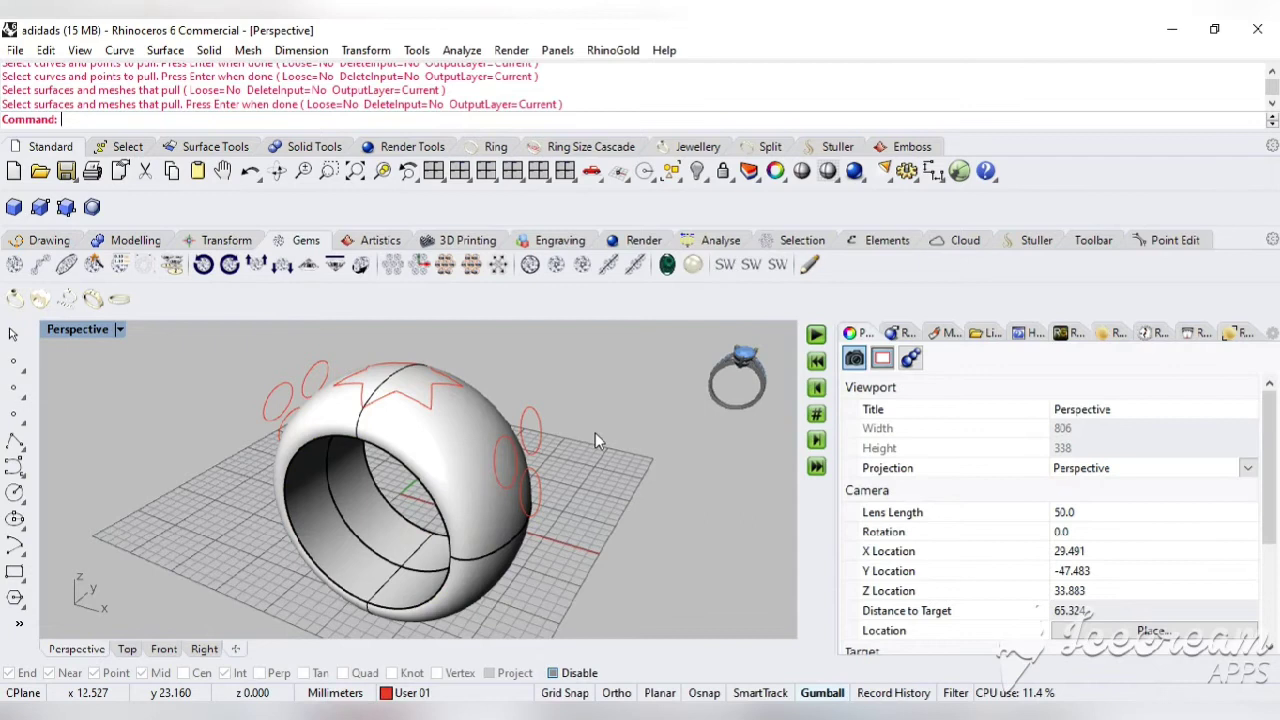
Pull both groups of three circles onto the band's outer surface, keeping the original curves
right_click(317, 125)
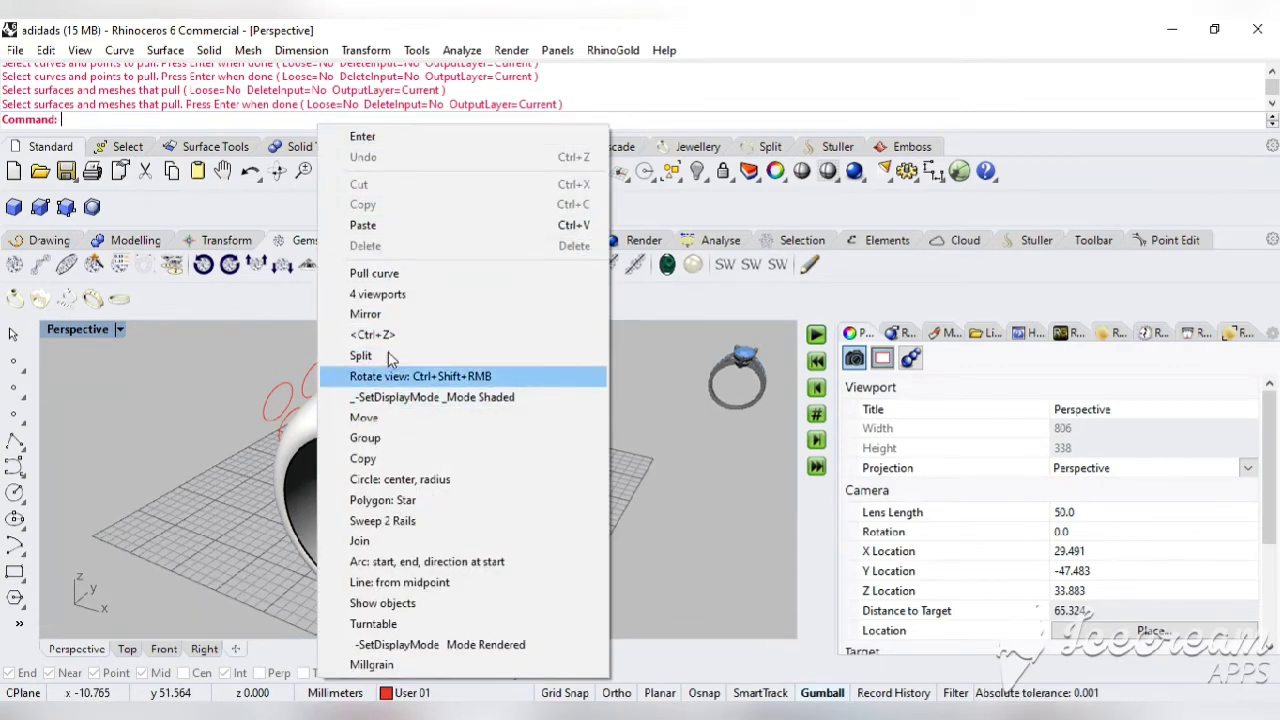
click(386, 278)
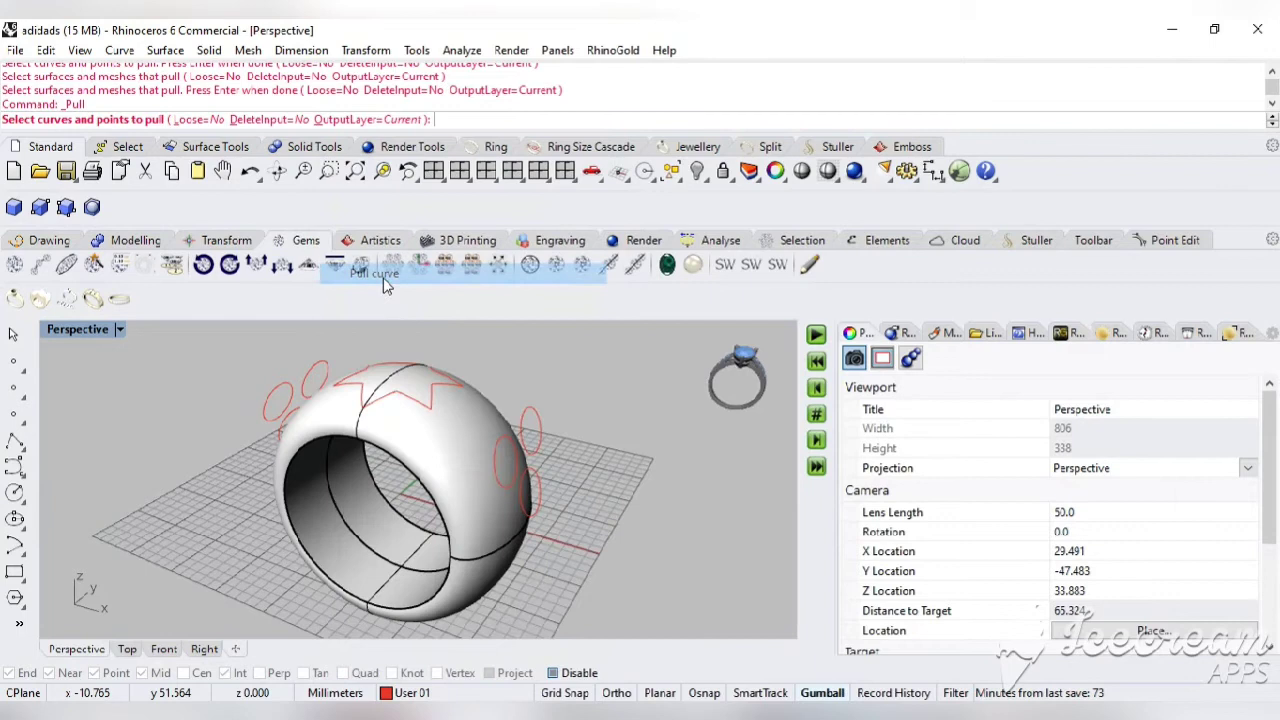
click(505, 487)
click(317, 372)
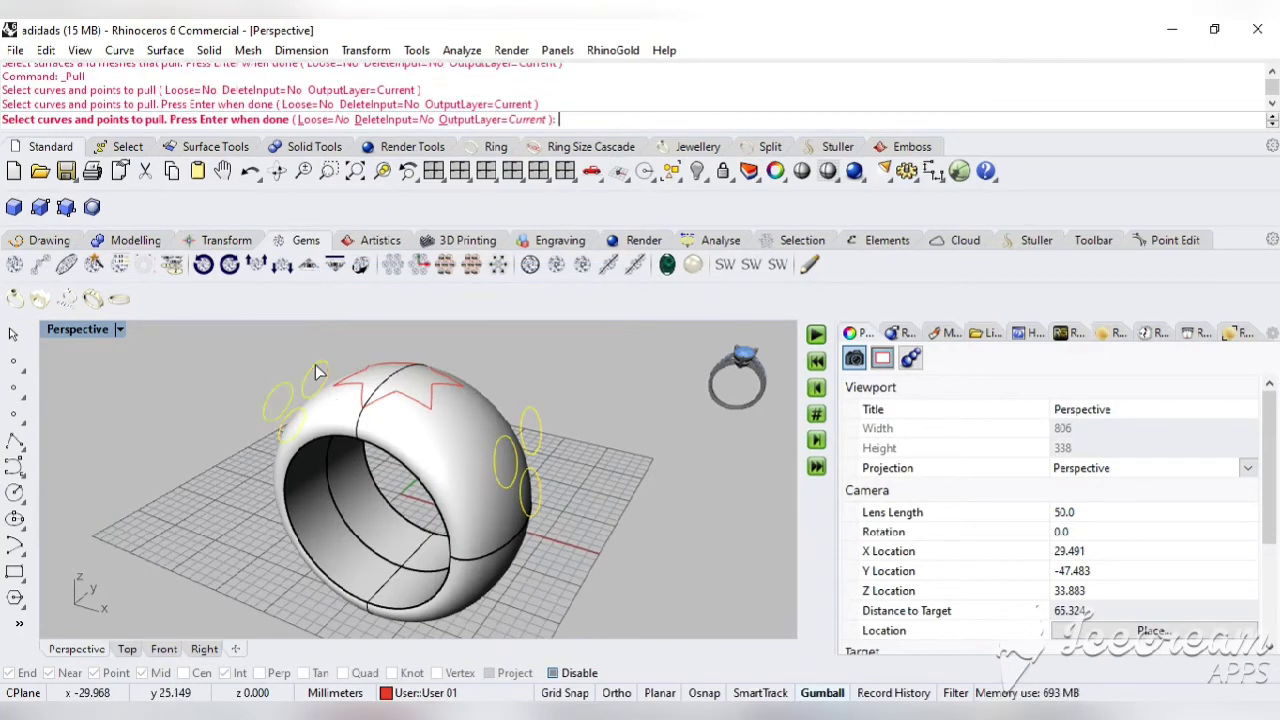
key(Return)
click(475, 429)
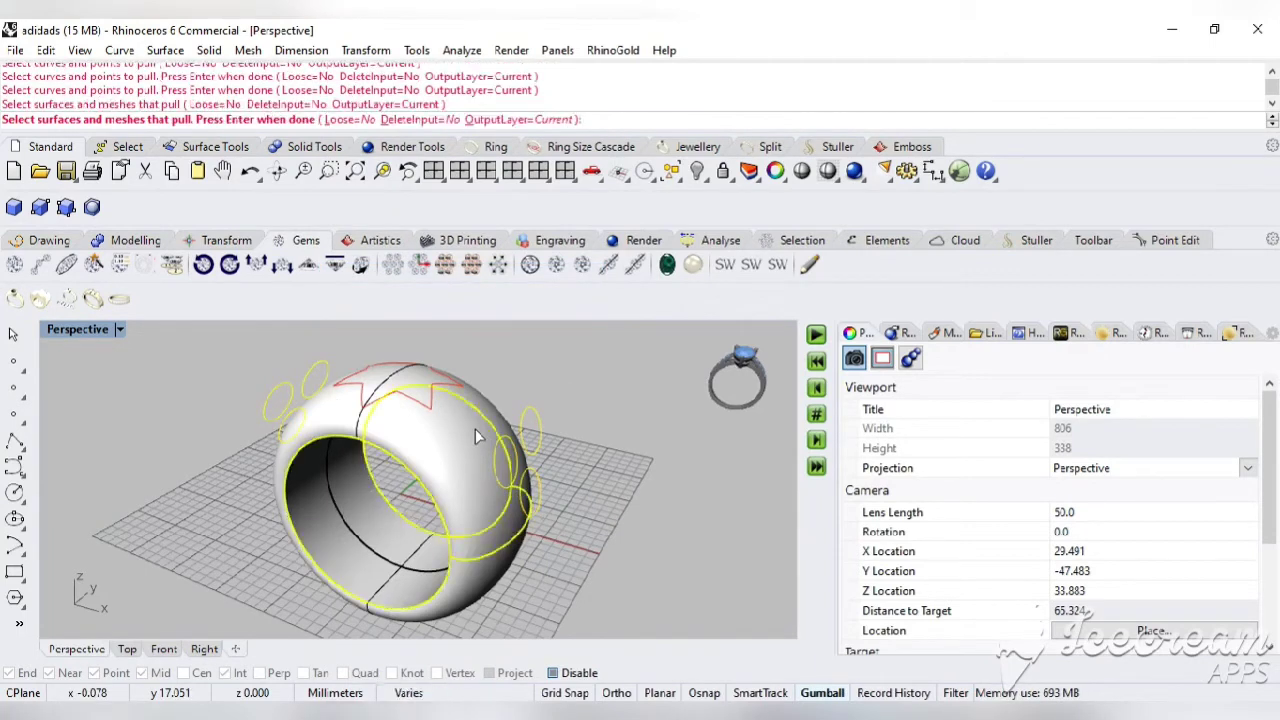
key(Return)
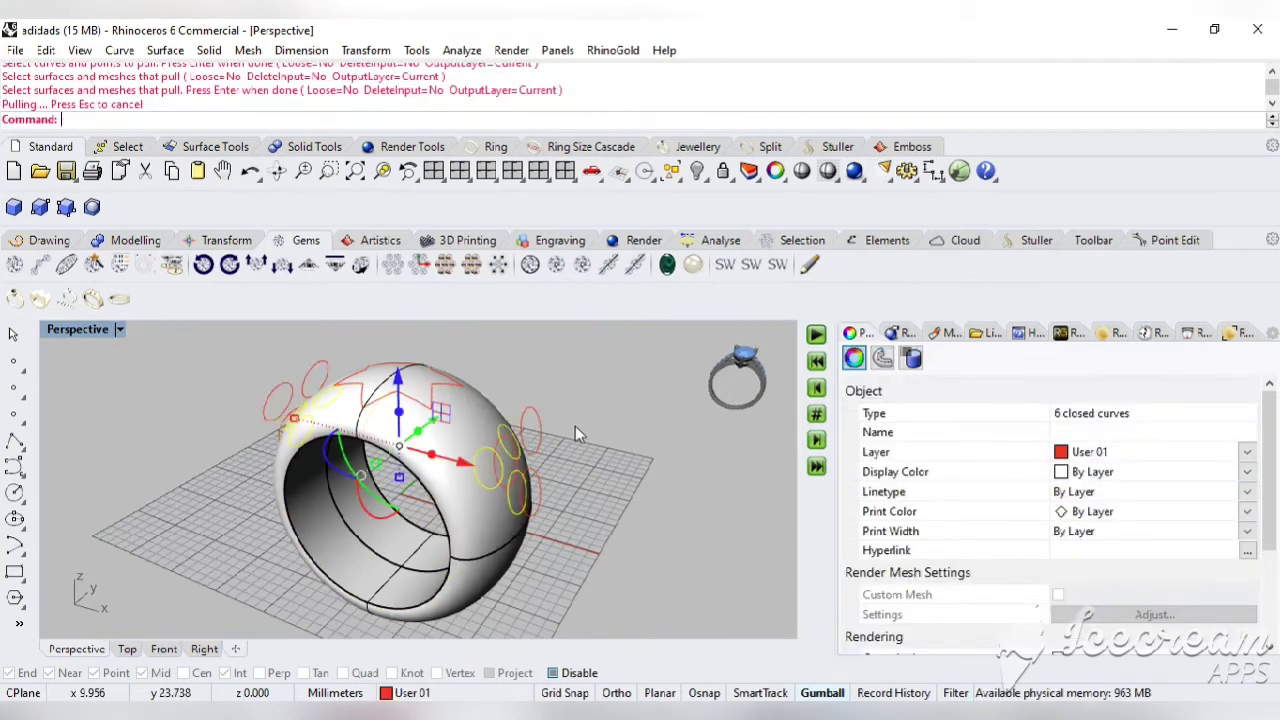
In the Front view, delete the flat circle groups on both sides of the ring, keeping the circles pulled onto the band
click(433, 171)
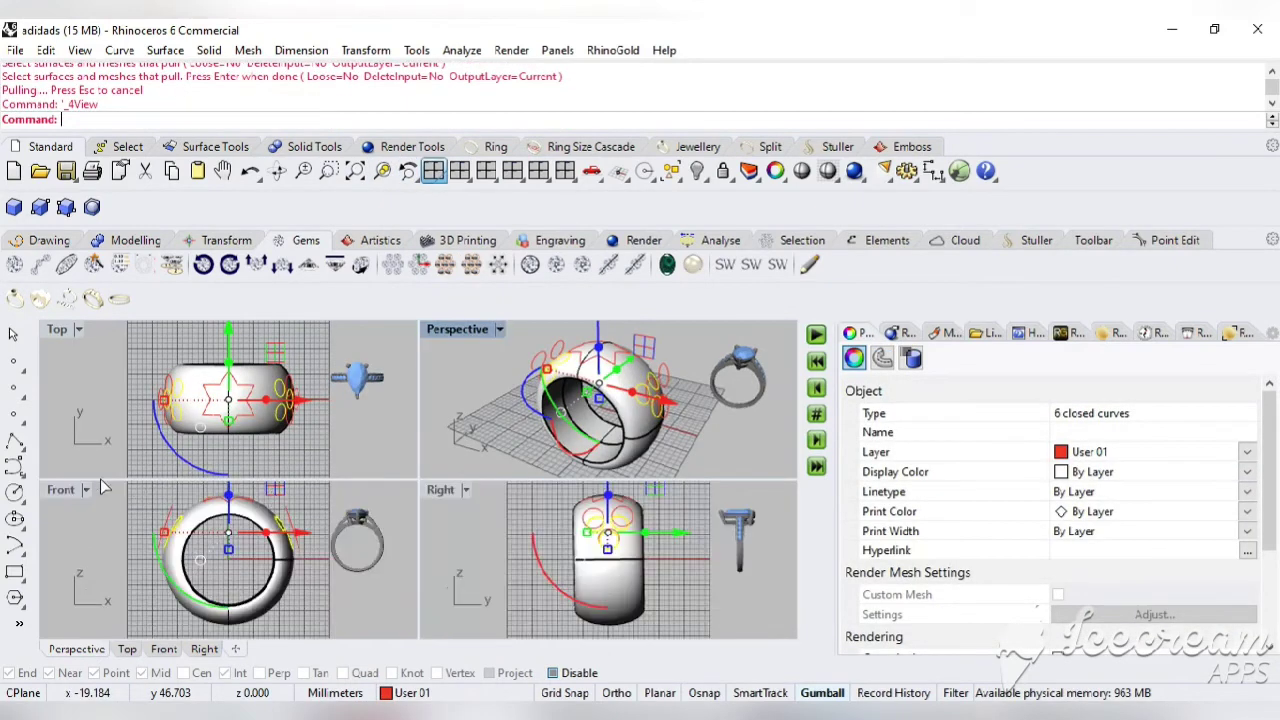
double_click(60, 490)
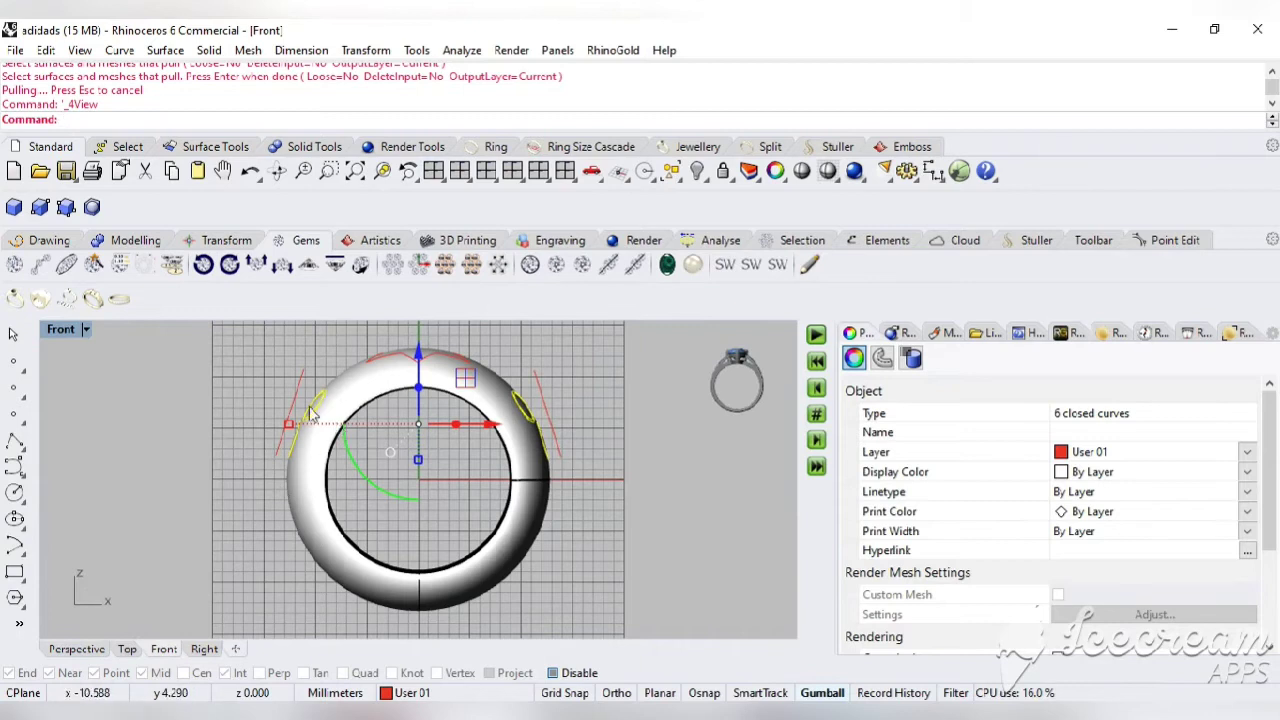
click(558, 407)
click(548, 420)
key(Delete)
click(301, 375)
key(Delete)
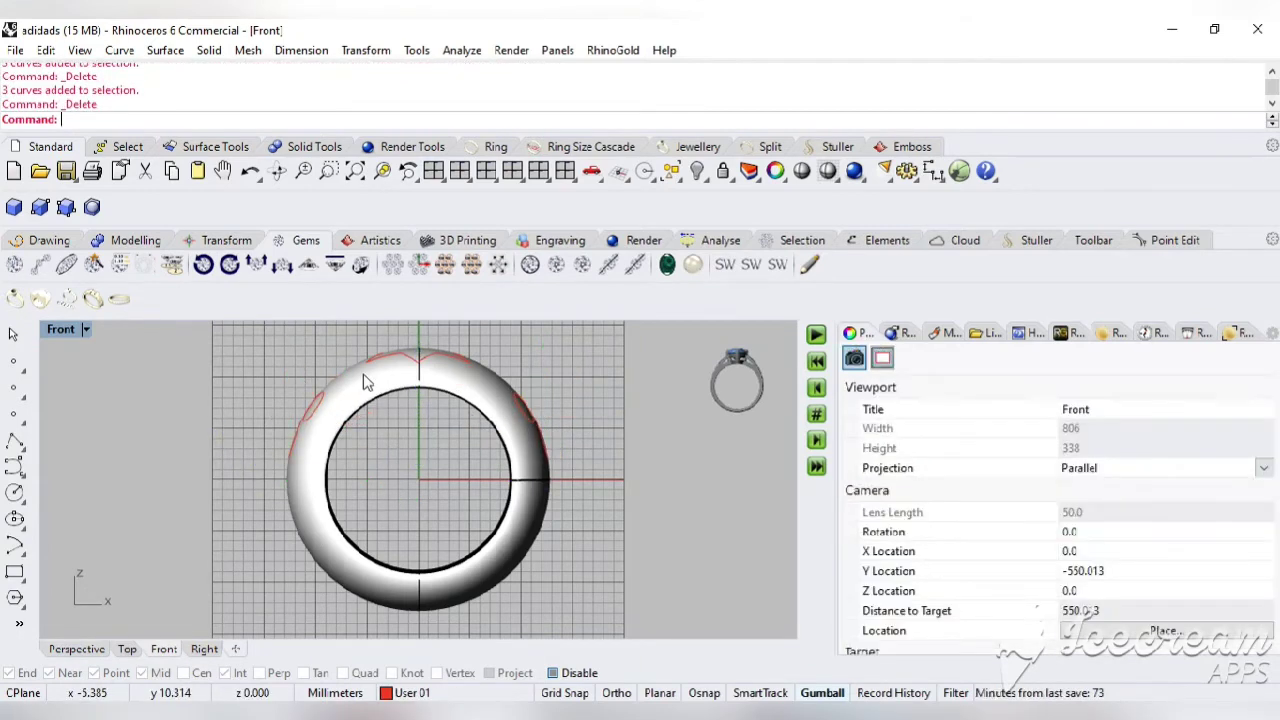
Try to split the ring polysurface using the star and both sets of pulled circles as cutting objects
click(277, 171)
drag(450, 470, 560, 500)
key(Return)
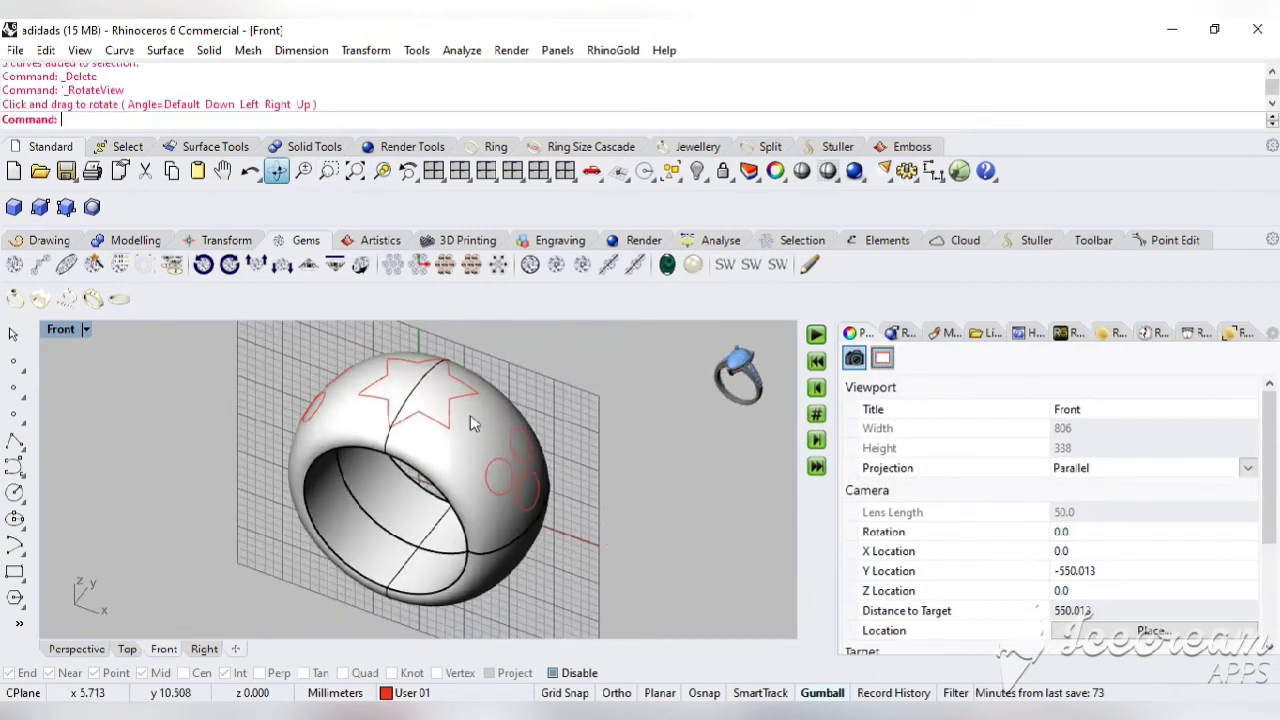
middle_click(248, 124)
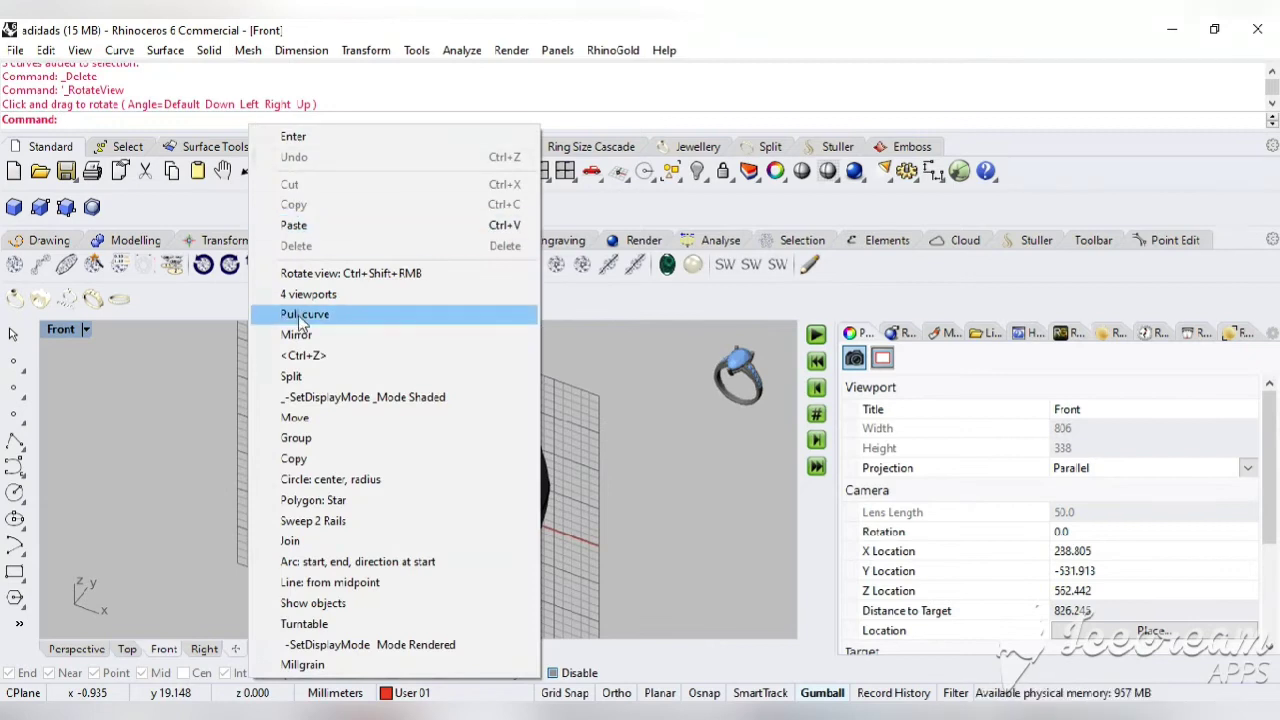
click(305, 377)
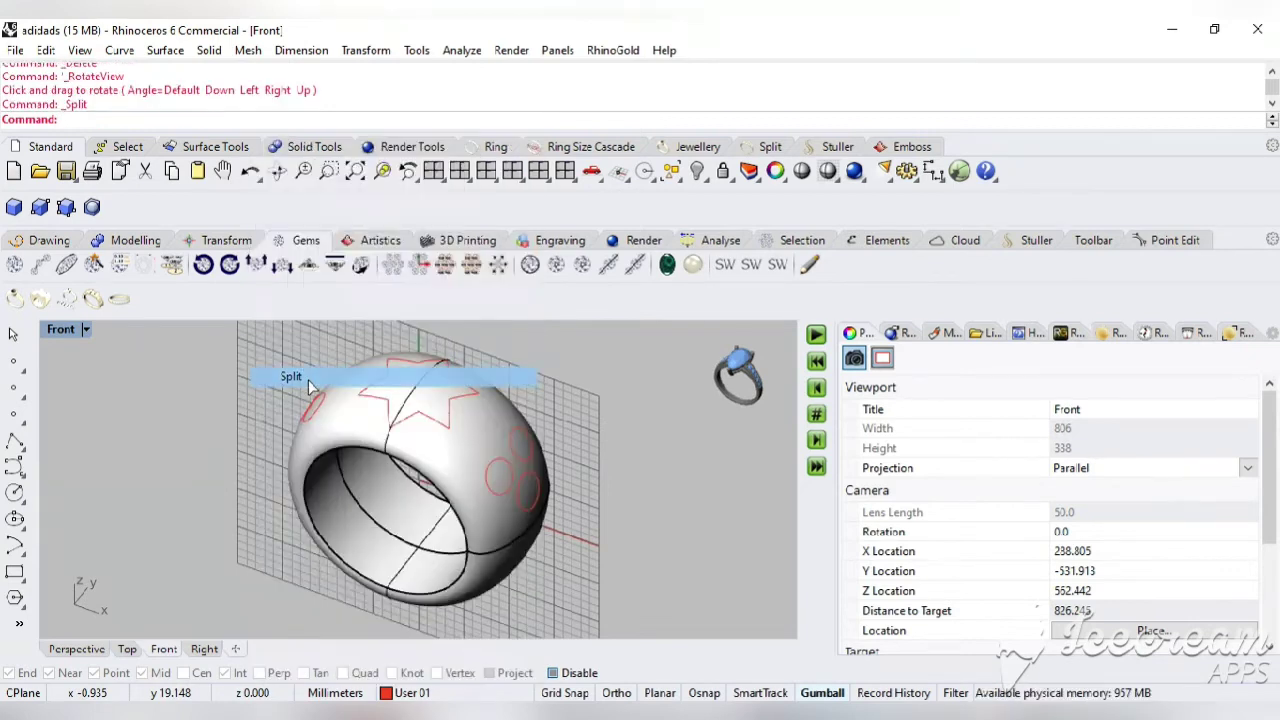
click(492, 427)
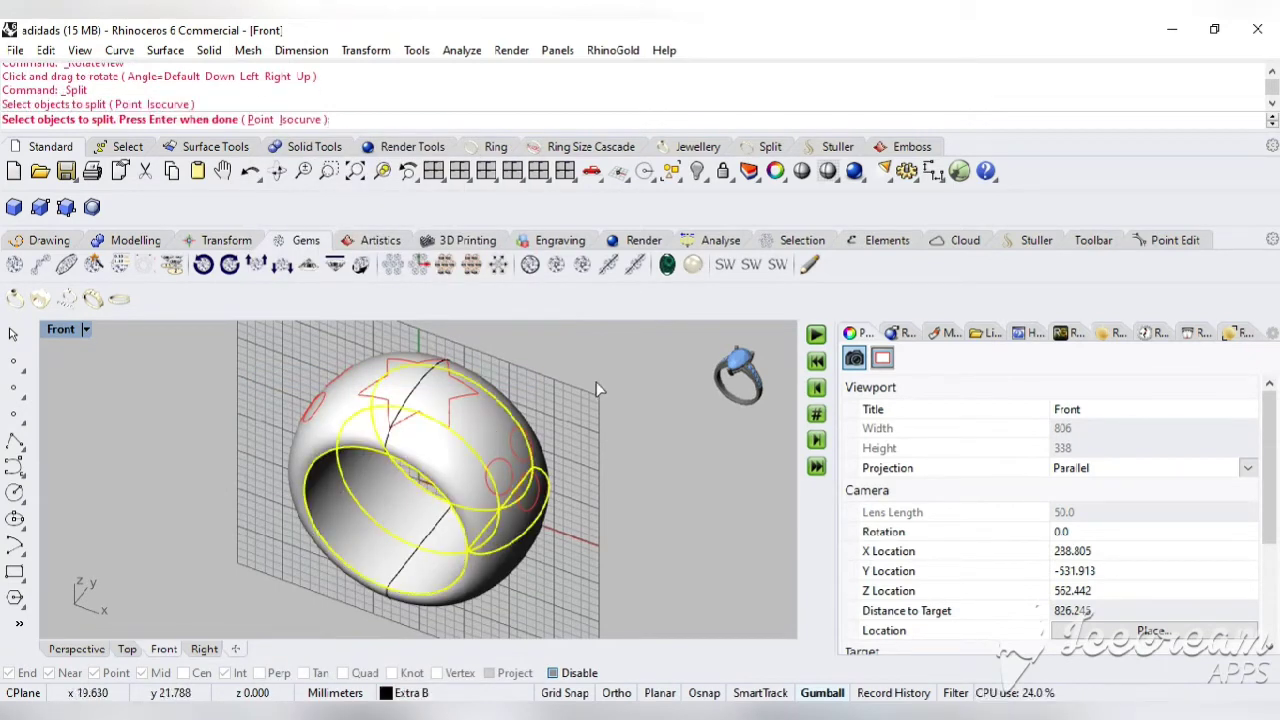
key(Return)
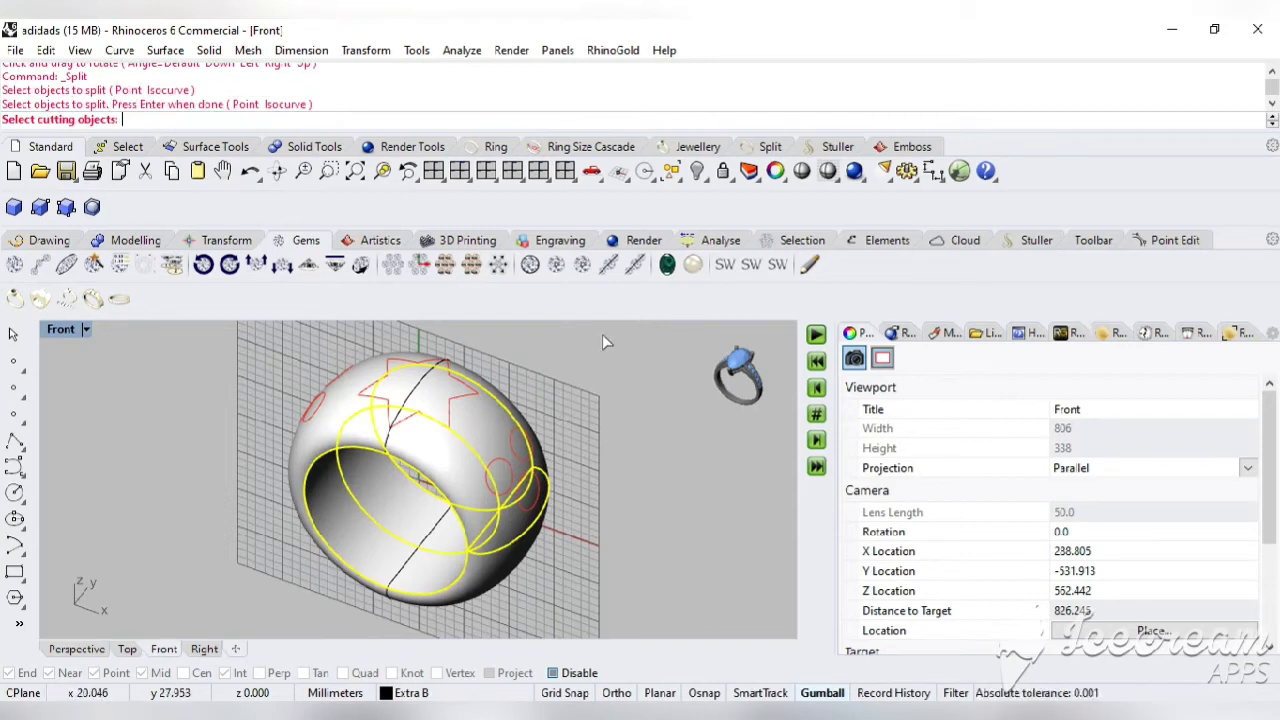
drag(560, 356, 255, 538)
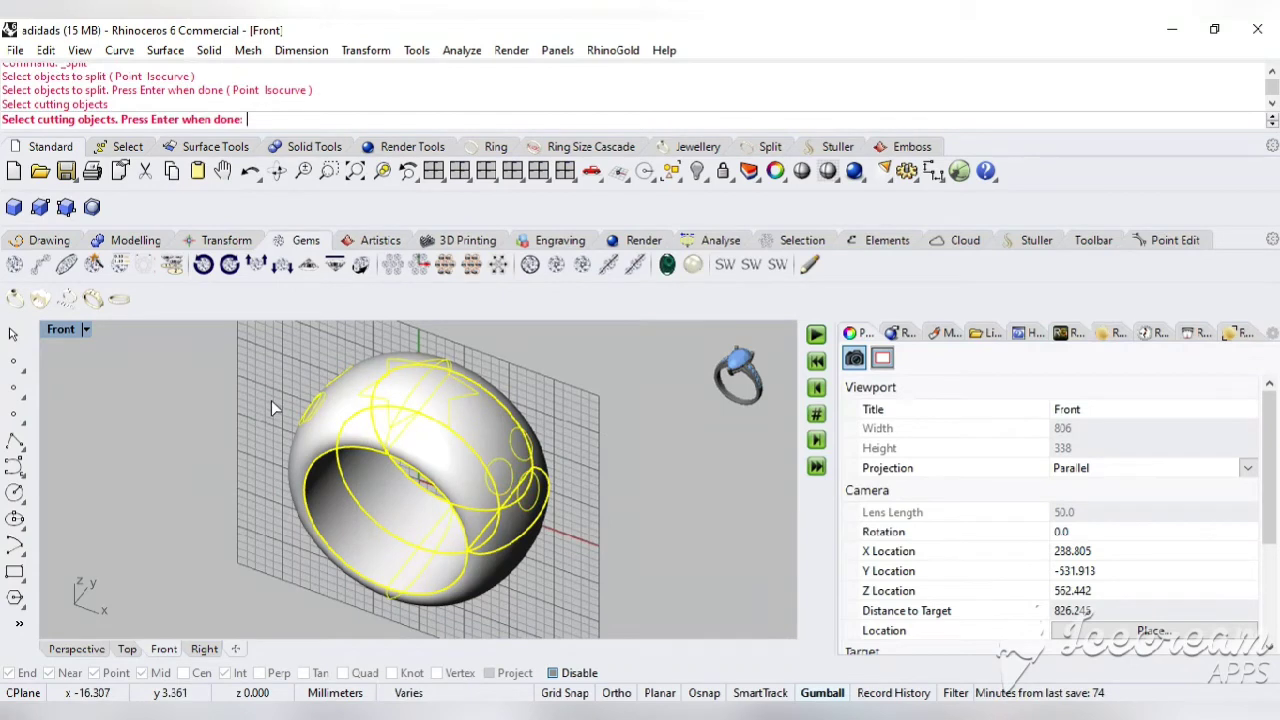
key(Return)
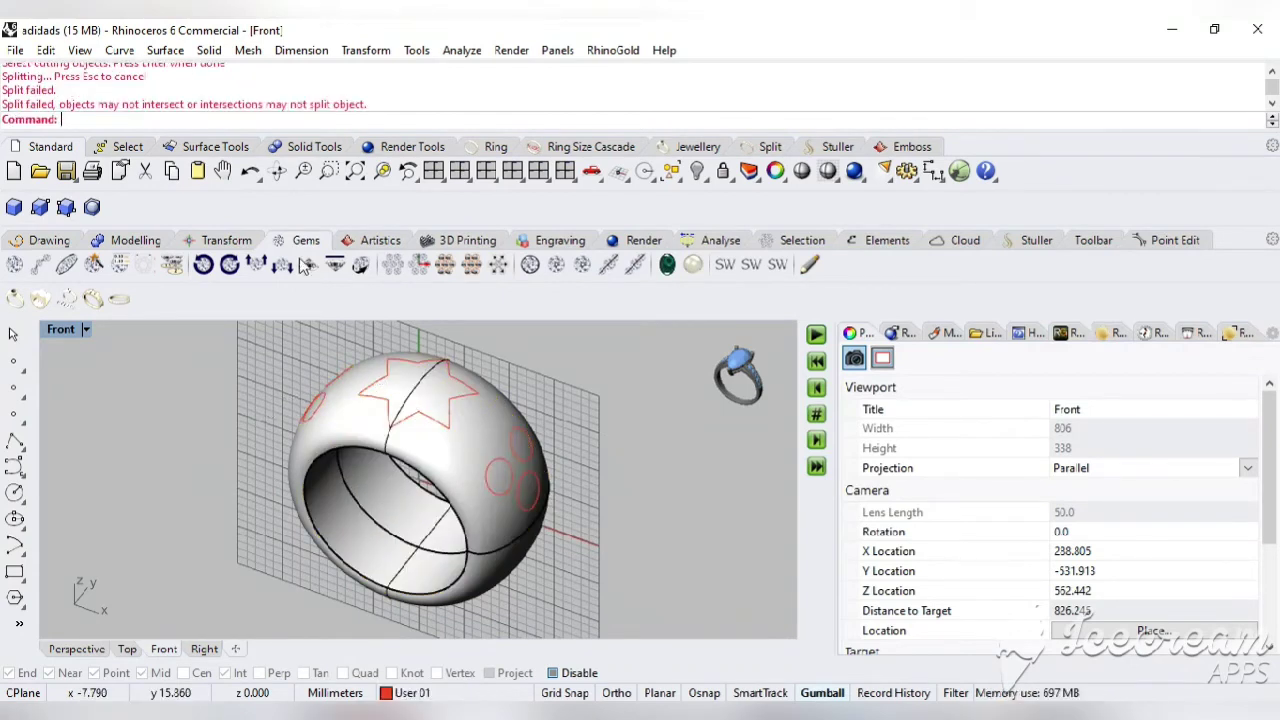
click(277, 171)
drag(440, 470, 466, 466)
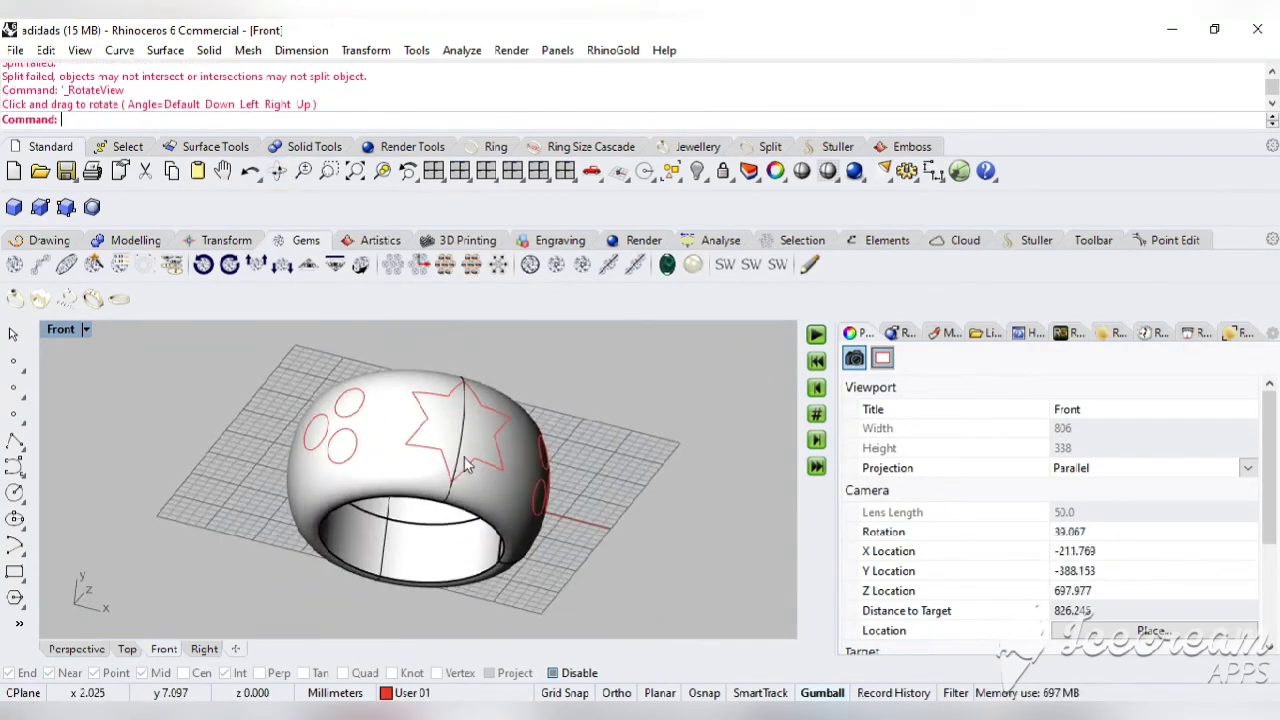
Try moving the star curve off the band to check it is separate, and undo the move
click(488, 468)
click(530, 508)
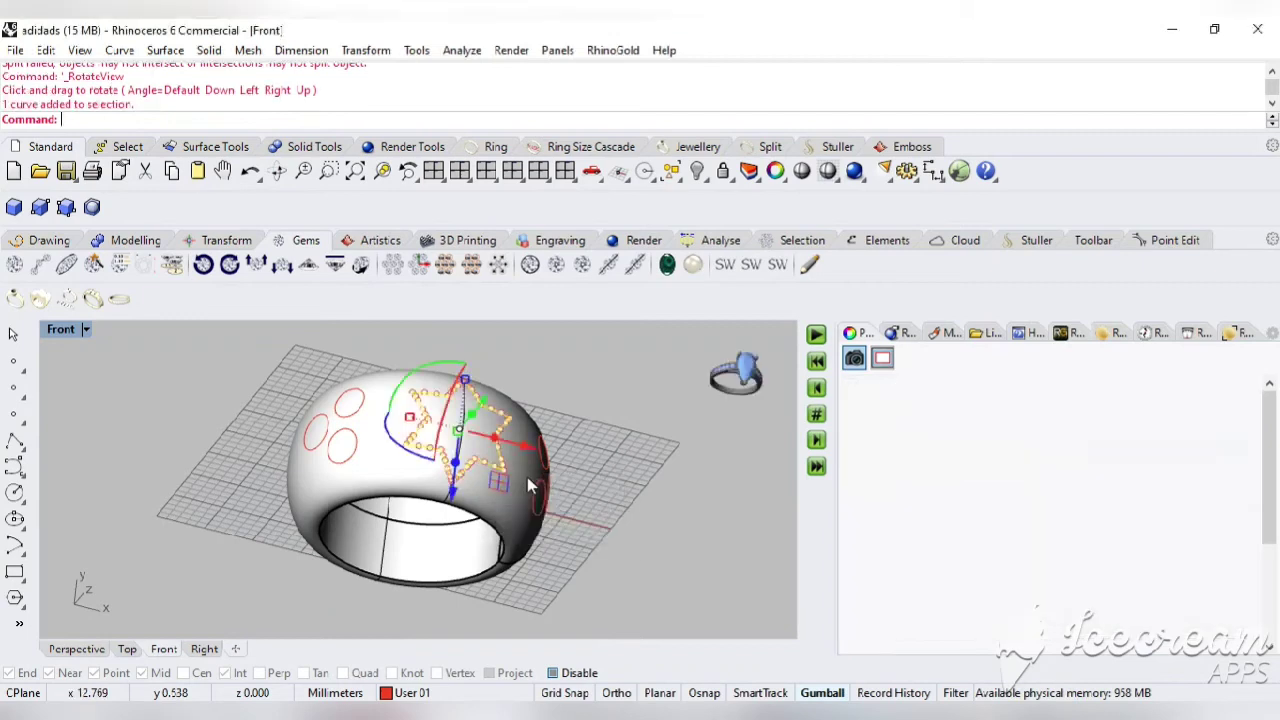
drag(510, 428, 610, 478)
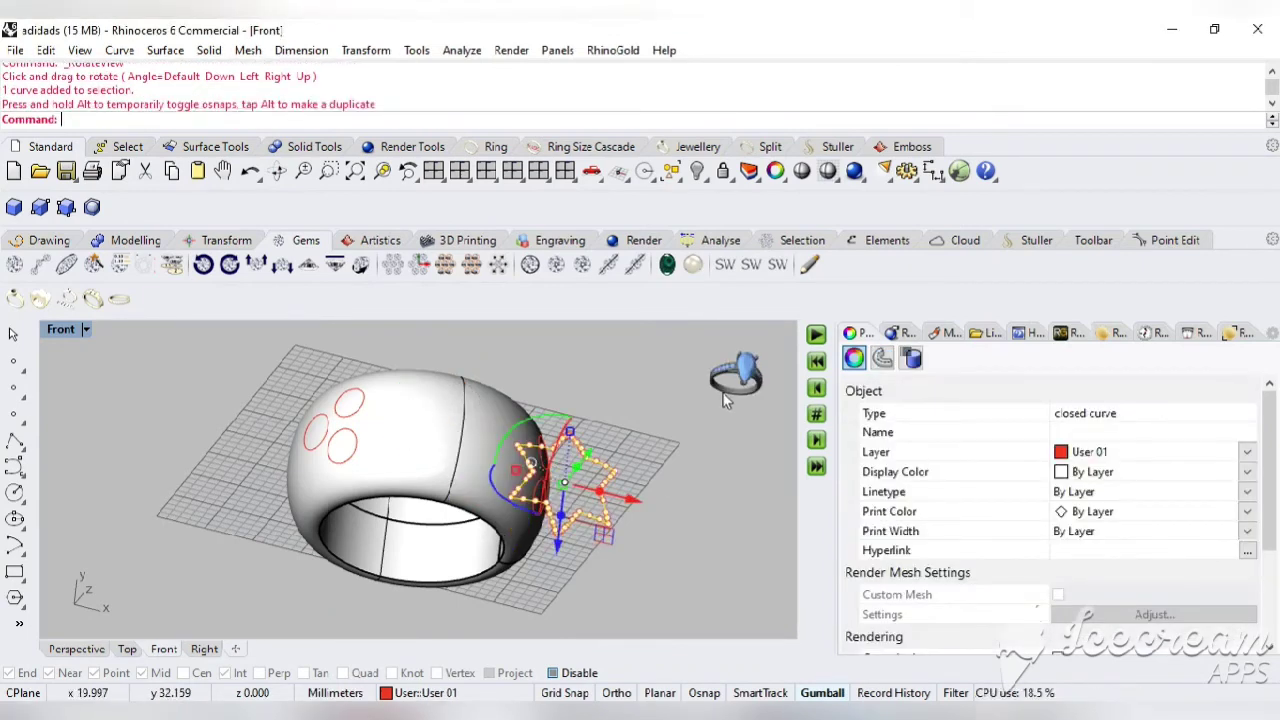
key(ctrl+z)
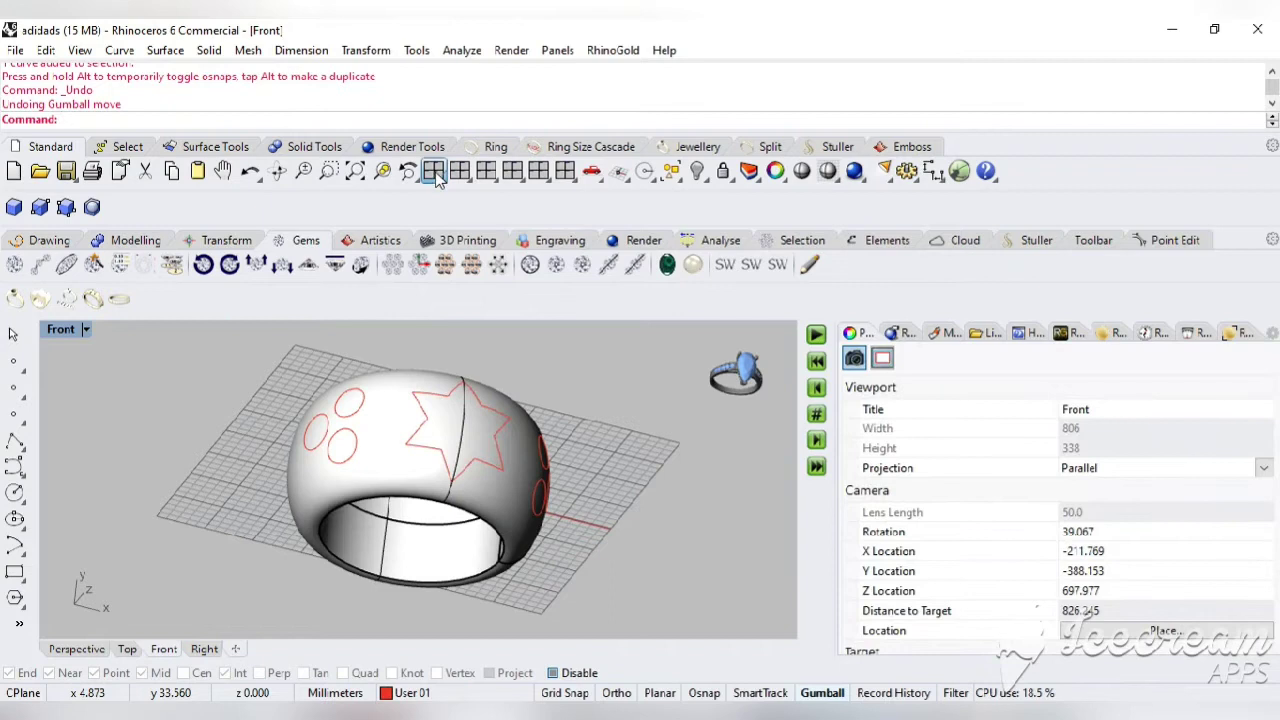
In the maximized Perspective view, try to split the ring polysurface using all the star and circle curves as cutting objects
click(433, 171)
click(467, 338)
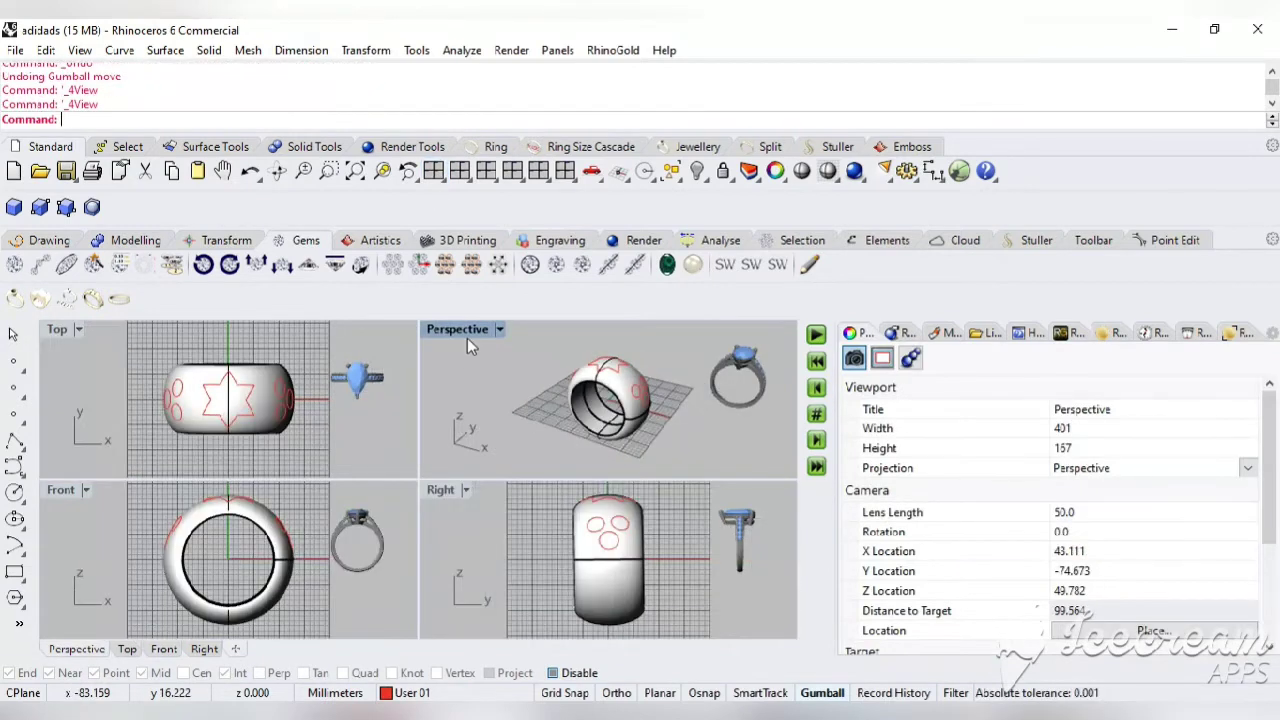
double_click(467, 331)
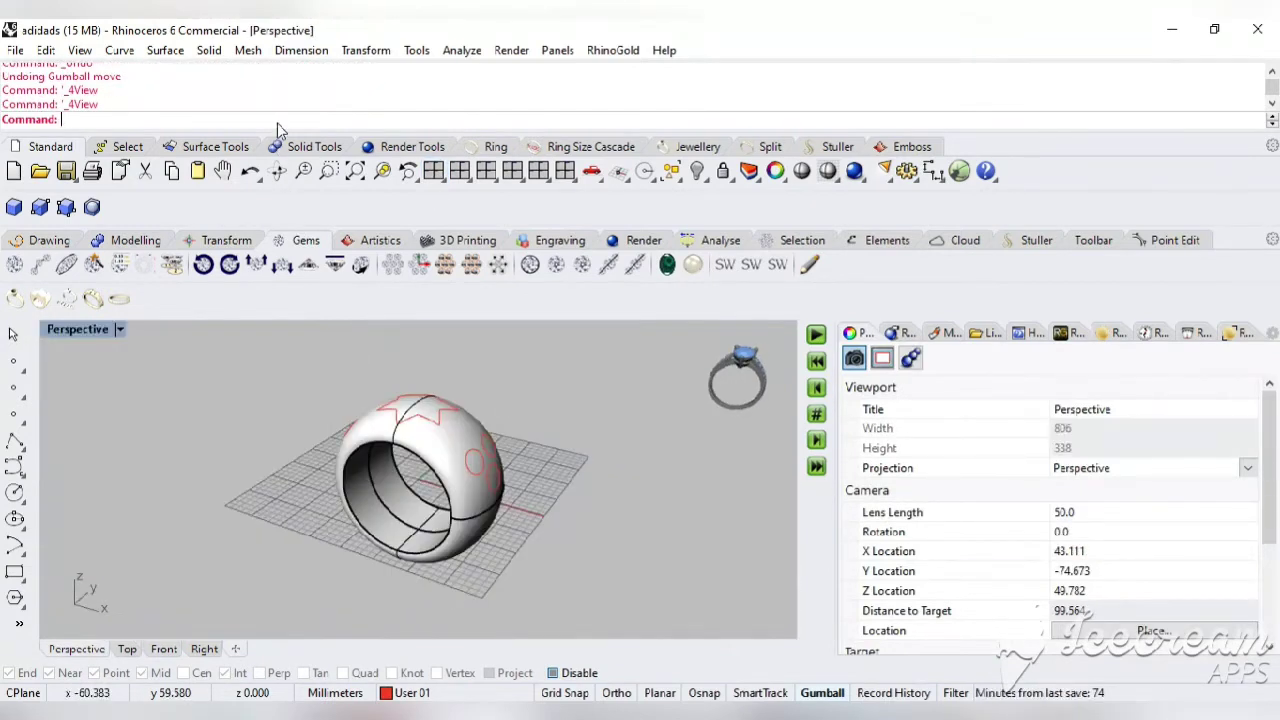
right_click(277, 123)
click(340, 334)
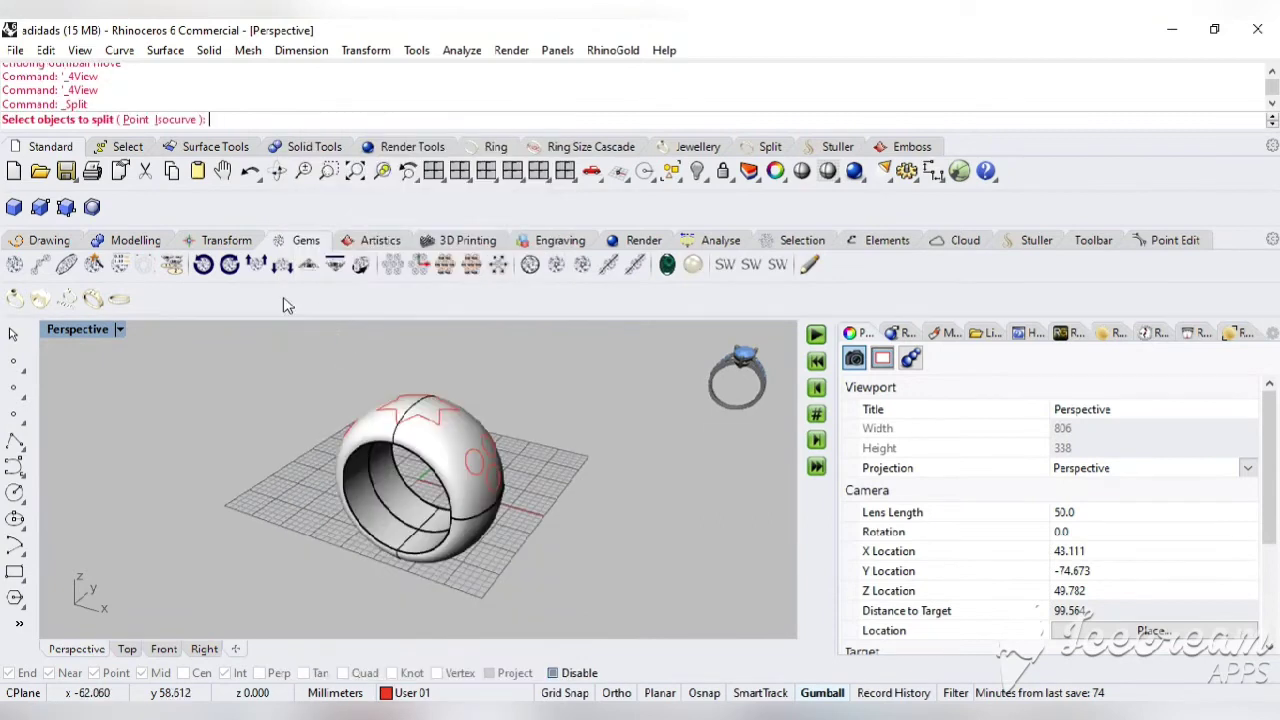
scroll(451, 457, up, 2)
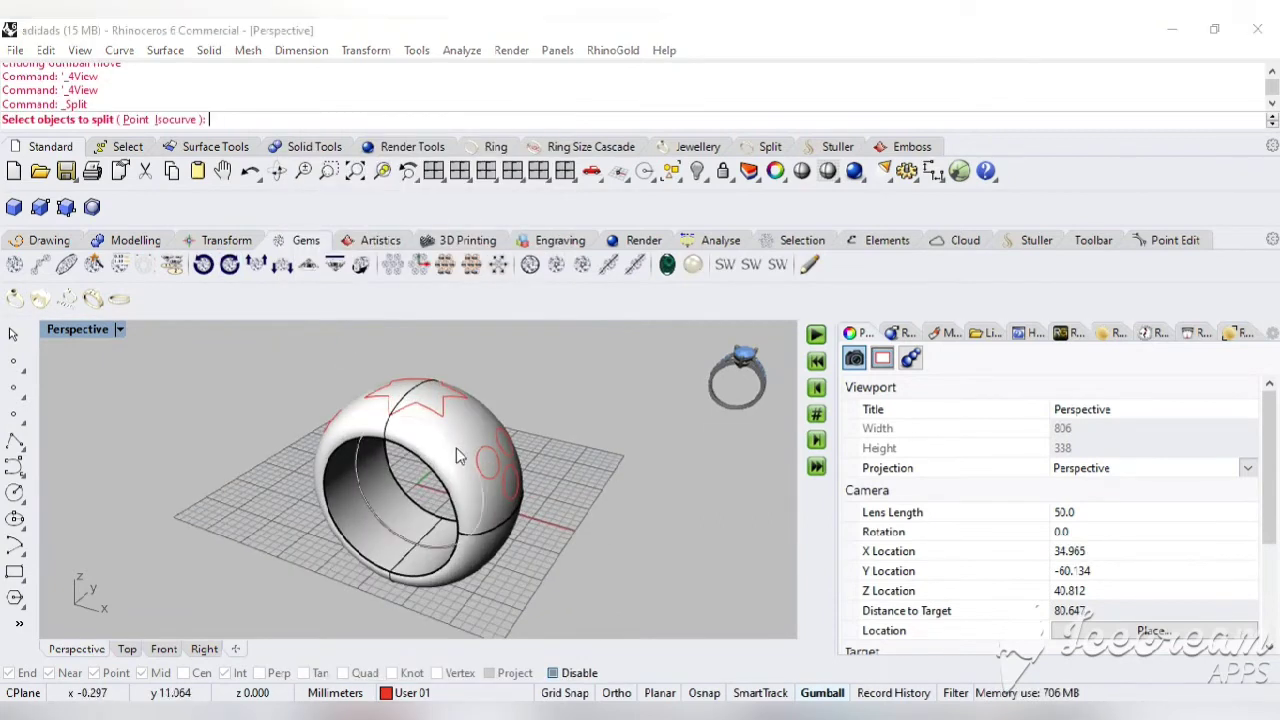
click(453, 457)
click(525, 513)
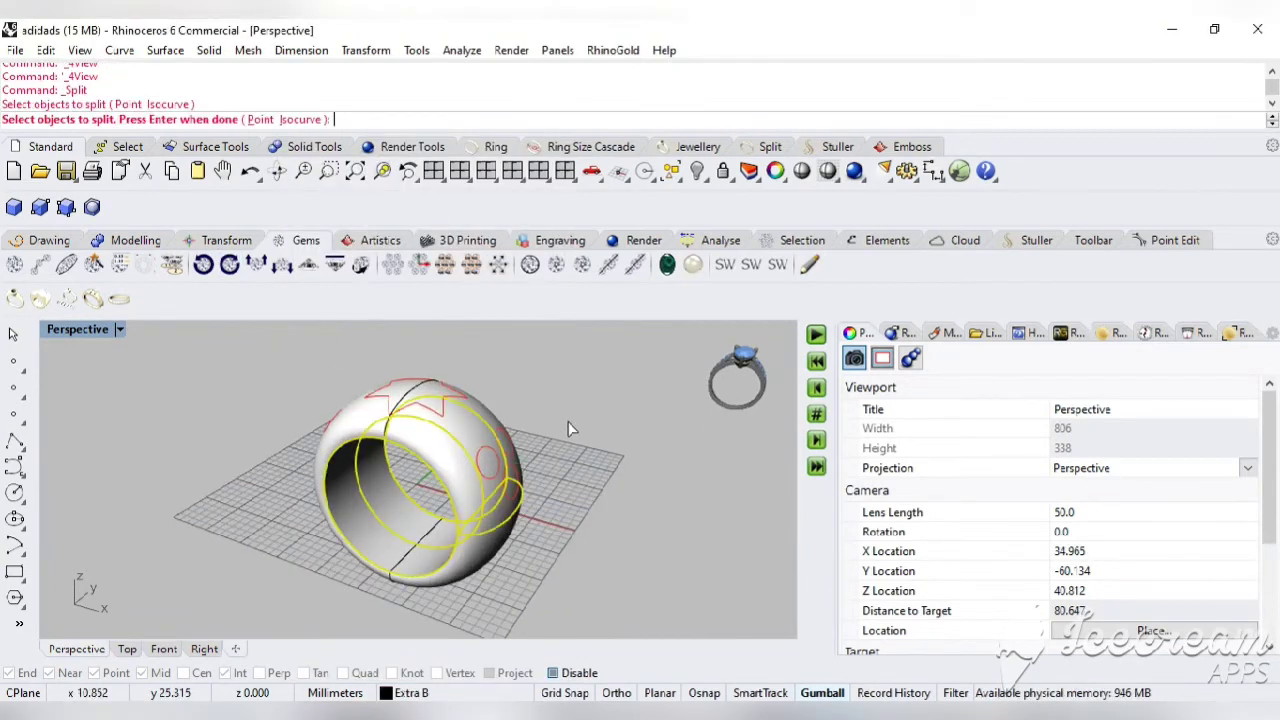
key(Return)
drag(585, 352, 173, 533)
key(Return)
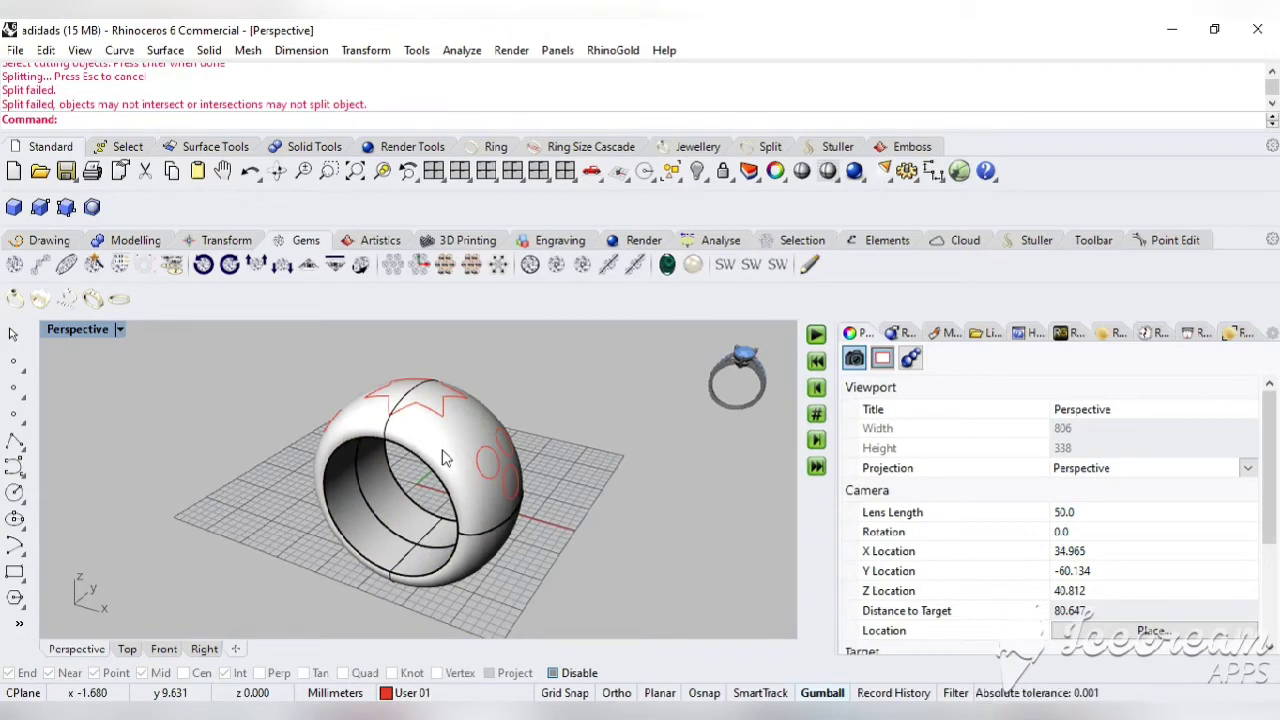
Select the star curve in the Perspective view, try moving it beside the ring, and undo the move
click(407, 403)
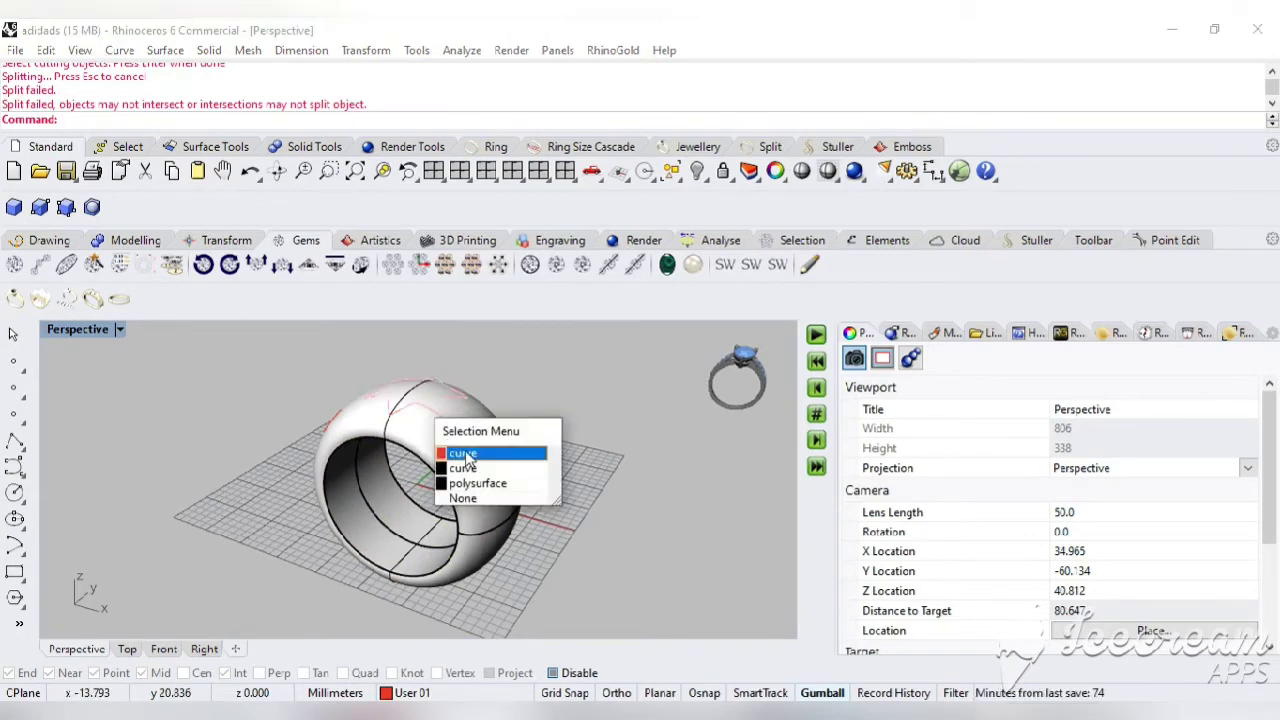
click(466, 455)
click(276, 176)
drag(400, 470, 471, 492)
click(470, 488)
click(526, 539)
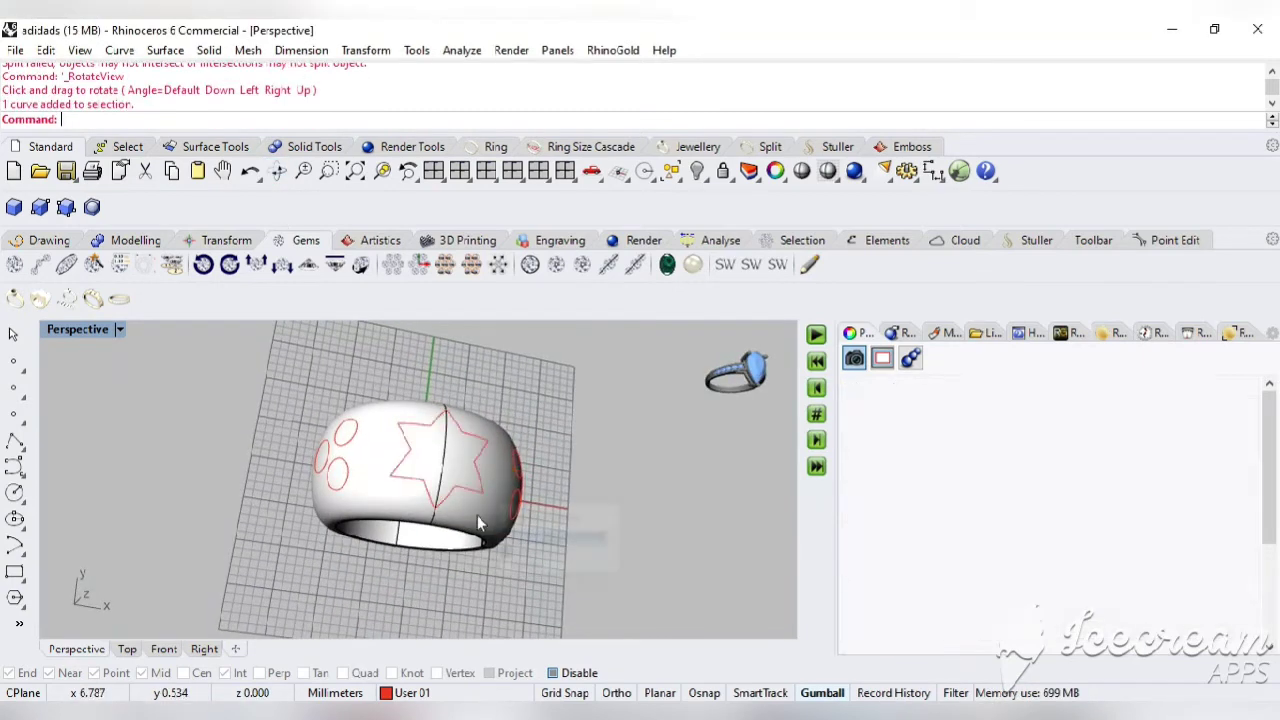
drag(448, 500, 633, 465)
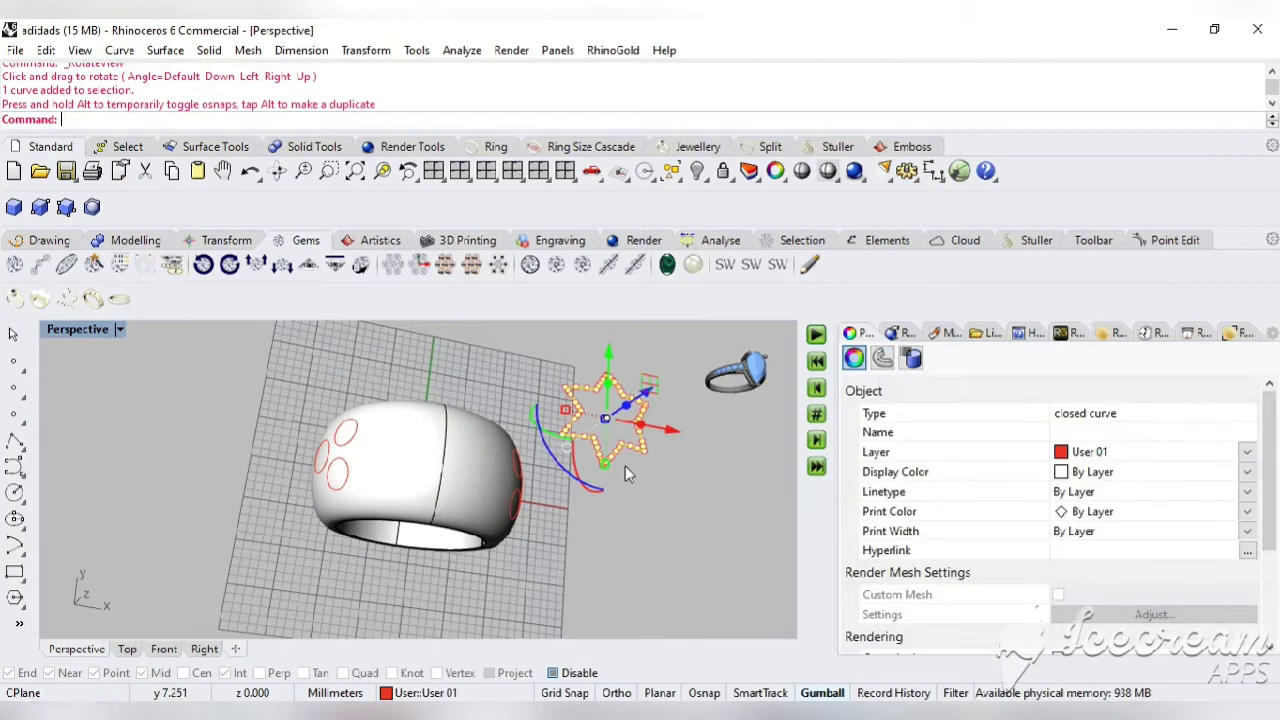
key(ctrl+z)
key(Escape)
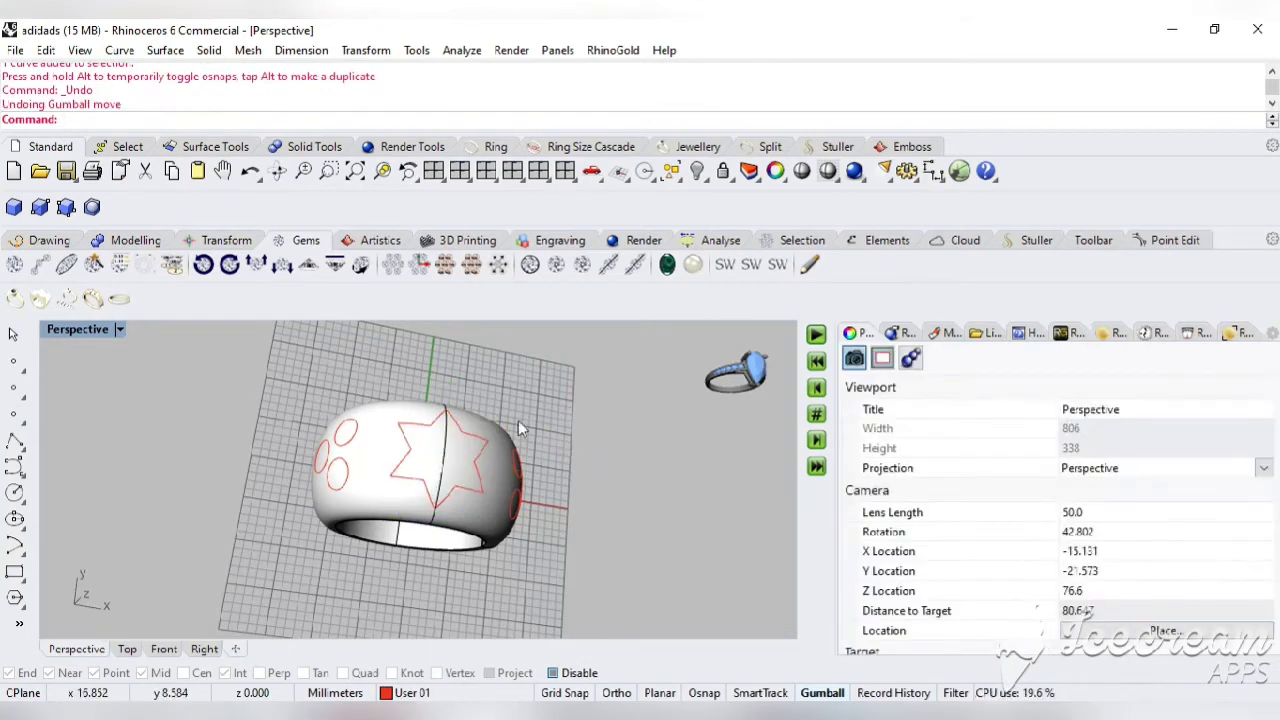
Split the ring polysurface using only the star curve as the cutting object
right_click(248, 122)
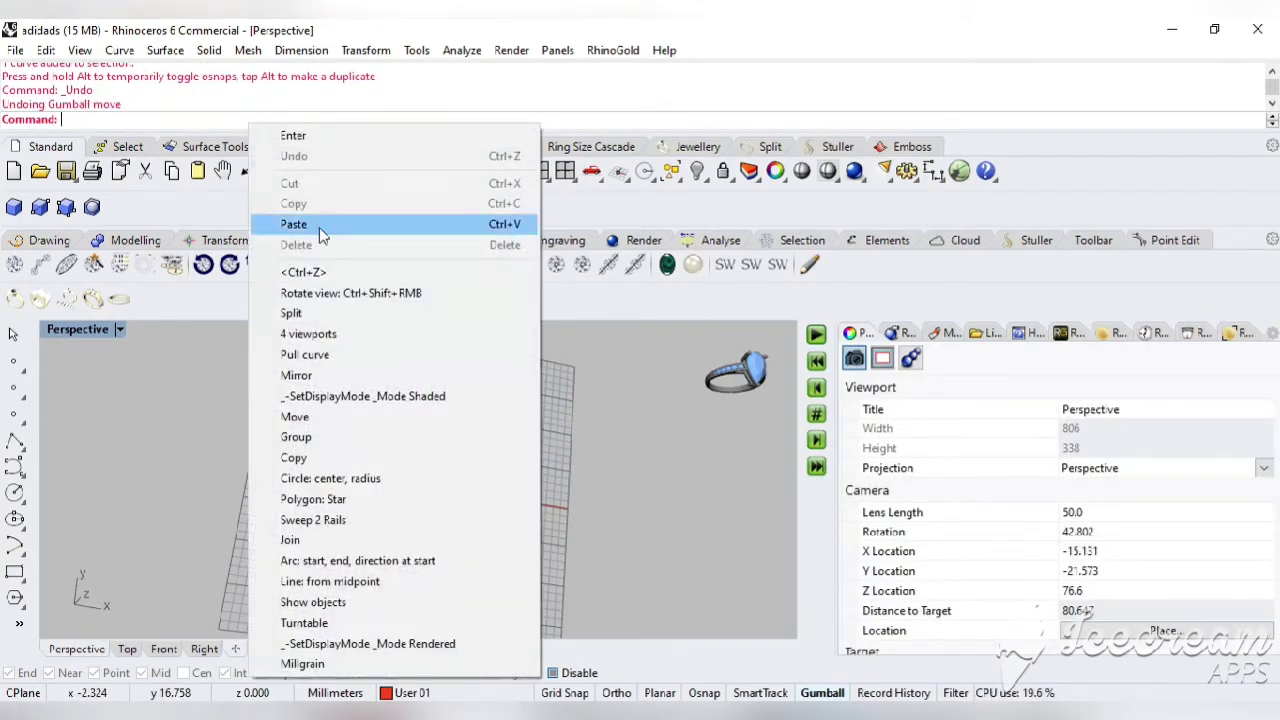
click(310, 313)
scroll(480, 512, up, 3)
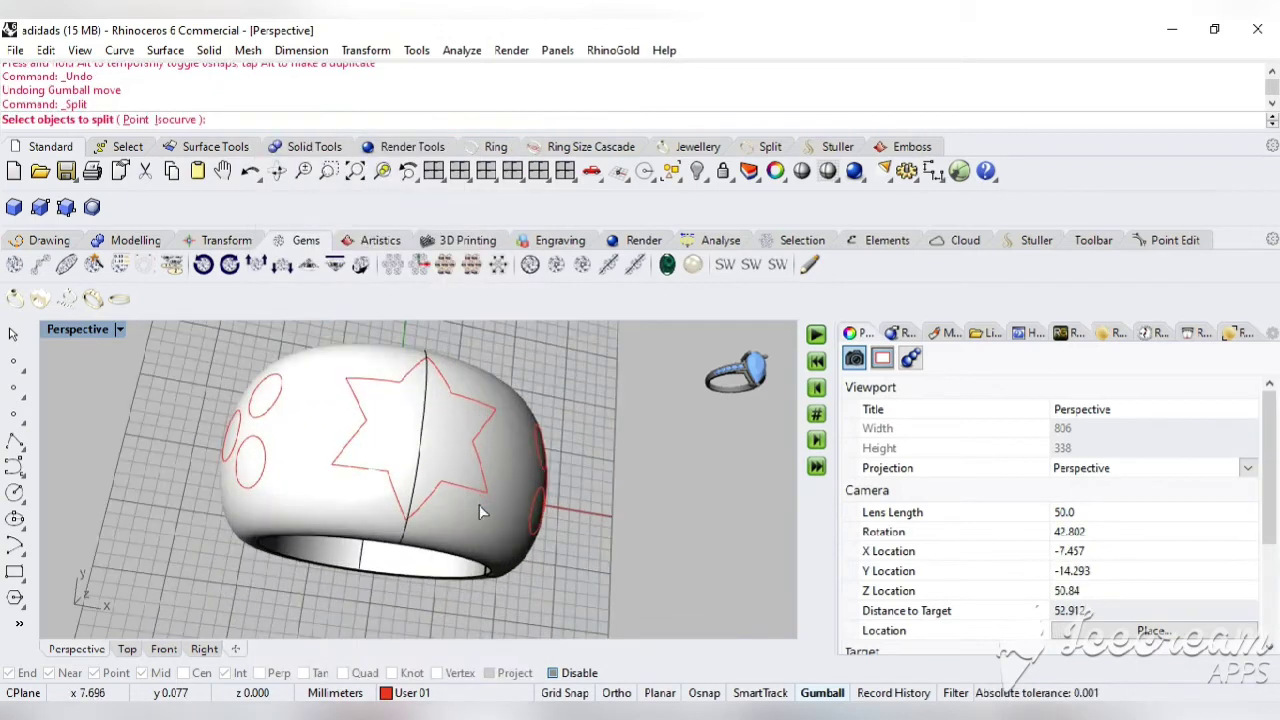
click(489, 520)
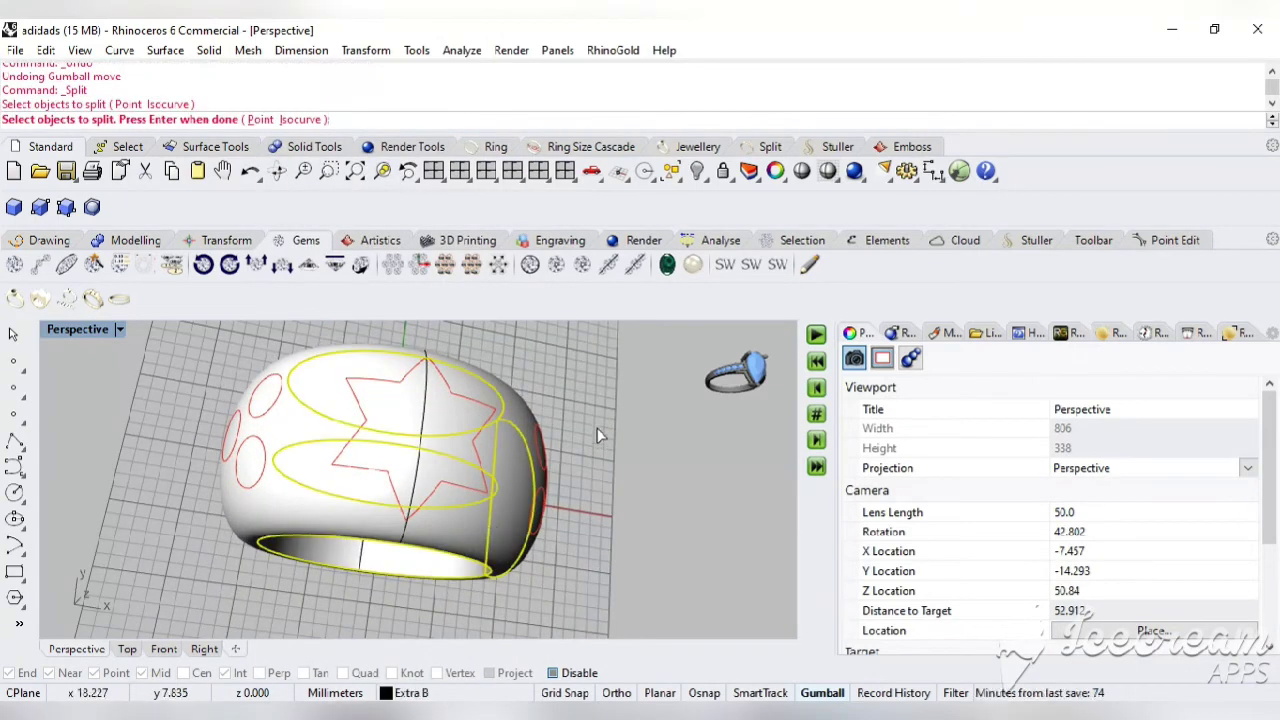
key(Return)
click(478, 452)
key(Return)
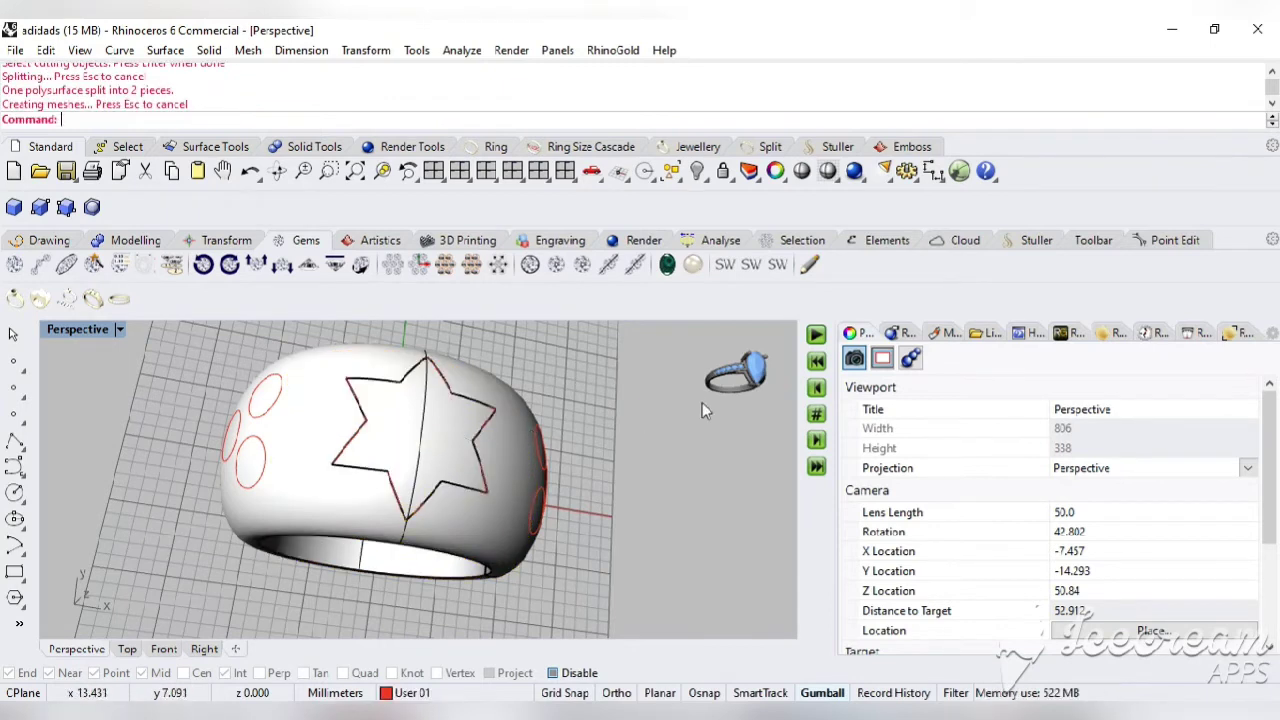
Split the ring polysurface with the three pulled circles on one side of the star
click(274, 172)
drag(650, 400, 470, 380)
right_click(287, 125)
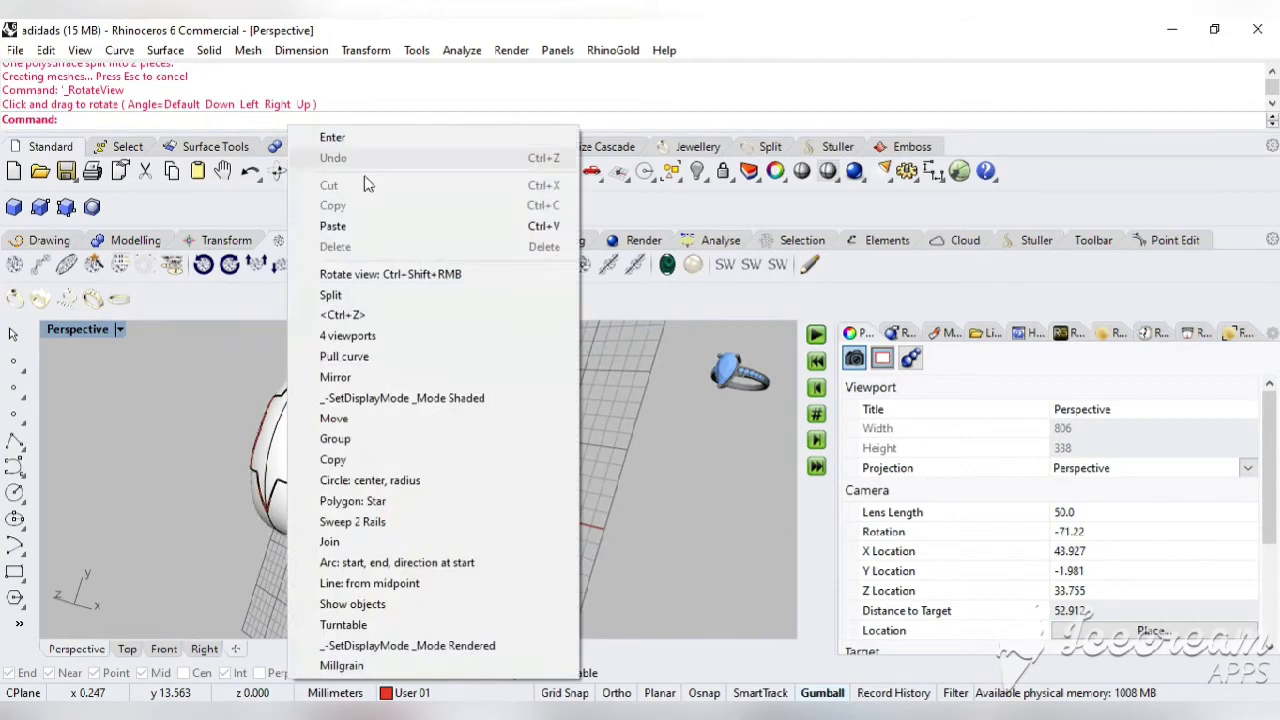
click(335, 292)
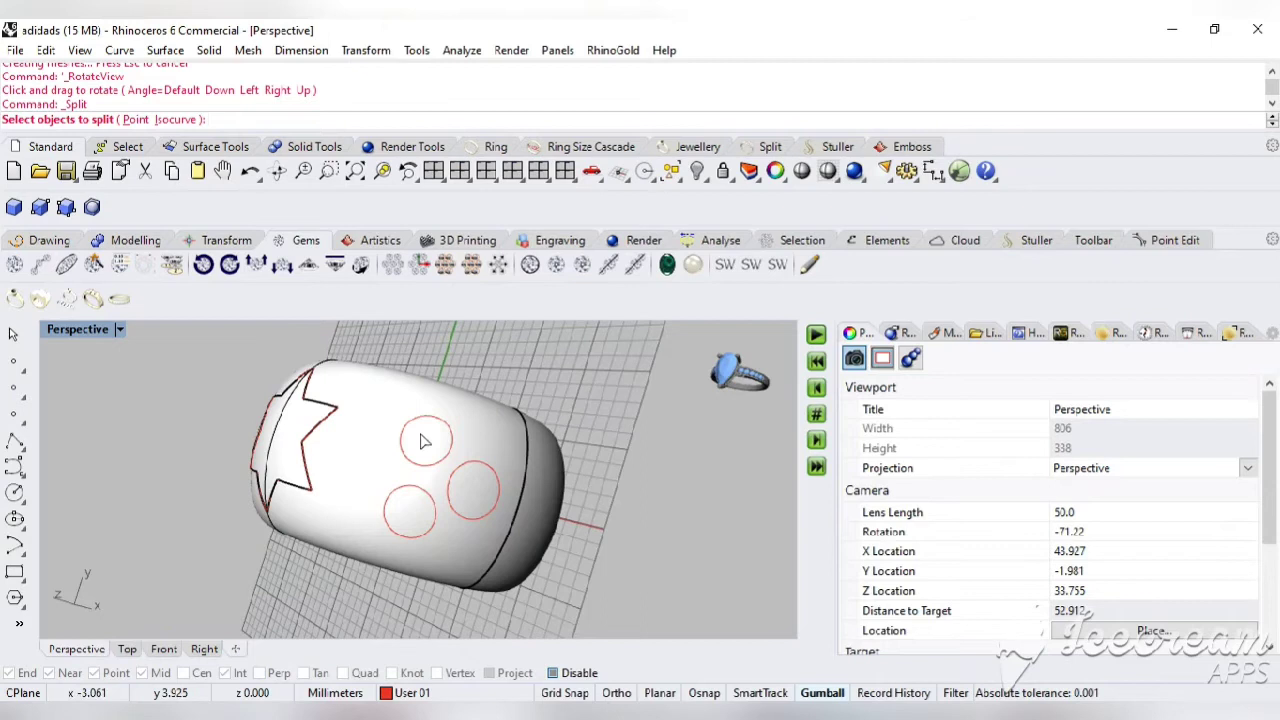
click(496, 436)
key(Return)
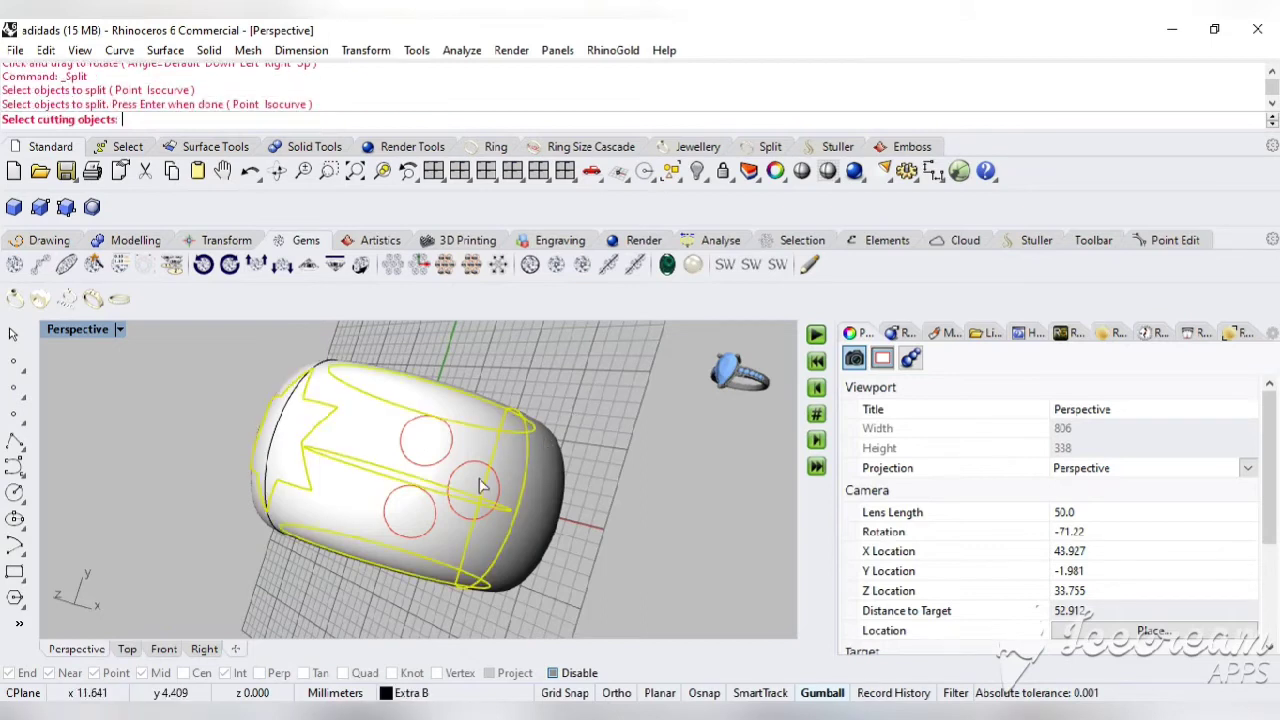
click(450, 459)
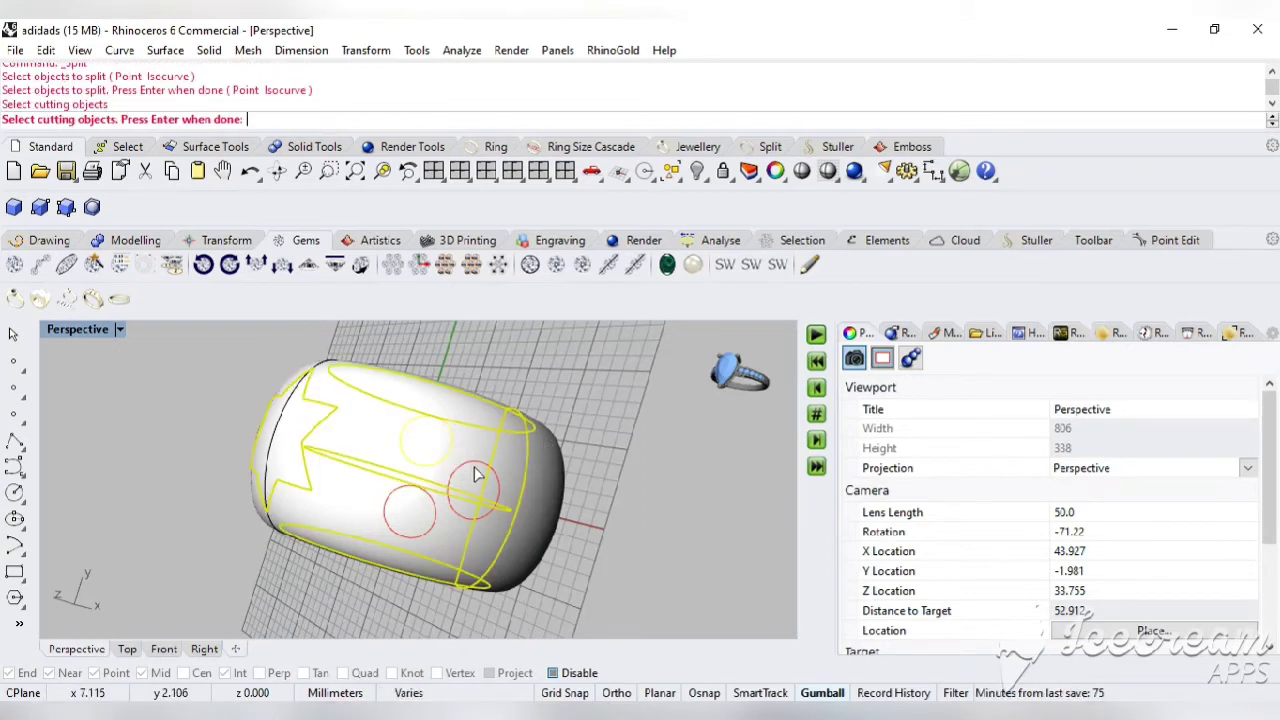
click(476, 470)
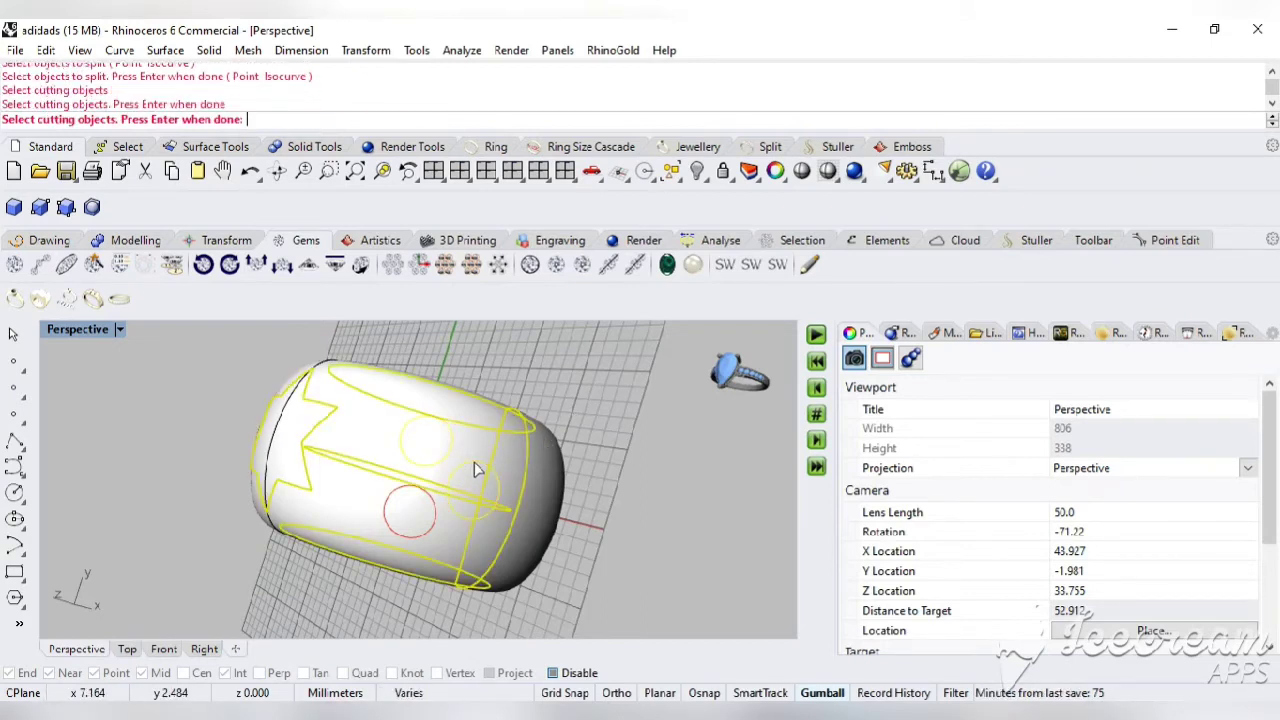
click(398, 500)
key(Return)
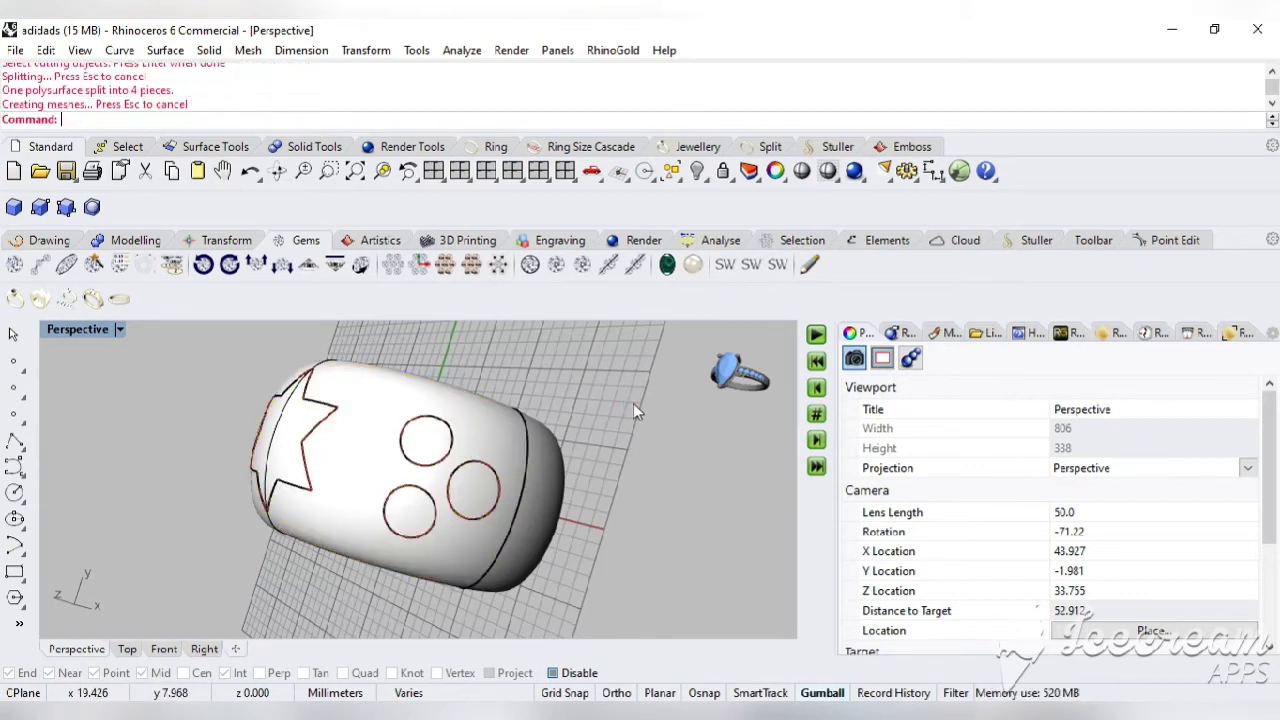
Split the ring polysurface with the three pulled circles on the opposite side of the star
click(270, 174)
drag(286, 363, 571, 423)
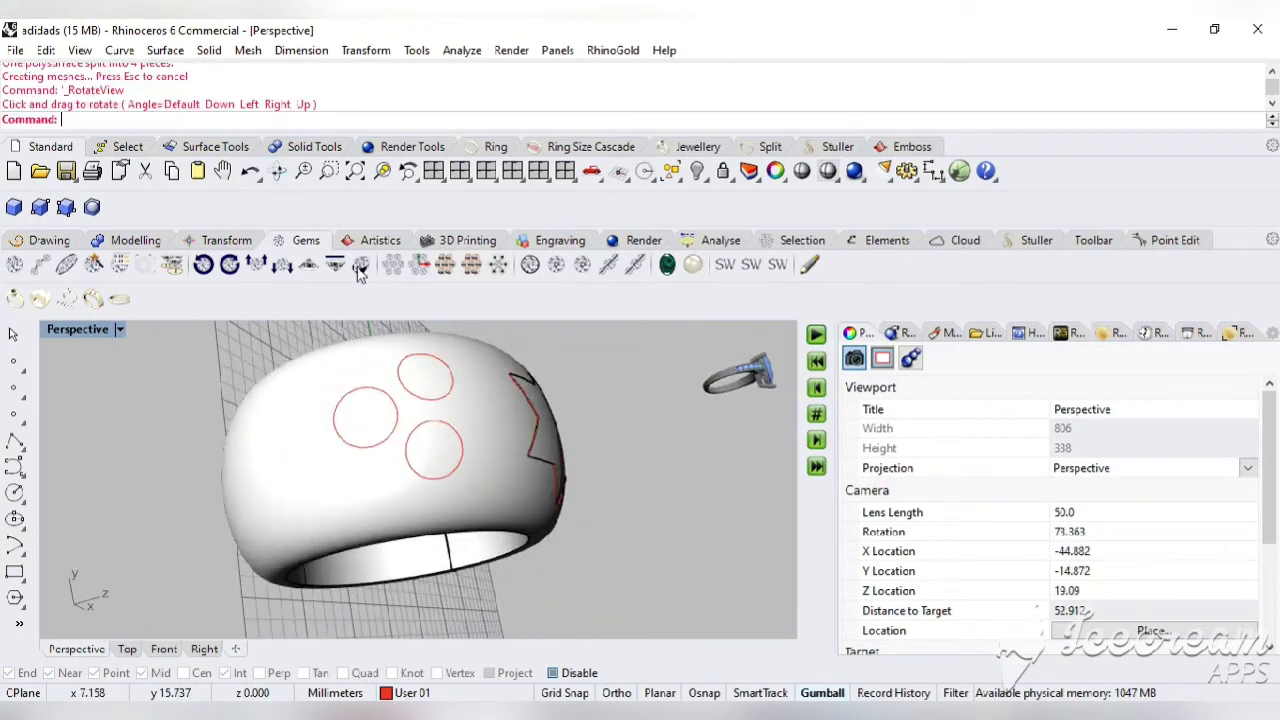
right_click(318, 124)
click(395, 289)
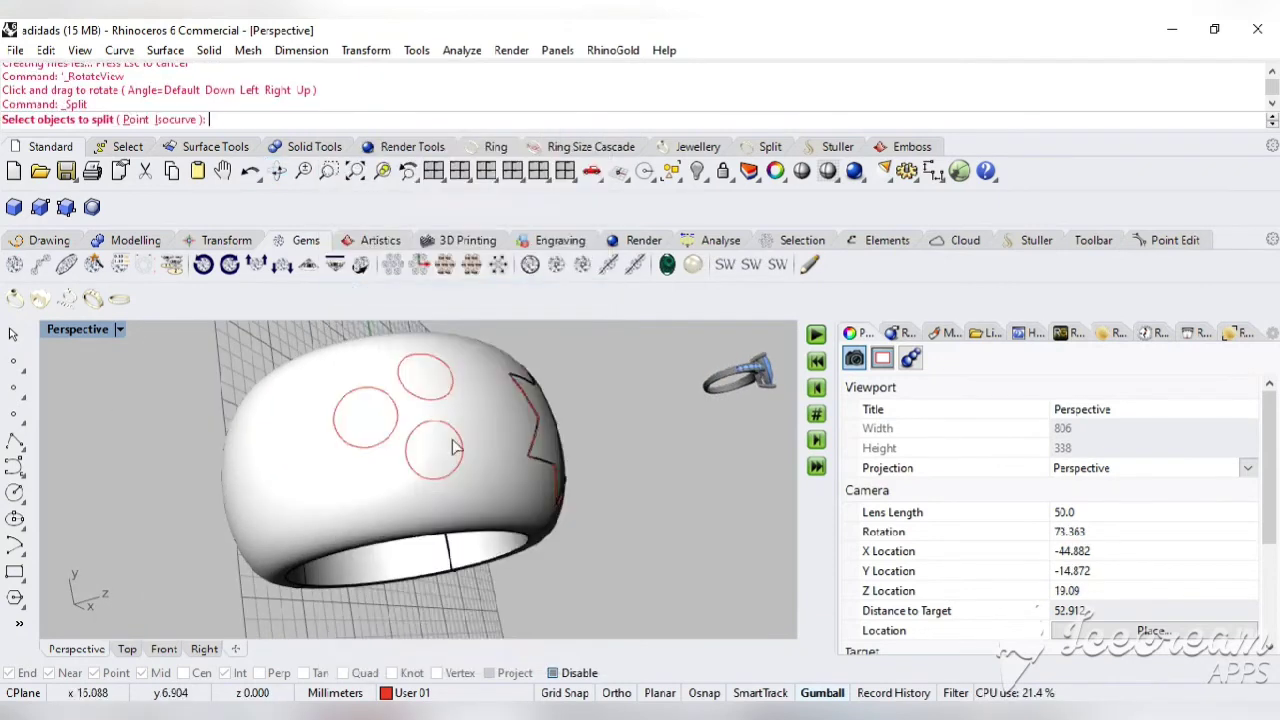
click(491, 428)
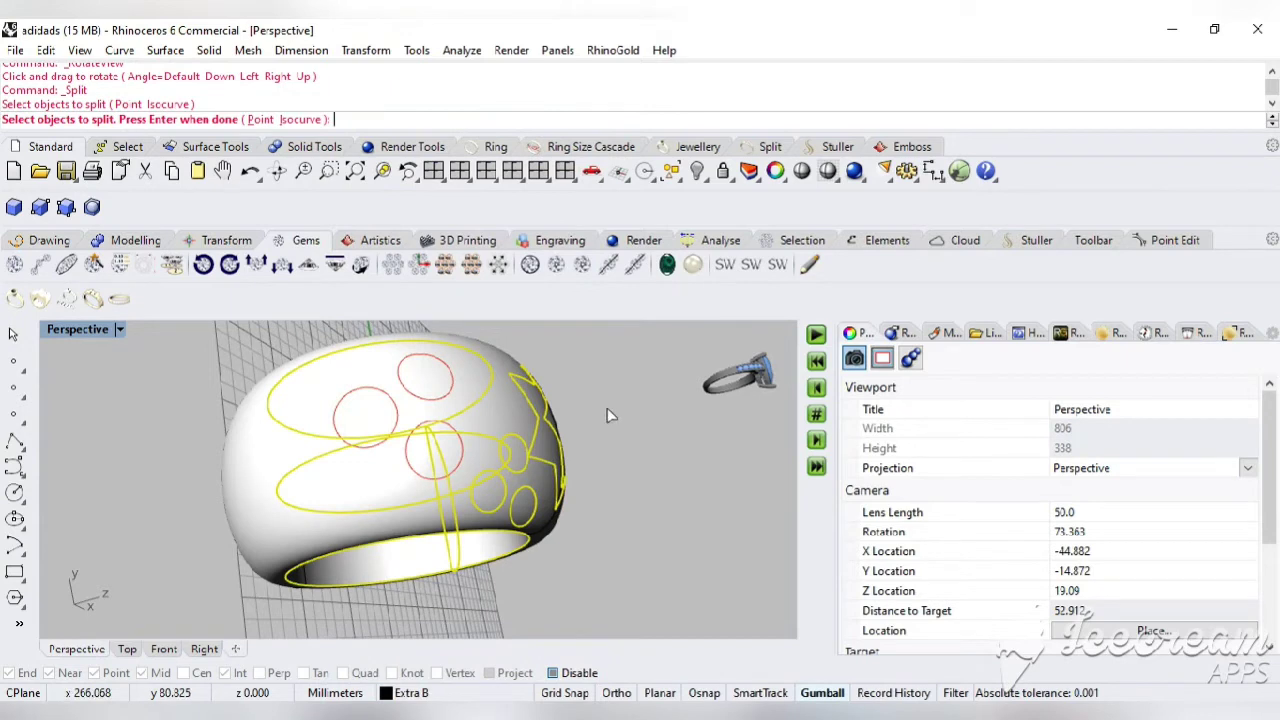
key(Escape)
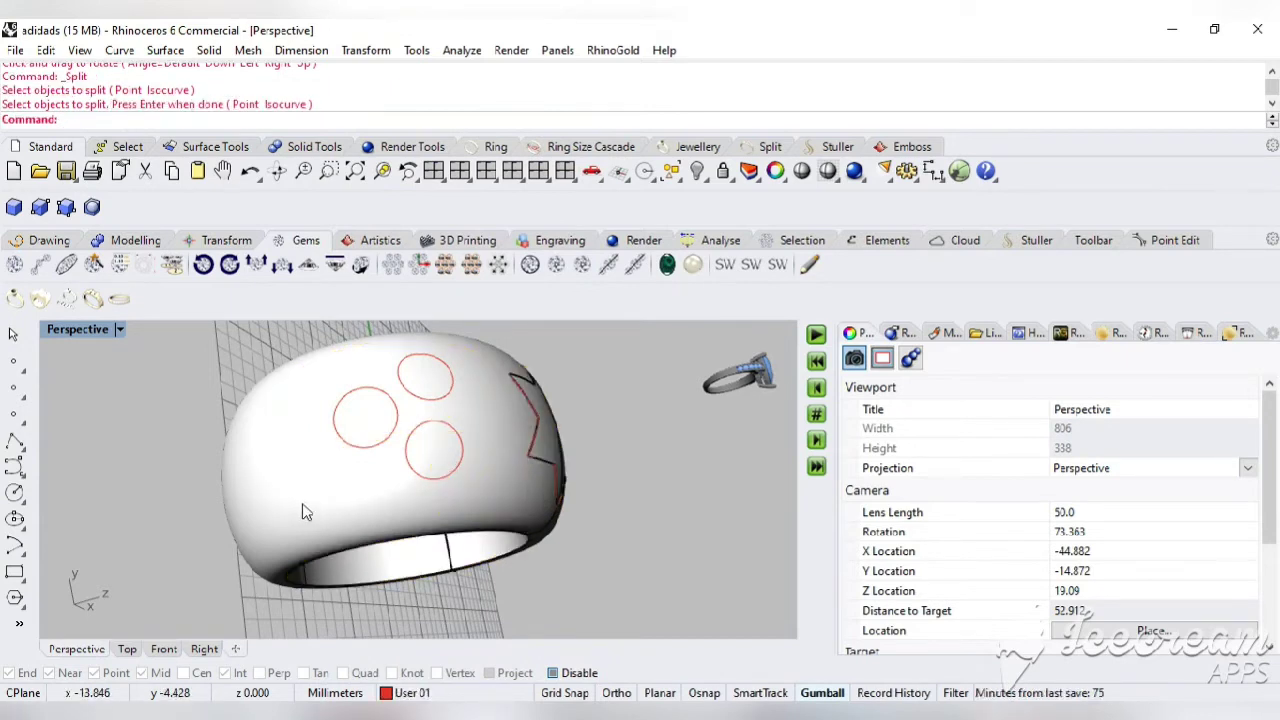
key(Return)
click(277, 503)
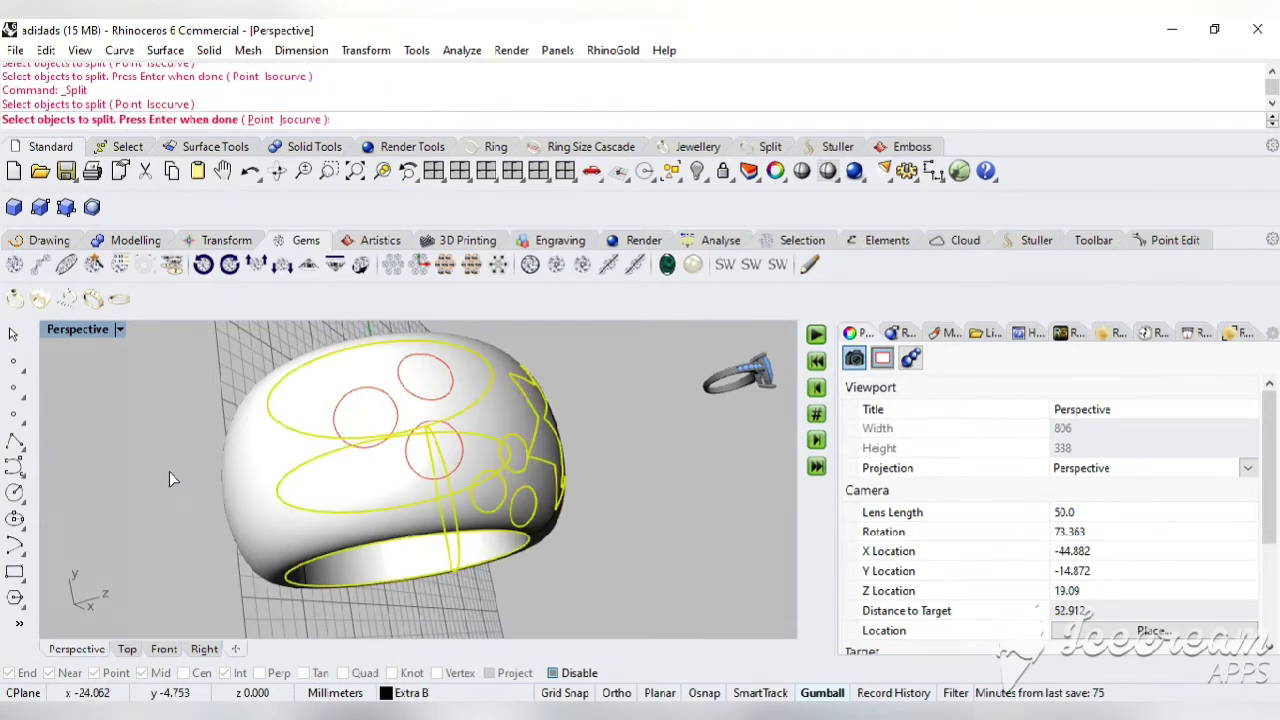
key(Return)
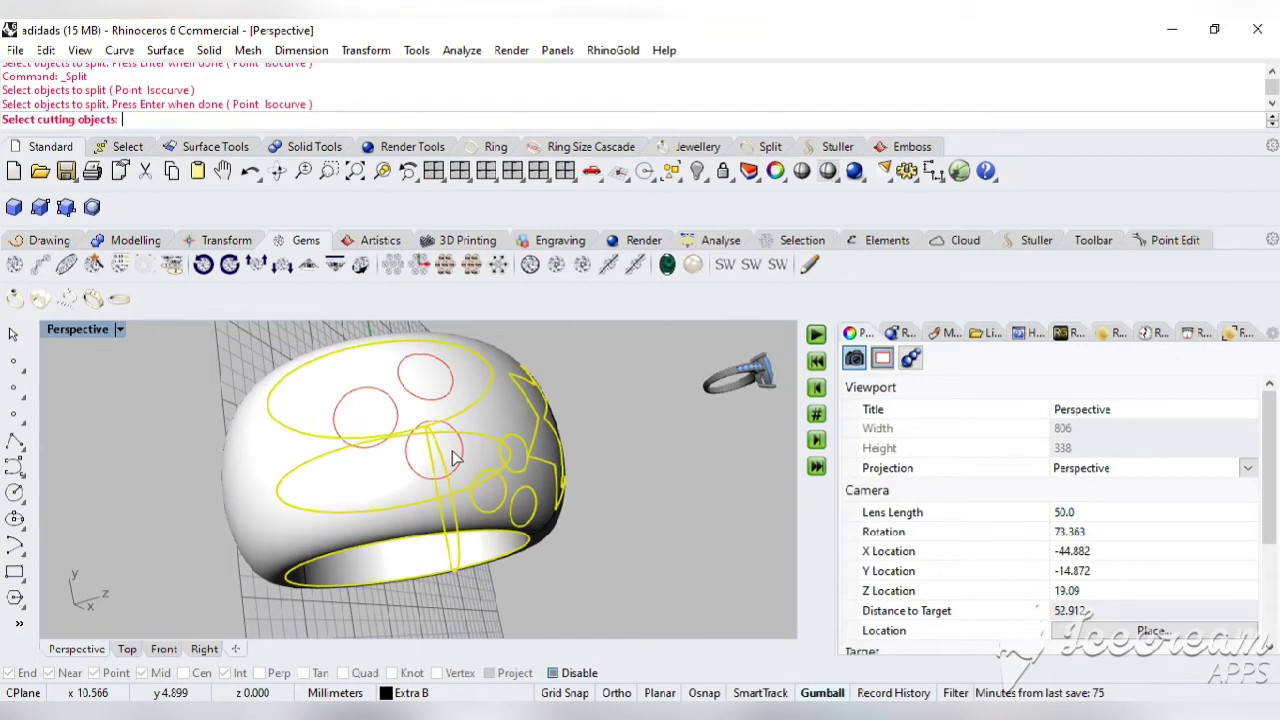
click(386, 446)
click(457, 461)
key(Return)
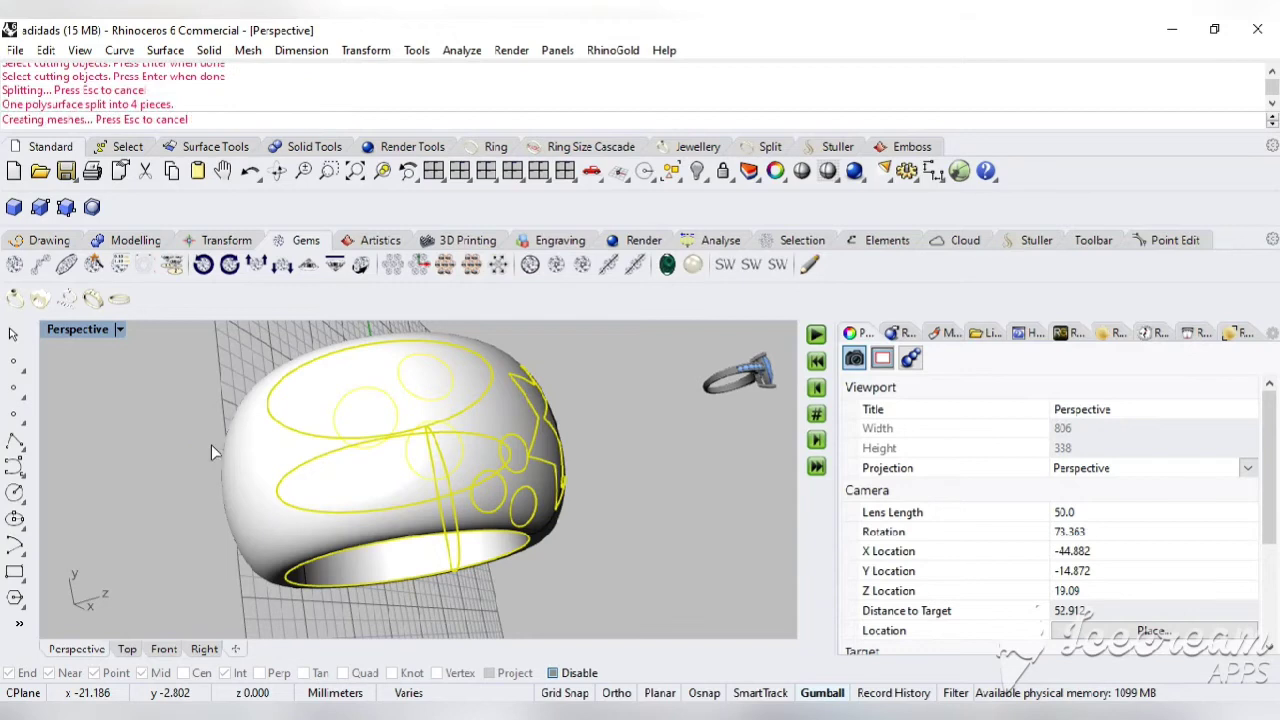
In the maximized Top view, move the split star-shaped surface off the band to beside the ring and deselect it
click(433, 171)
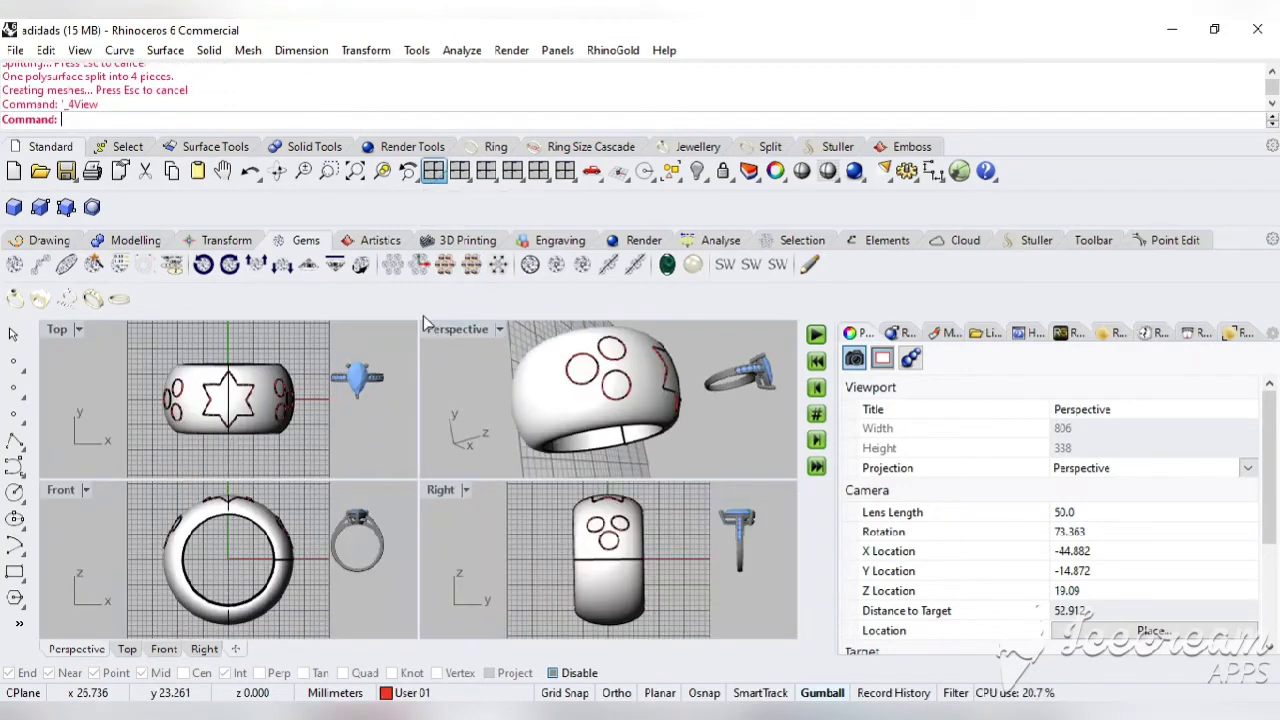
click(190, 375)
key(ctrl+m)
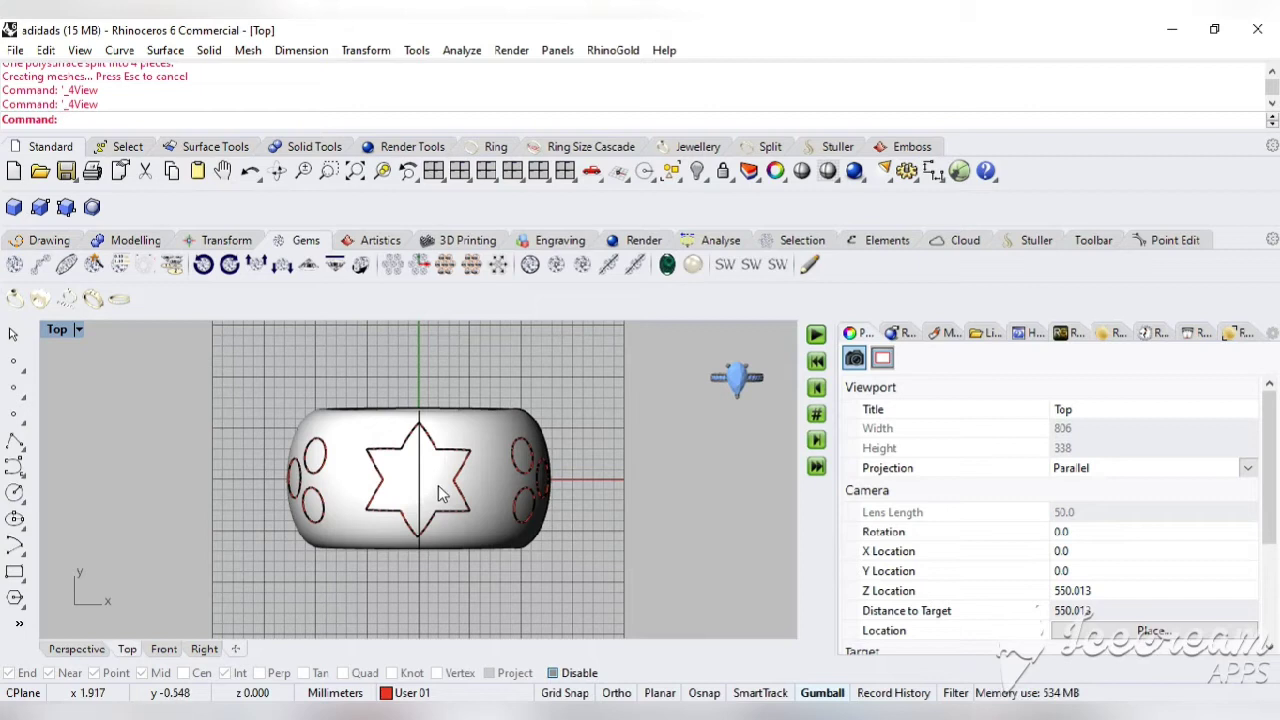
click(447, 490)
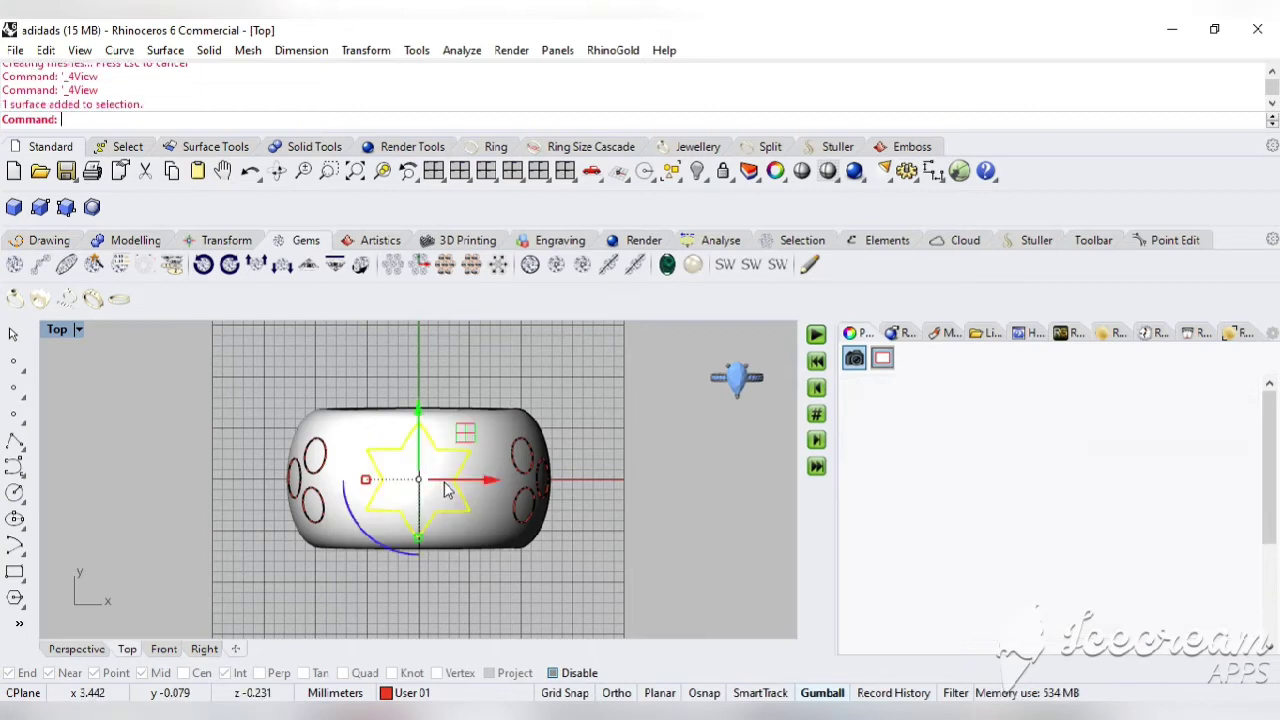
drag(447, 490, 640, 490)
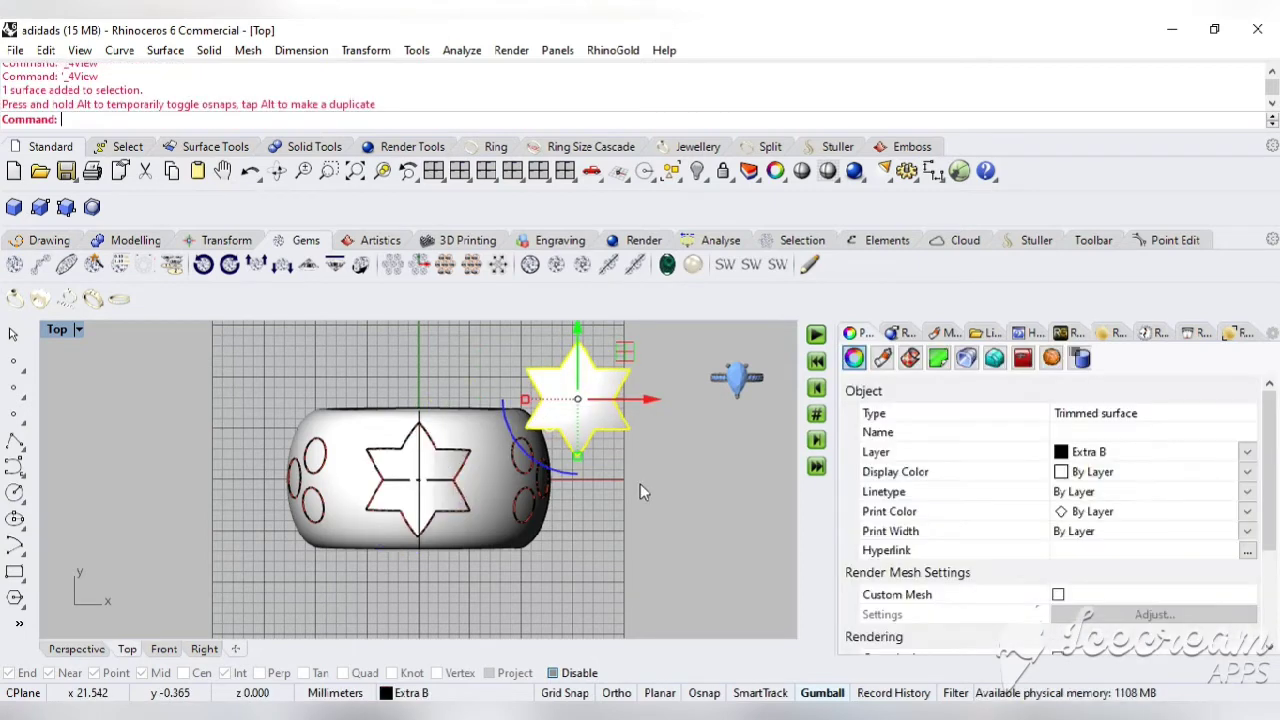
click(640, 483)
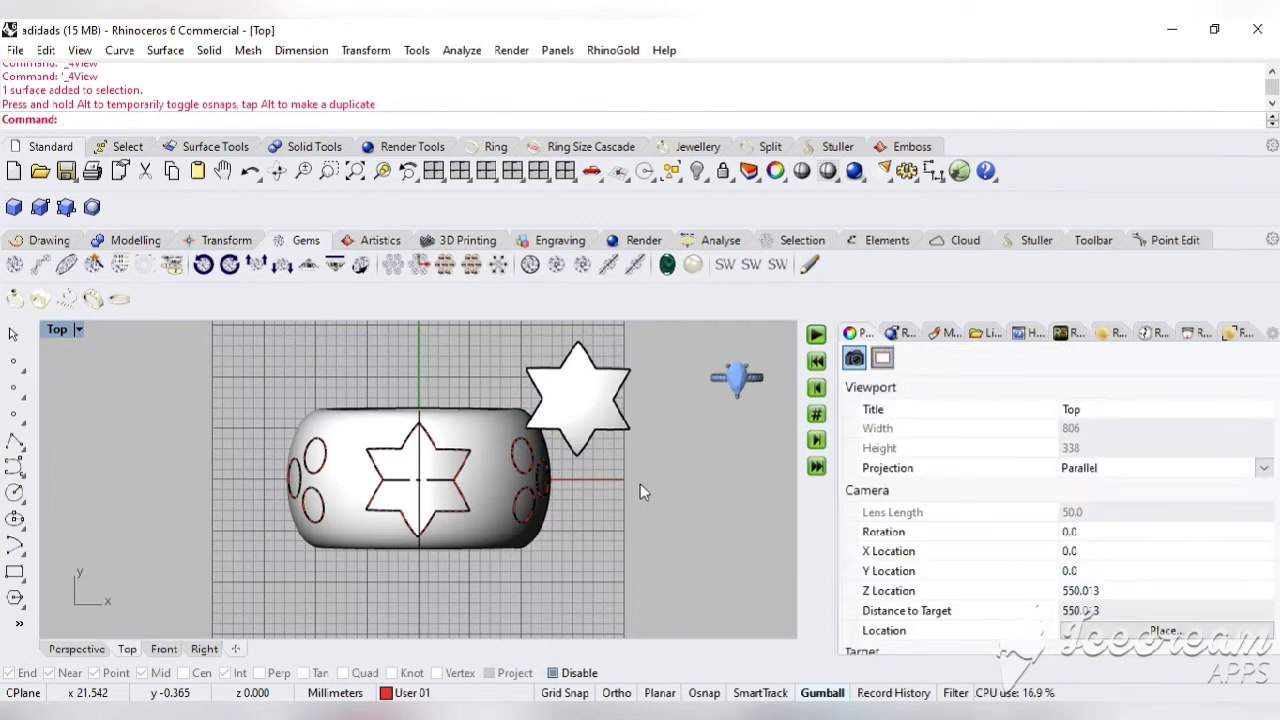
Undo the last move of the star-shaped surface and deselect it
key(ctrl+z)
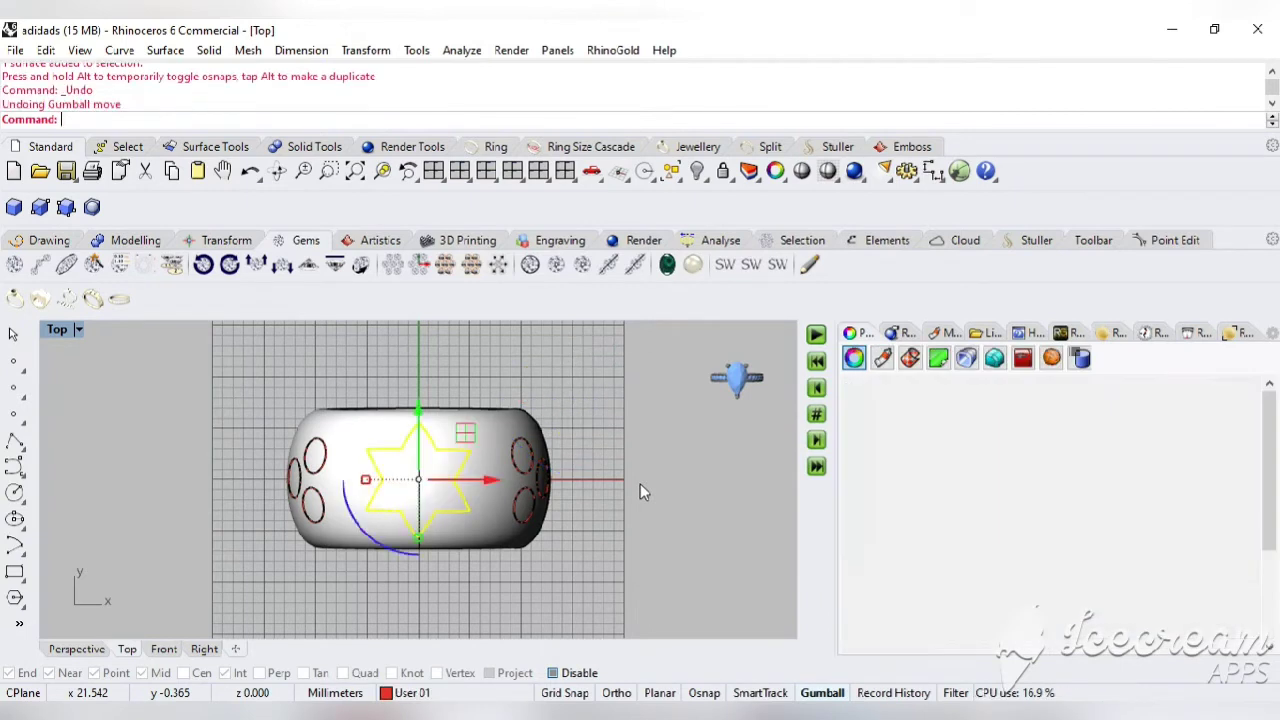
click(662, 473)
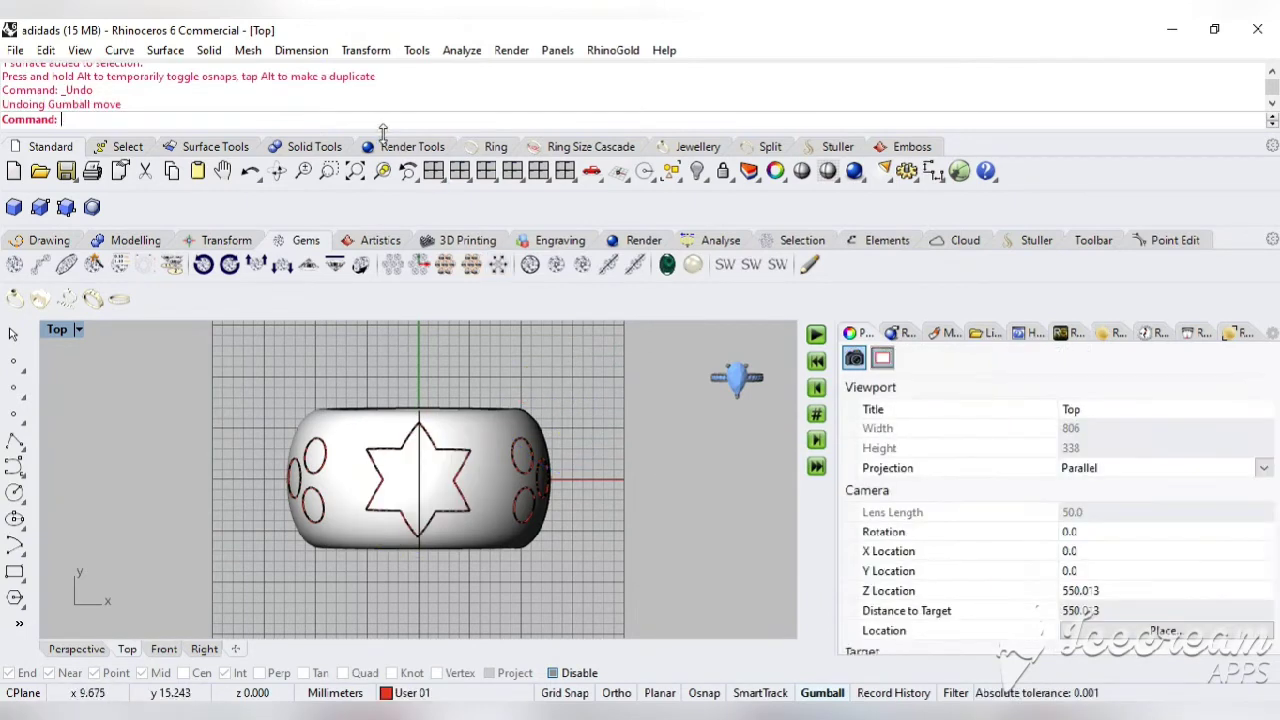
click(215, 150)
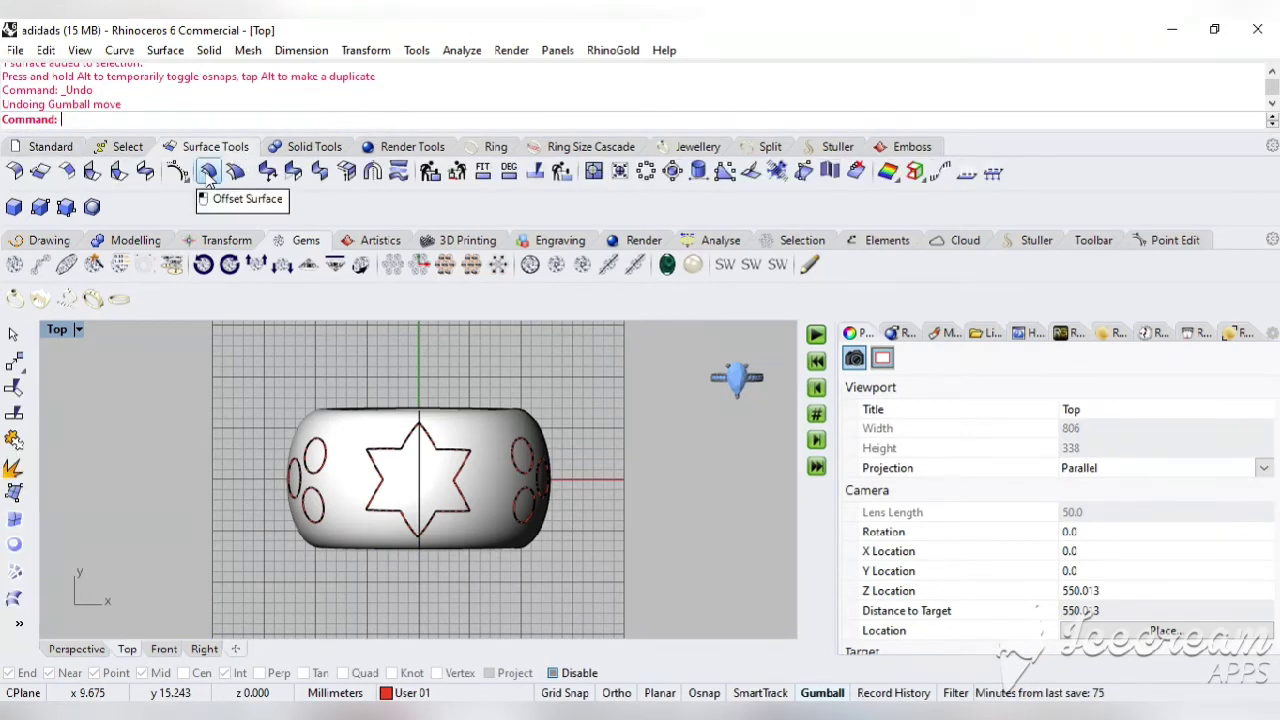
click(210, 174)
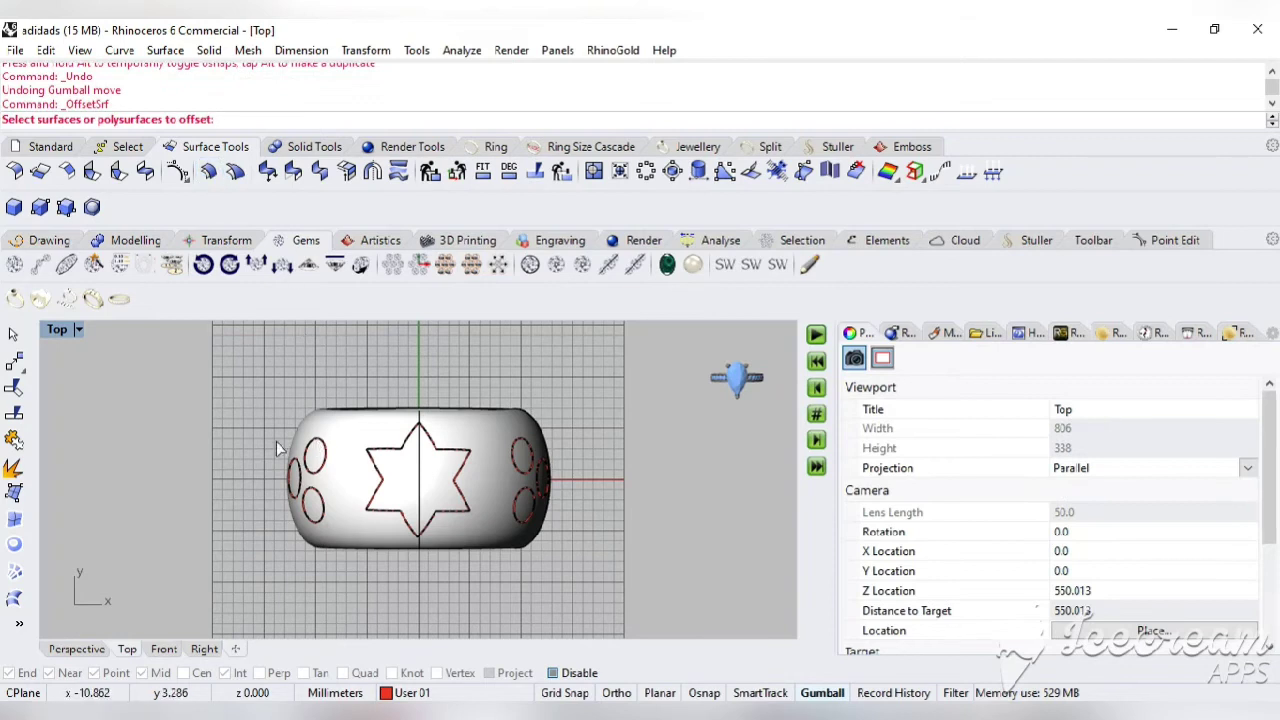
drag(300, 487, 606, 560)
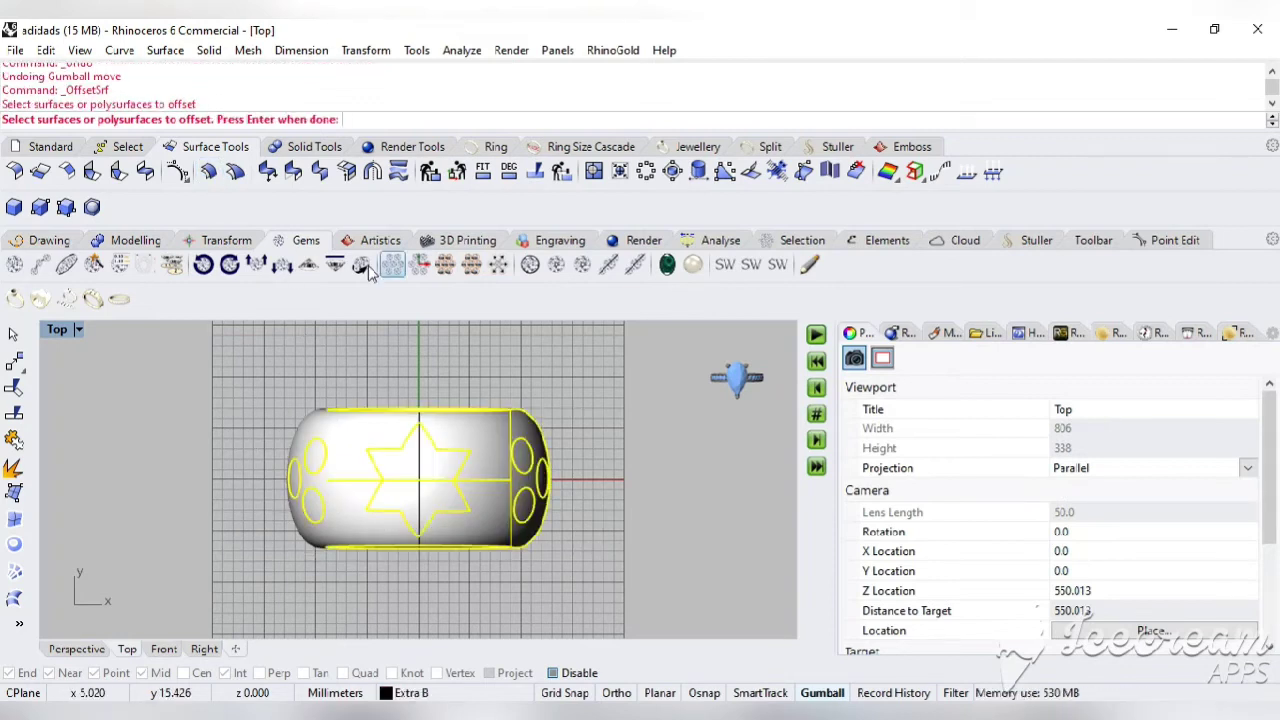
key(Return)
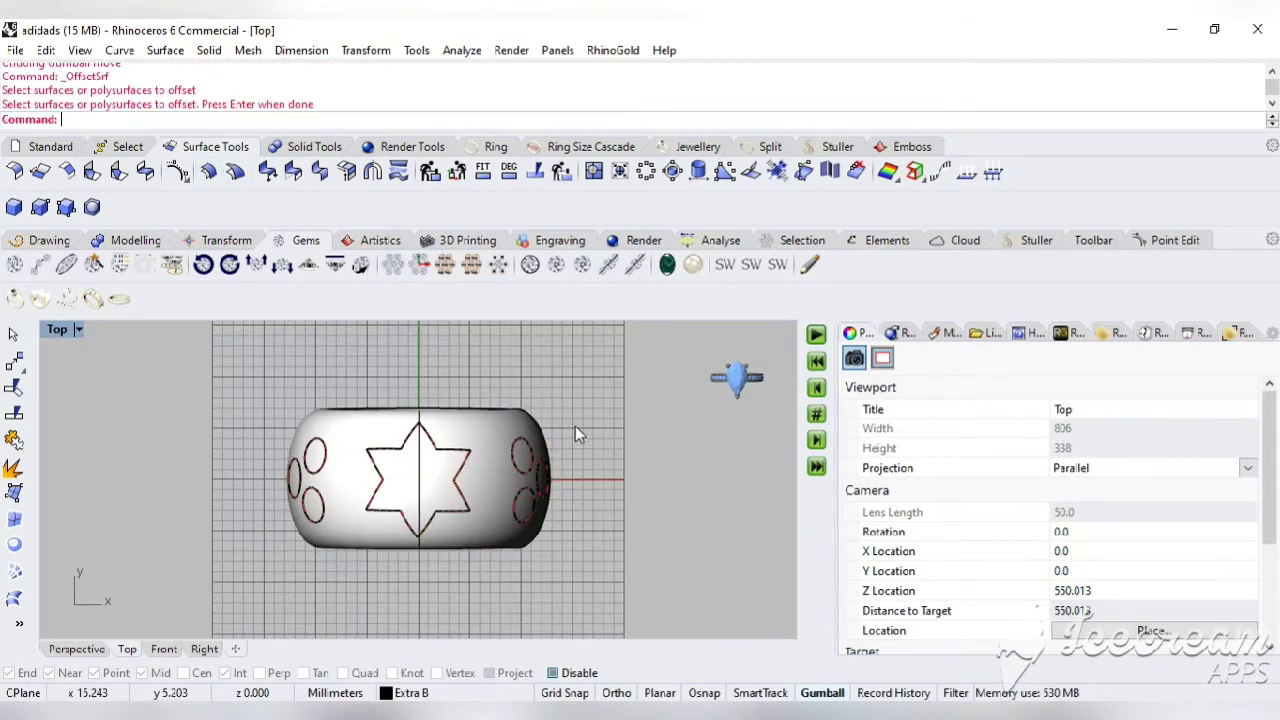
Offset the star surface and all six circle surfaces 0.6 mm inward with all directions flipped, as non-solid surfaces
click(209, 171)
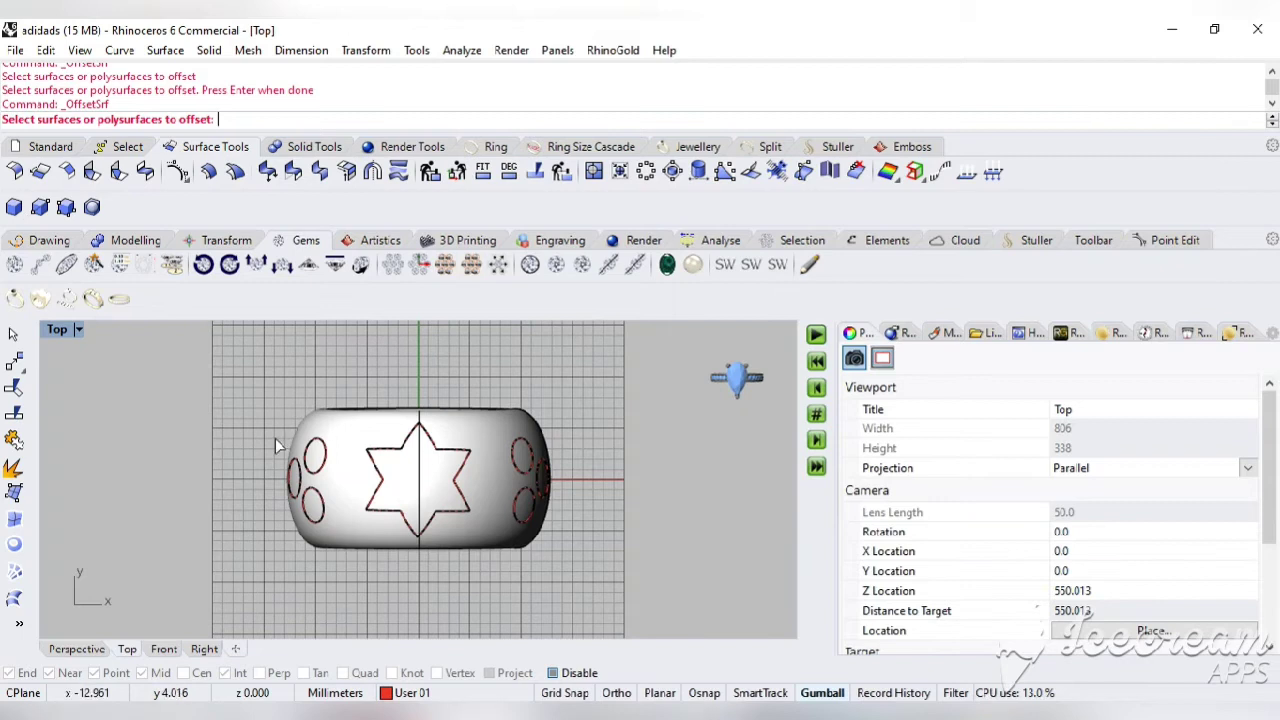
drag(310, 490, 636, 548)
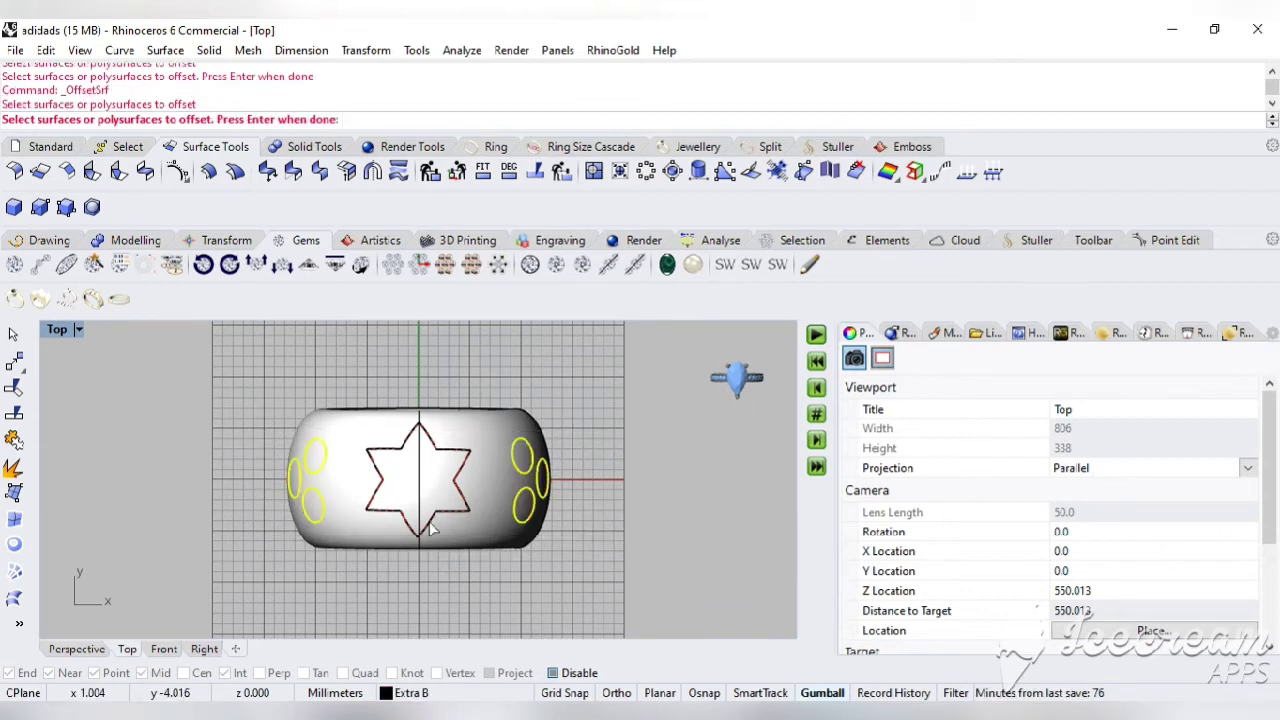
drag(392, 361, 475, 559)
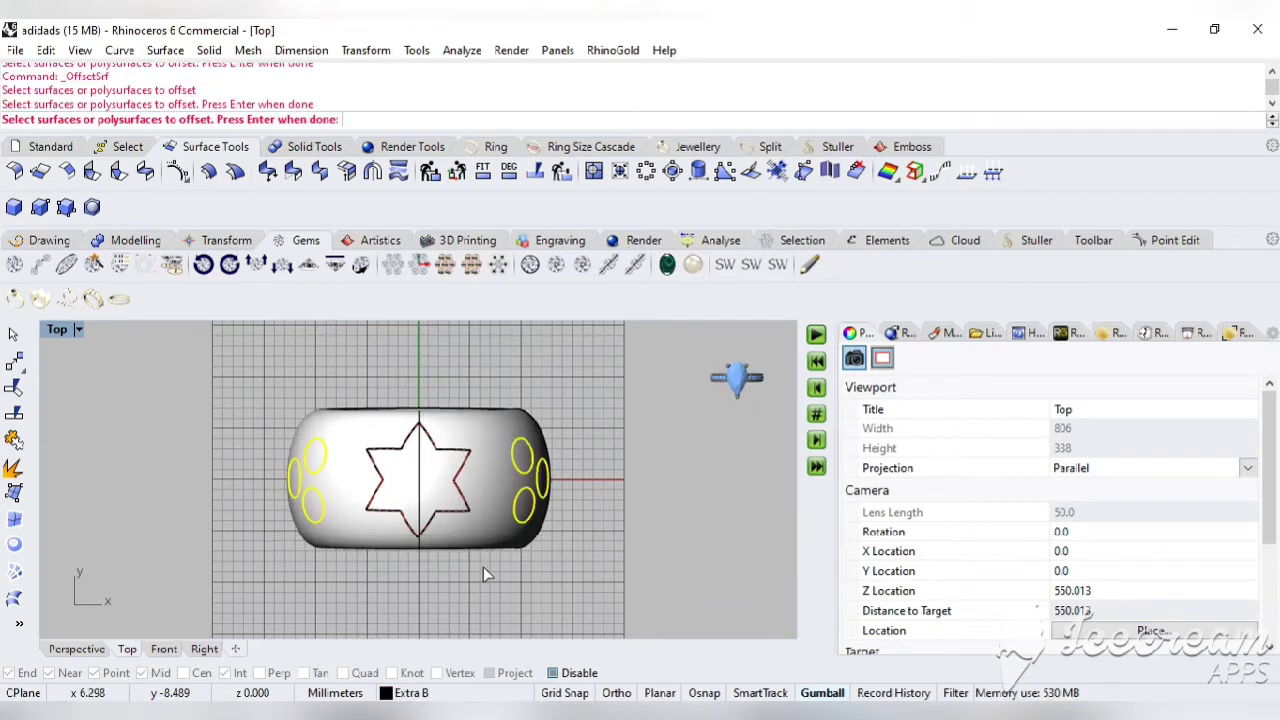
click(447, 470)
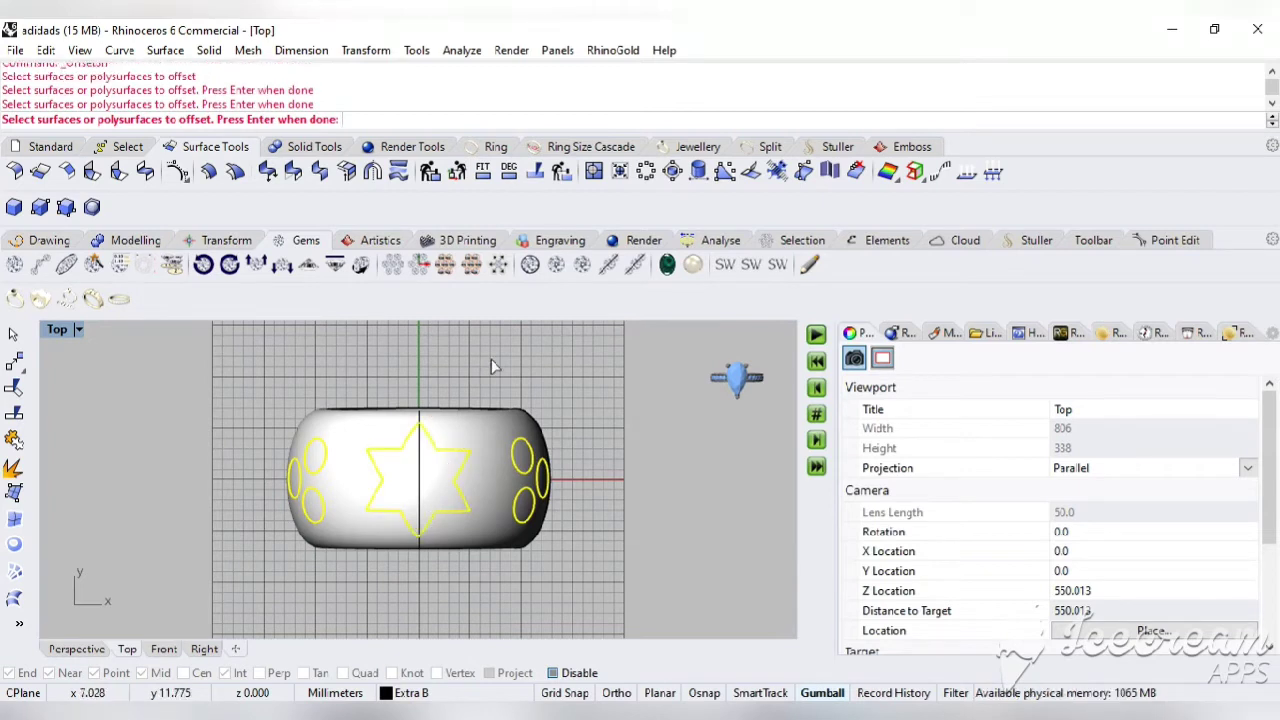
key(Return)
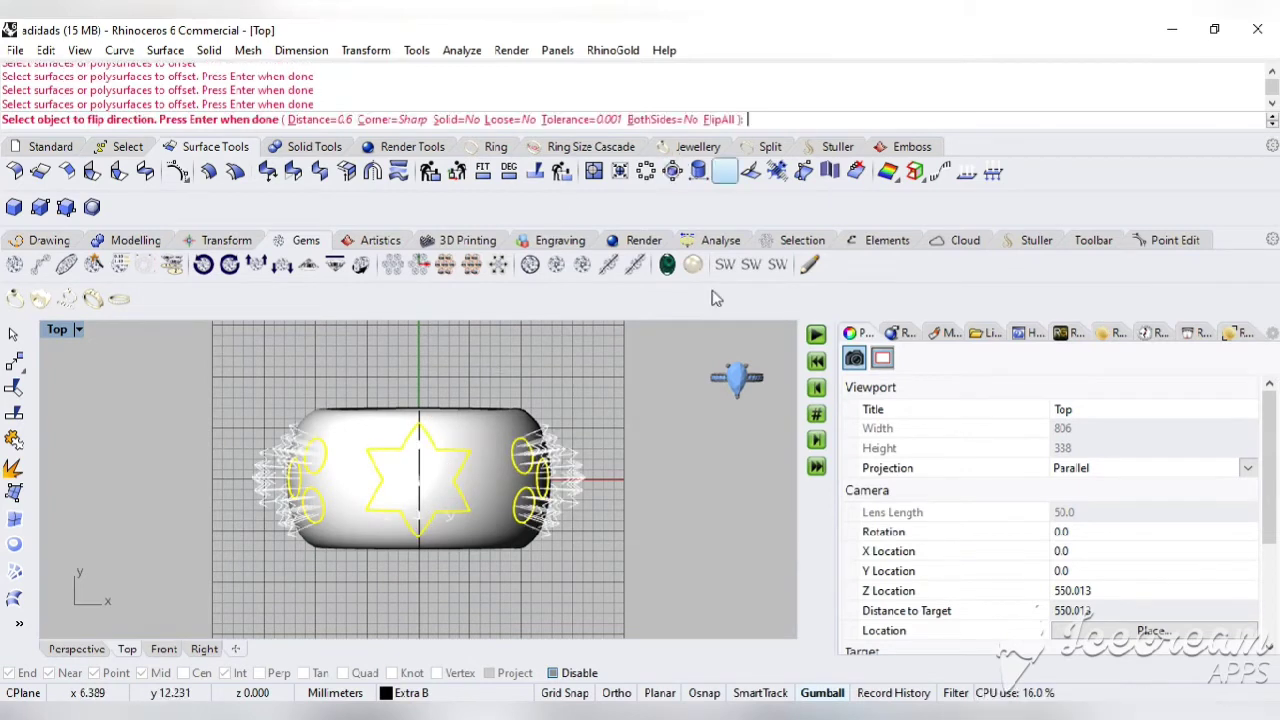
click(720, 120)
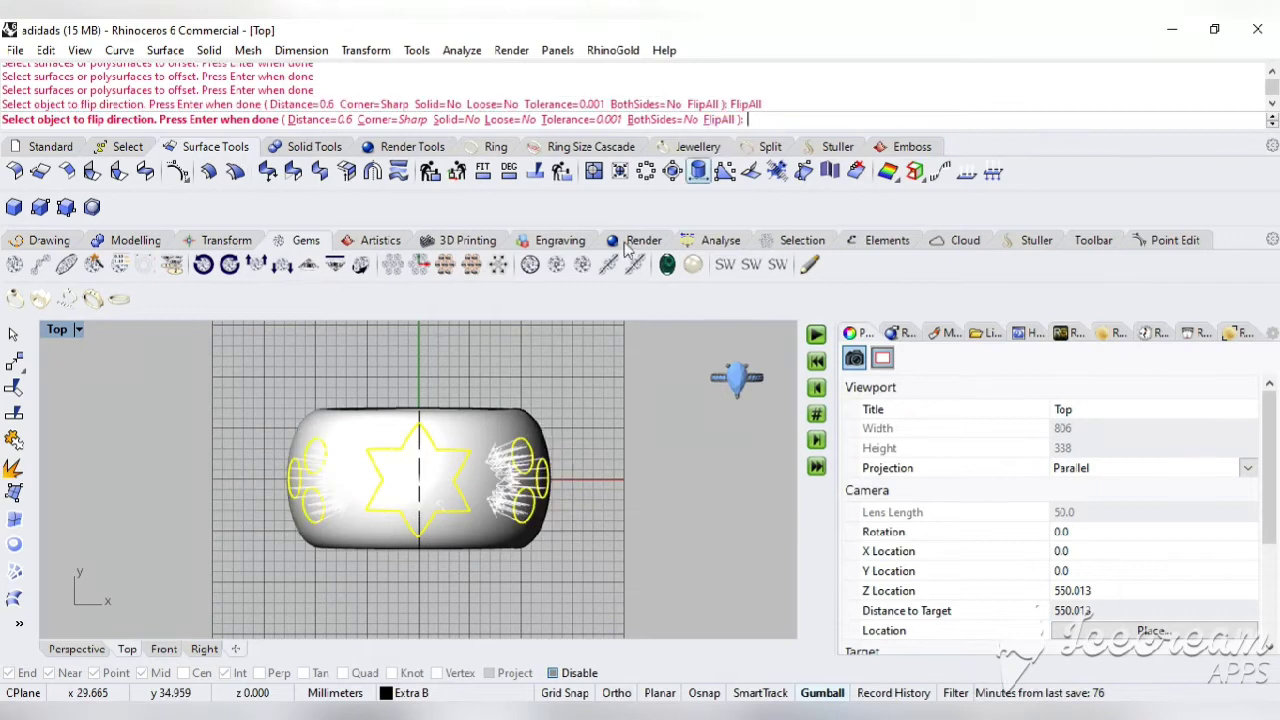
click(320, 120)
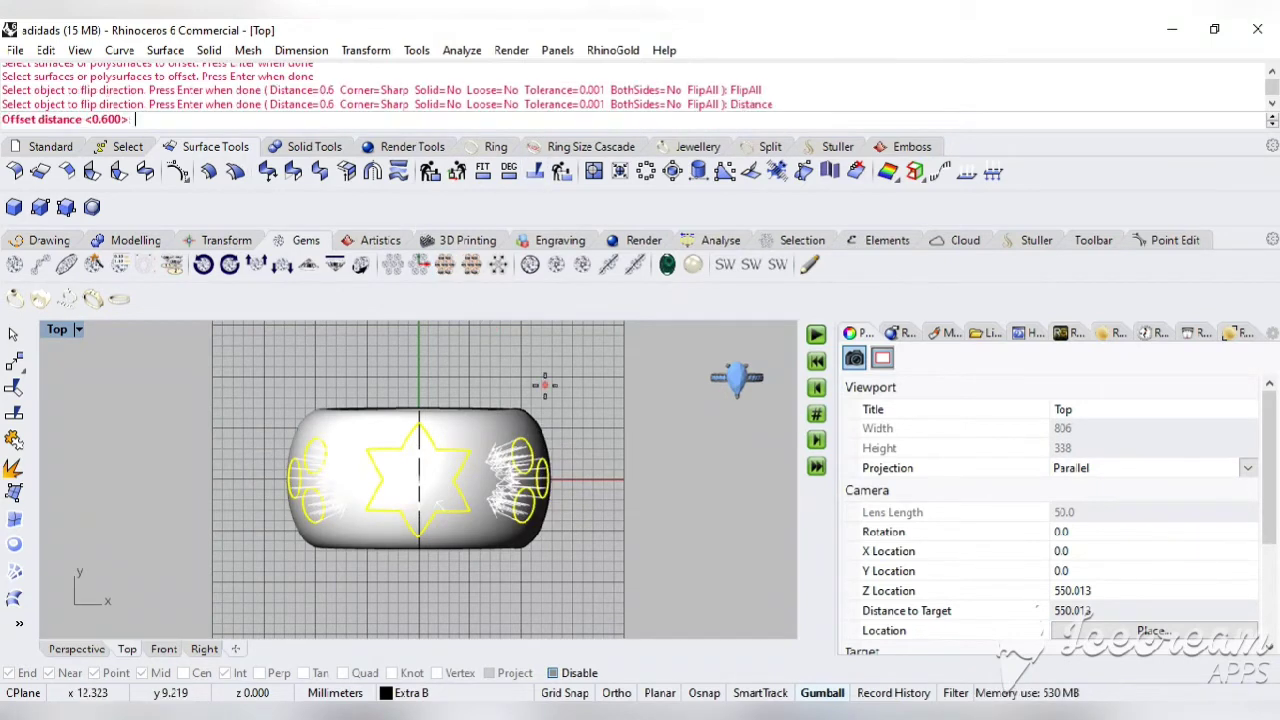
text(0.)
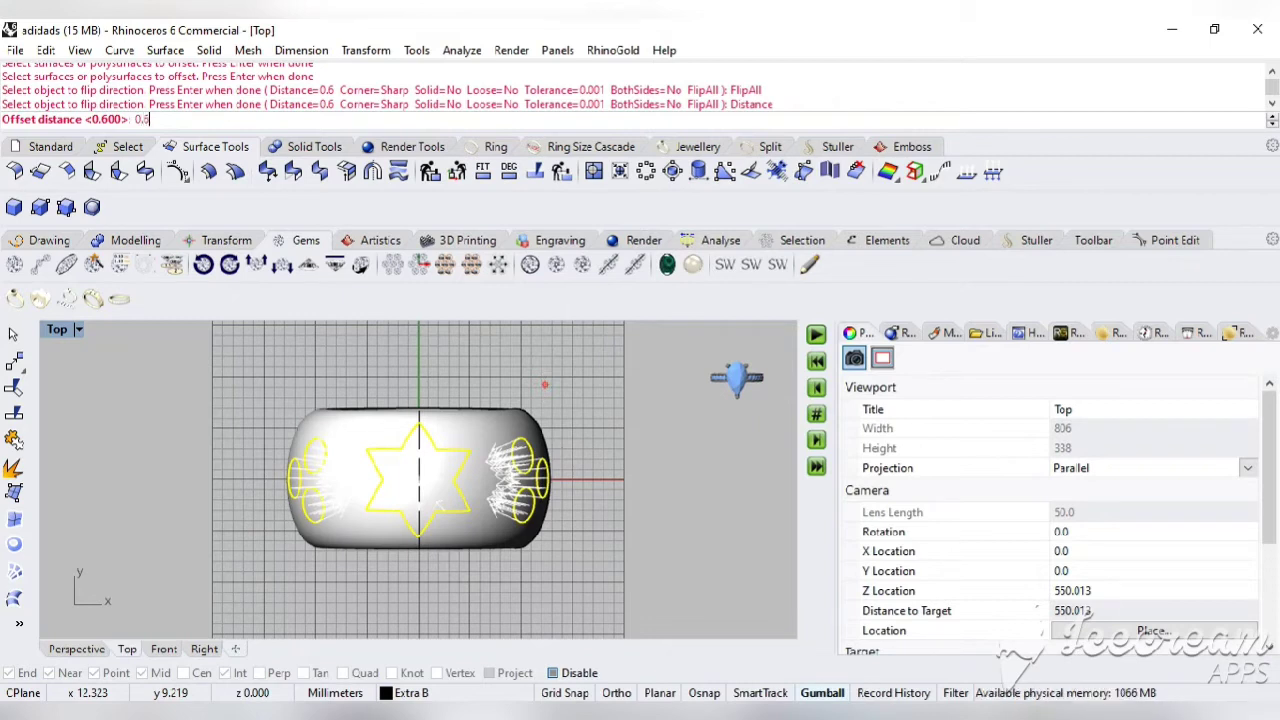
text(6)
key(Return)
key(Return)
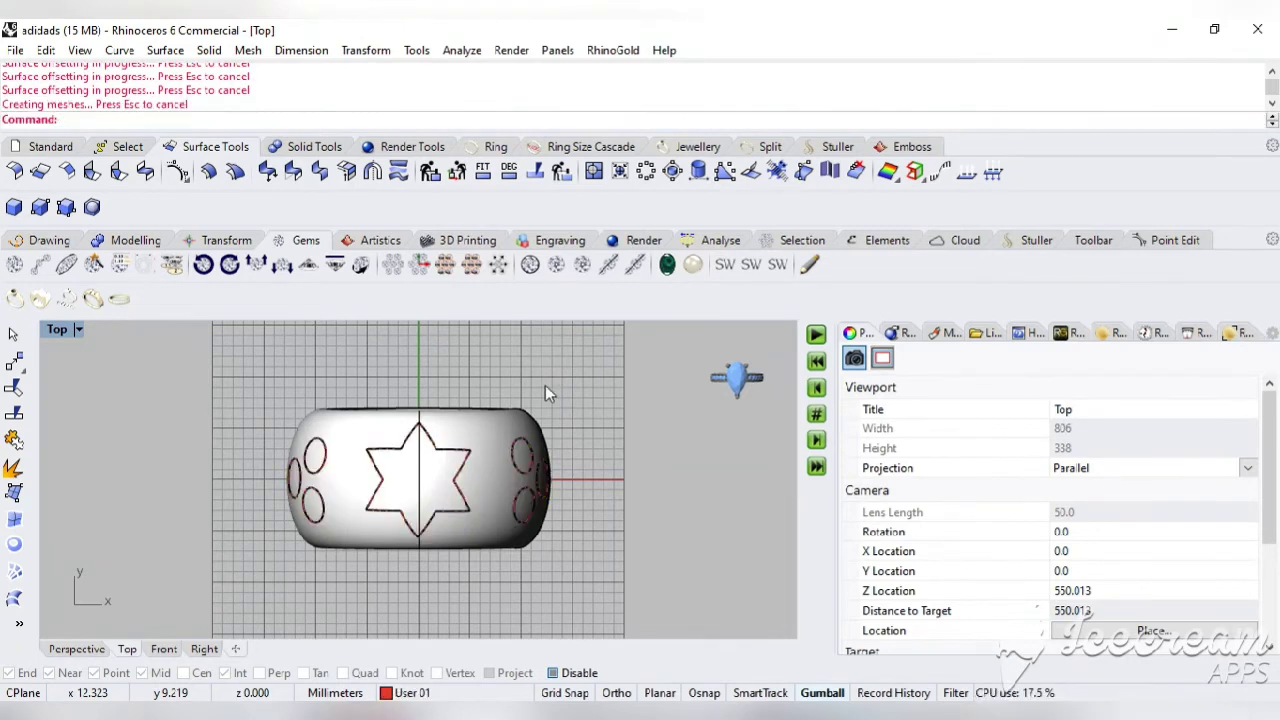
Delete the original outer star surface from the ring, keeping its inward offset copy
click(440, 492)
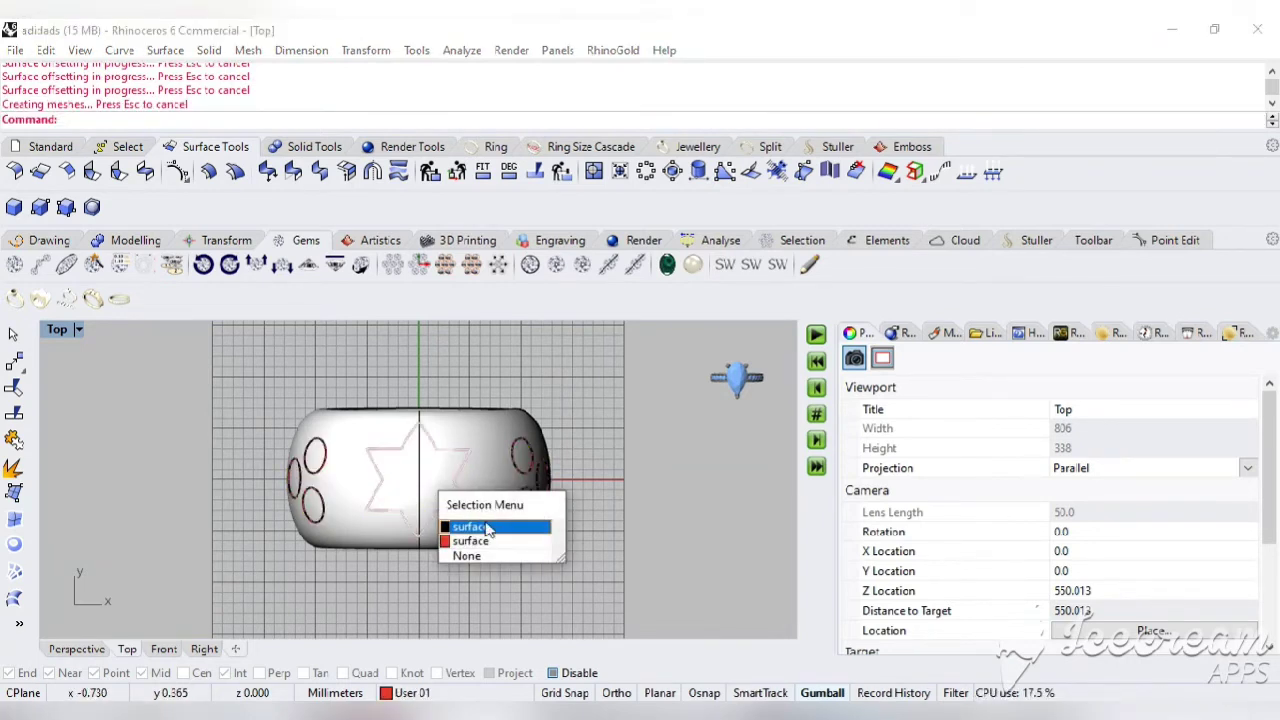
click(486, 524)
key(Delete)
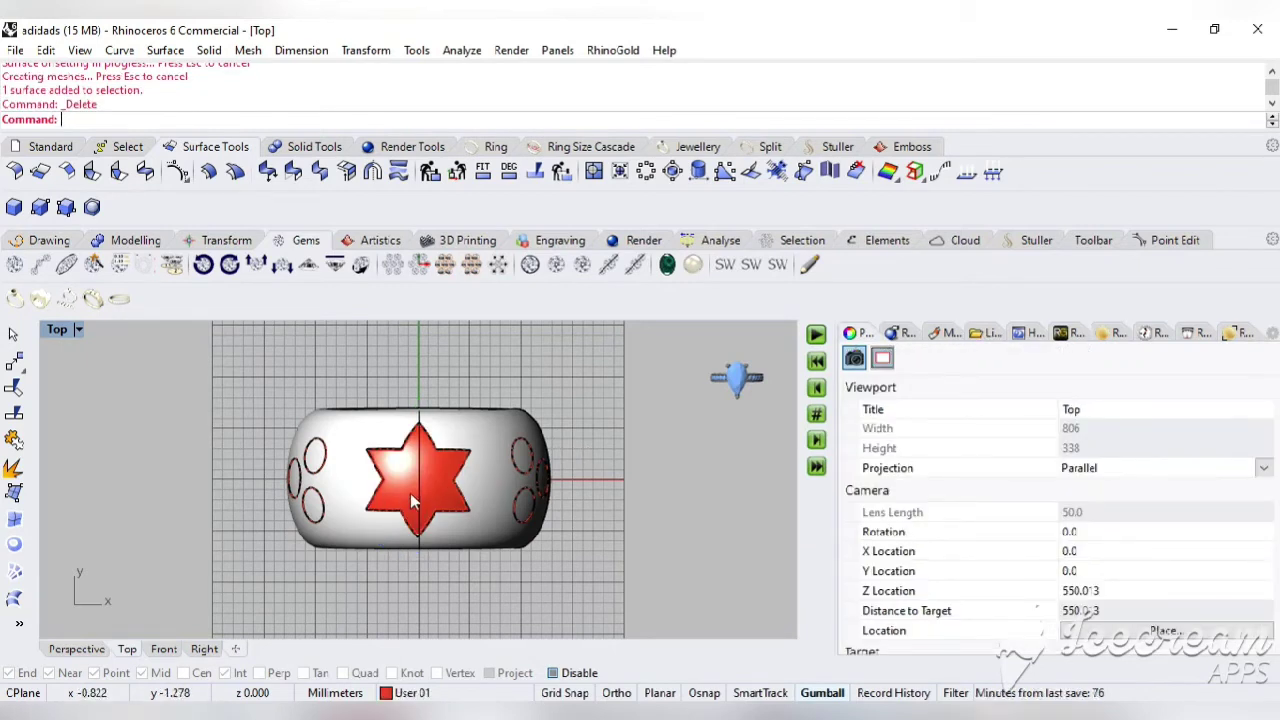
Try moving the offset red star surface away from its recess and undo that move
scroll(430, 476, up, 3)
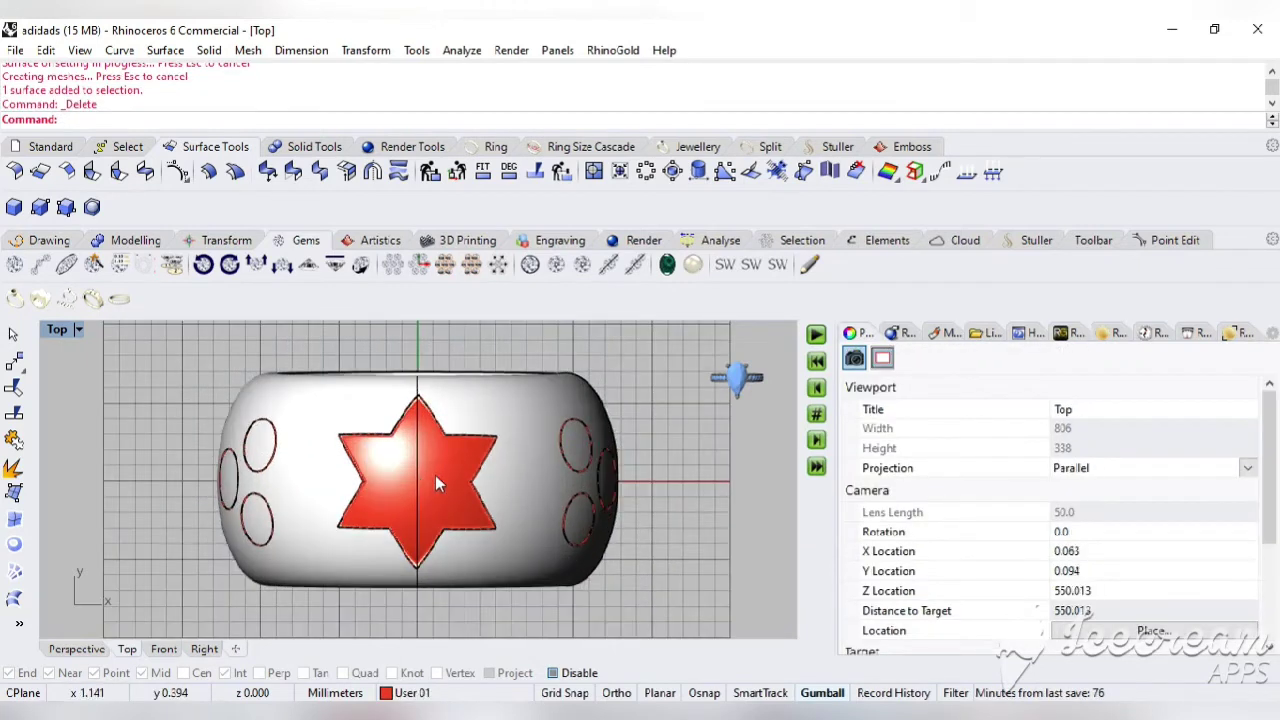
click(435, 475)
drag(435, 475, 602, 414)
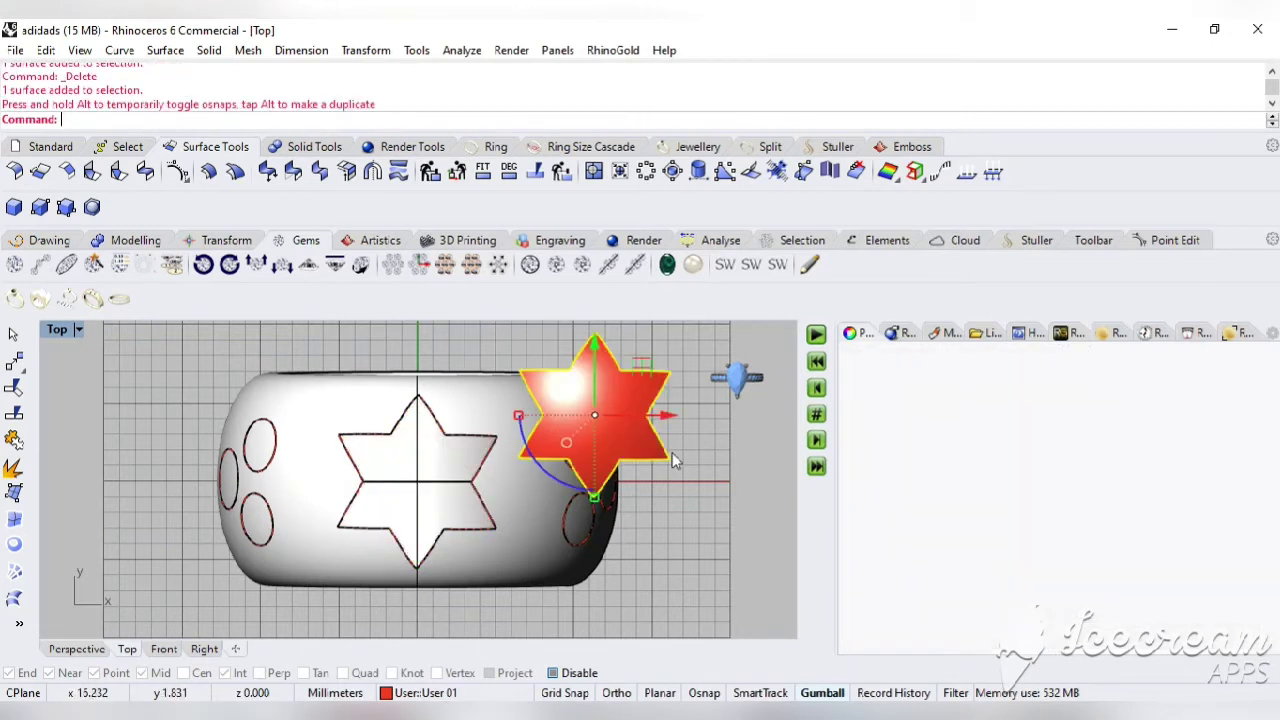
key(ctrl+z)
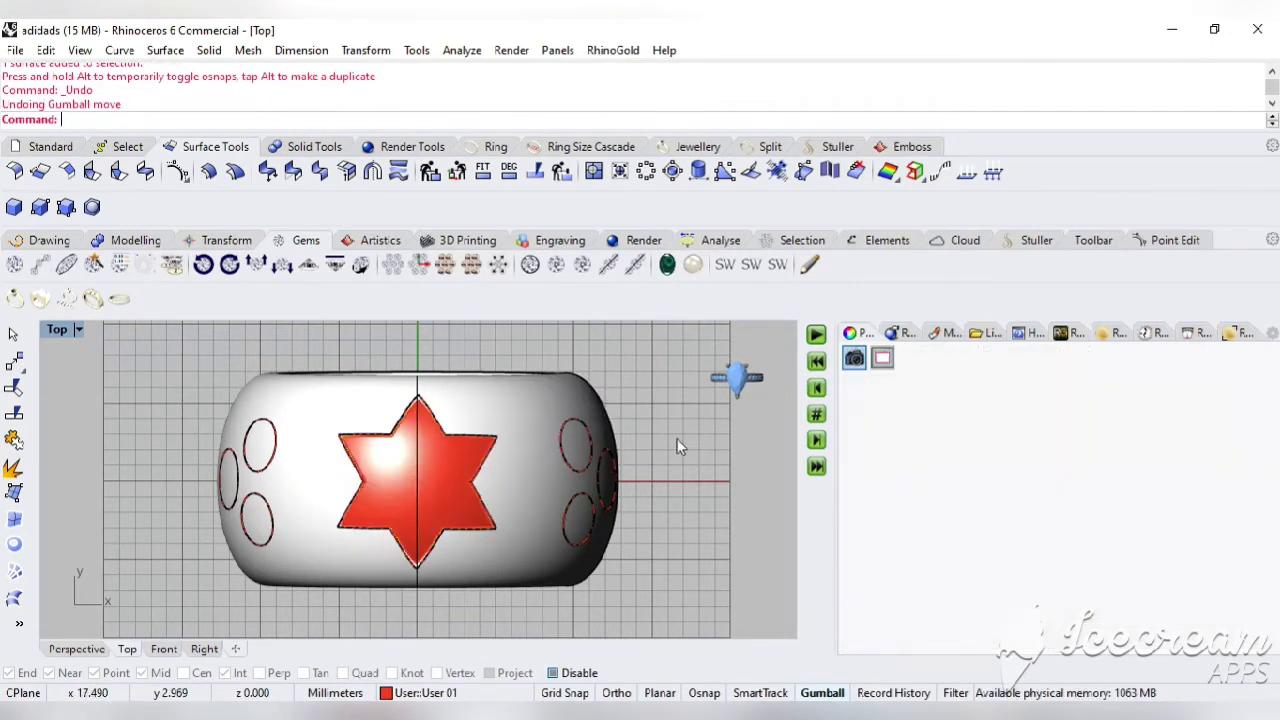
Delete the three original outer circle surfaces on one side of the star, keeping their red offset copies
click(265, 452)
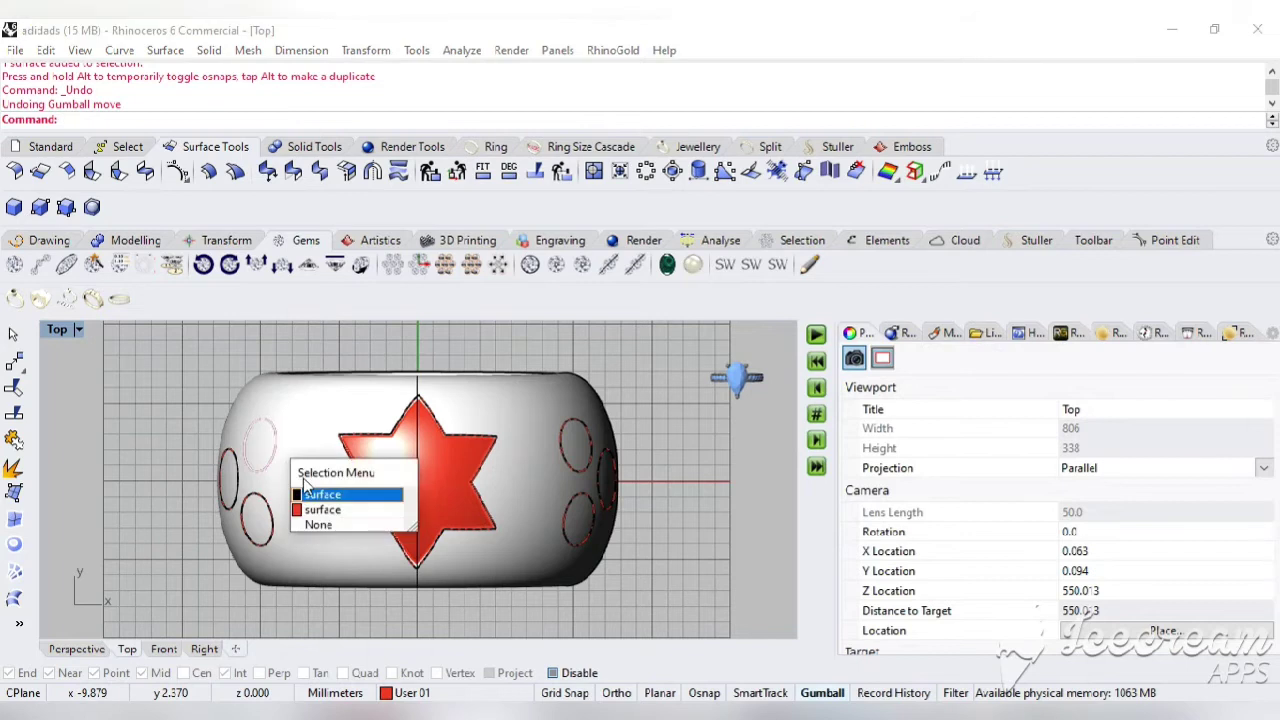
click(312, 491)
key(Delete)
click(228, 490)
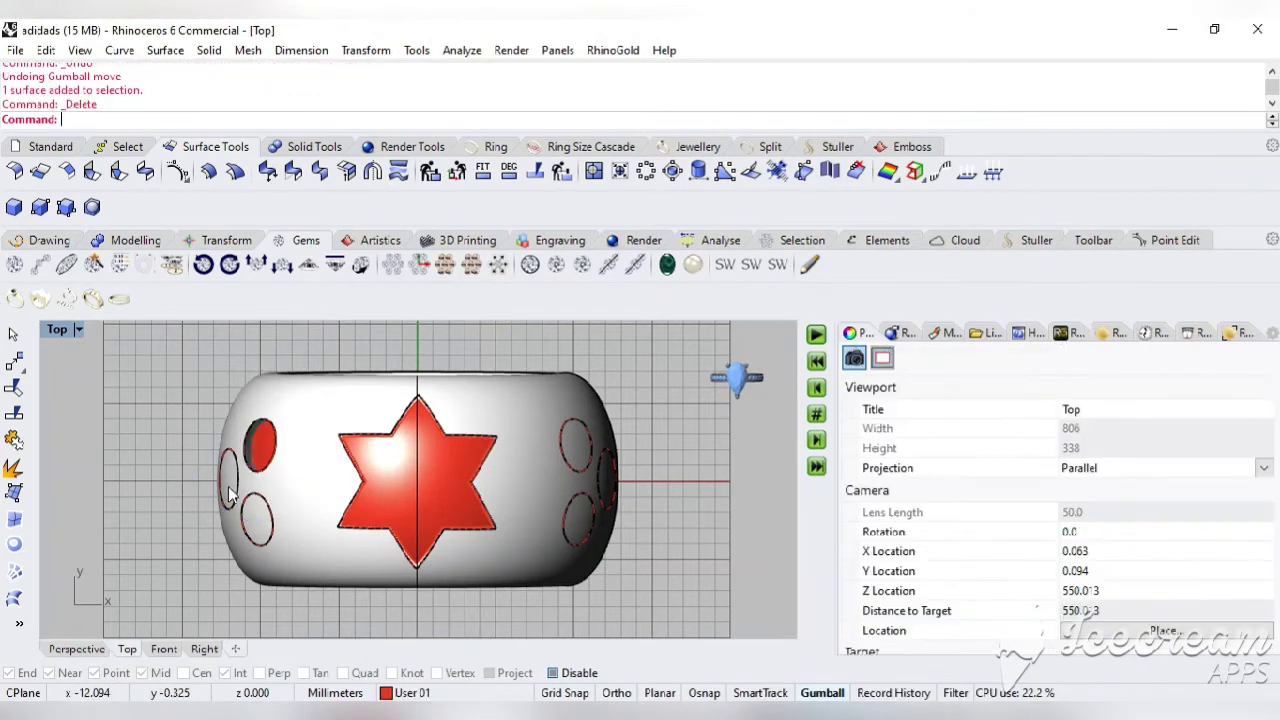
key(Delete)
click(228, 492)
click(281, 540)
key(Delete)
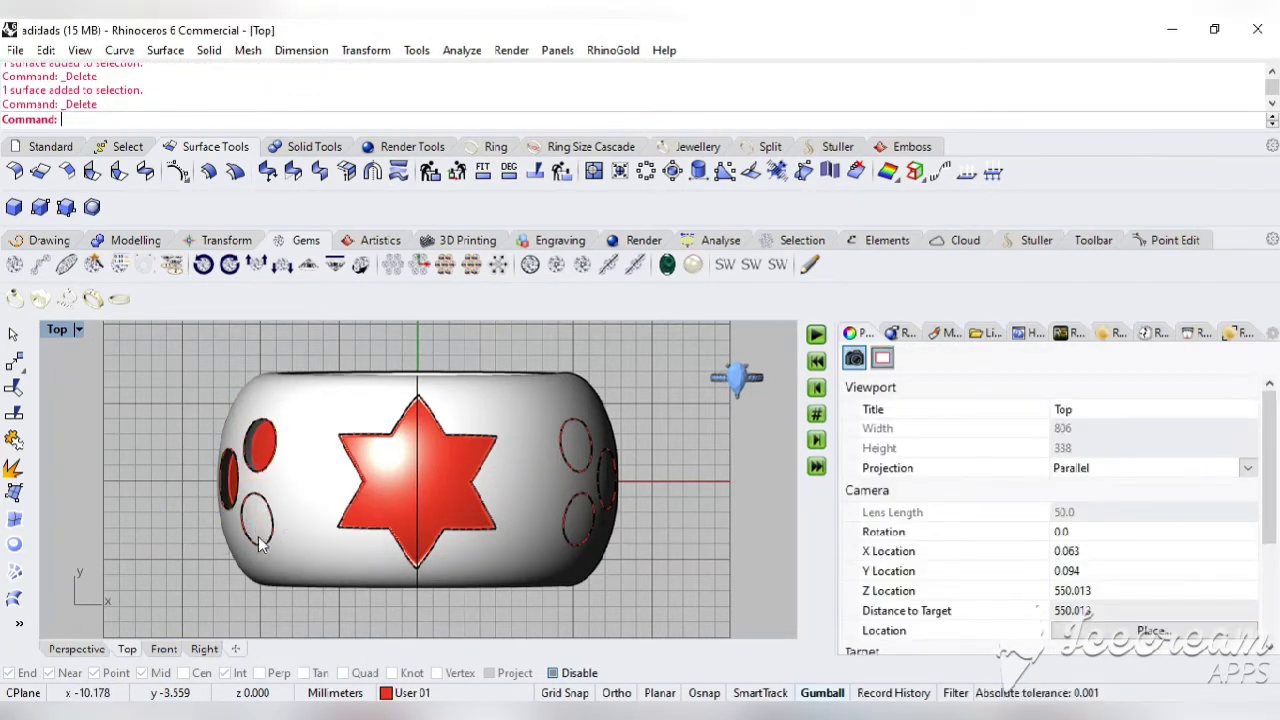
click(258, 536)
click(300, 577)
key(Delete)
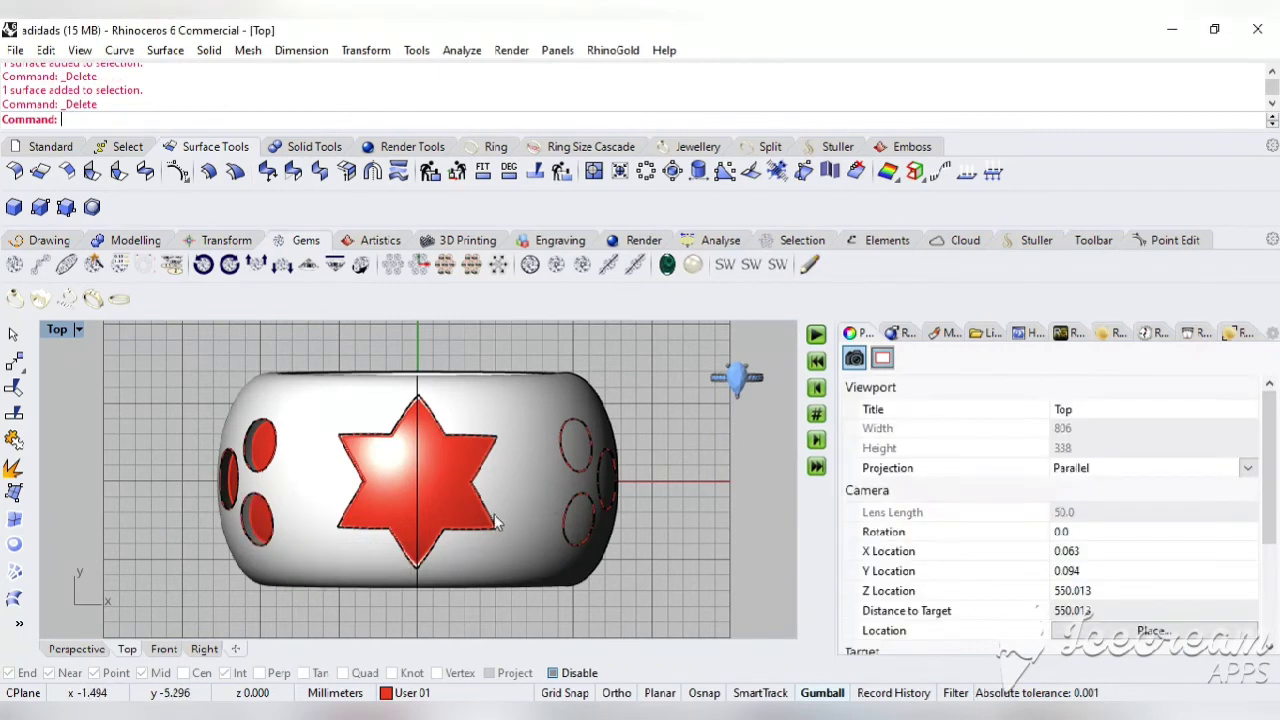
Delete the three original outer circle surfaces on the opposite side of the star, keeping their red offset copies
click(50, 146)
click(277, 171)
drag(600, 465, 520, 462)
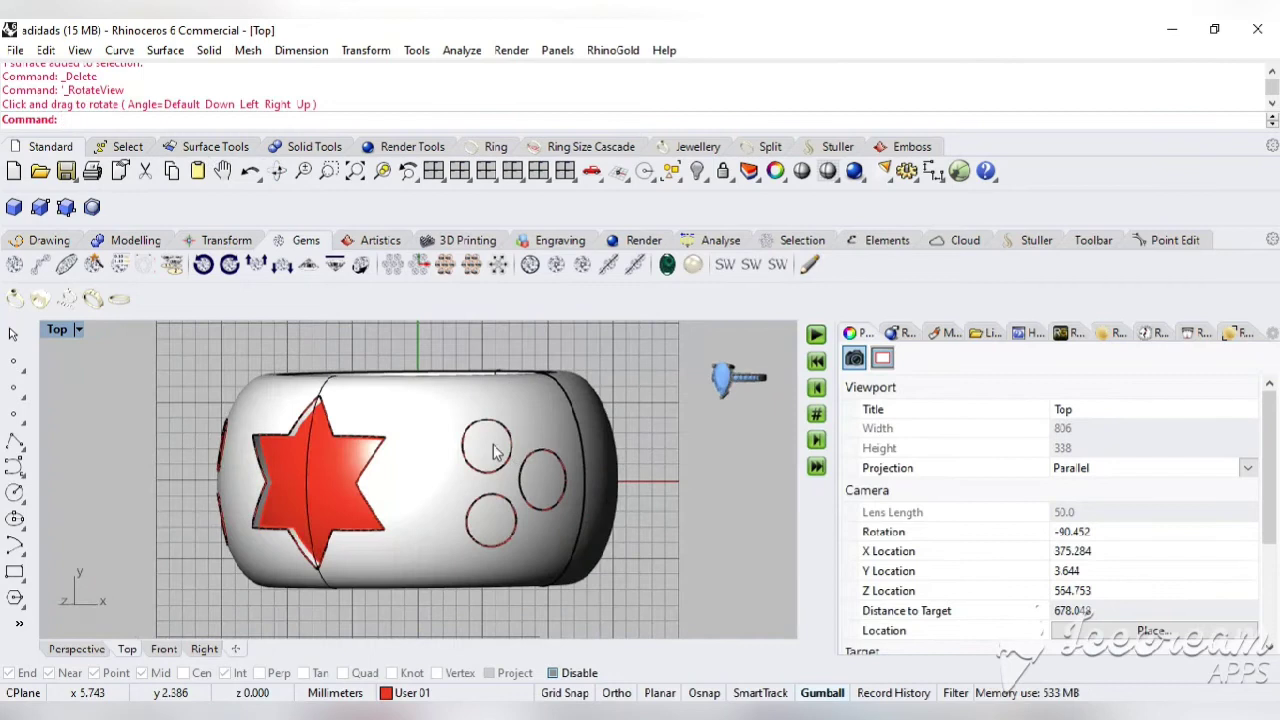
click(495, 452)
click(559, 491)
key(Delete)
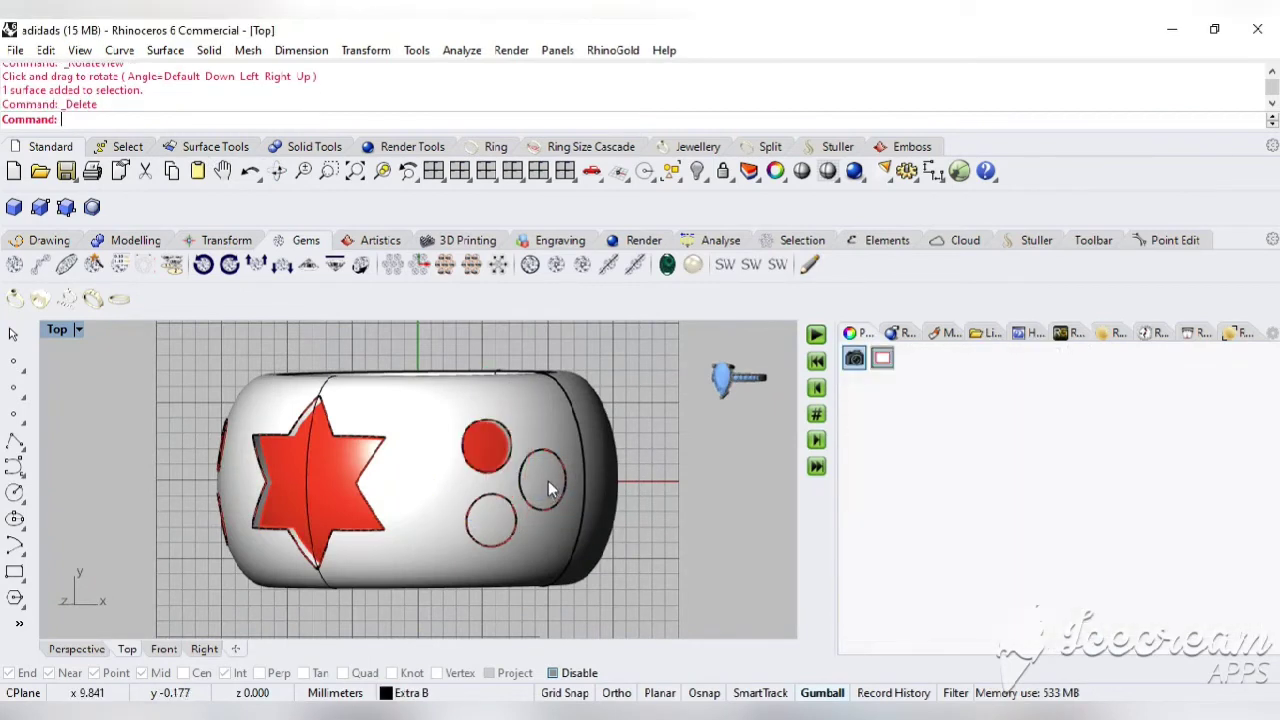
click(553, 487)
click(598, 528)
key(Delete)
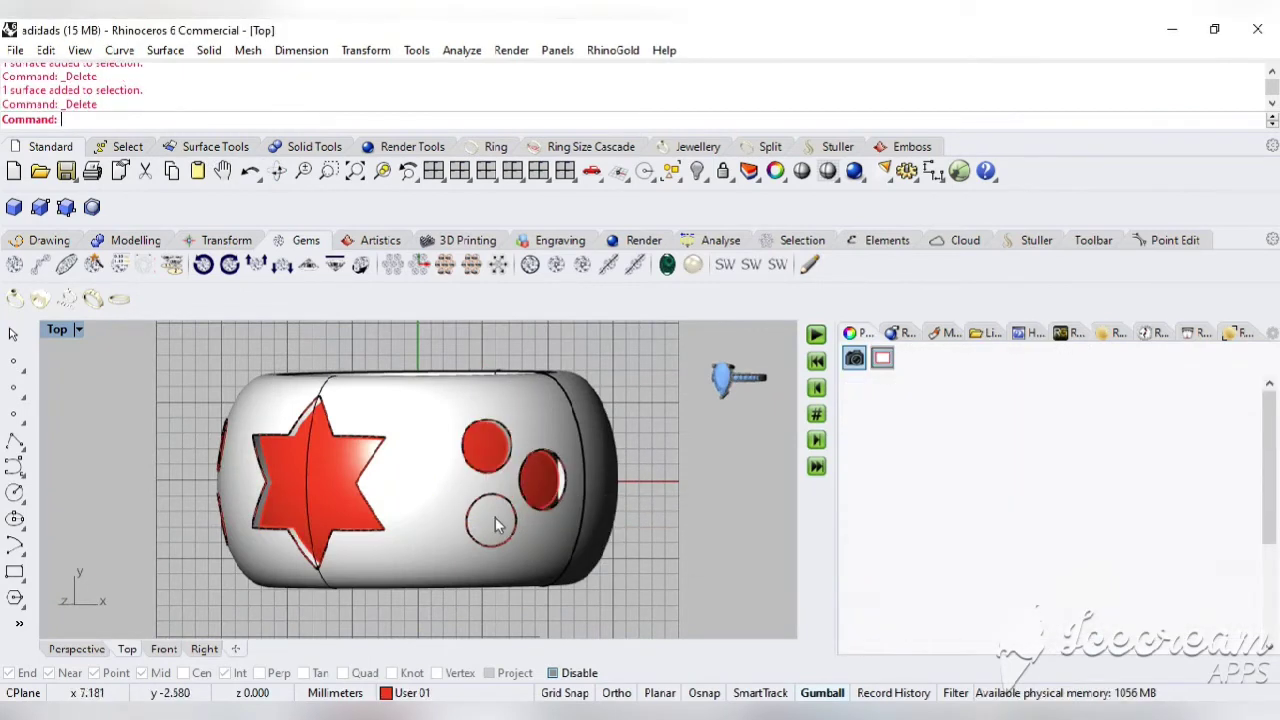
click(495, 525)
click(575, 563)
key(Delete)
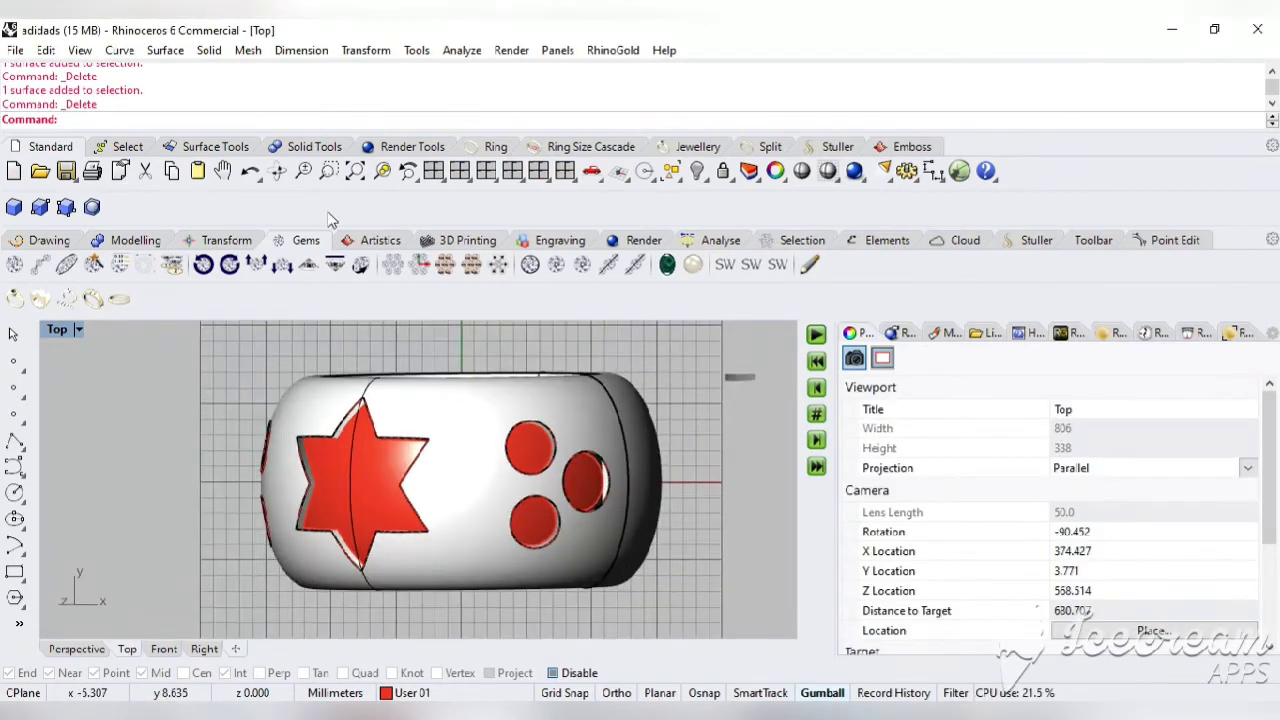
Start a new Millgrain for the edge of the star recess
click(277, 171)
drag(400, 520, 450, 600)
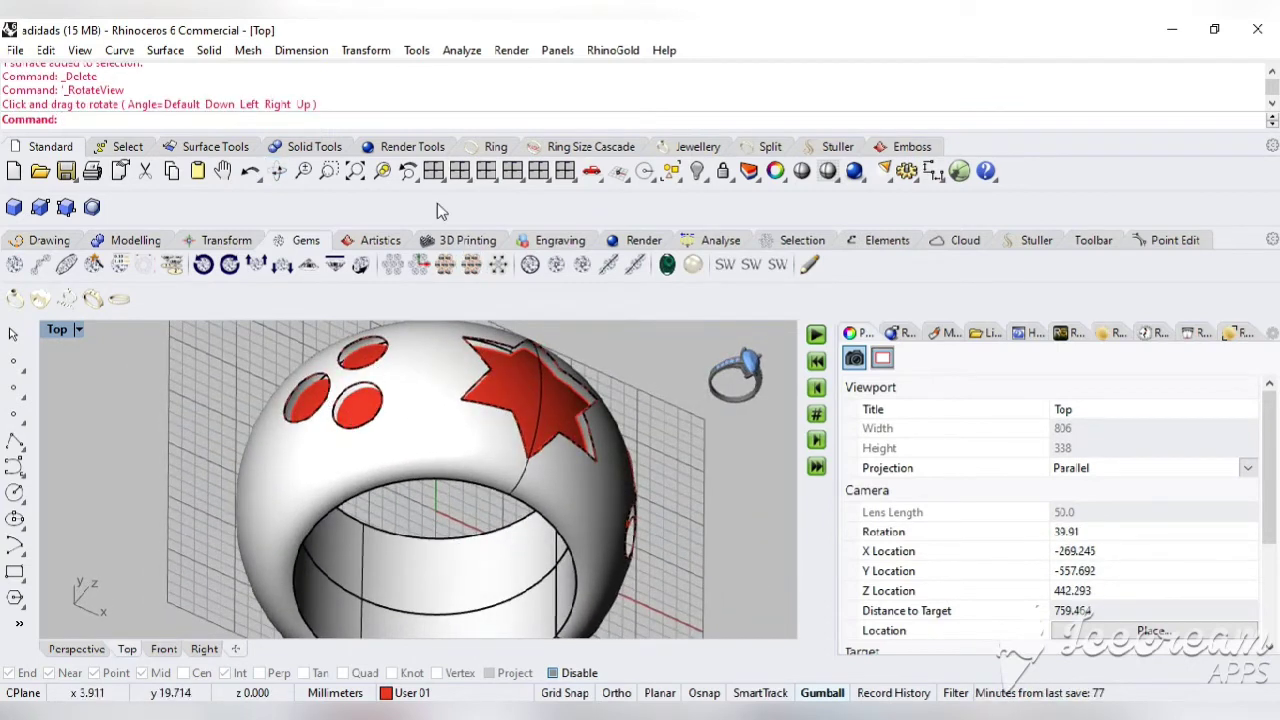
click(277, 171)
drag(277, 171, 612, 180)
click(700, 146)
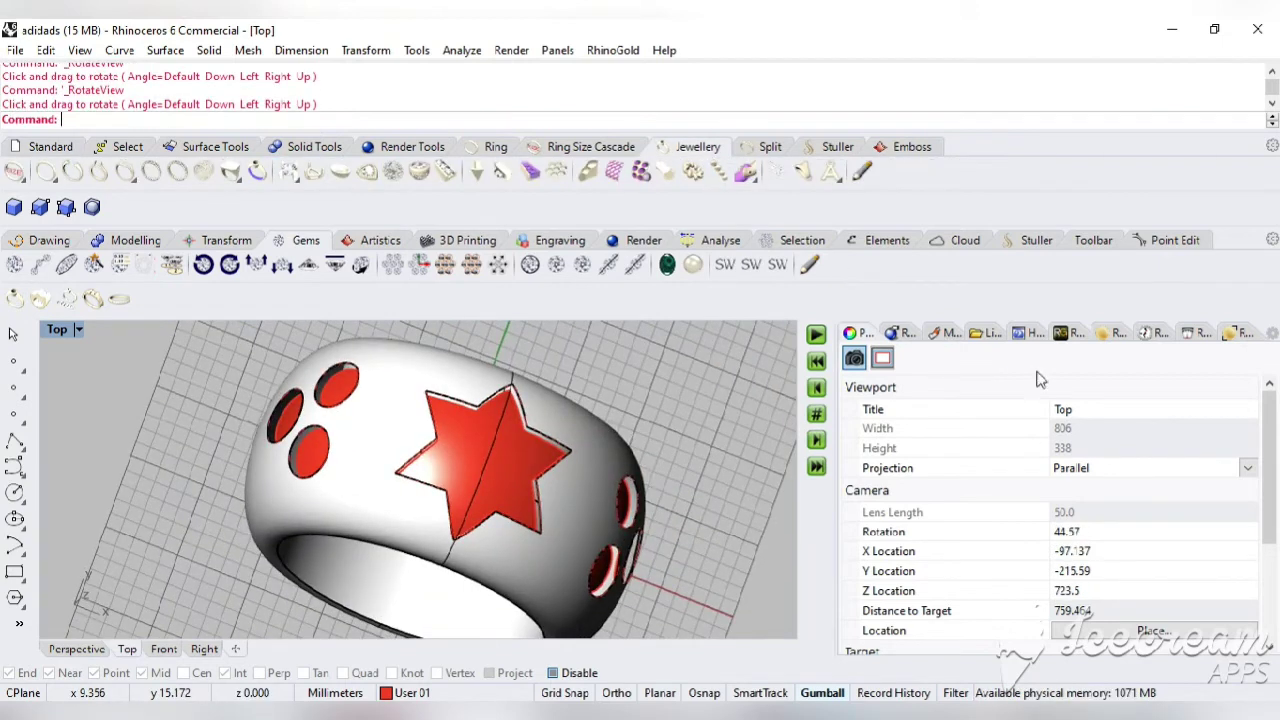
click(1068, 336)
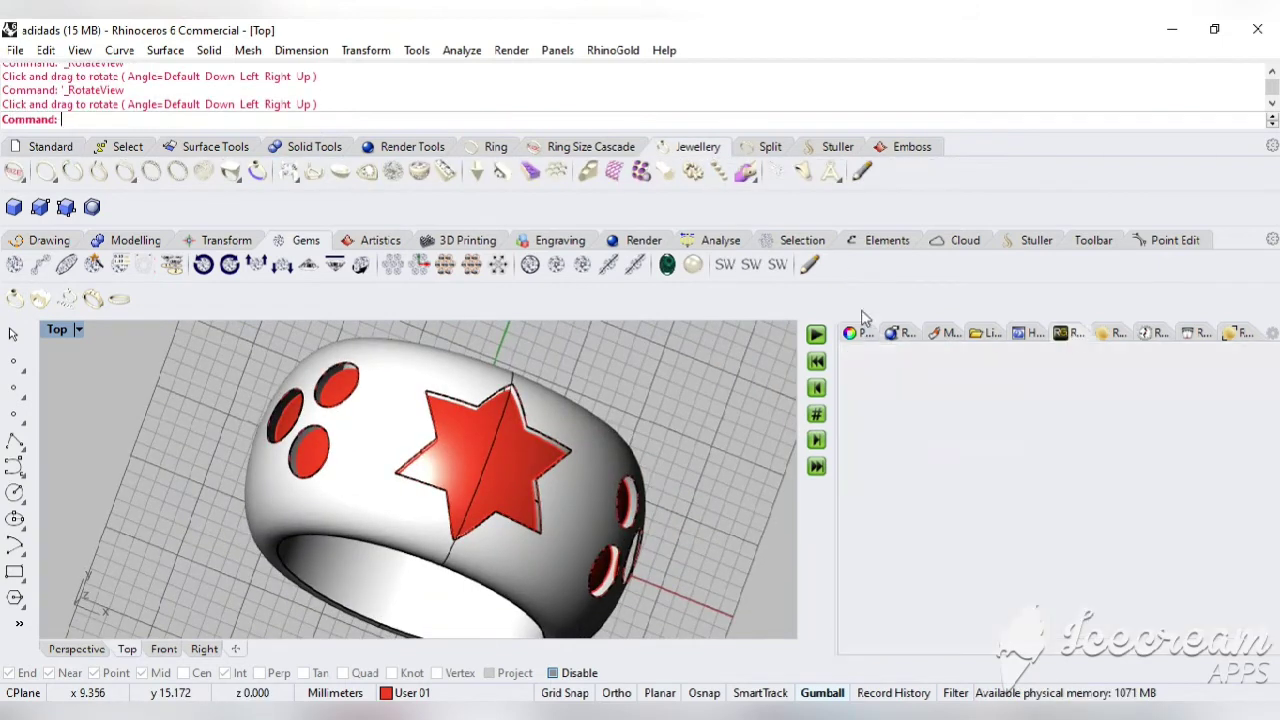
click(722, 176)
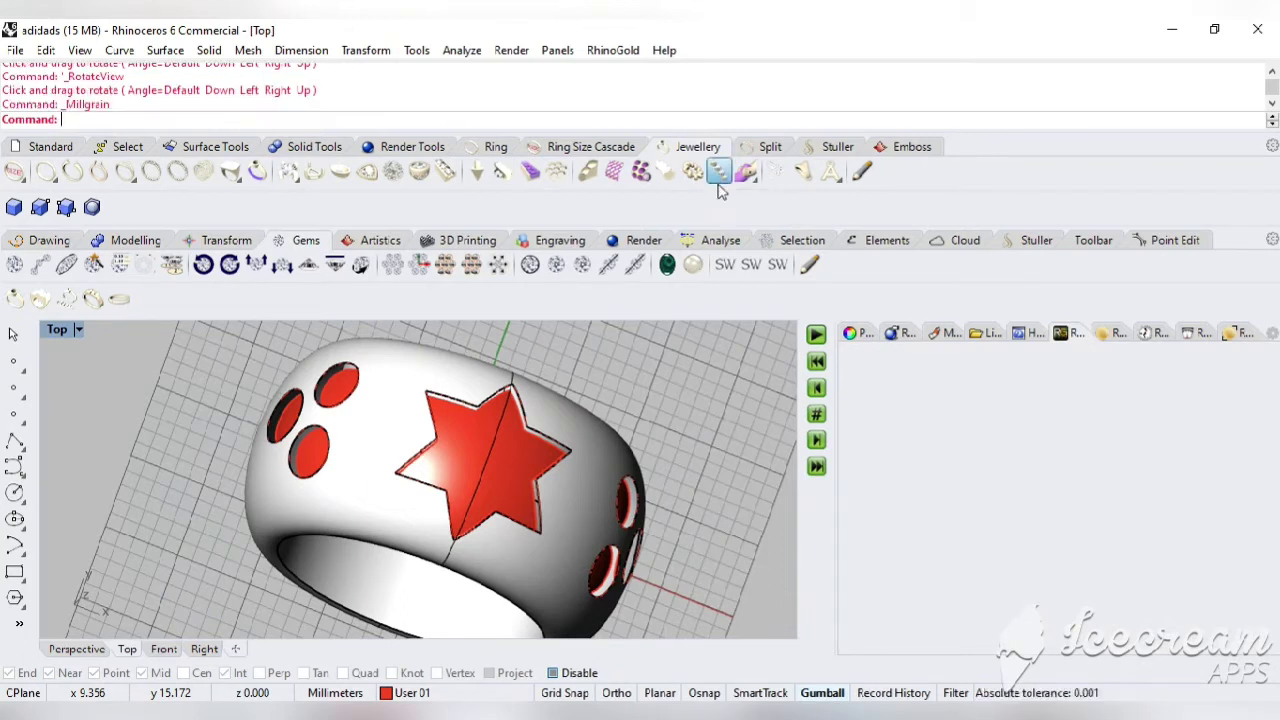
scroll(495, 443, up, 2)
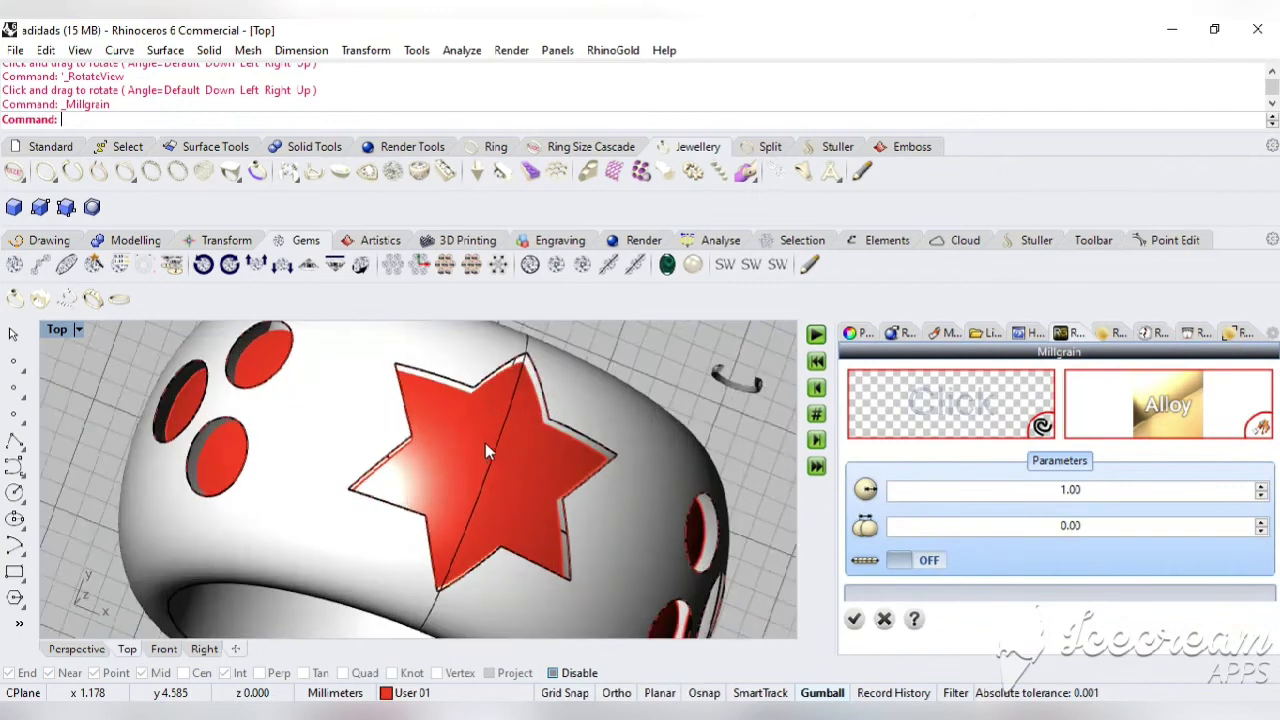
Delete the leftover star outline curve lying on the recess edge
click(503, 374)
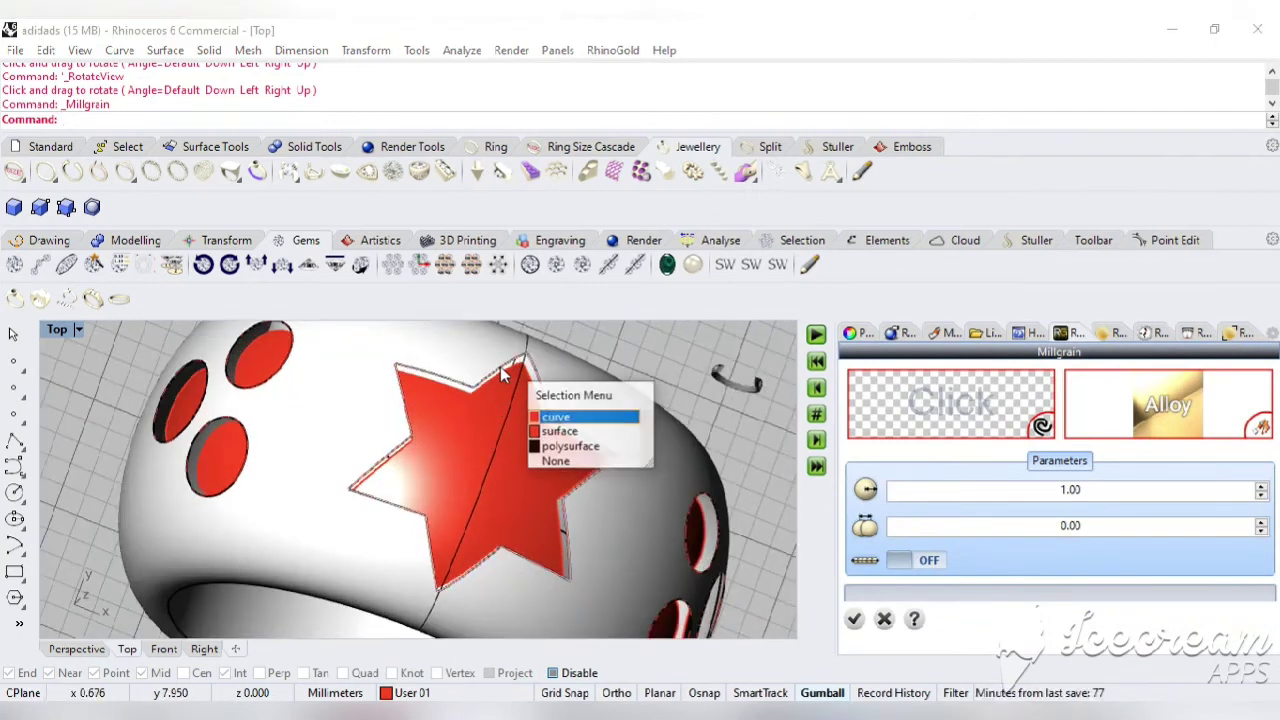
click(570, 419)
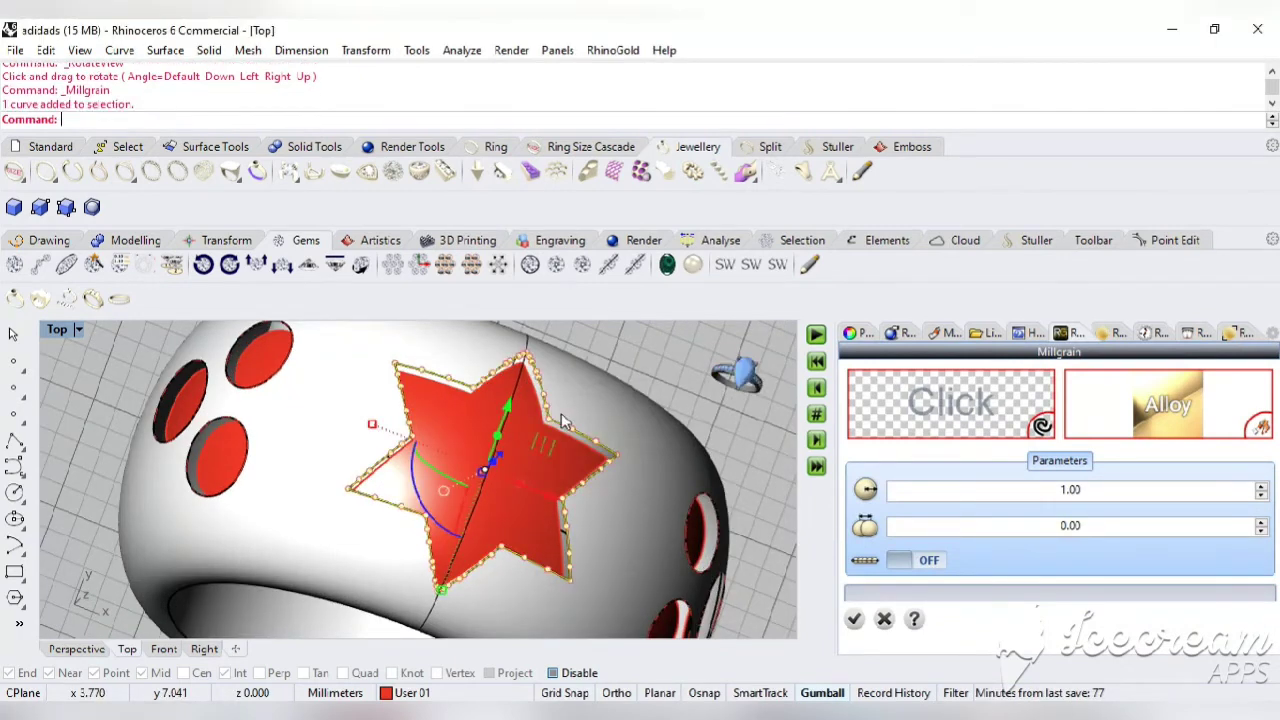
key(Escape)
click(609, 433)
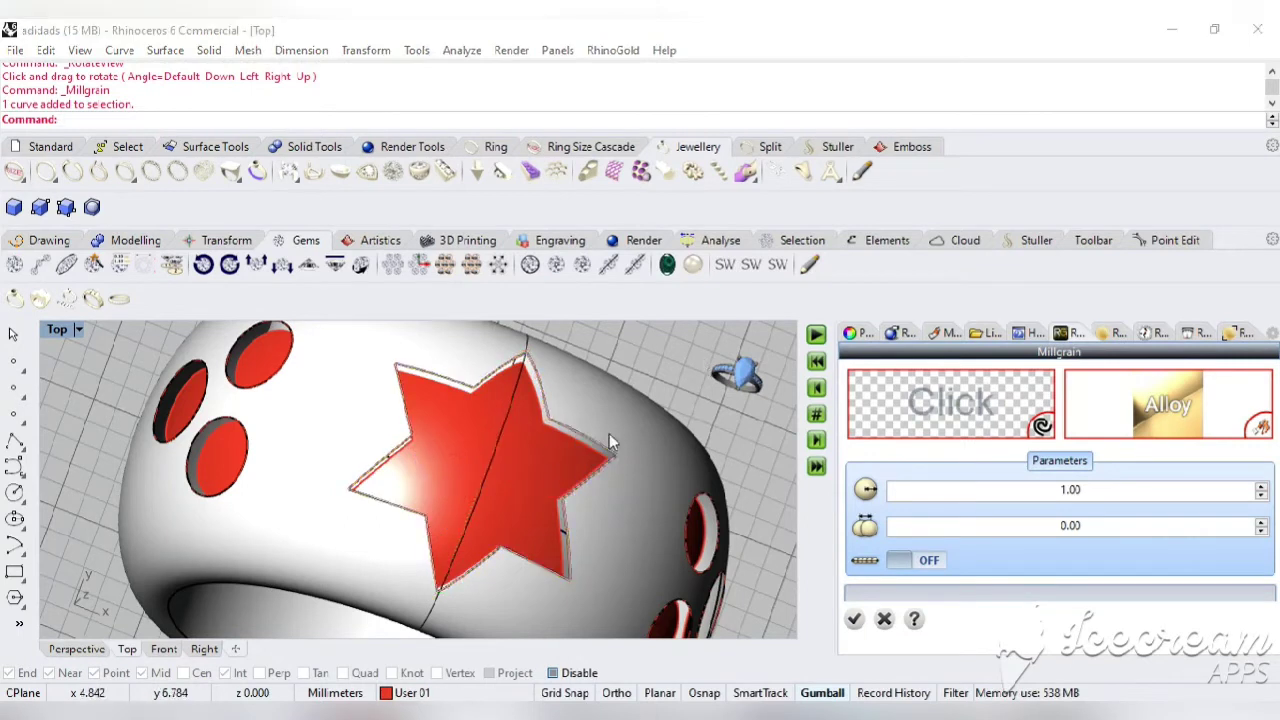
click(668, 480)
key(Delete)
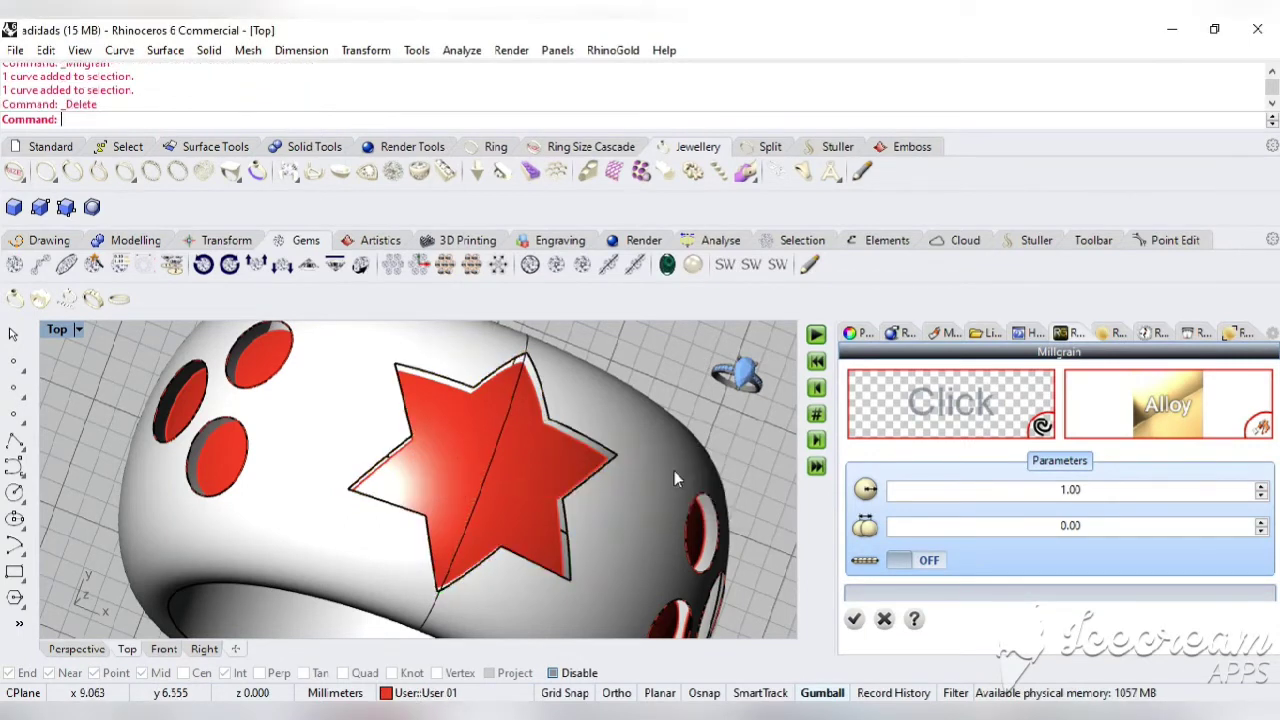
Pick the first run of ring polysurface edges around the star recess as millgrain curves
click(575, 435)
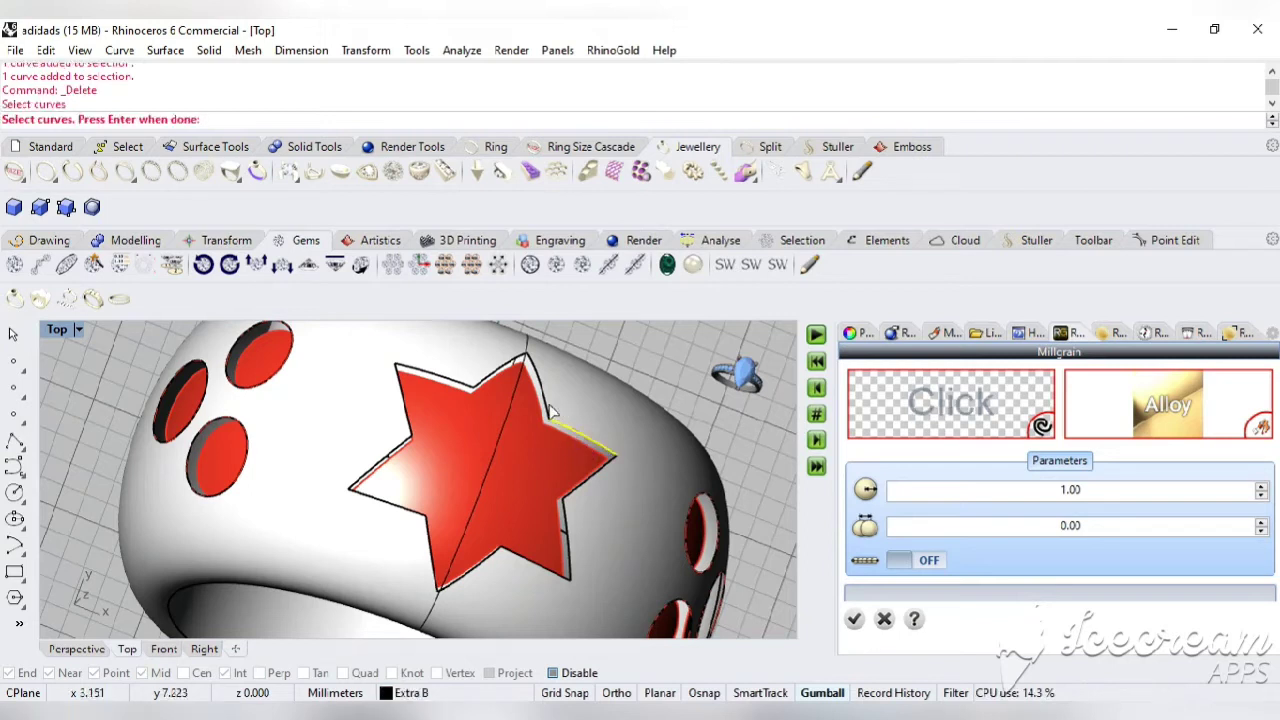
click(547, 404)
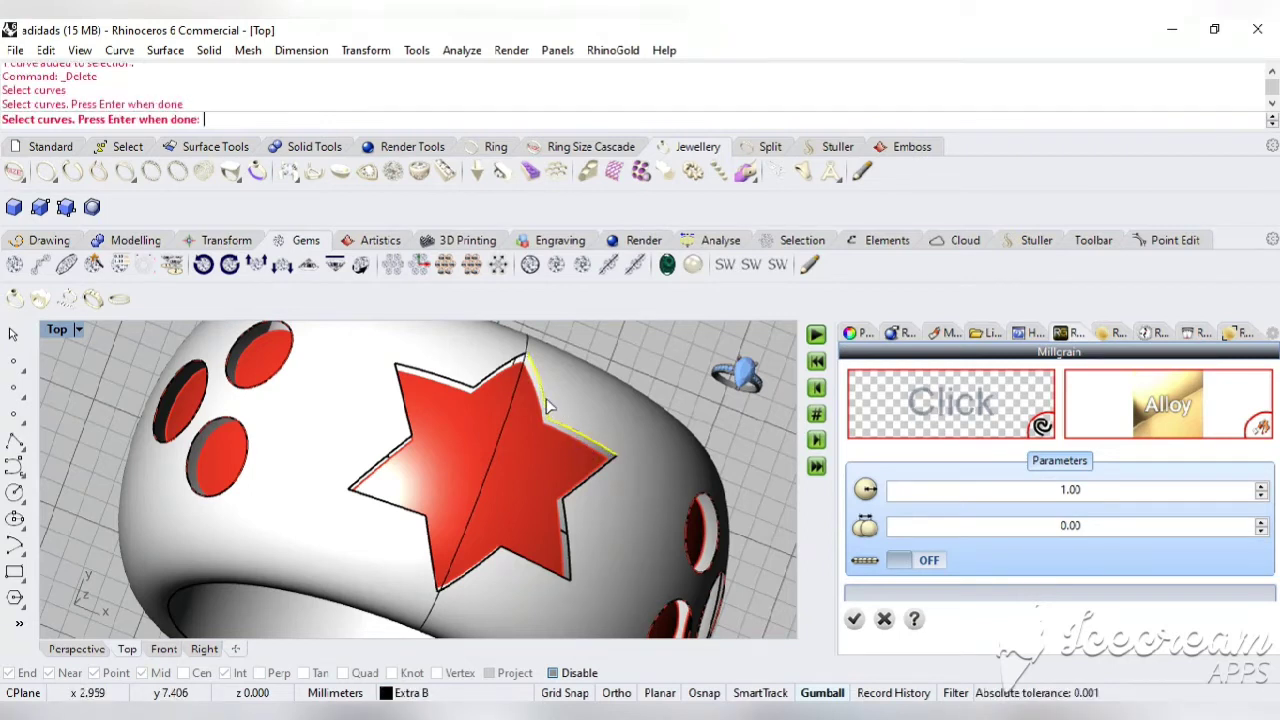
click(500, 373)
click(440, 377)
click(403, 450)
click(411, 426)
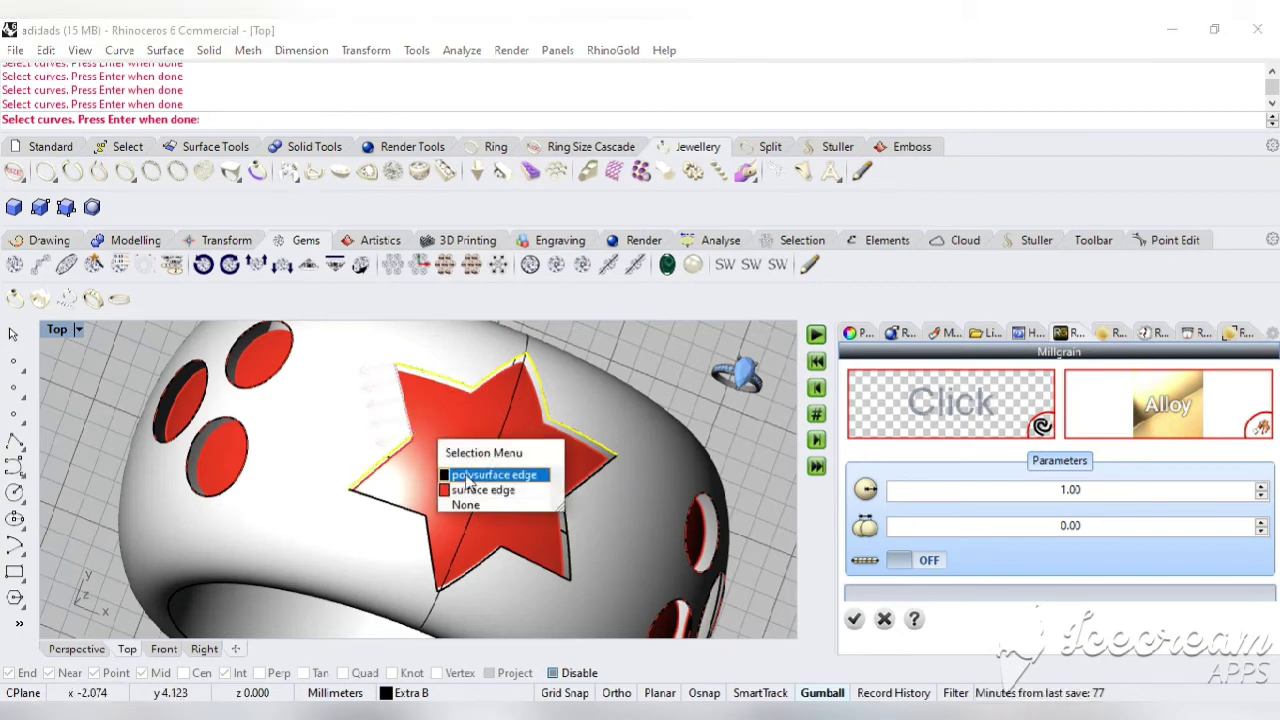
click(468, 470)
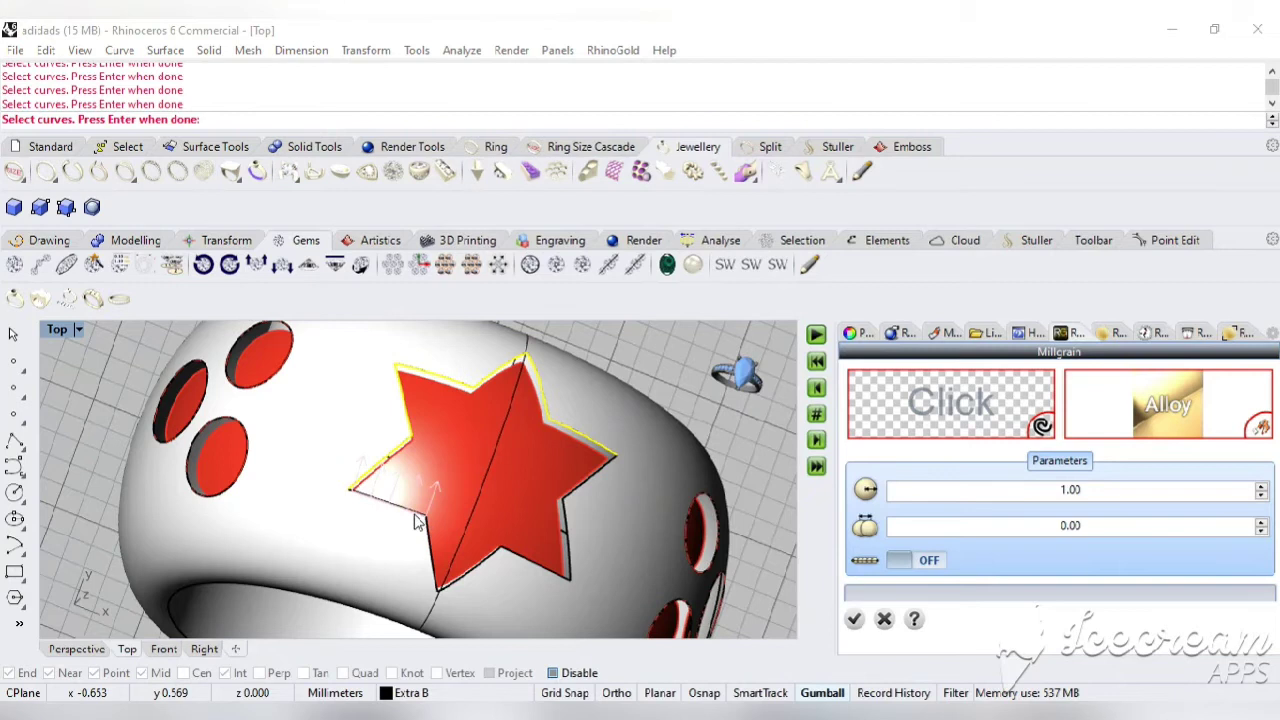
click(418, 521)
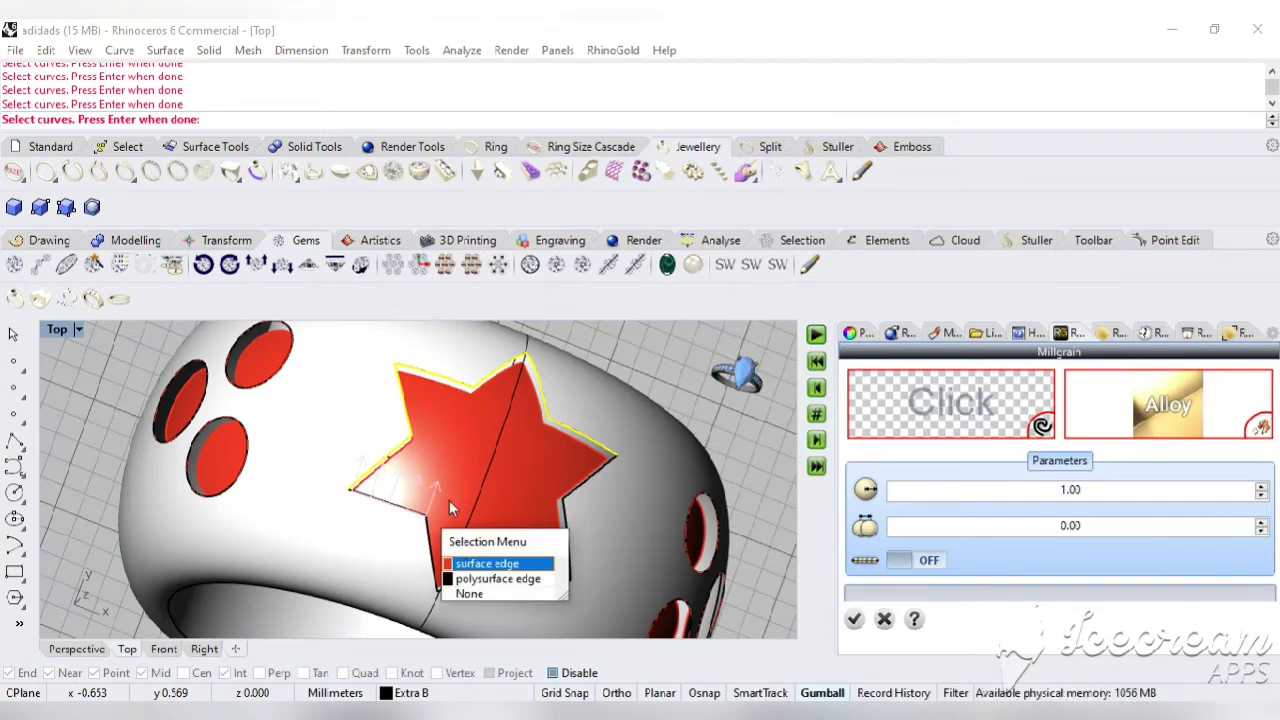
key(Return)
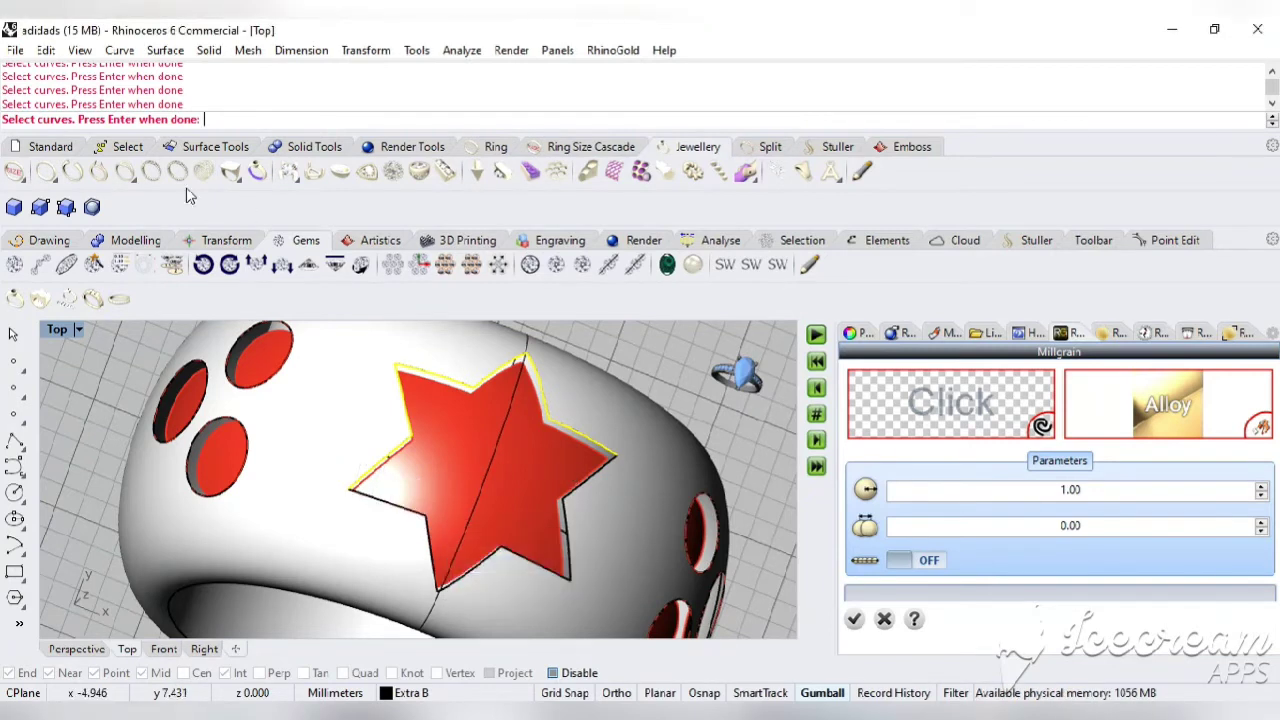
Add the remaining polysurface edges of the star recess to close the outline and accept the millgrain curve selection
click(45, 146)
click(278, 171)
drag(520, 430, 737, 371)
key(Return)
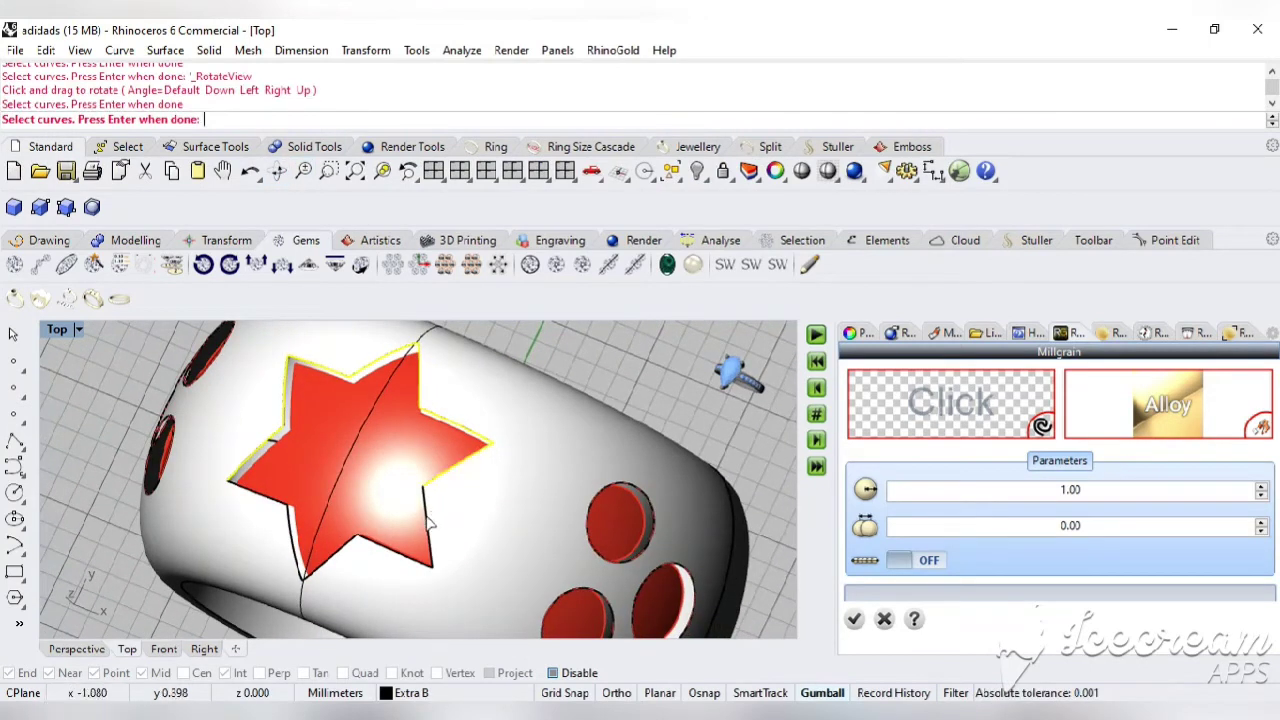
click(430, 522)
click(489, 567)
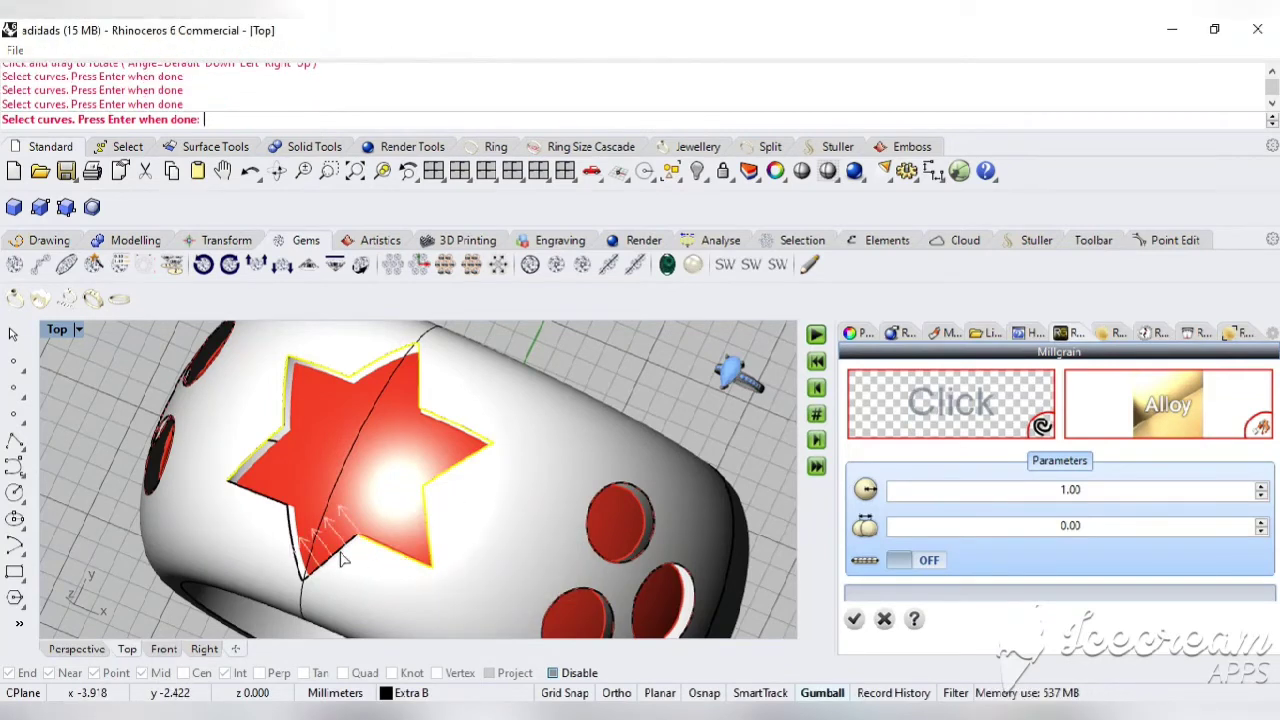
click(376, 576)
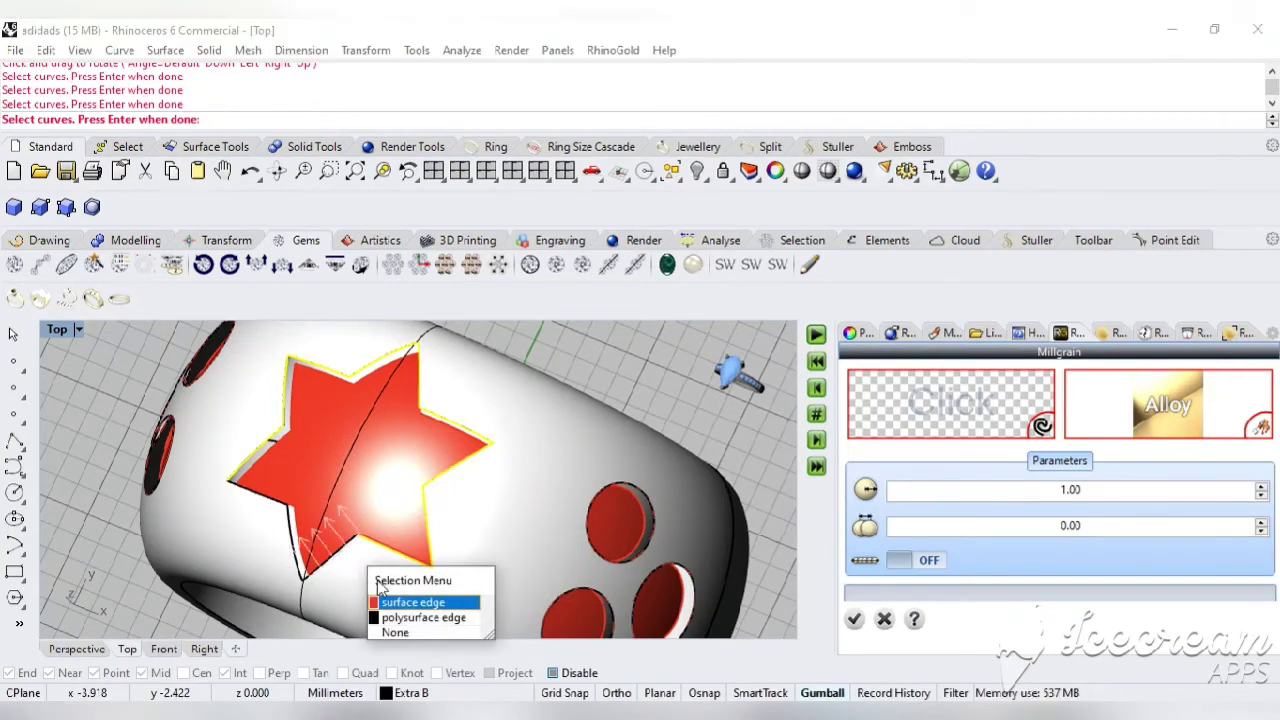
click(412, 617)
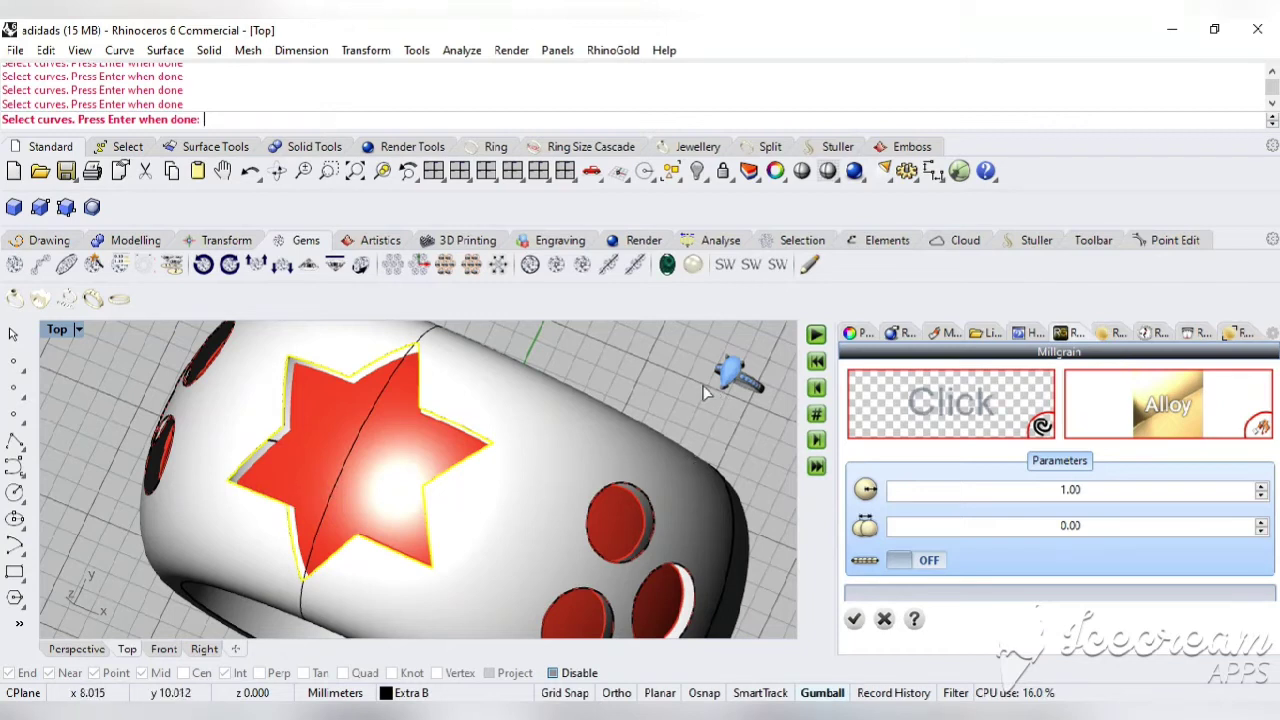
key(Return)
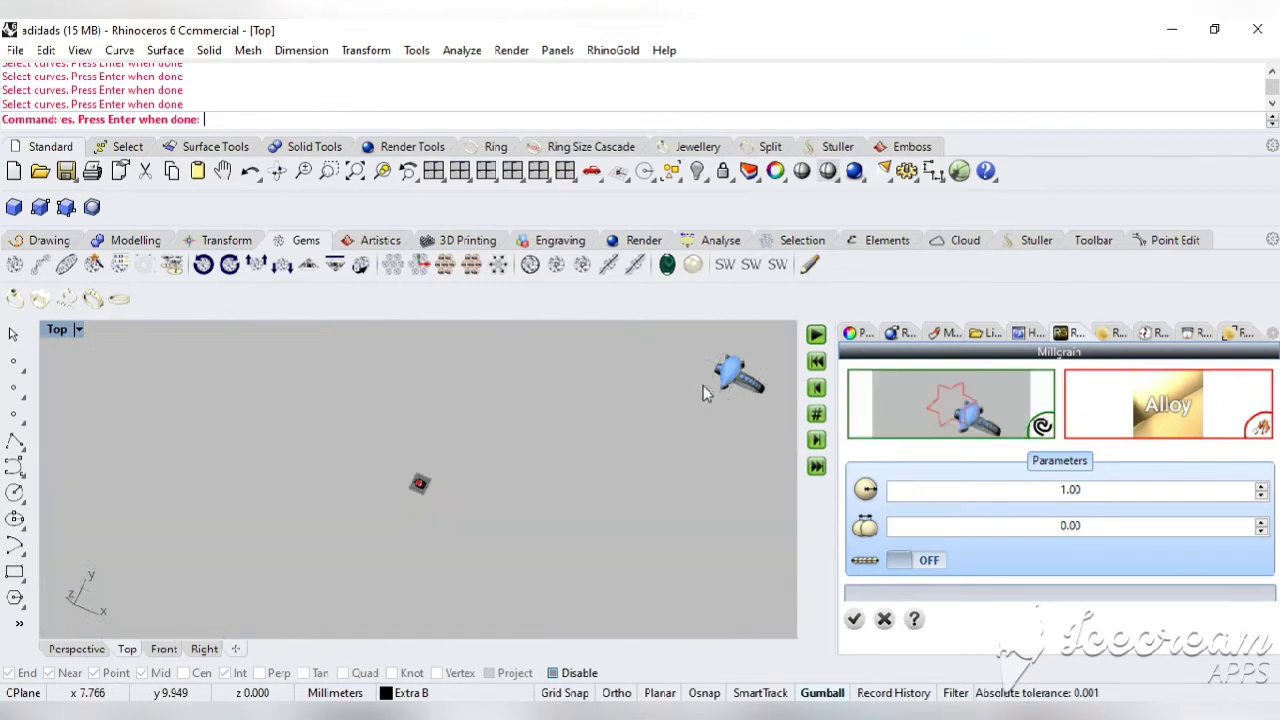
Reduce the star millgrain's bead size to 0.40, checking the preview in the maximized Perspective view
click(434, 172)
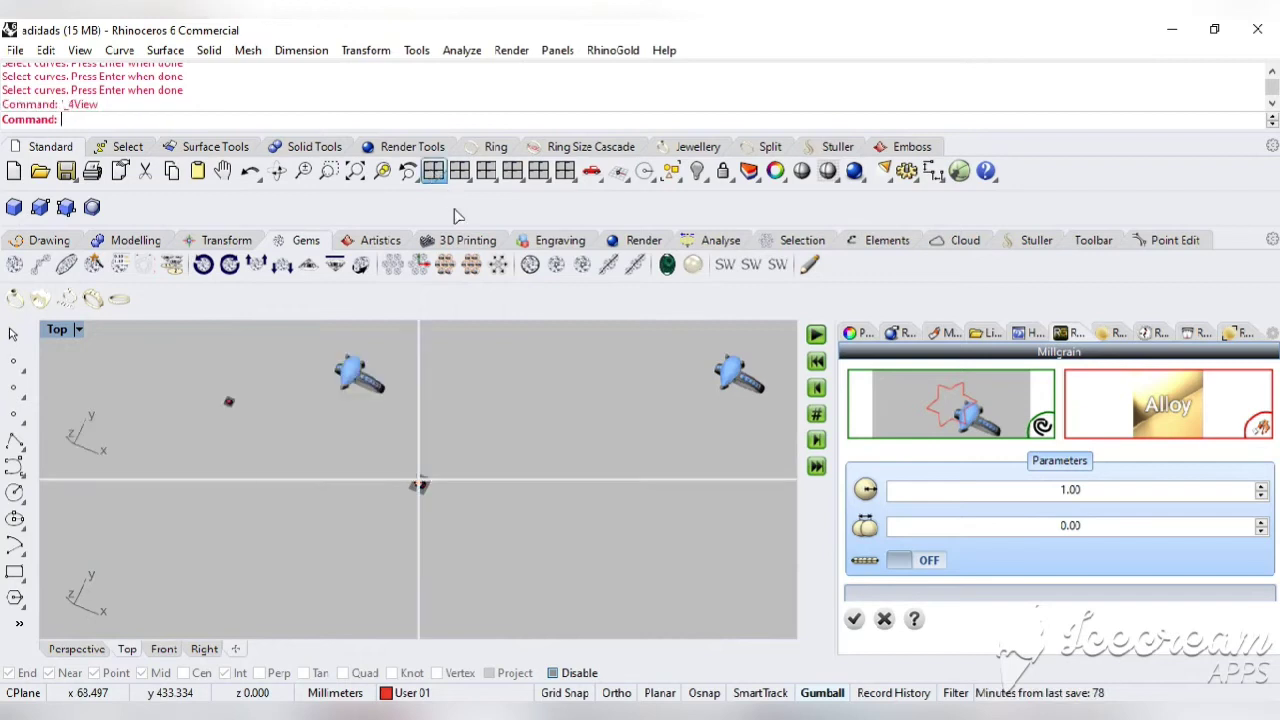
double_click(483, 340)
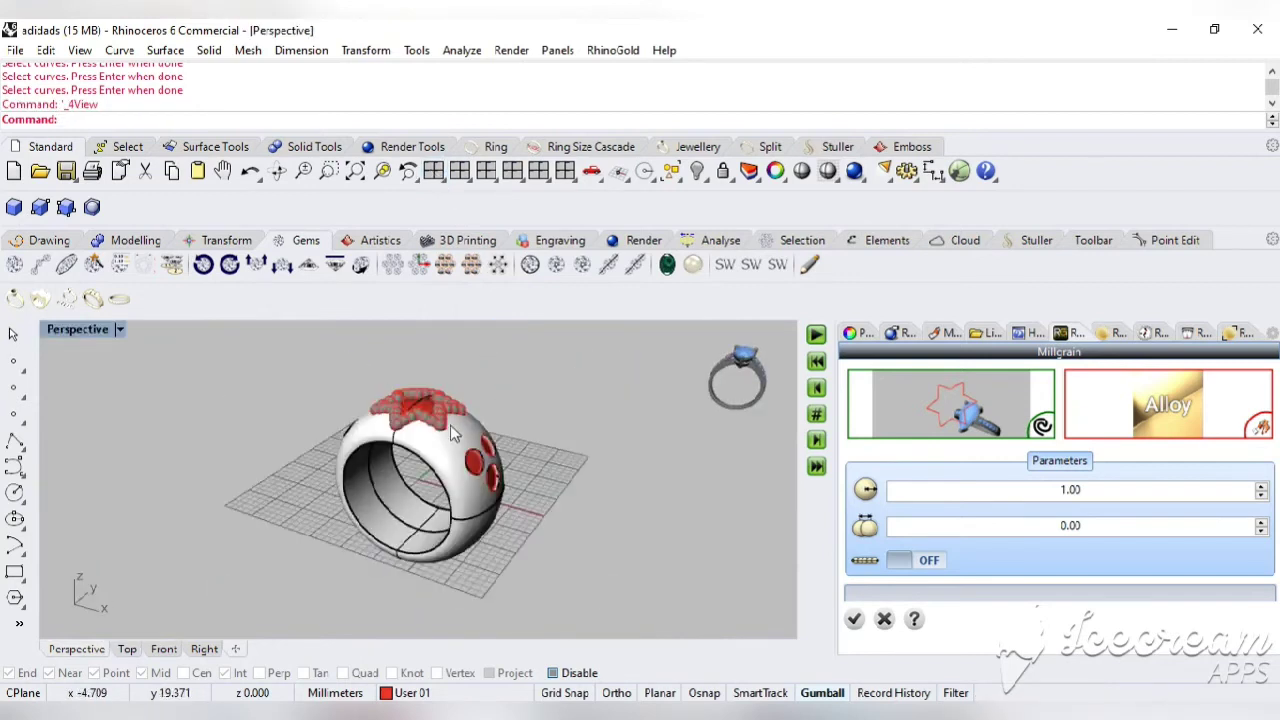
scroll(455, 434, up, 2)
click(276, 172)
drag(430, 430, 450, 540)
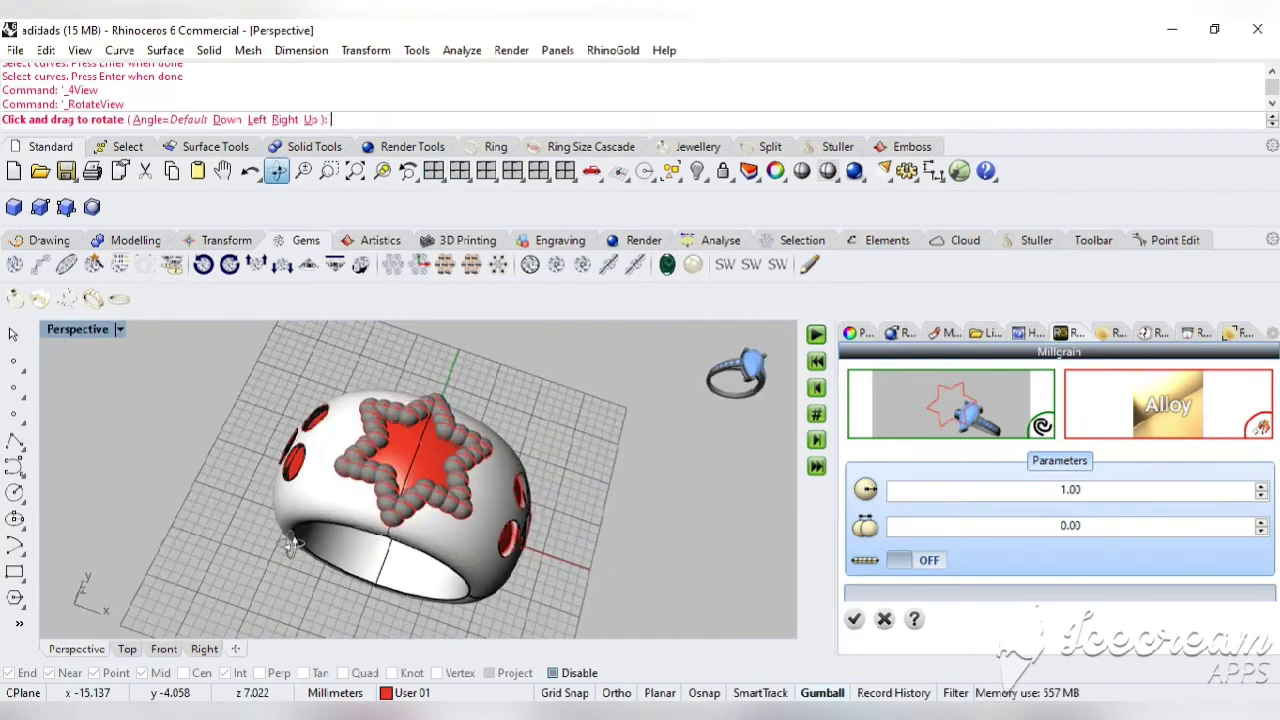
key(Return)
click(1261, 495)
click(1261, 495)
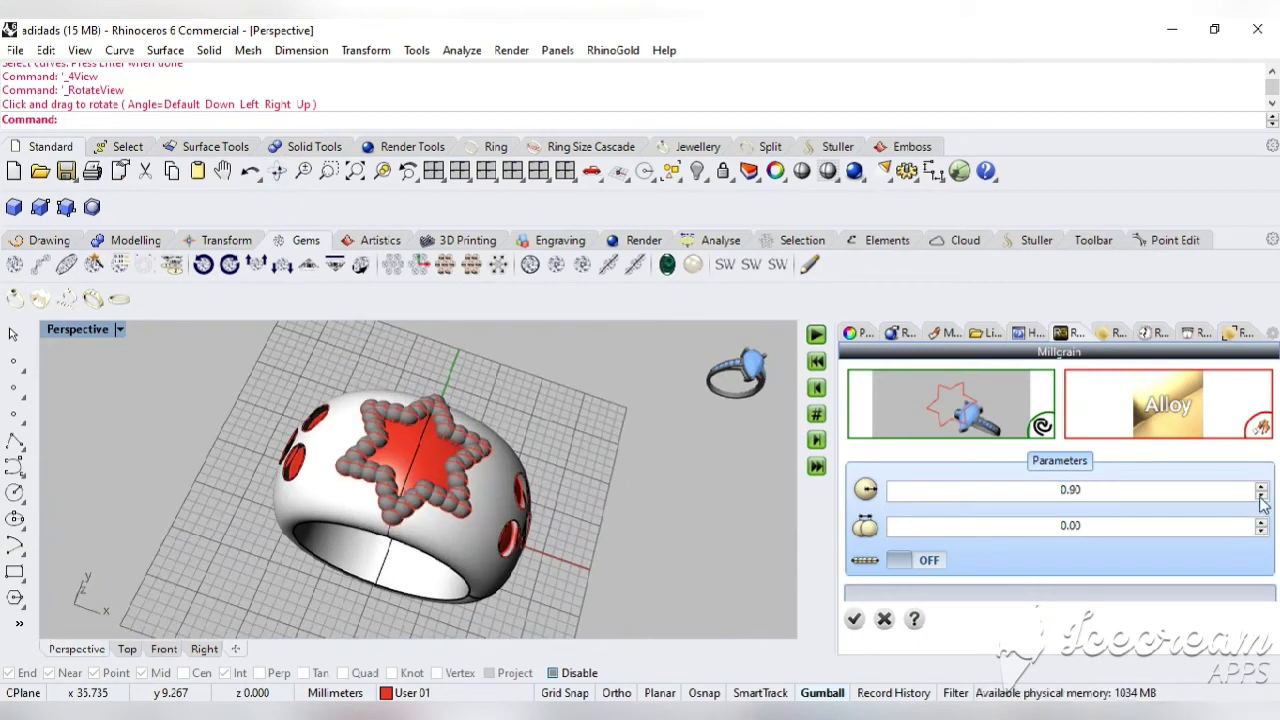
click(1261, 495)
click(1261, 495)
click(1261, 495)
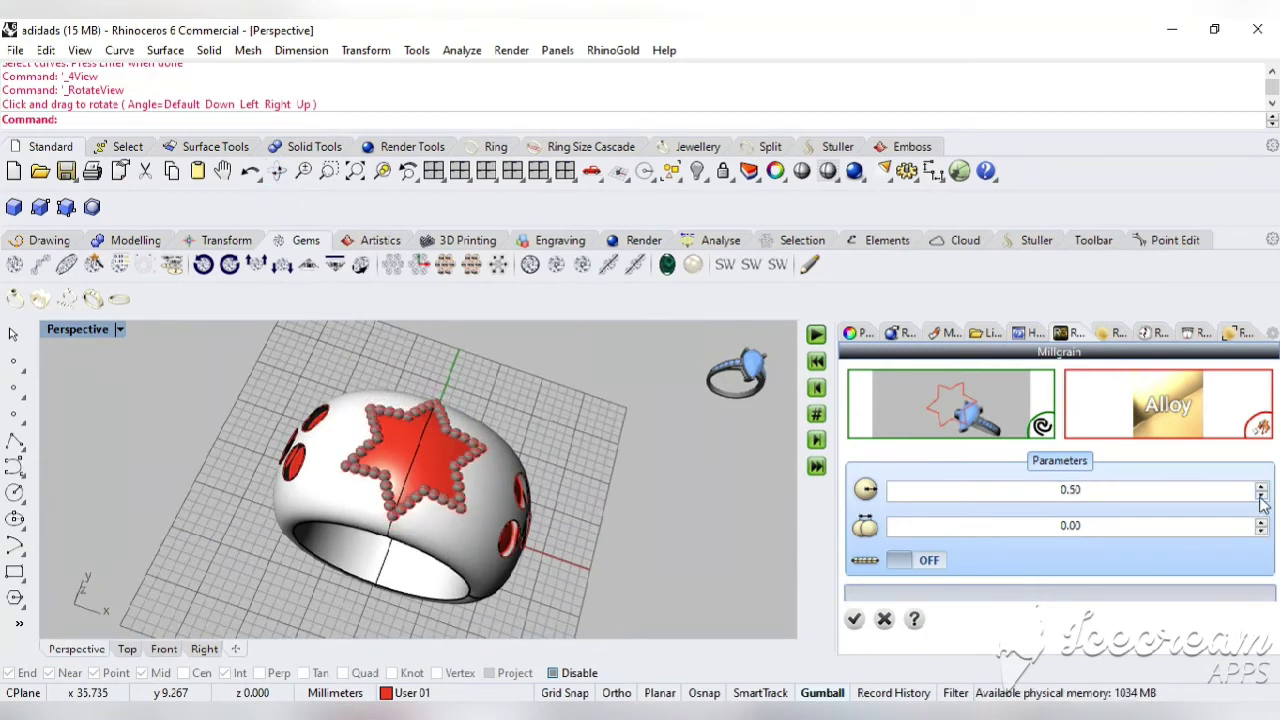
click(1261, 496)
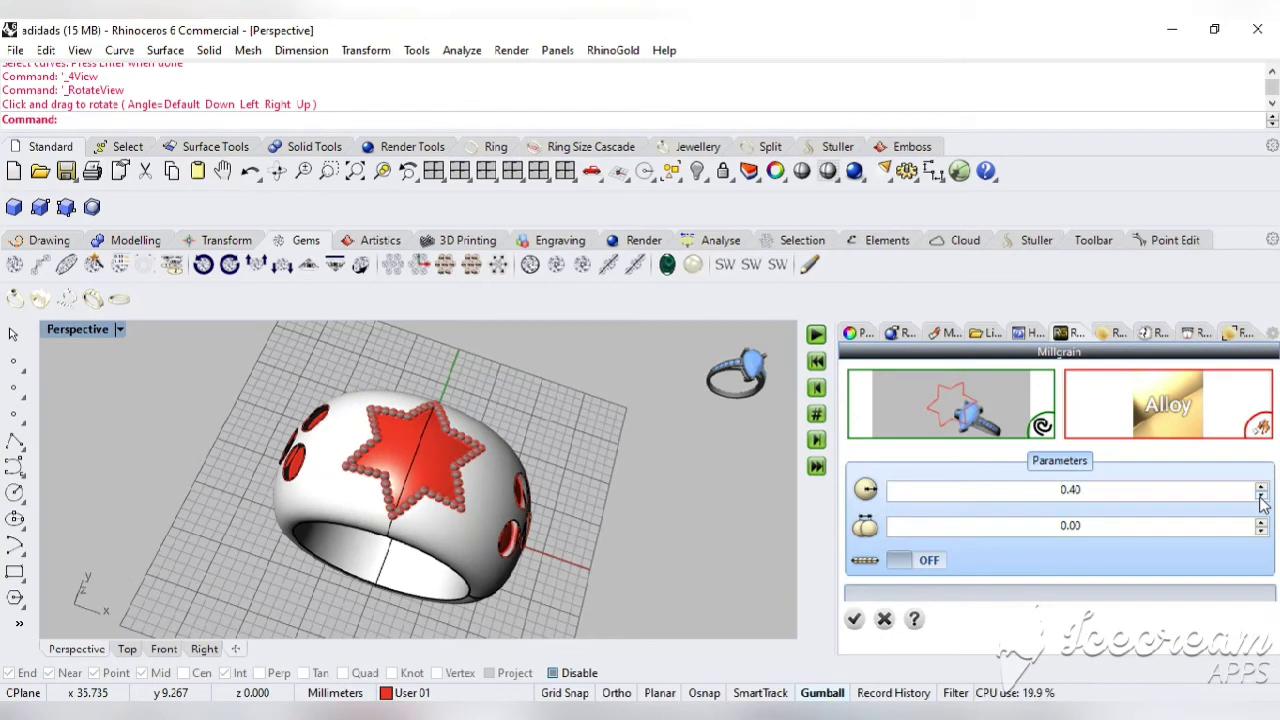
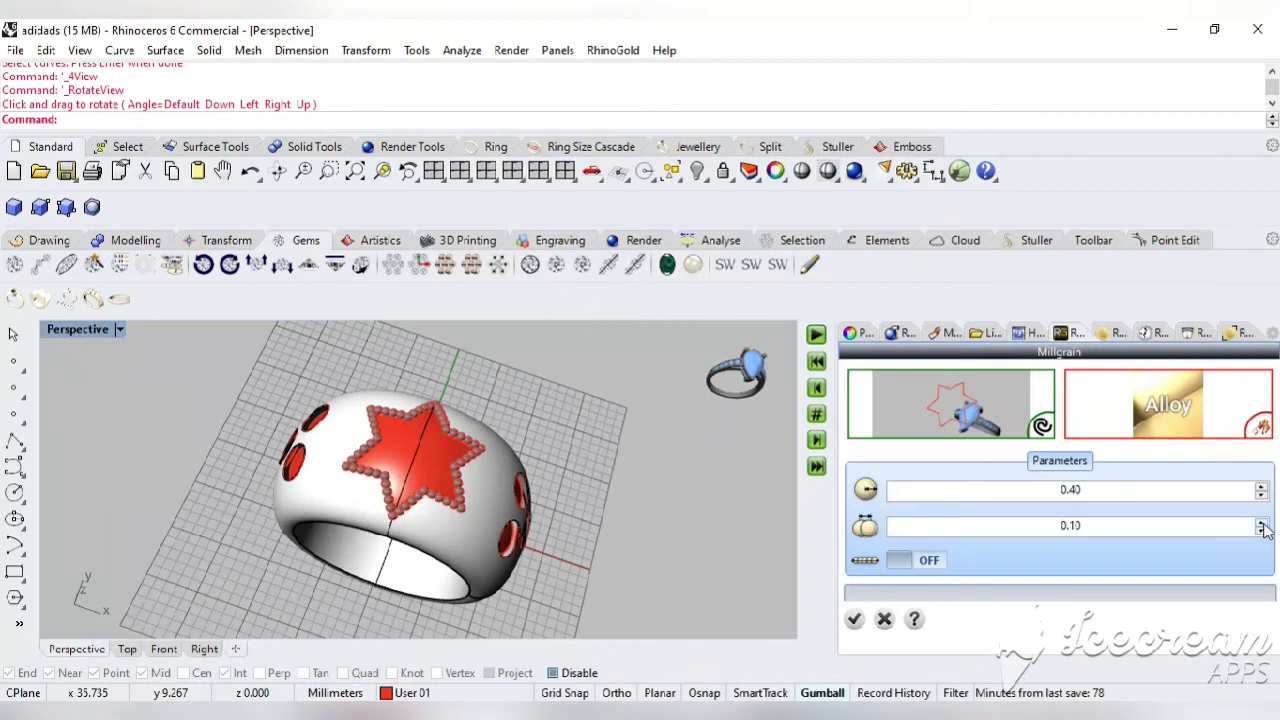
Set the bead spacing to 0.10, switch the bead-row option on, and create the star millgrain
click(945, 566)
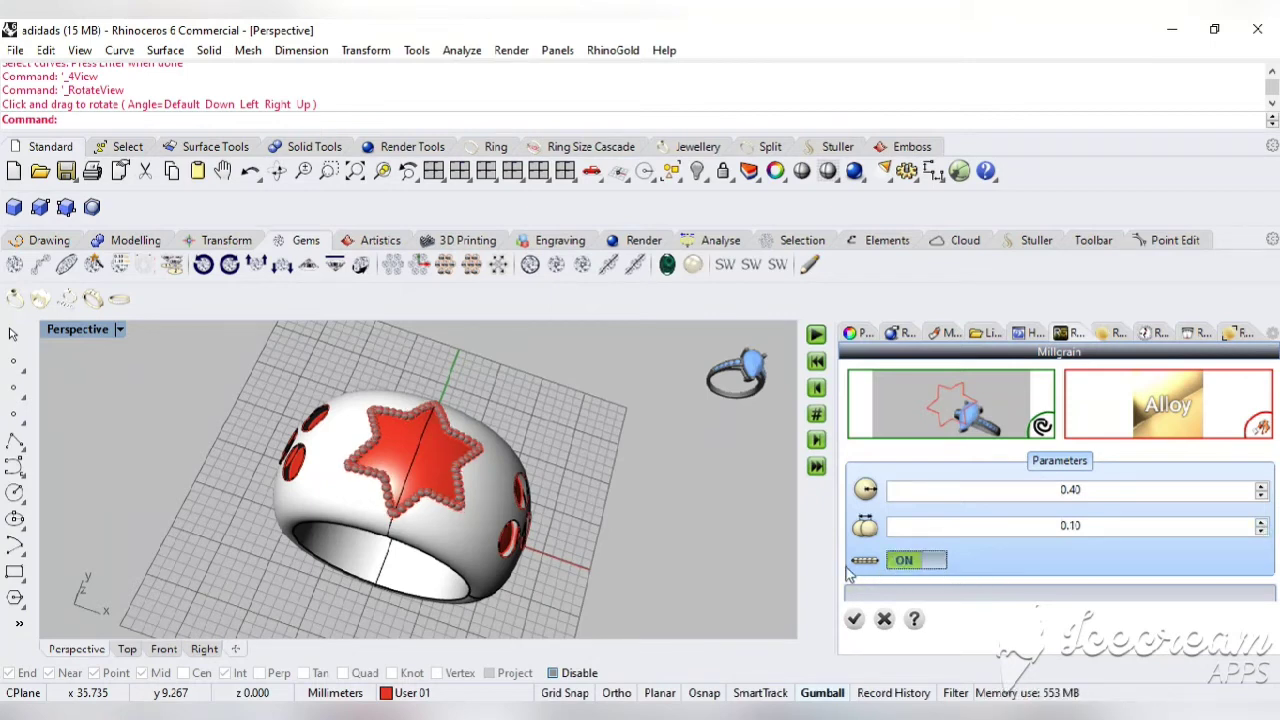
scroll(480, 475, up, 3)
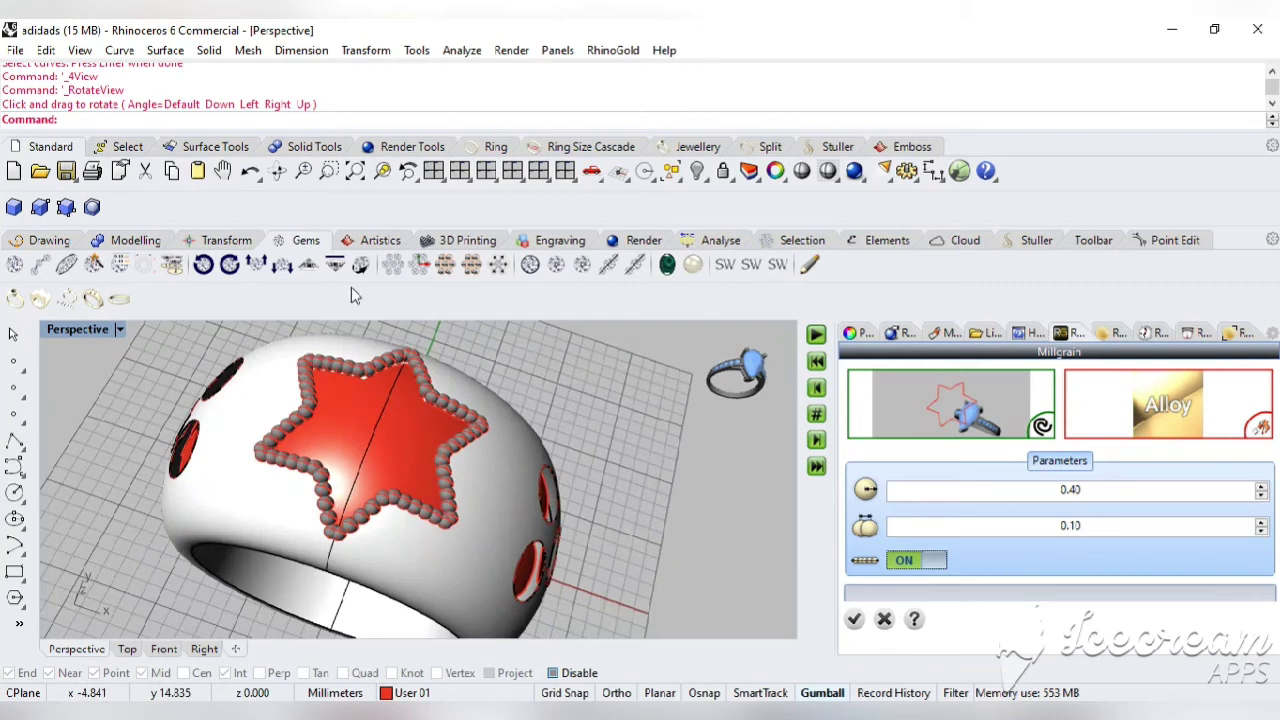
click(277, 172)
drag(240, 400, 380, 408)
key(Return)
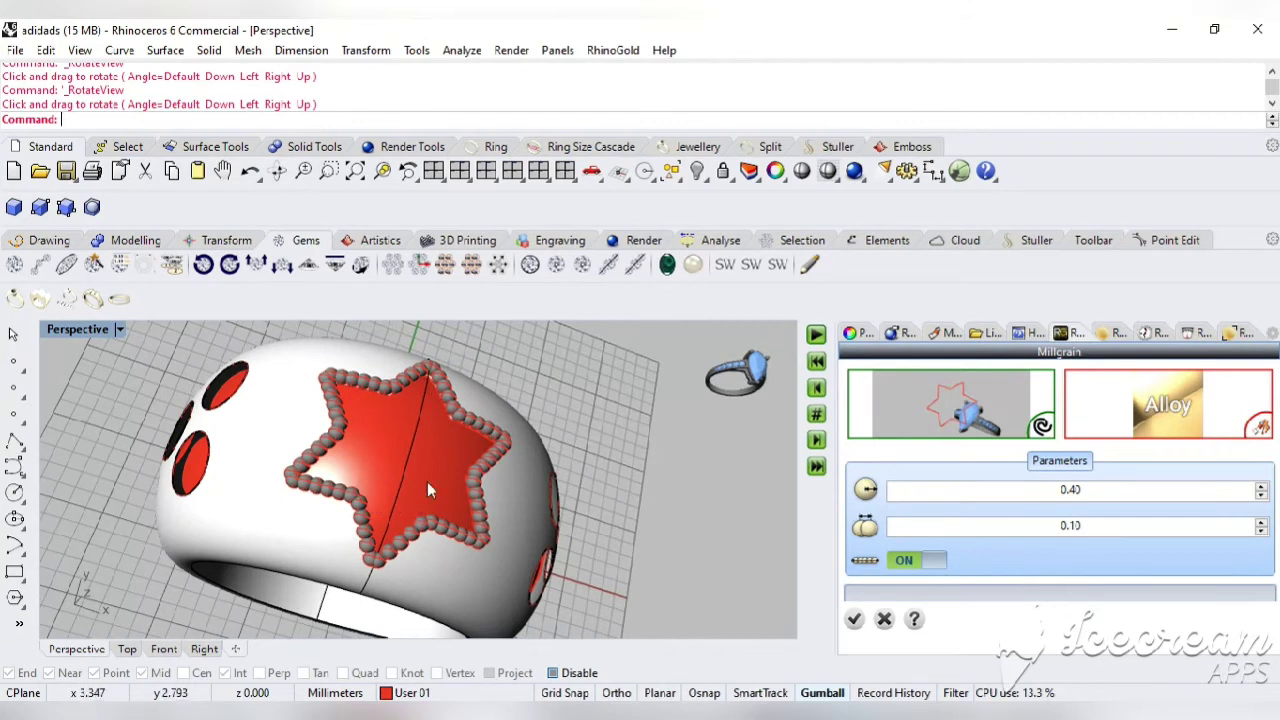
scroll(510, 447, down, 4)
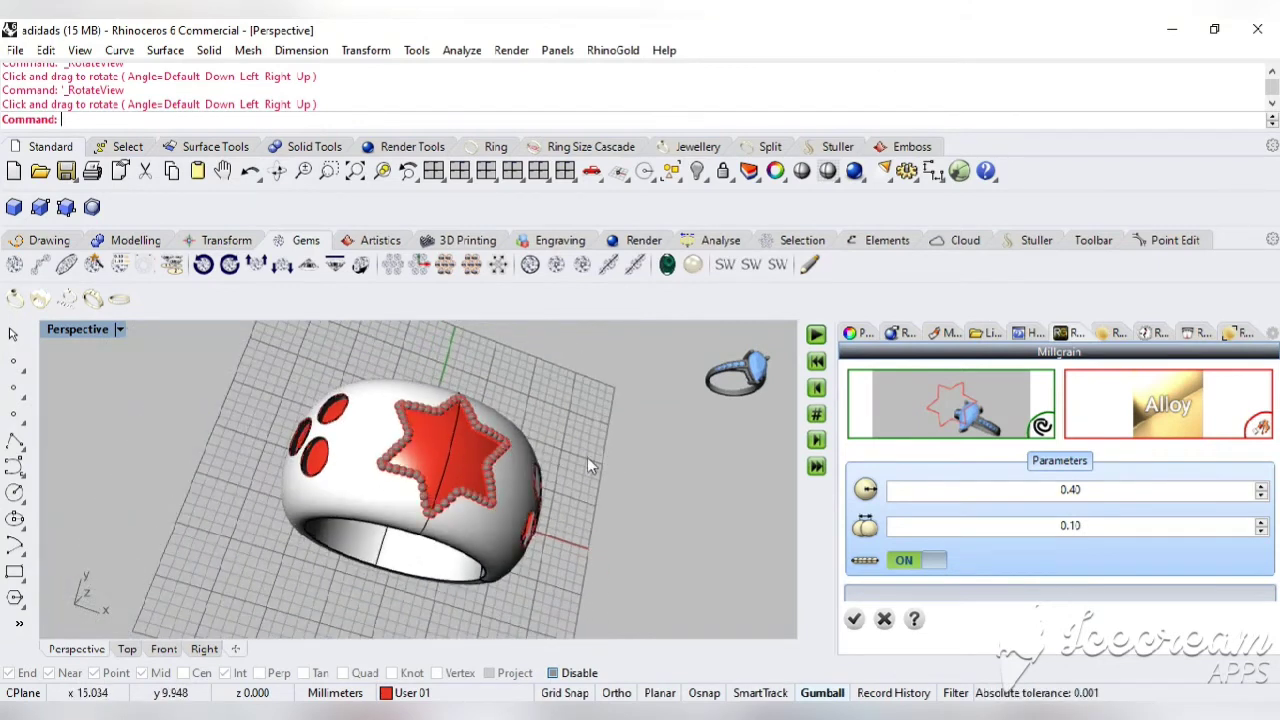
click(277, 171)
drag(300, 430, 362, 425)
click(853, 619)
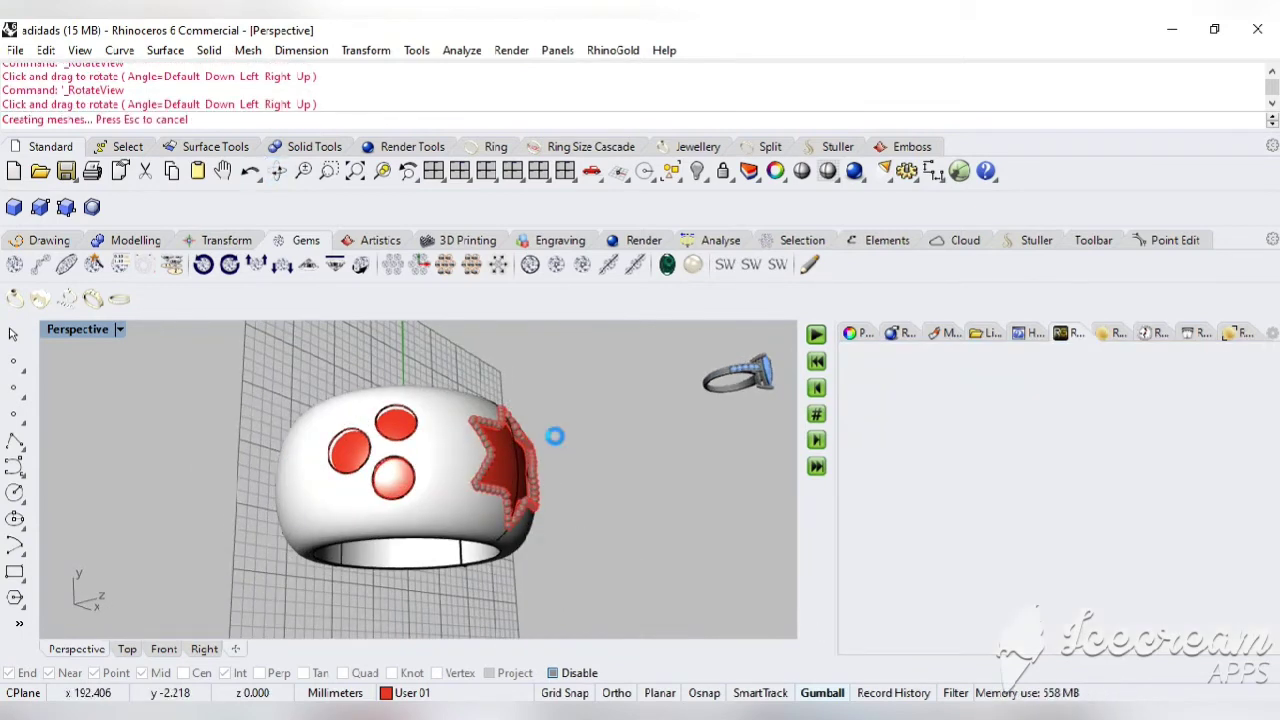
click(698, 146)
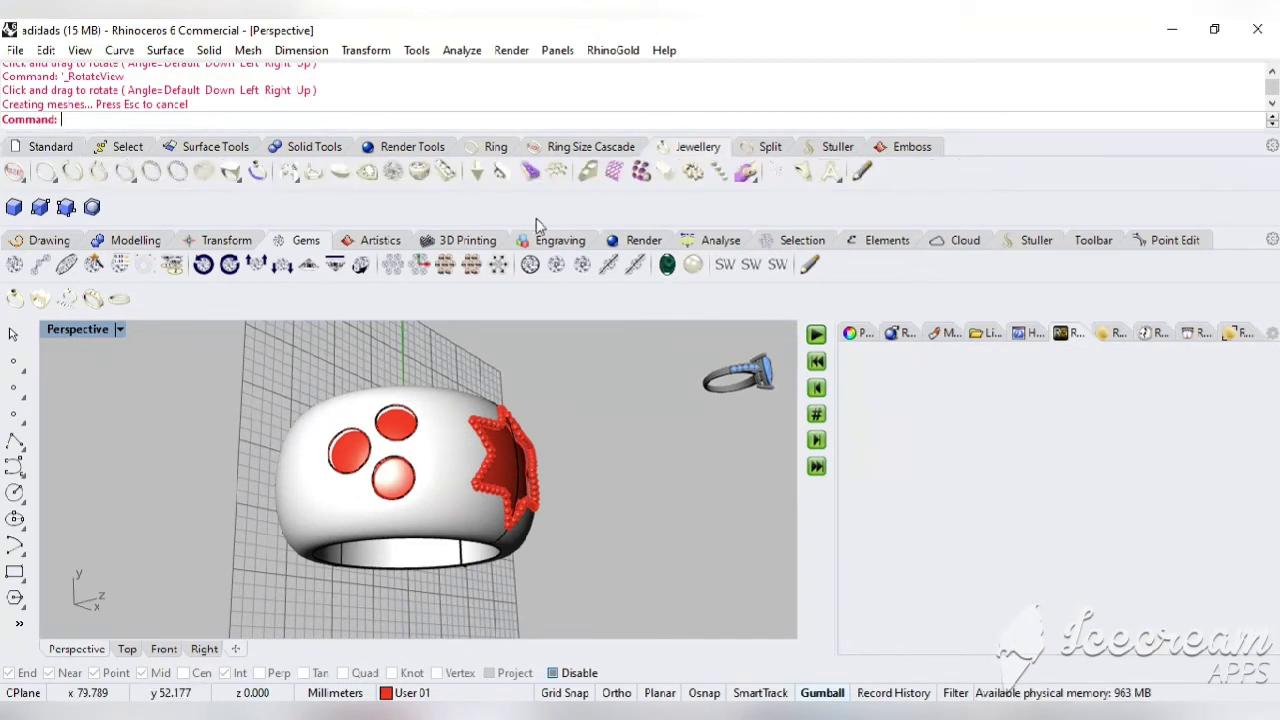
click(719, 172)
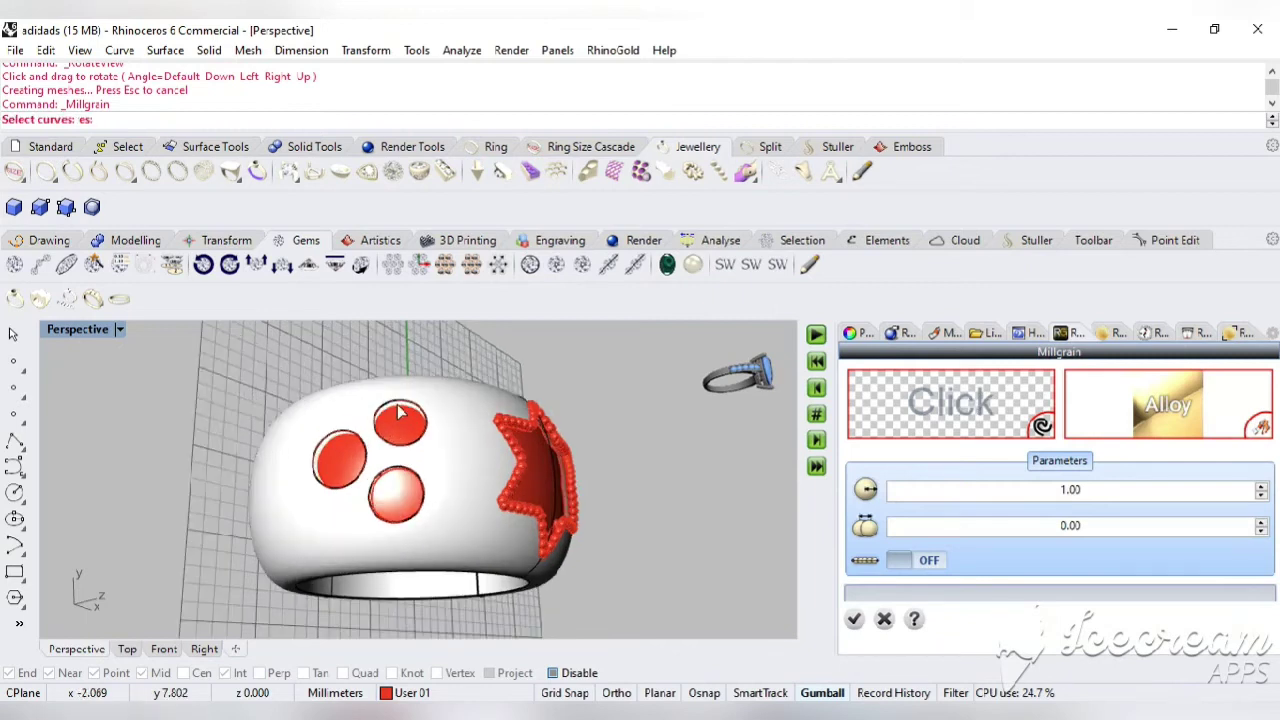
scroll(400, 410, up, 2)
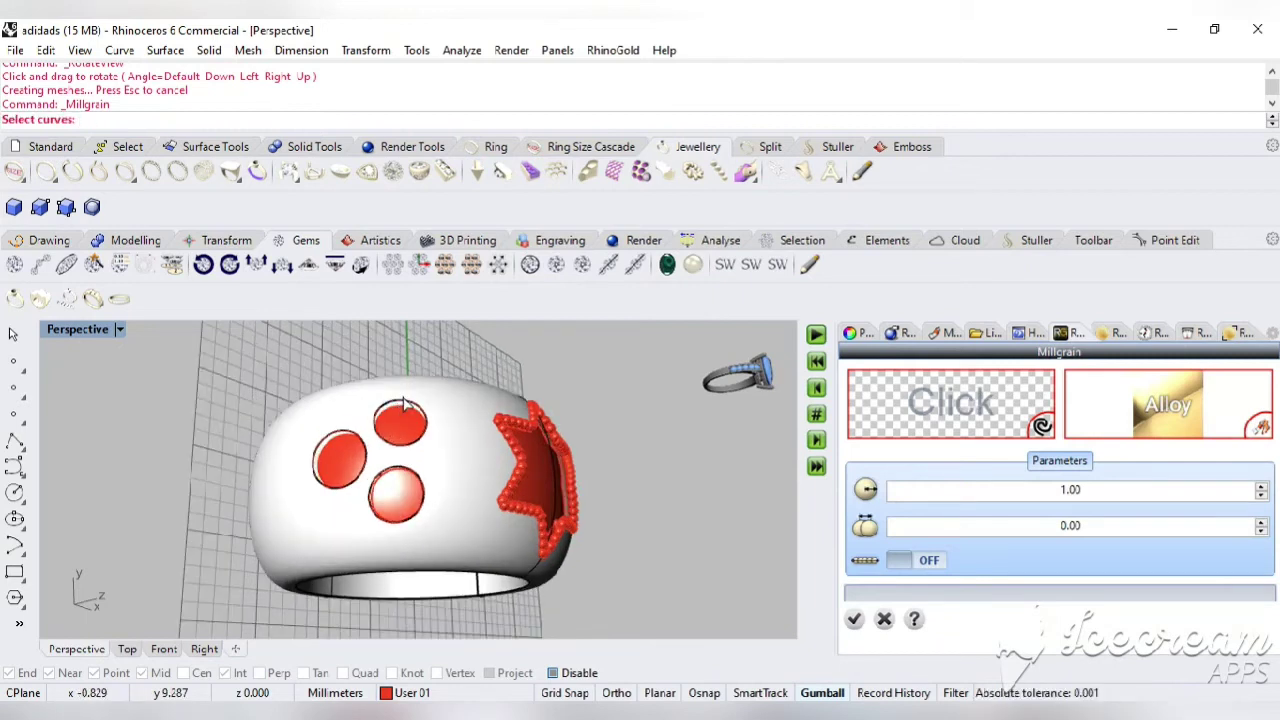
click(430, 418)
click(457, 450)
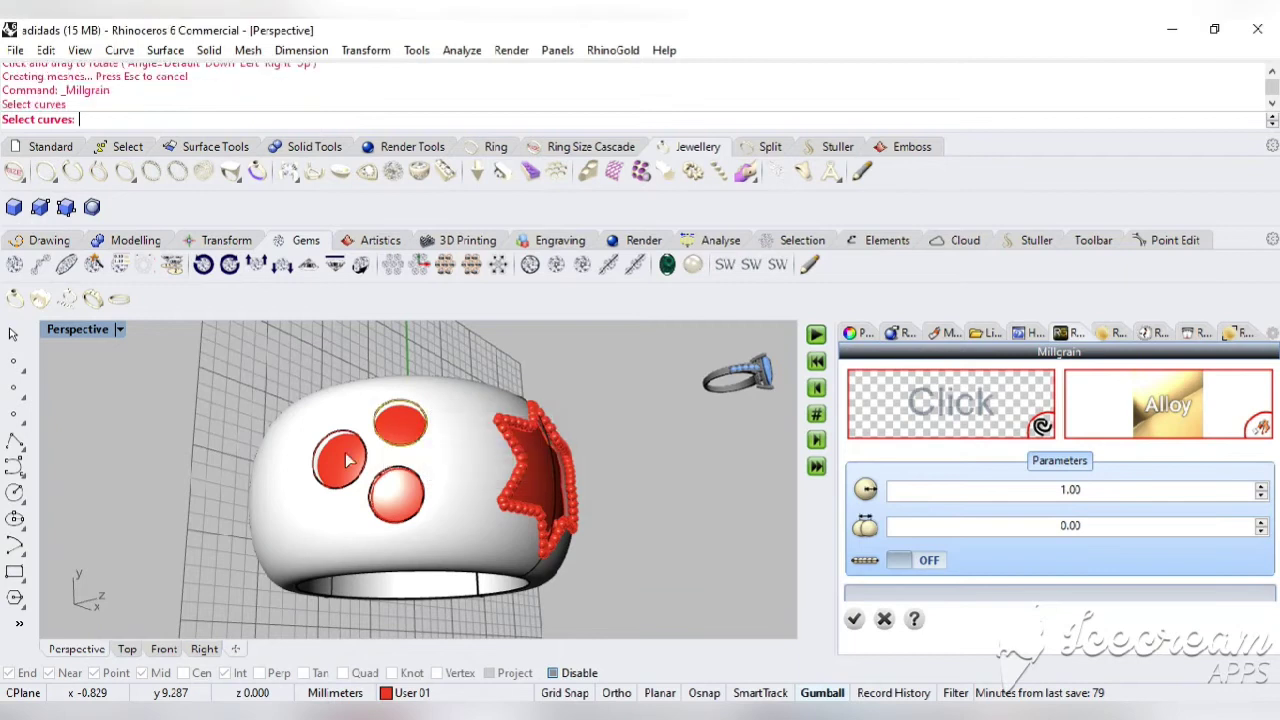
click(335, 436)
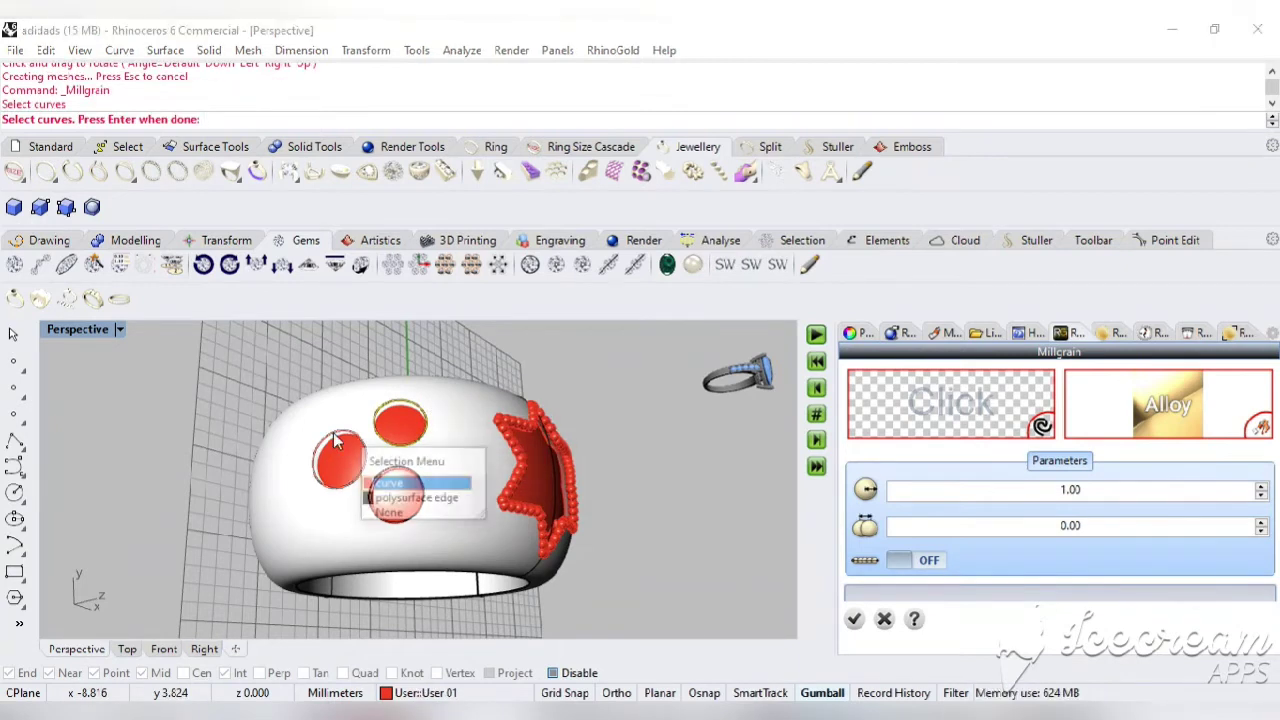
click(415, 484)
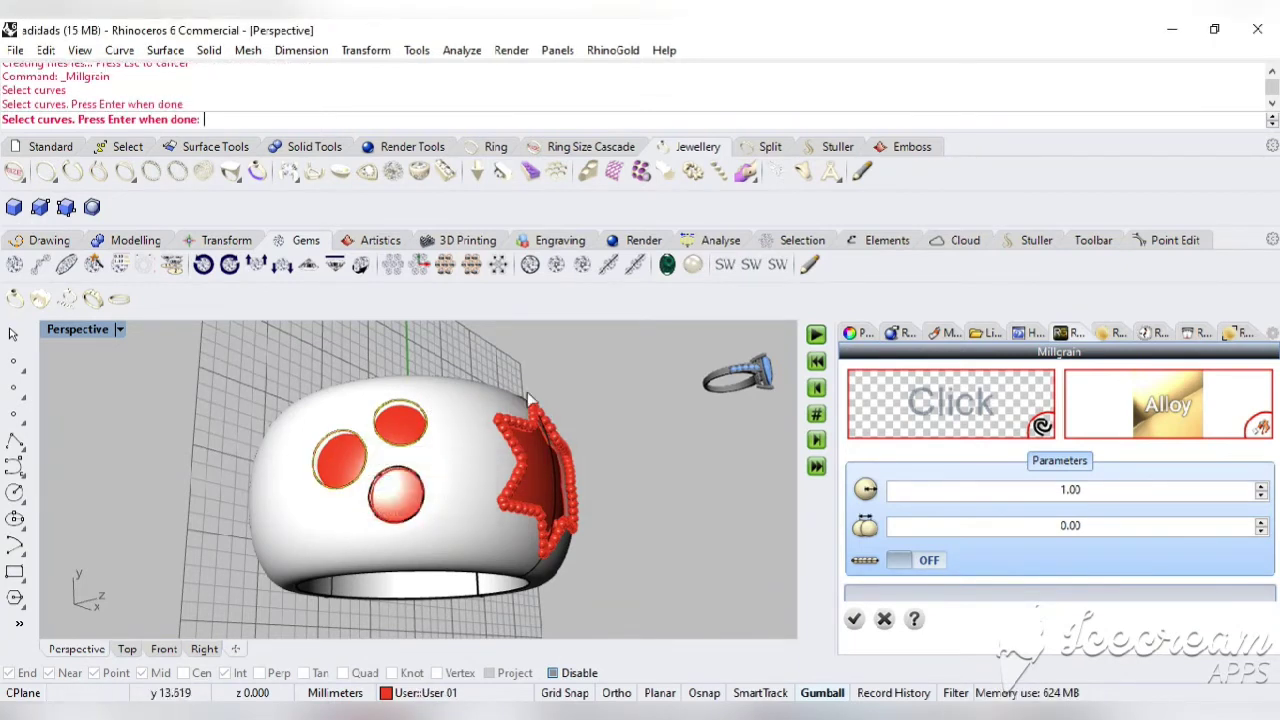
key(Return)
click(885, 621)
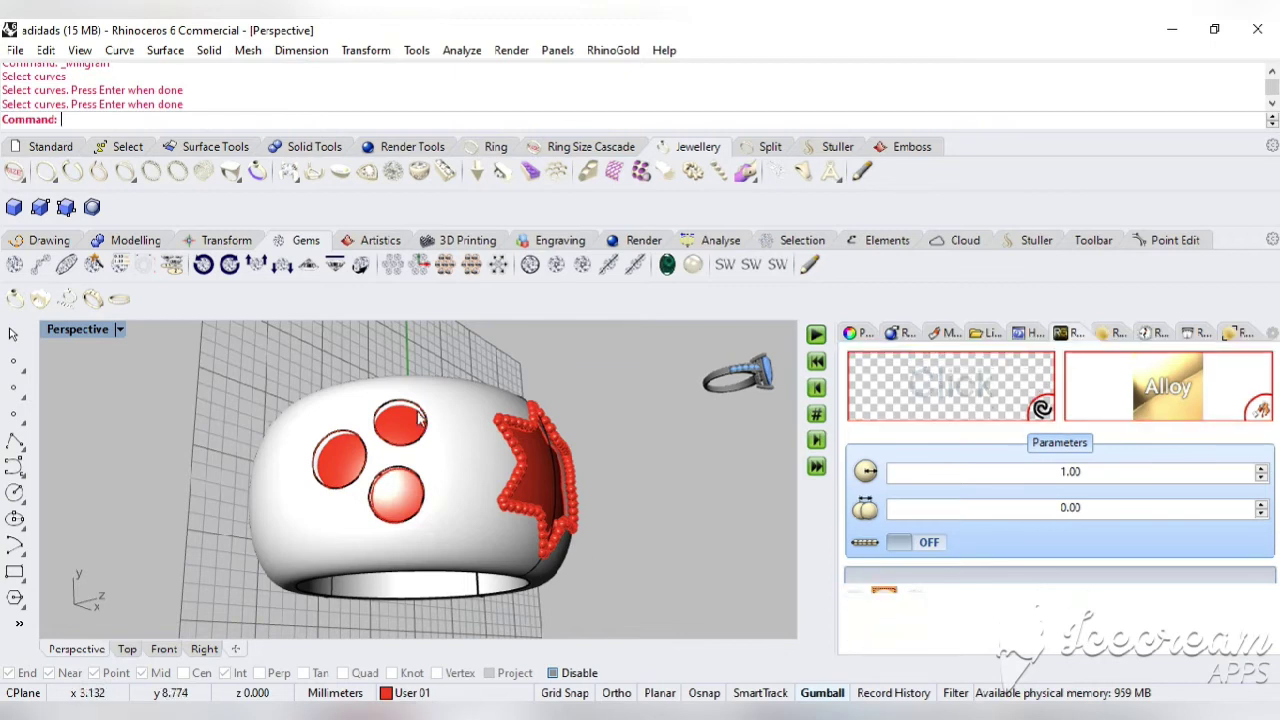
Delete the leftover outline curves around two of the three circular recesses beside the star
scroll(420, 480, up, 3)
click(438, 418)
click(462, 448)
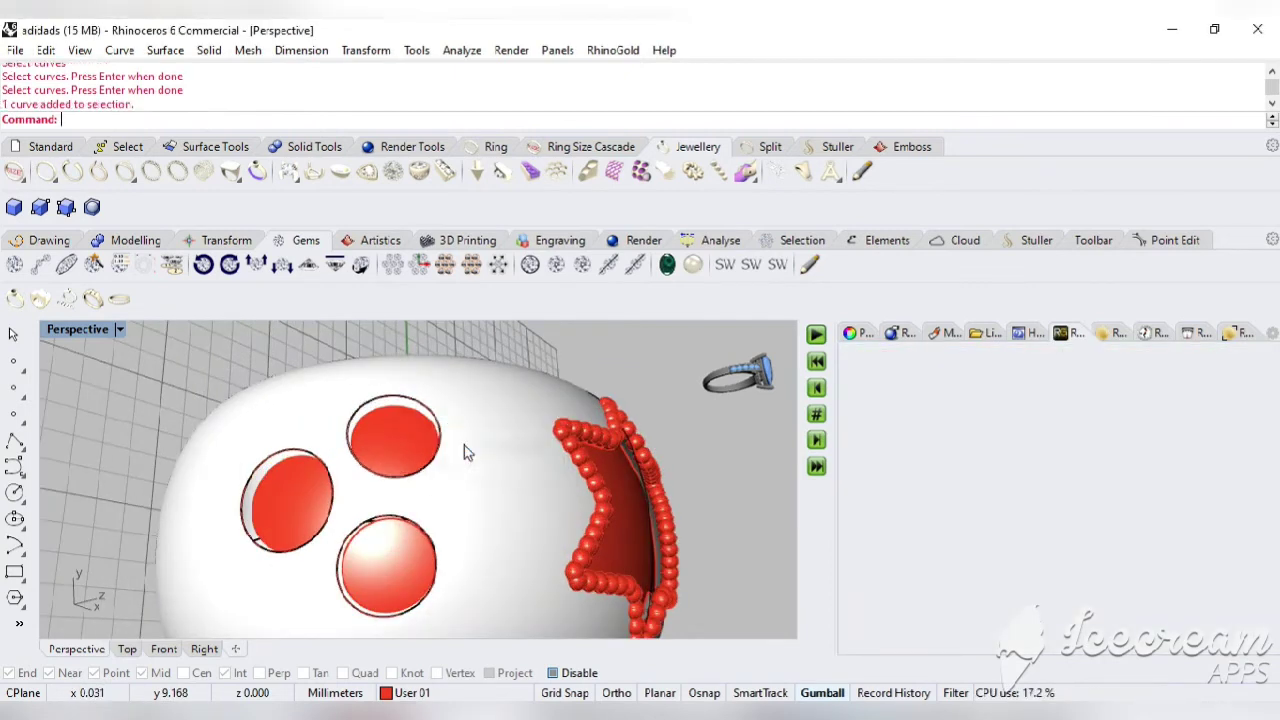
key(Delete)
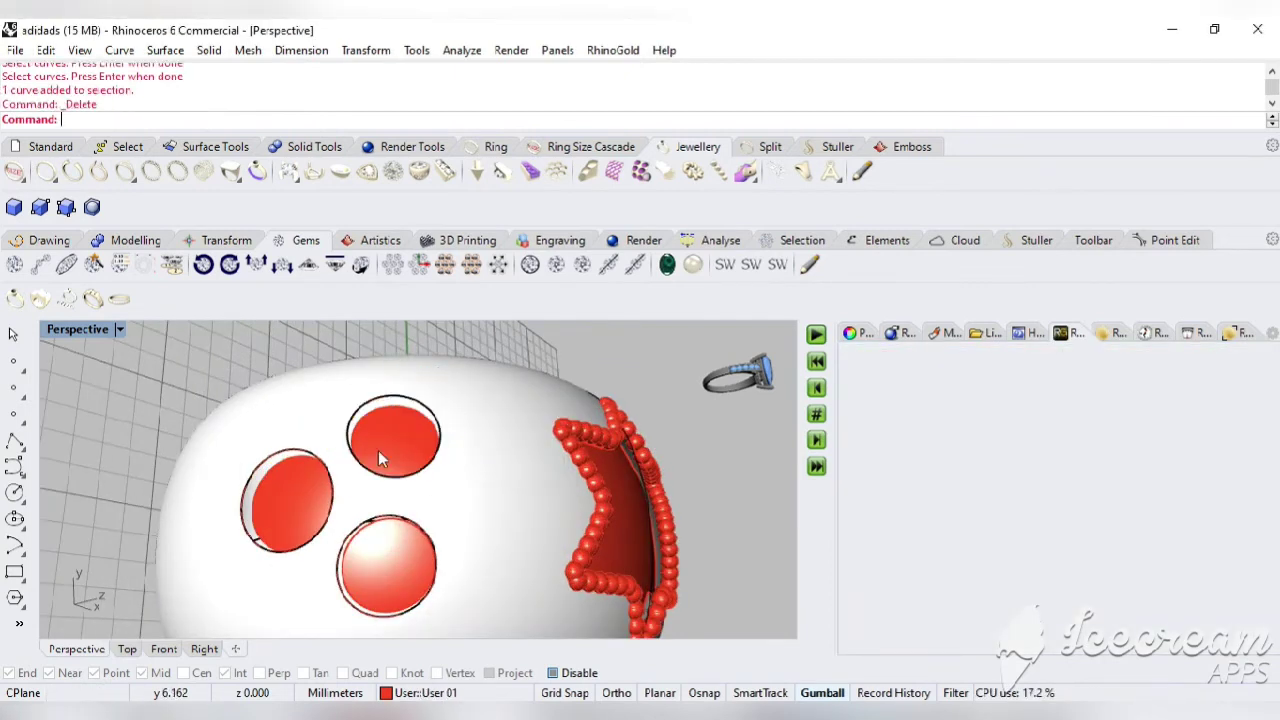
click(309, 453)
click(365, 504)
key(Delete)
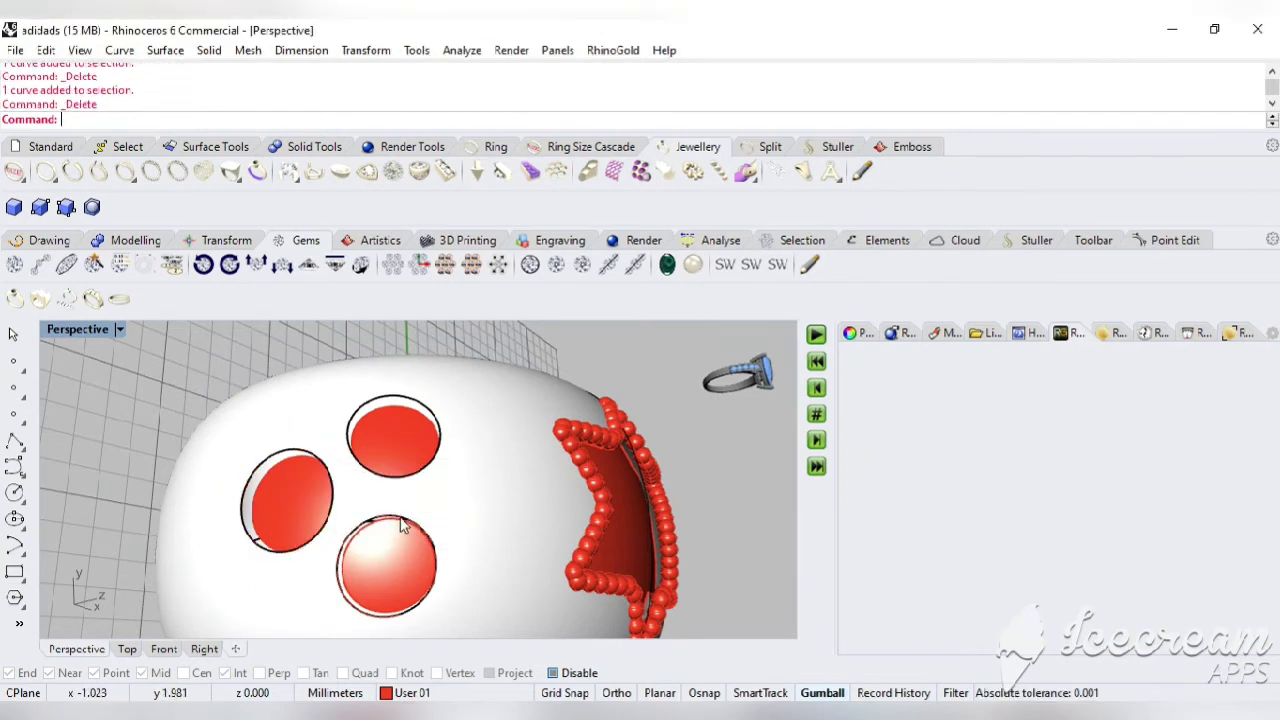
Select all remaining curves in the model and delete them
scroll(403, 503, down, 3)
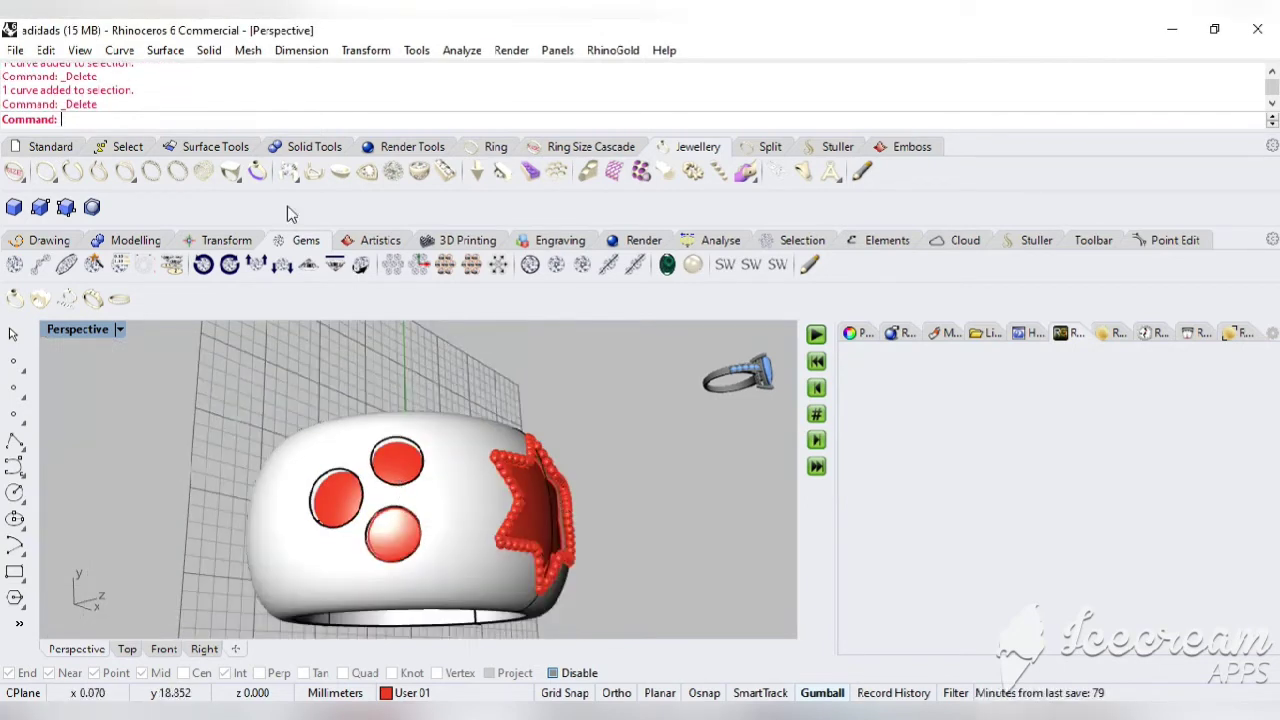
click(50, 147)
click(277, 171)
drag(260, 394, 230, 370)
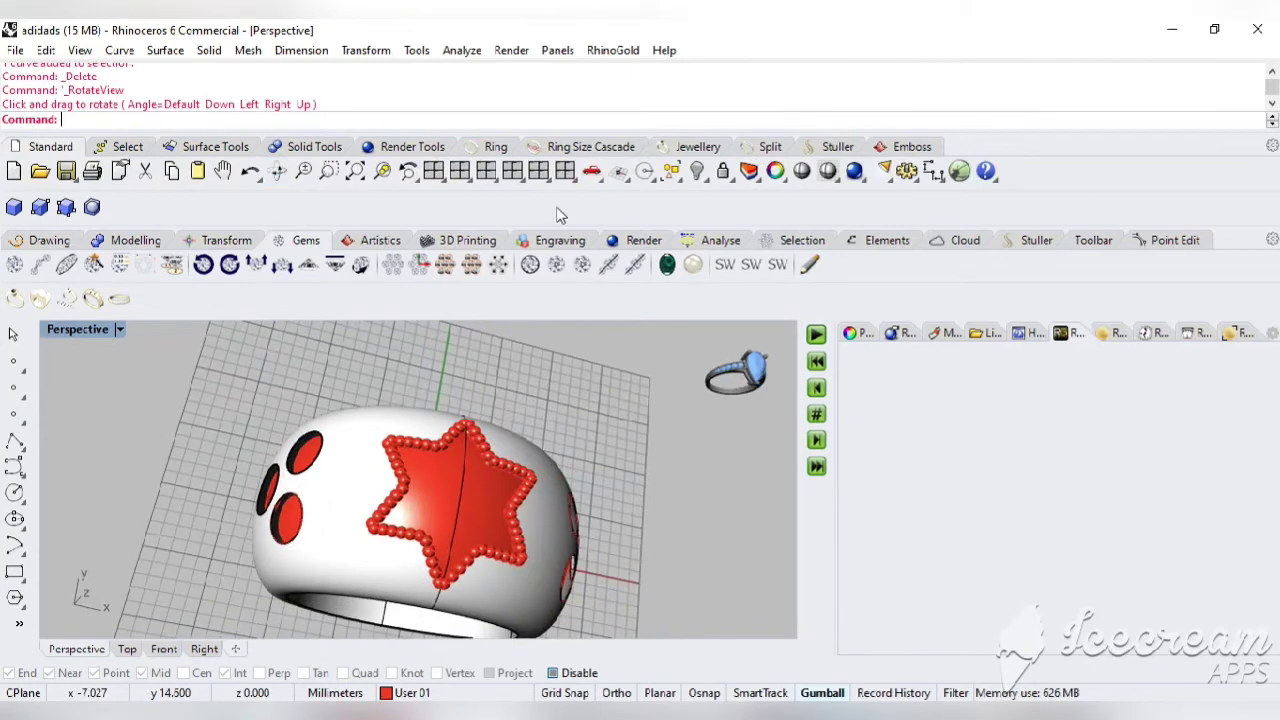
click(678, 177)
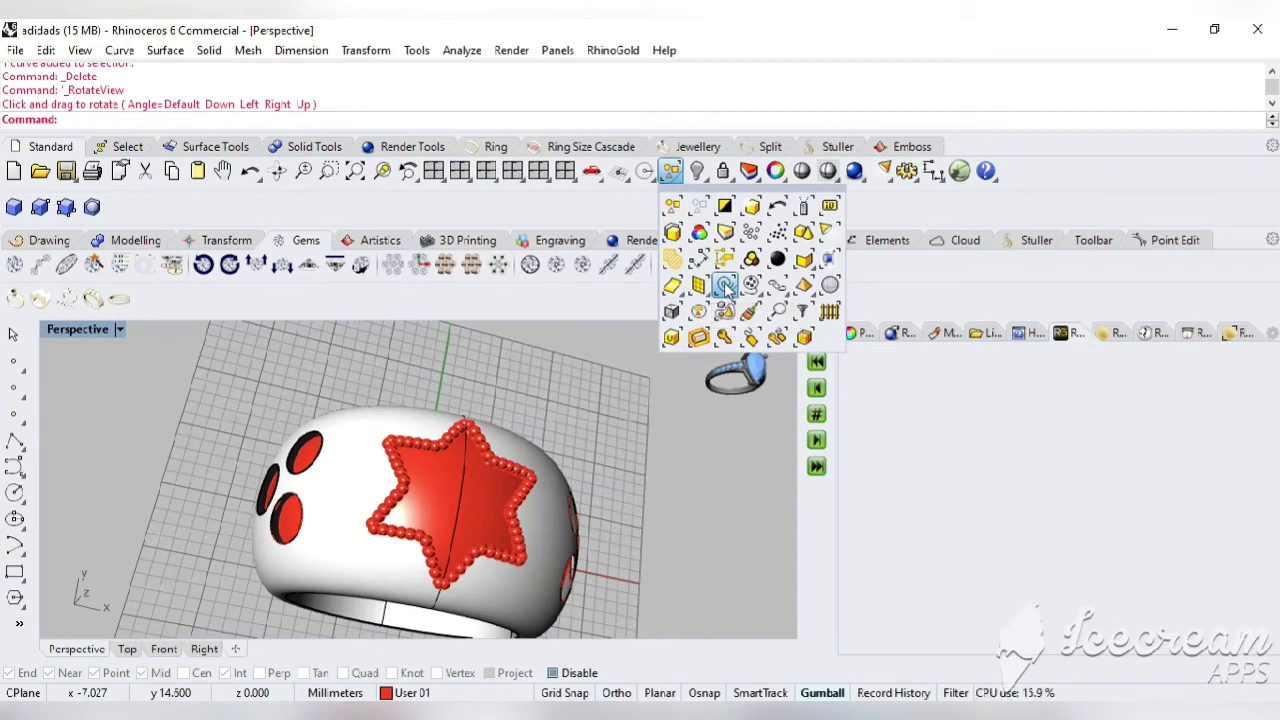
click(727, 288)
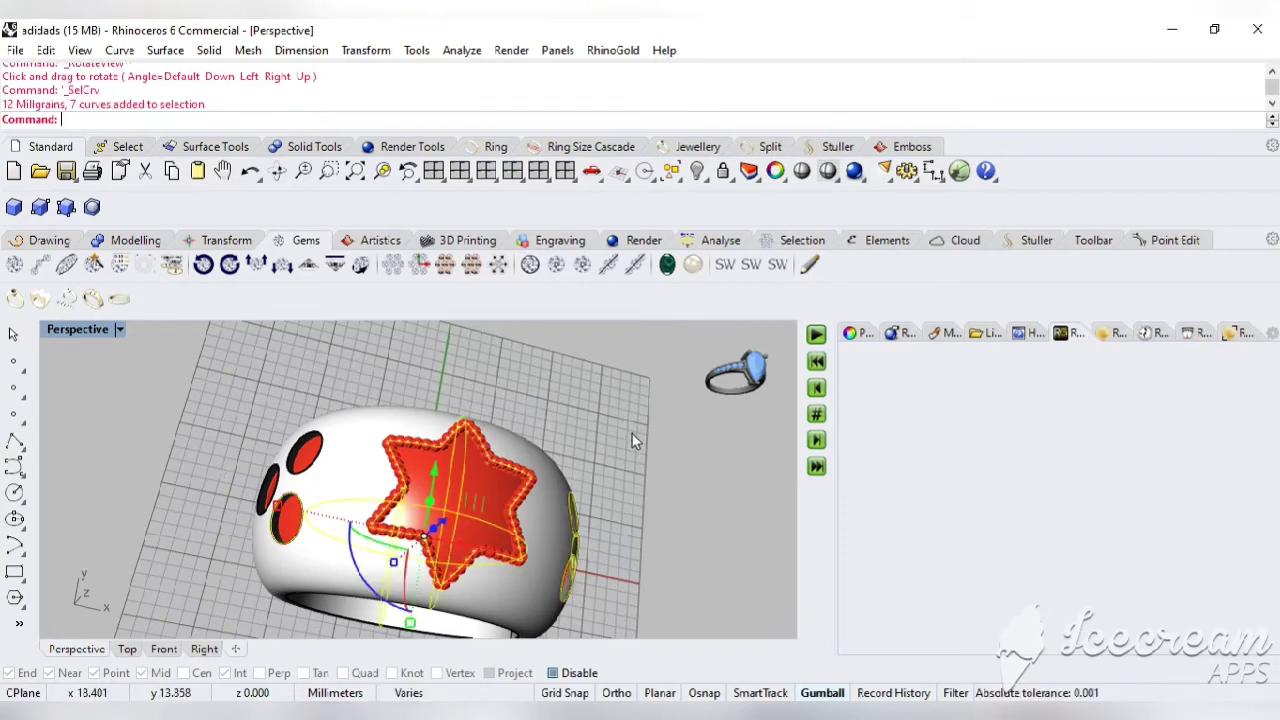
key(Delete)
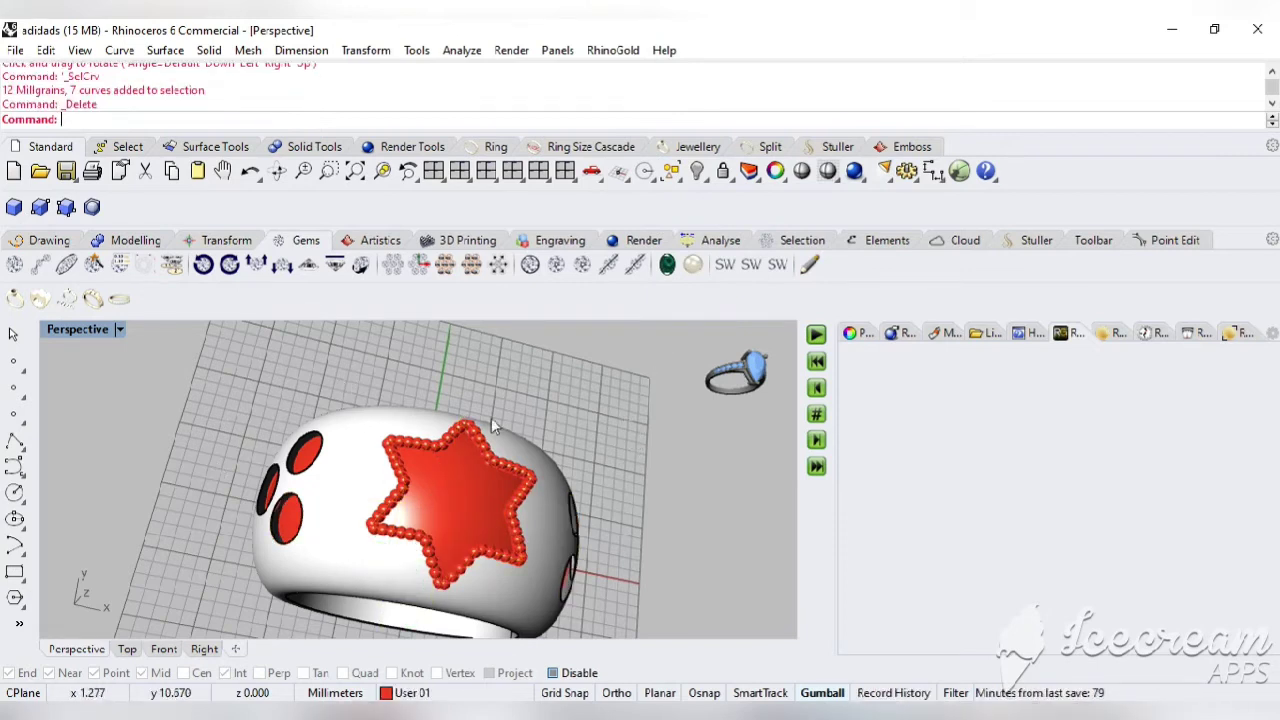
Start a new millgrain and pick the rim edges of the three circular recesses on one side of the star
click(278, 172)
drag(420, 470, 650, 420)
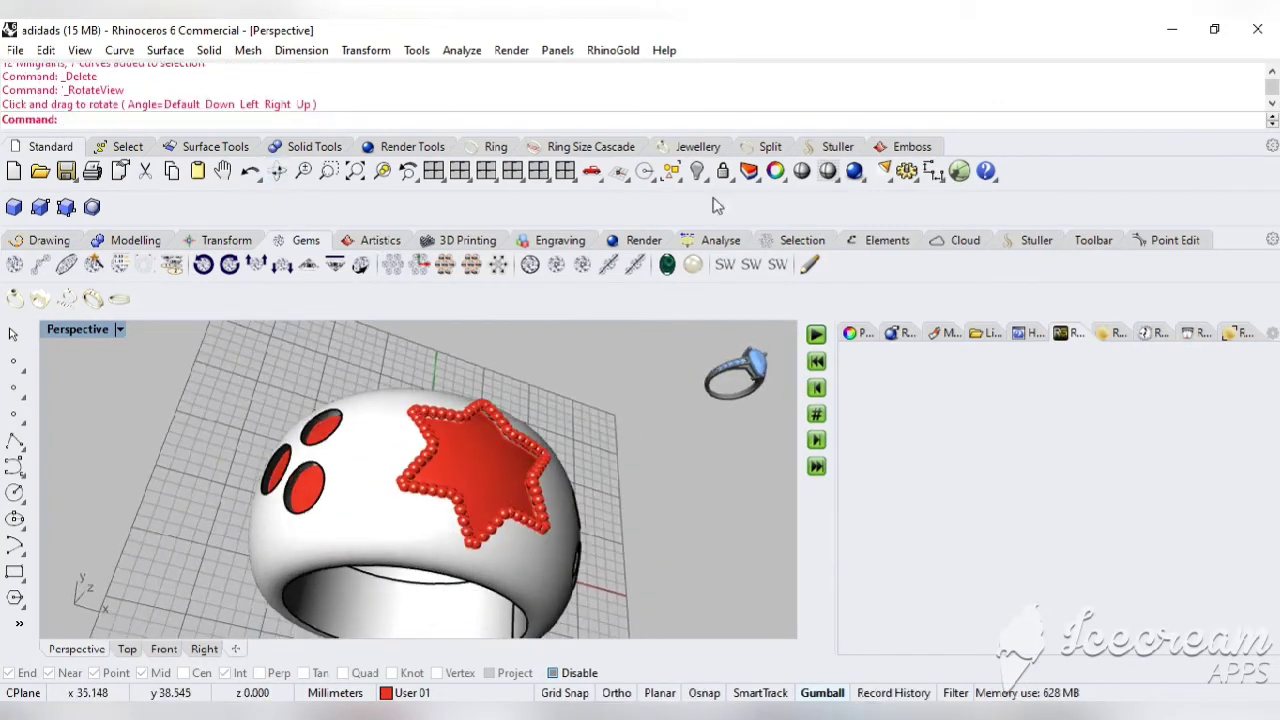
click(704, 147)
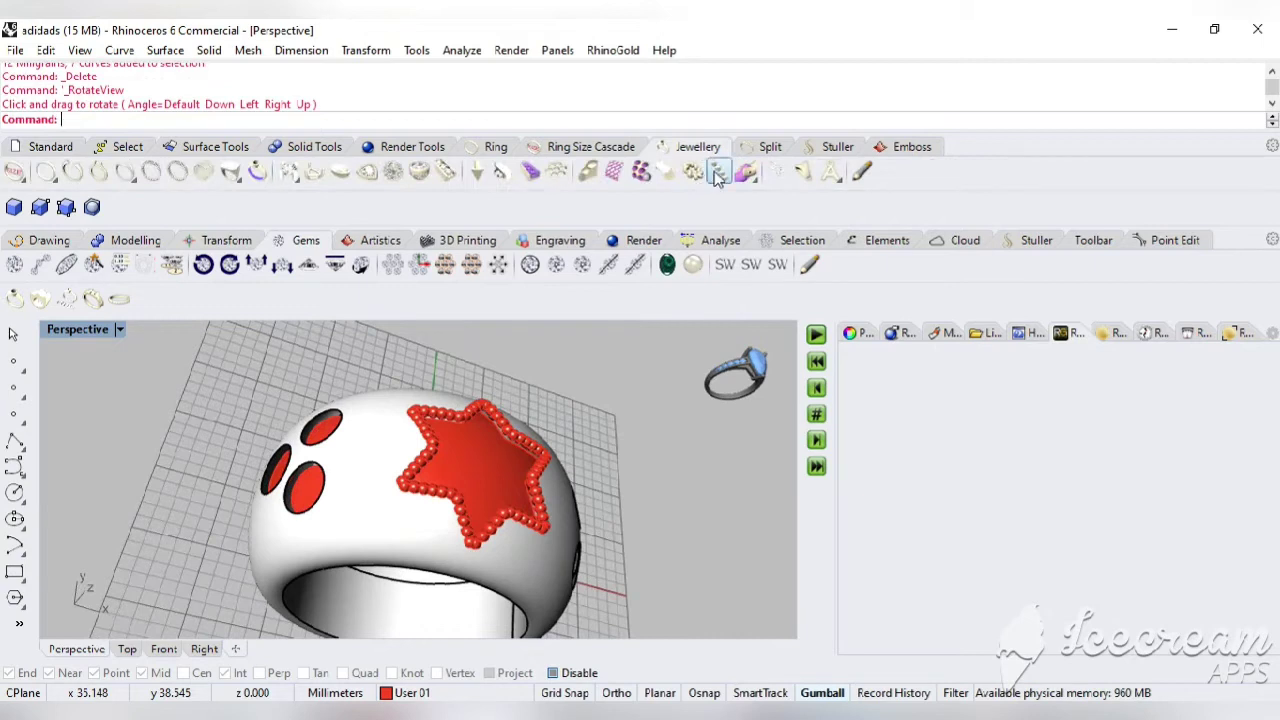
click(717, 176)
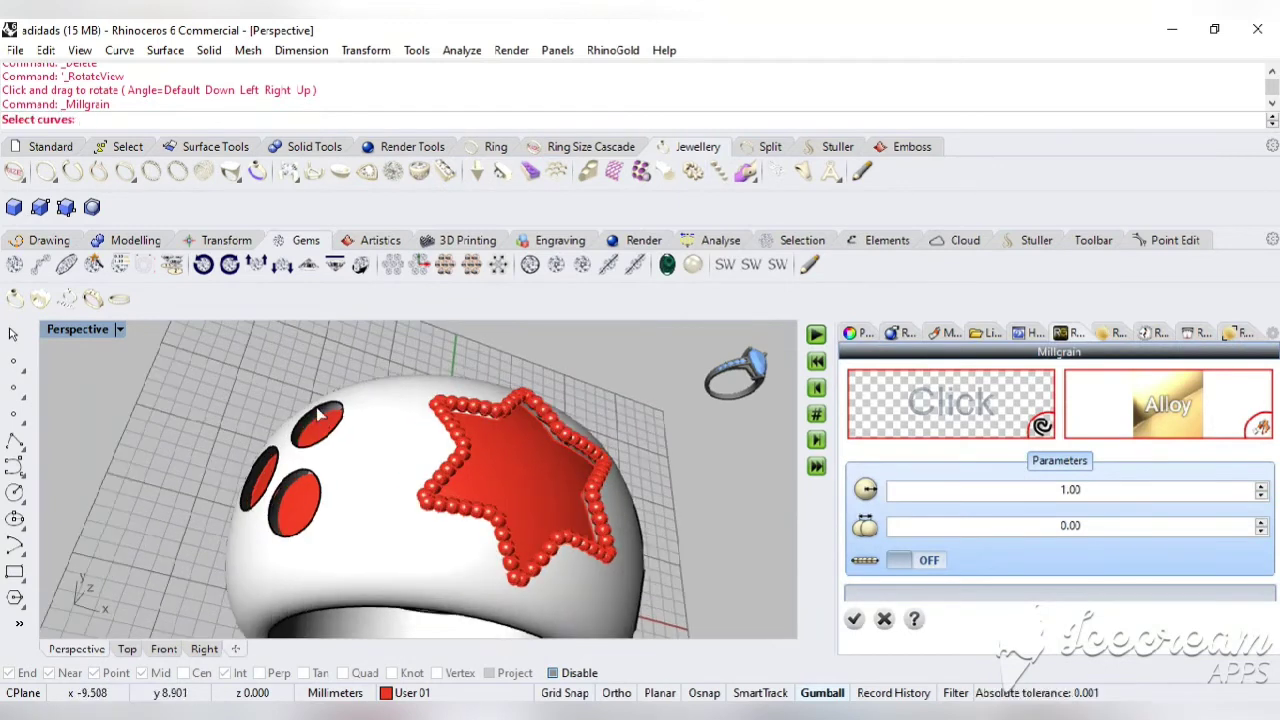
click(316, 425)
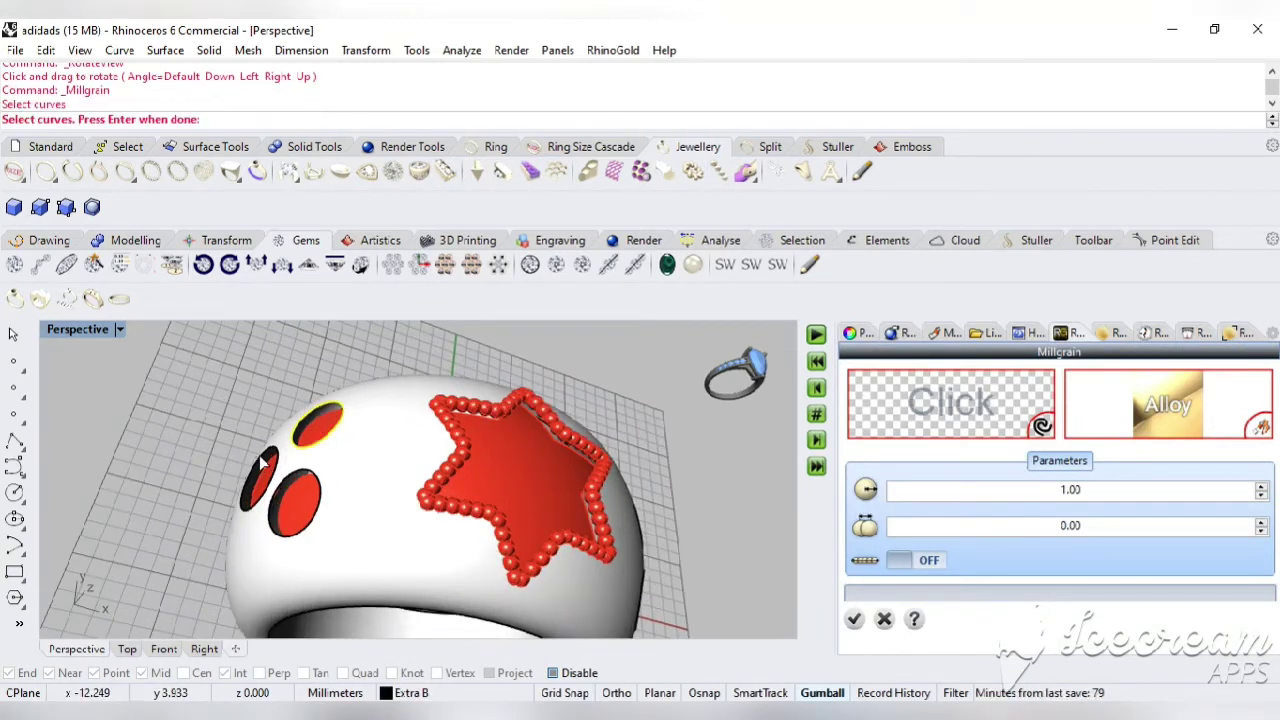
click(280, 483)
click(303, 497)
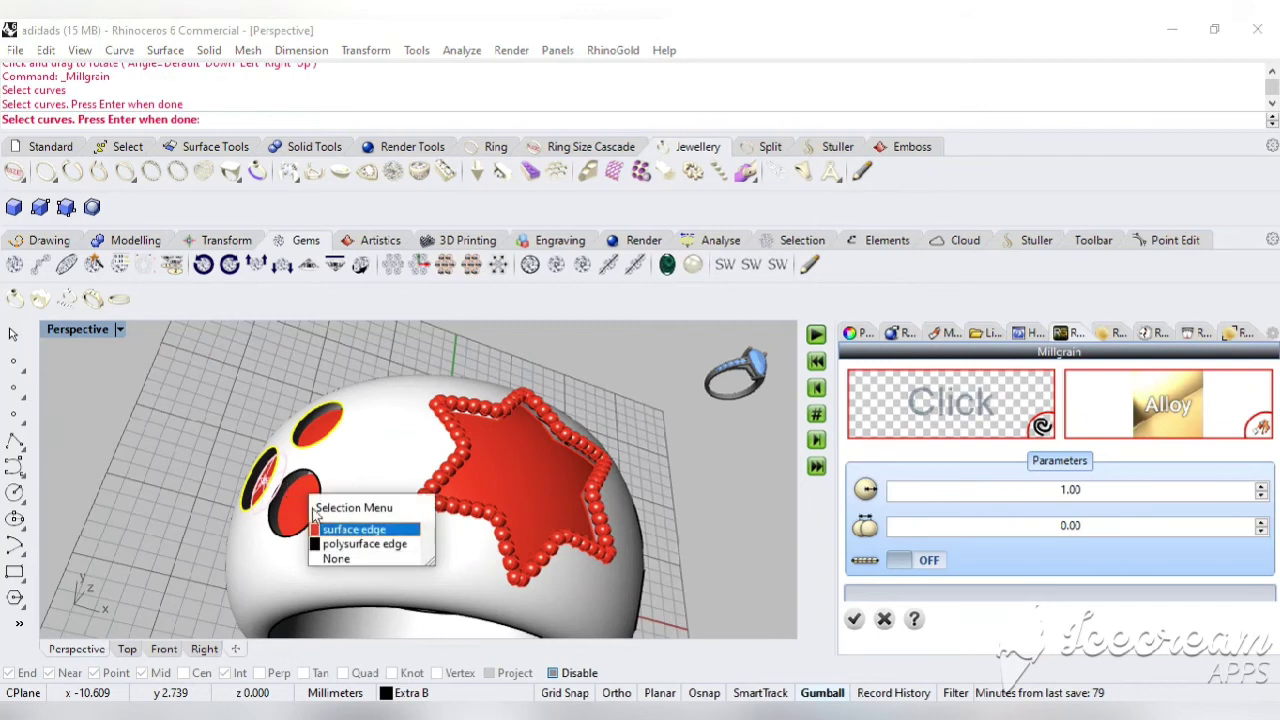
key(Return)
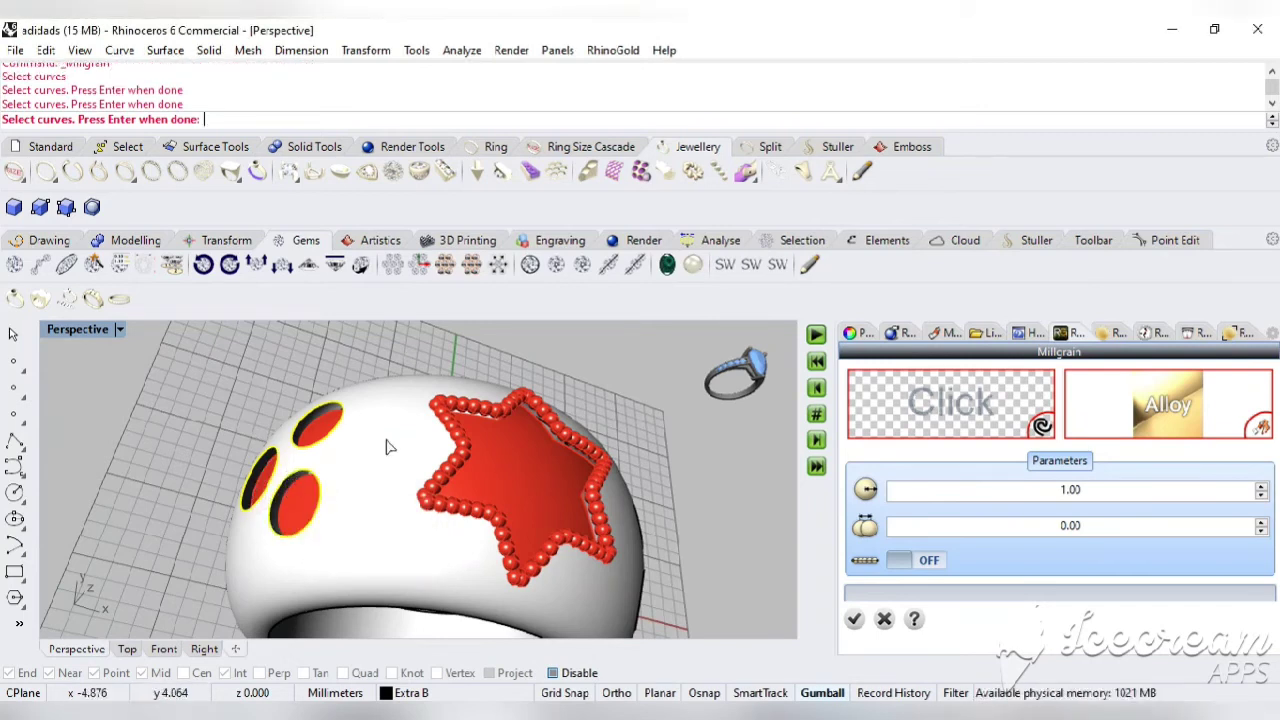
Add the rim edges of the three circular recesses on the star's other side and accept the millgrain curve selection
click(50, 146)
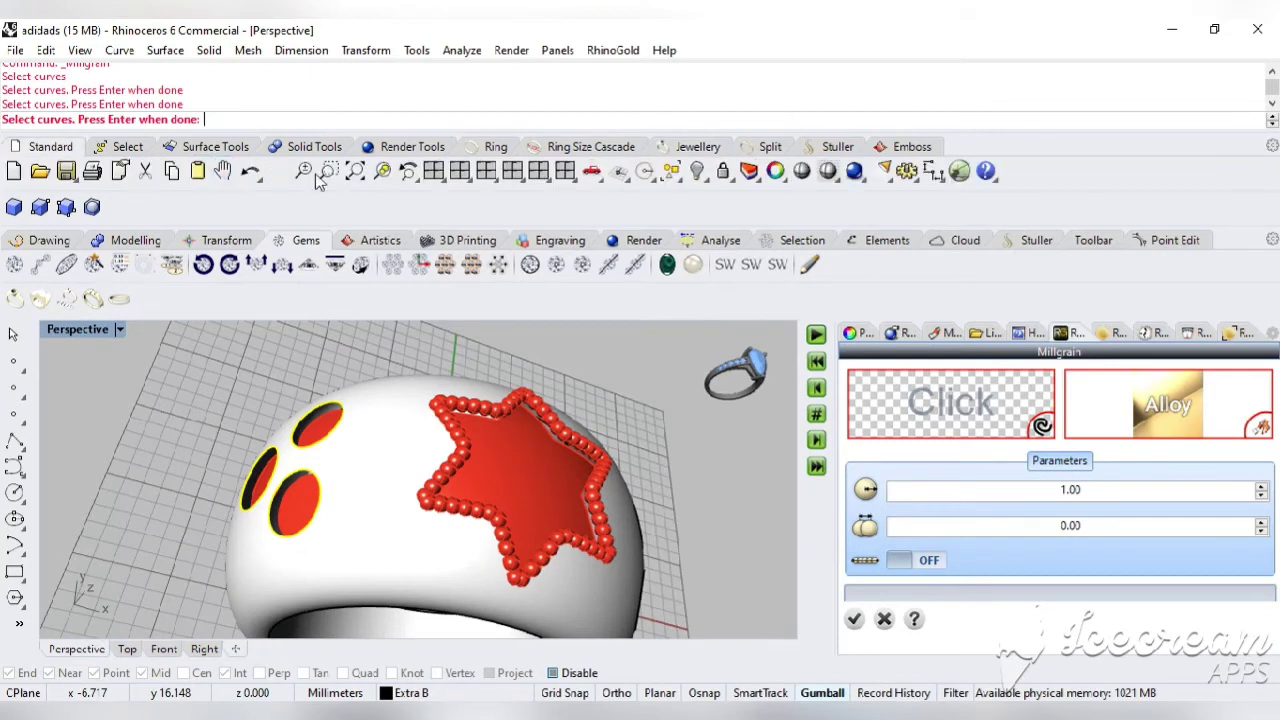
click(278, 171)
drag(191, 371, 198, 418)
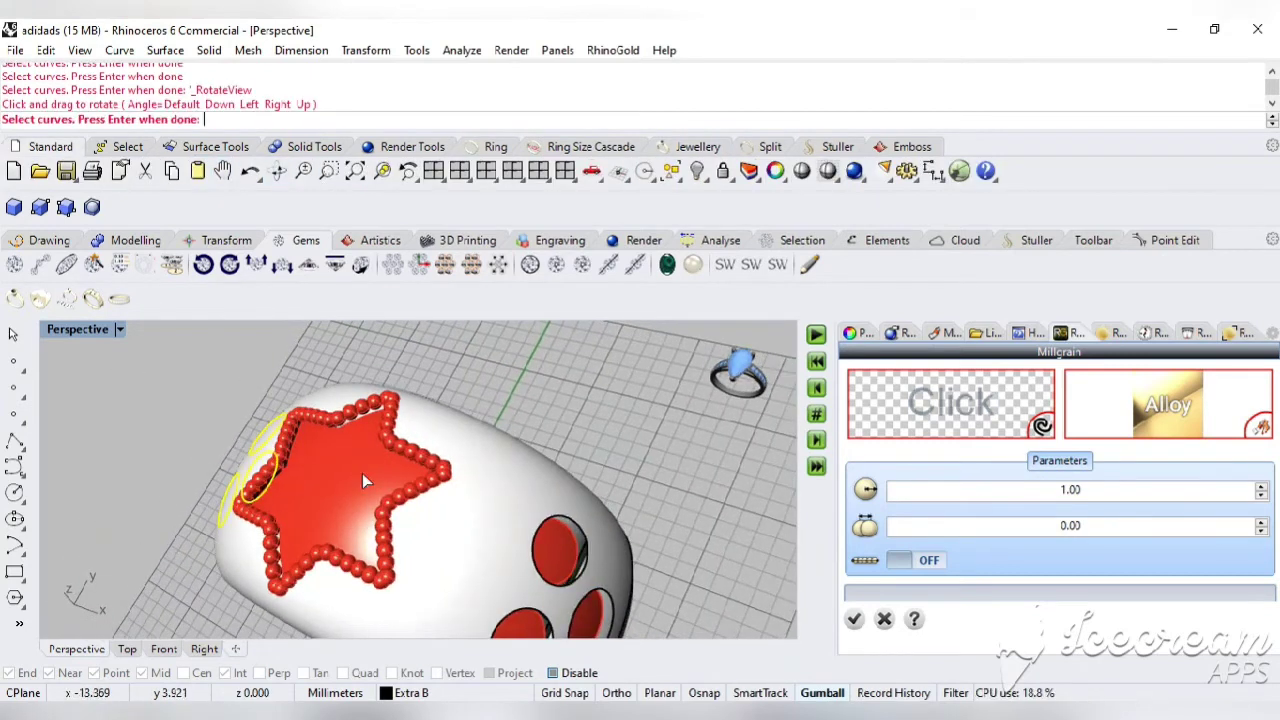
click(583, 534)
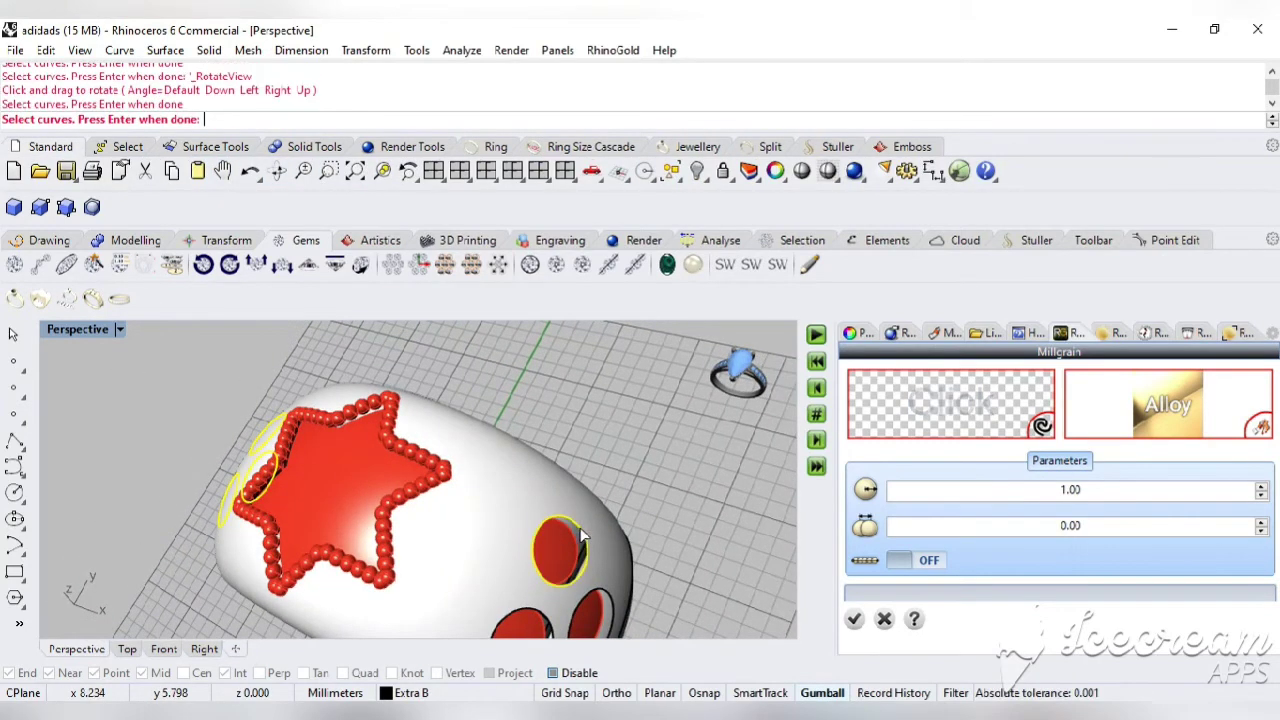
click(604, 600)
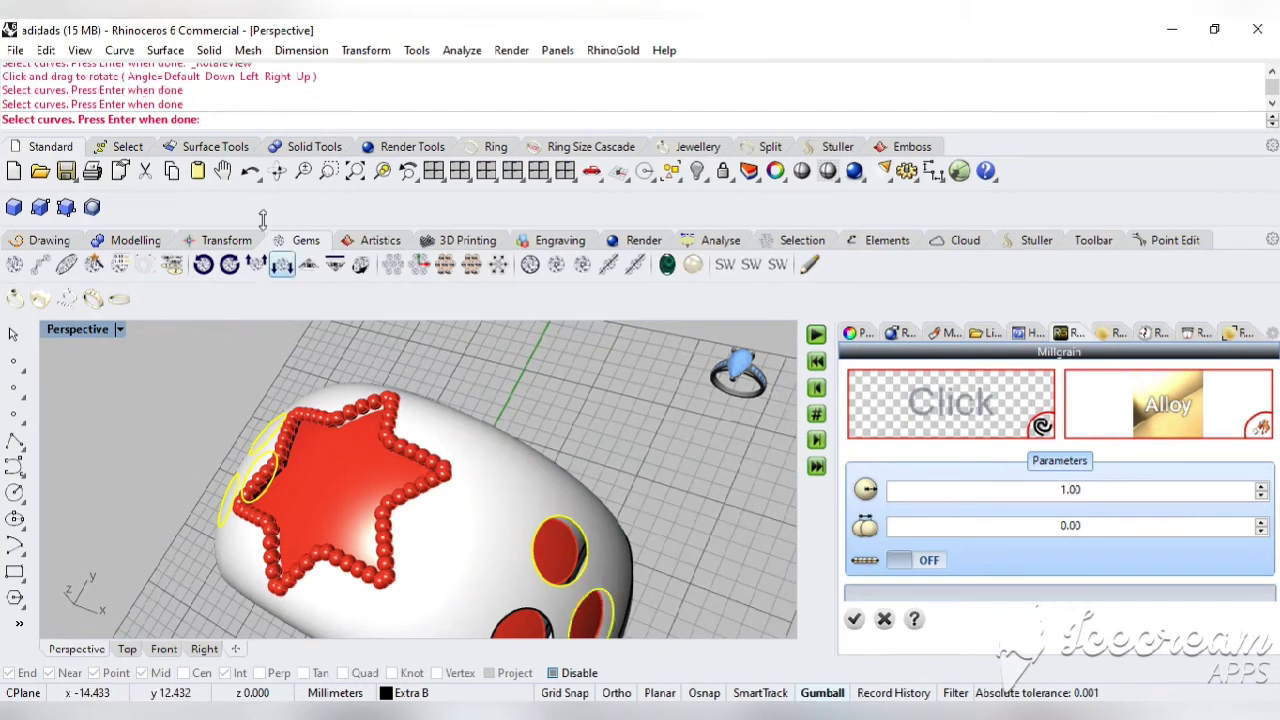
click(250, 171)
drag(183, 394, 507, 480)
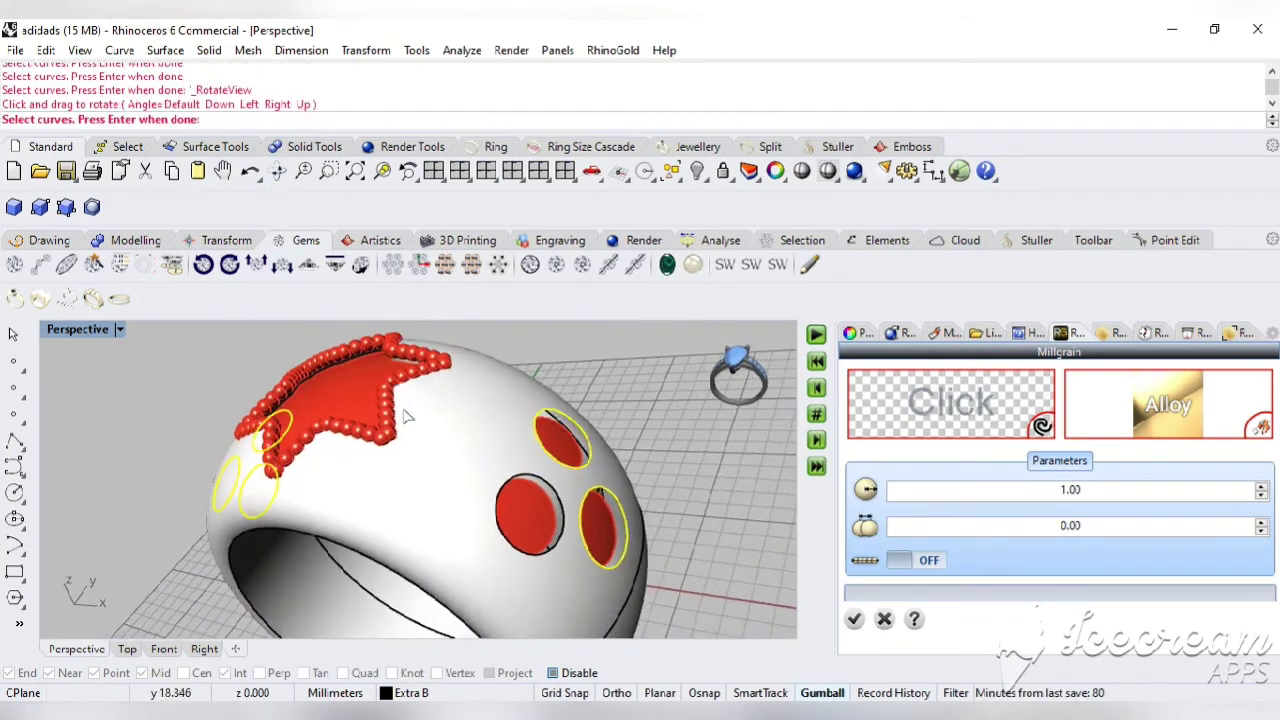
click(507, 482)
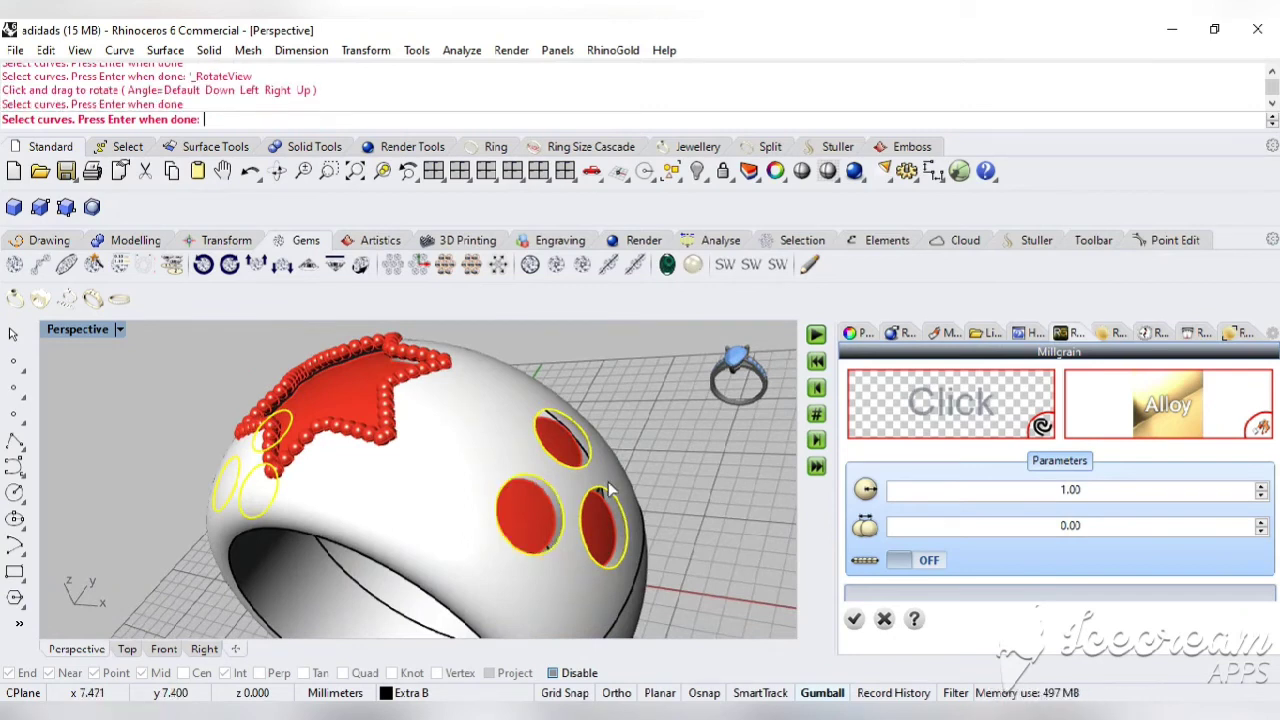
key(Return)
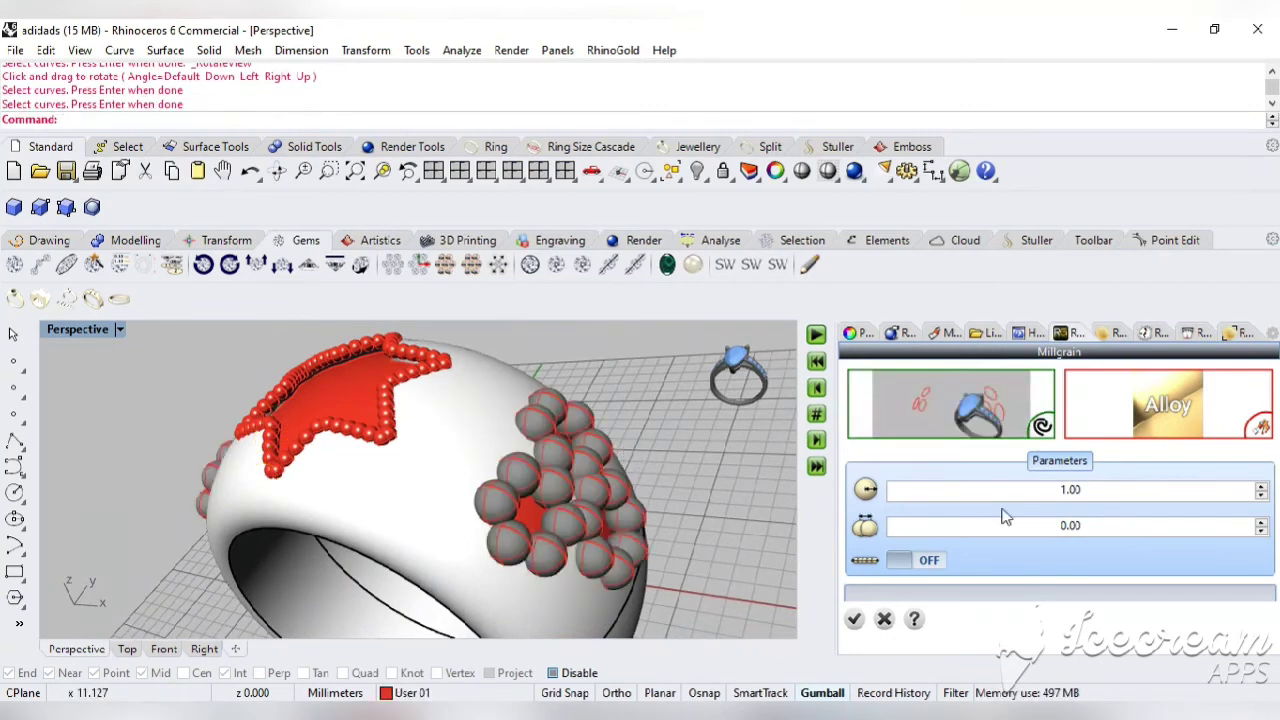
Reduce the bead size of the circular recesses' millgrain to 0.30
click(1262, 496)
click(1262, 496)
click(1262, 496)
click(1262, 496)
click(1262, 496)
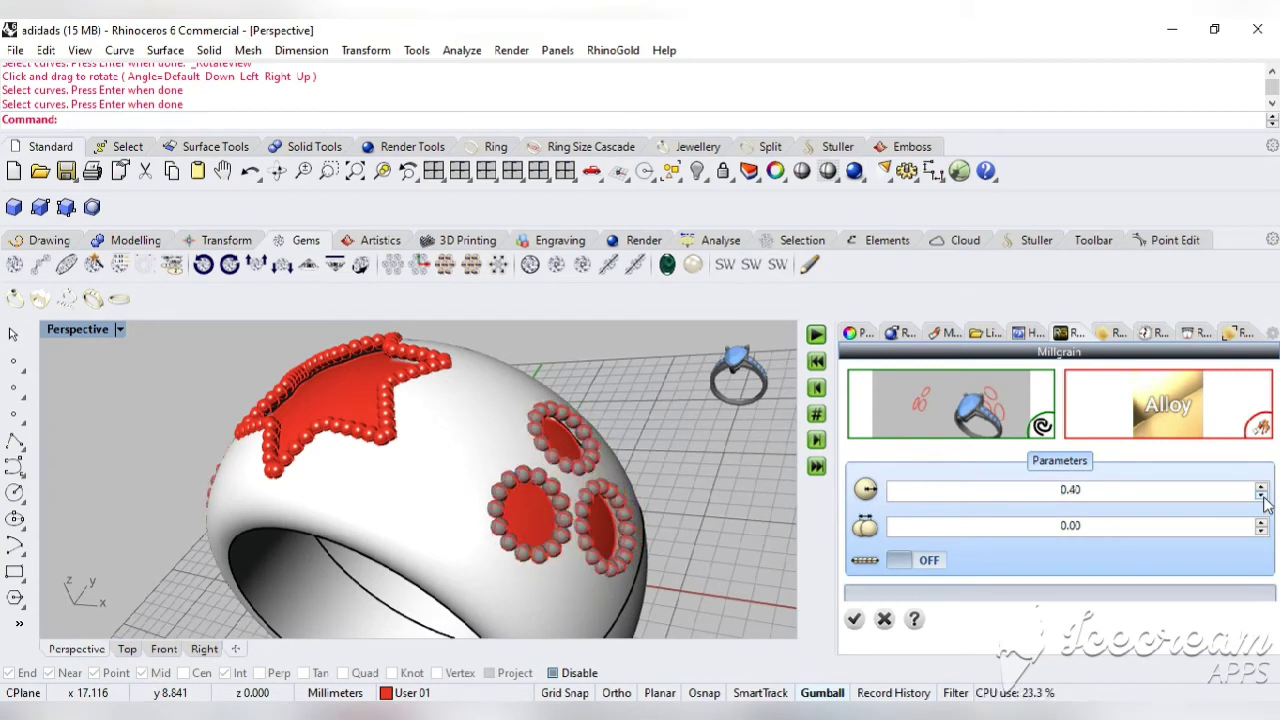
click(1262, 496)
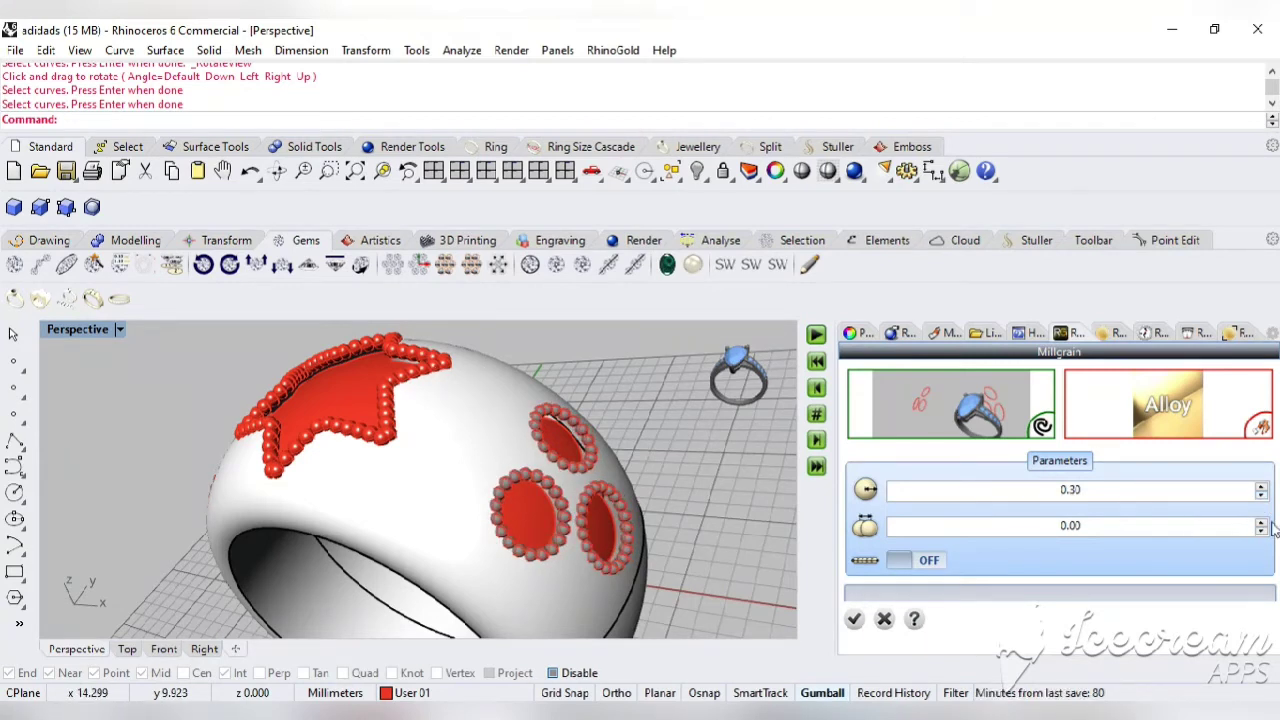
Set the bead spacing to 0.20, switch the bead-row option on, and create the millgrain around the circular recesses
click(1262, 522)
click(1261, 522)
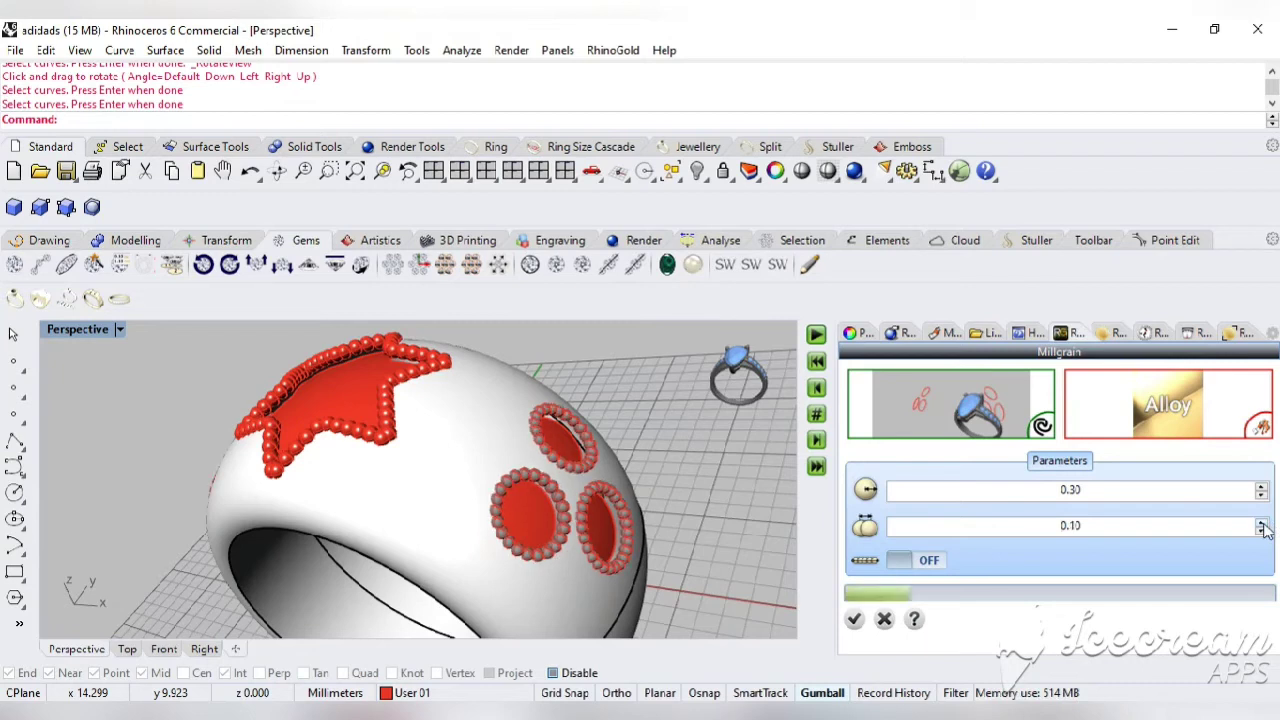
click(932, 561)
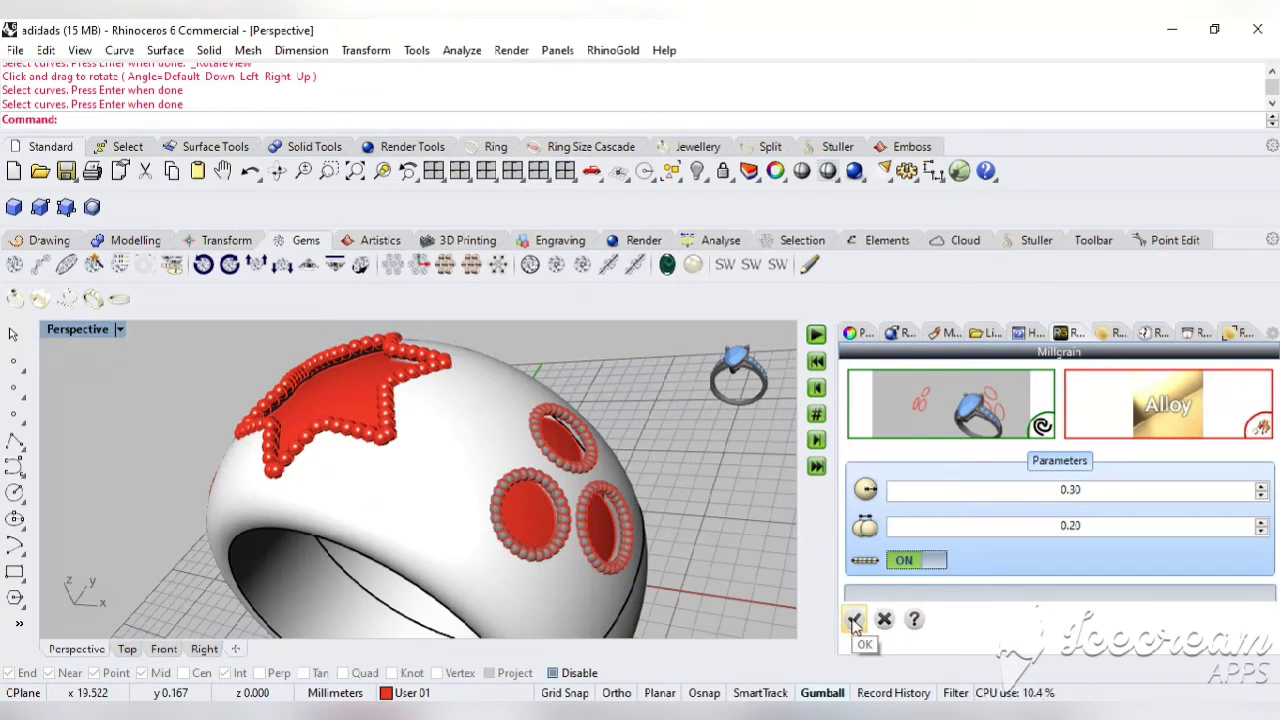
click(853, 620)
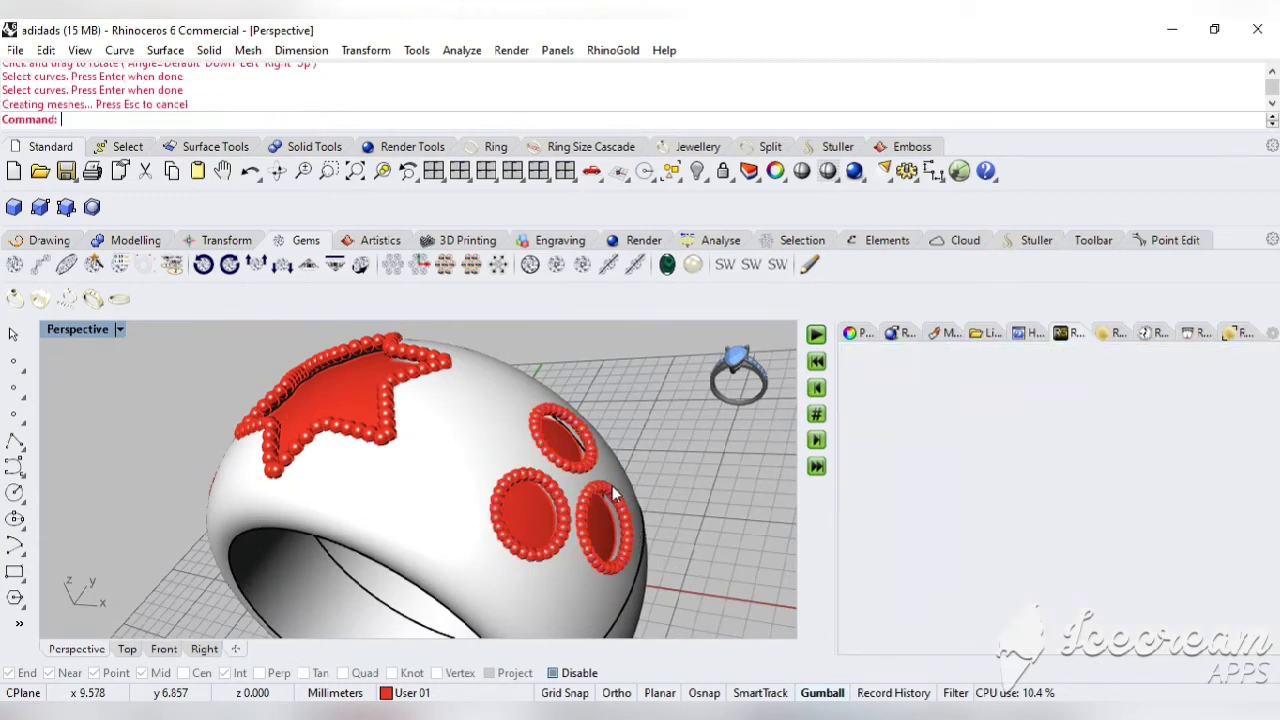
Set the Top viewport to the STLRepair display mode and examine the millgrained ring from several angles
scroll(614, 492, down, 5)
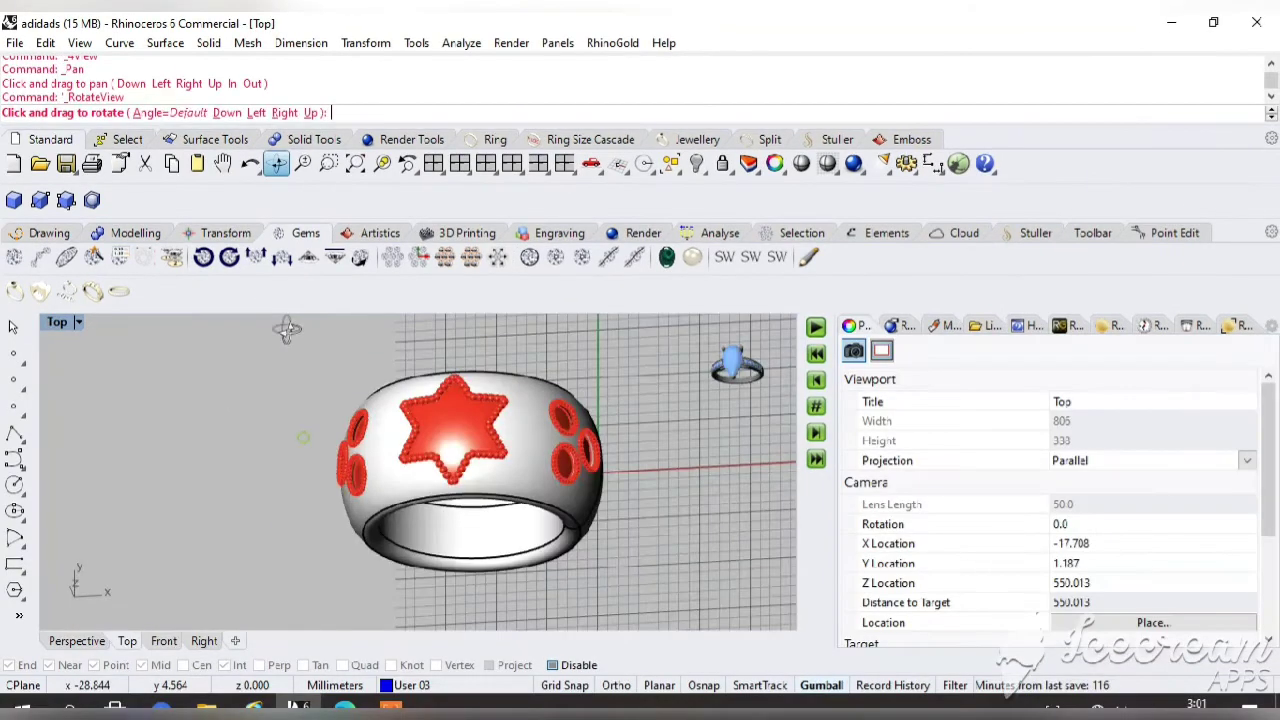
drag(286, 331, 280, 415)
click(78, 322)
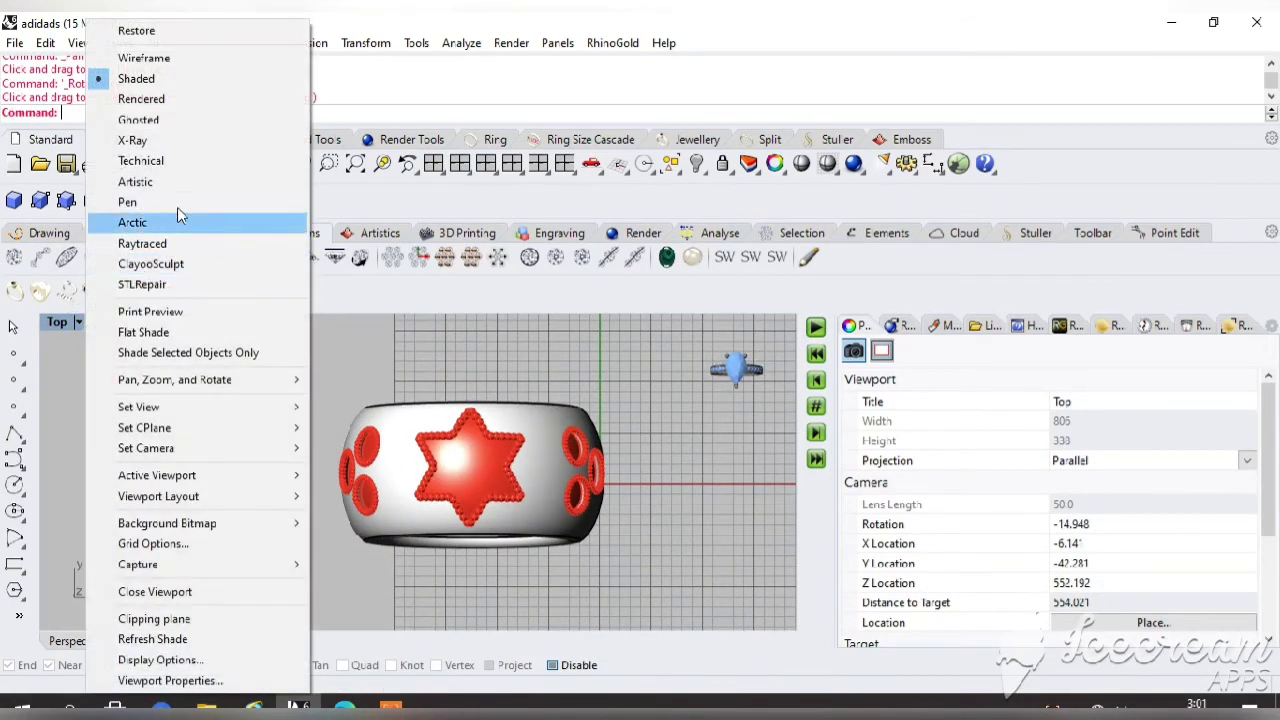
click(160, 290)
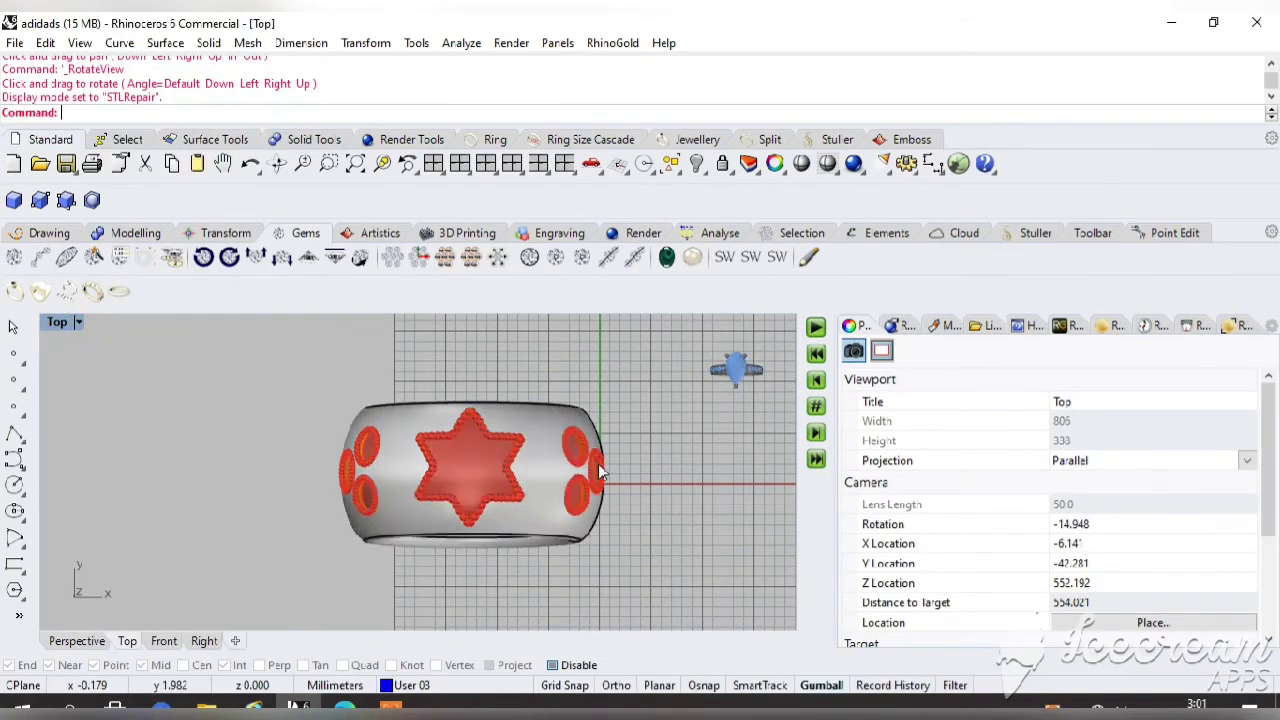
click(277, 163)
drag(278, 472, 425, 462)
key(Return)
click(277, 163)
drag(643, 437, 310, 399)
Move the ring and its millgrains horizontally in the Front view to centre them on the origin
click(434, 164)
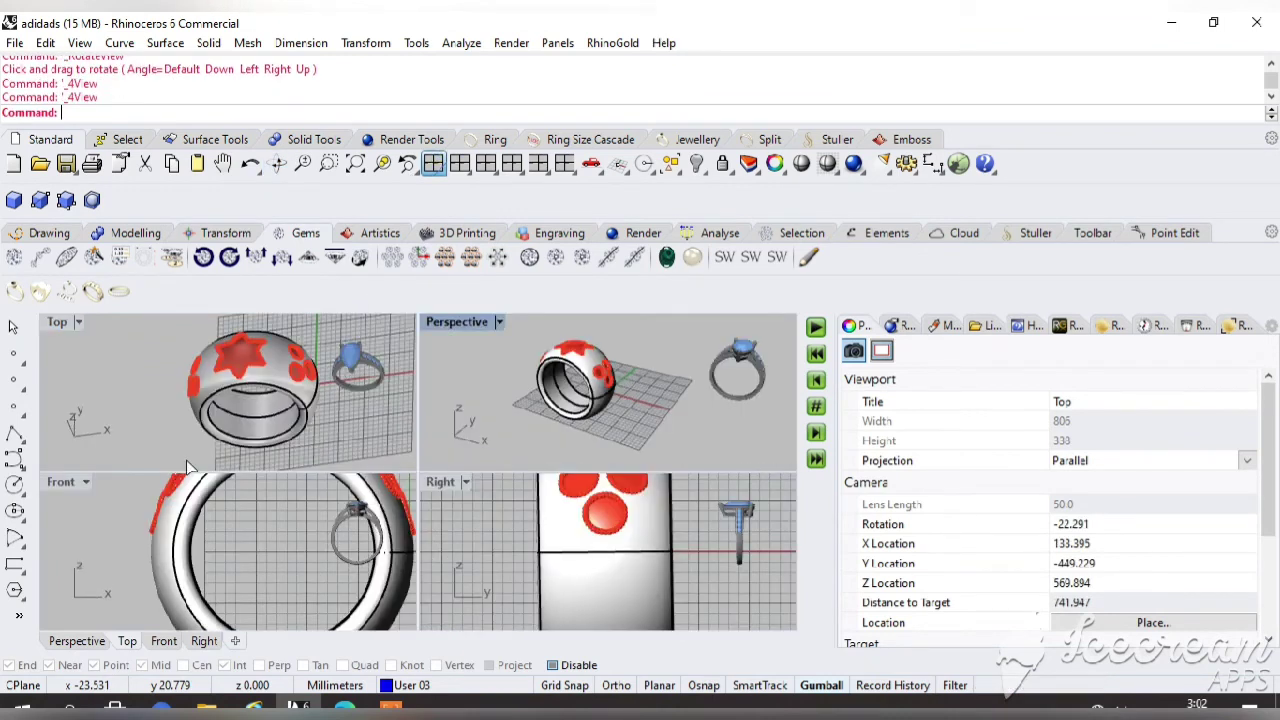
double_click(60, 482)
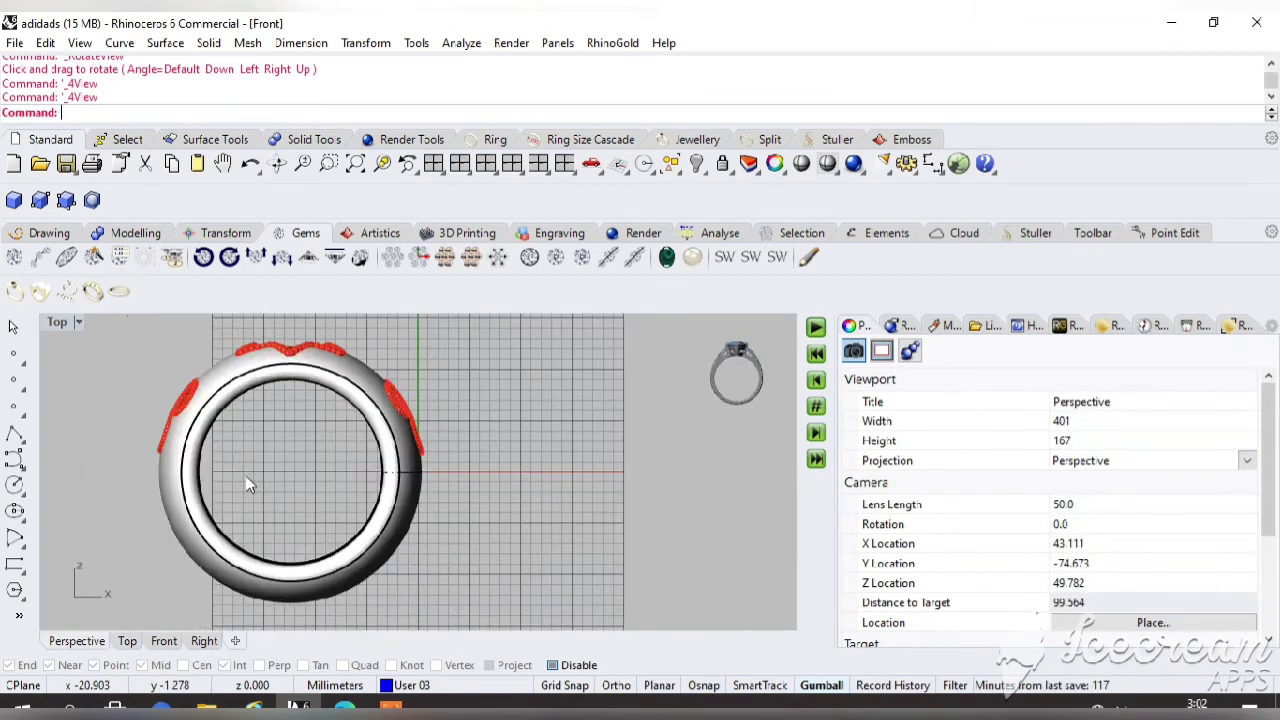
drag(488, 340, 106, 622)
drag(366, 450, 492, 448)
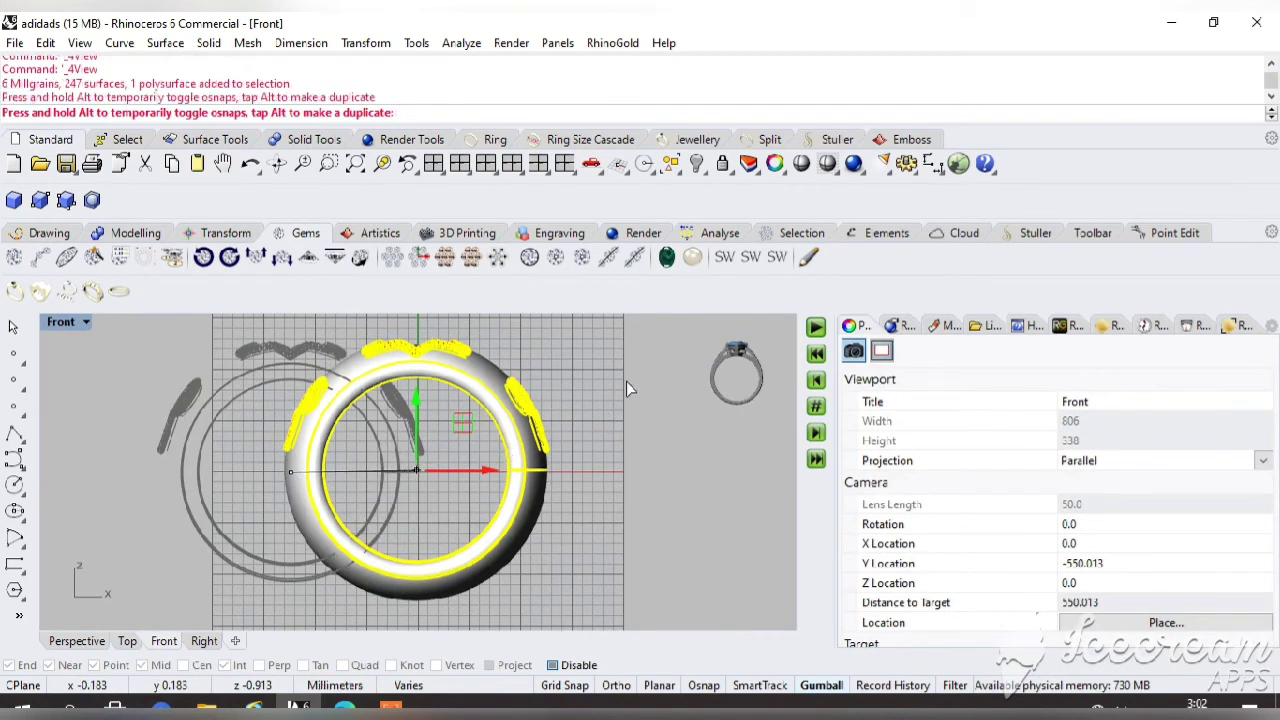
click(626, 381)
drag(612, 348, 230, 613)
click(595, 336)
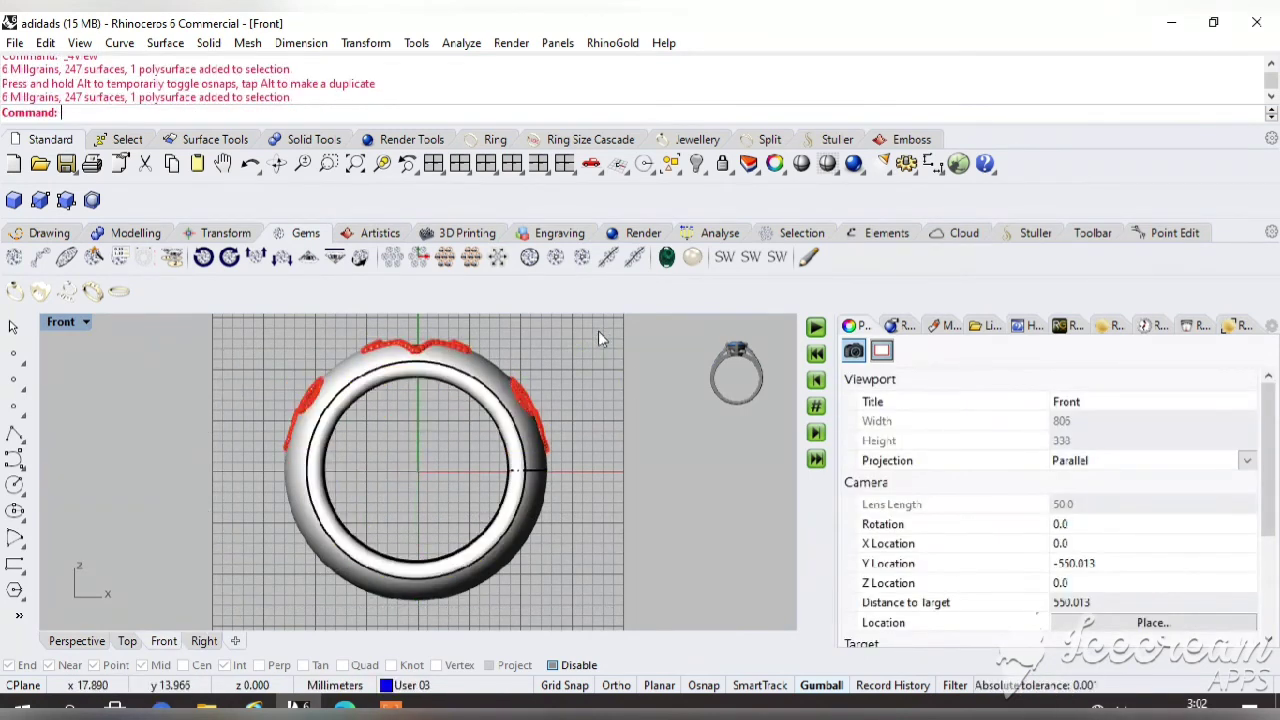
Hide the millgrains in the Top view, locking the ring body only while they are selected and hidden
click(458, 165)
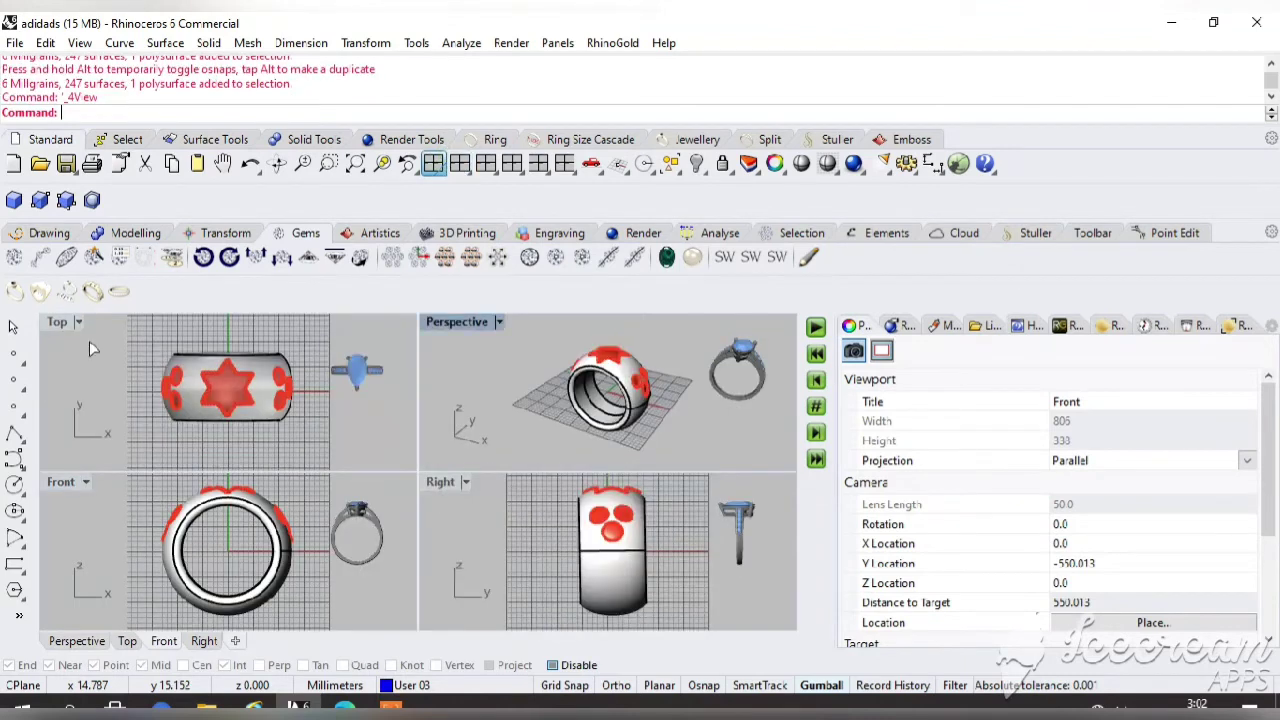
double_click(60, 323)
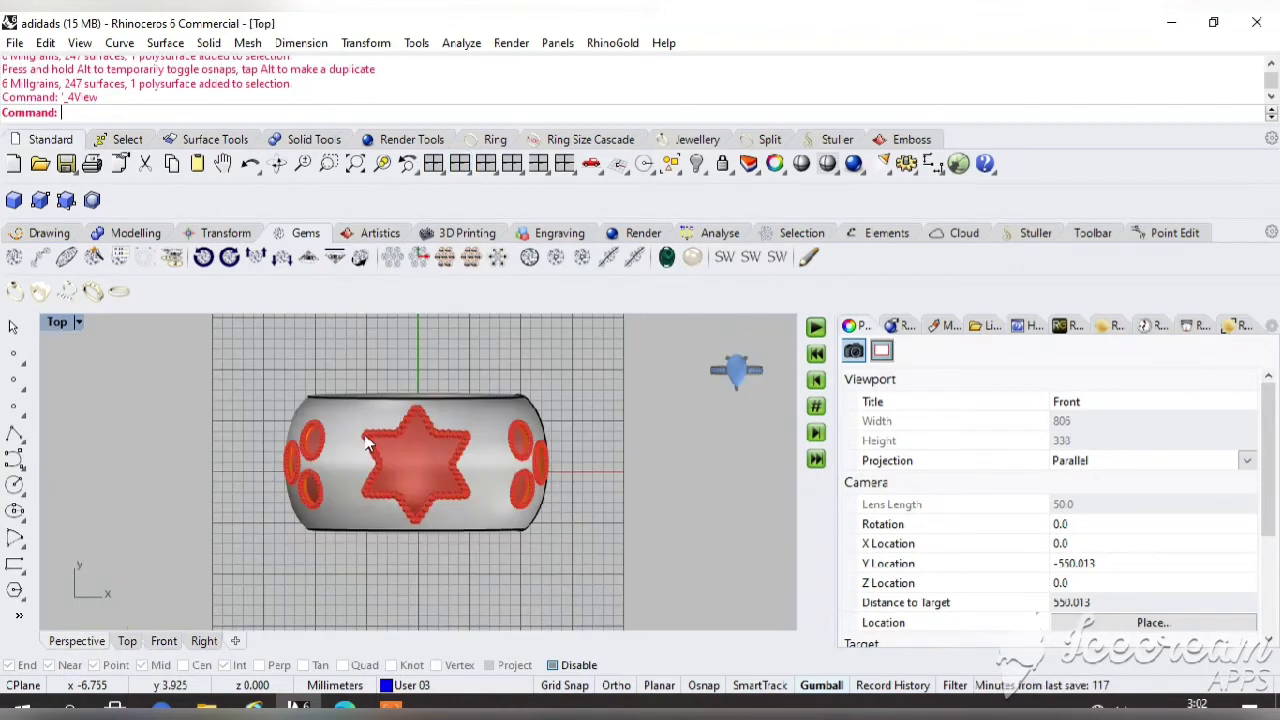
click(491, 411)
click(722, 163)
drag(218, 343, 755, 598)
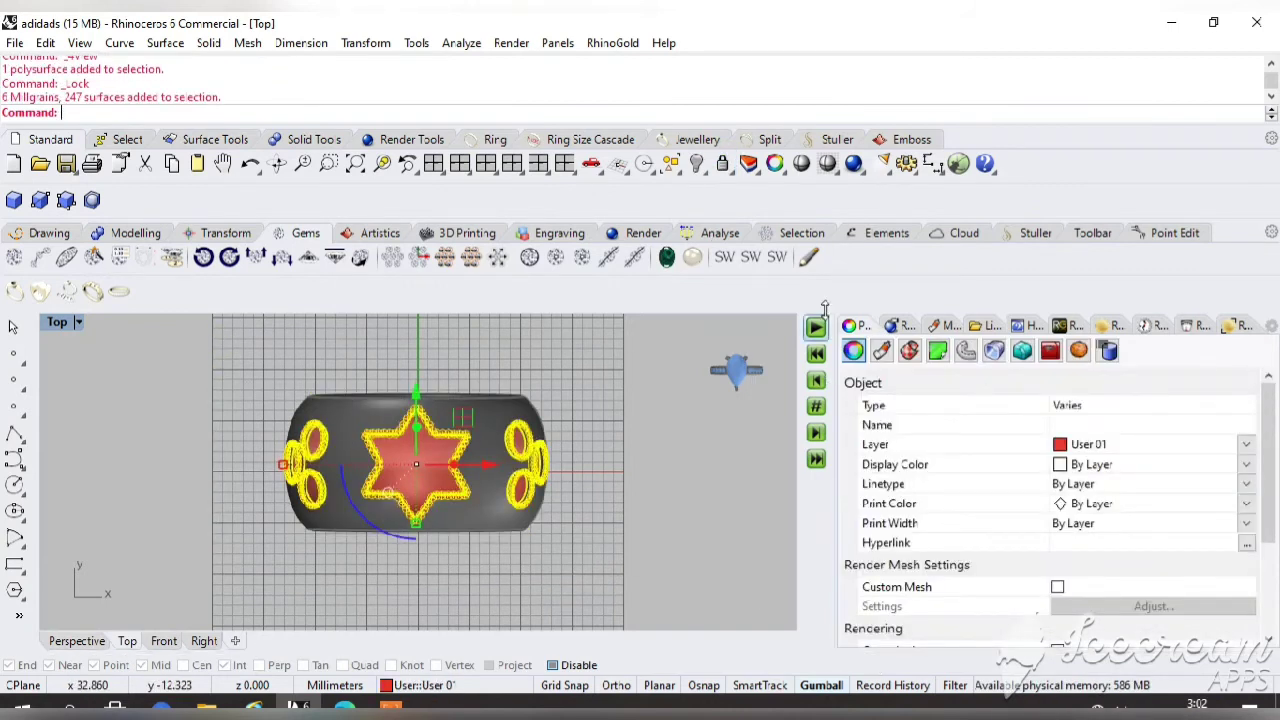
click(699, 166)
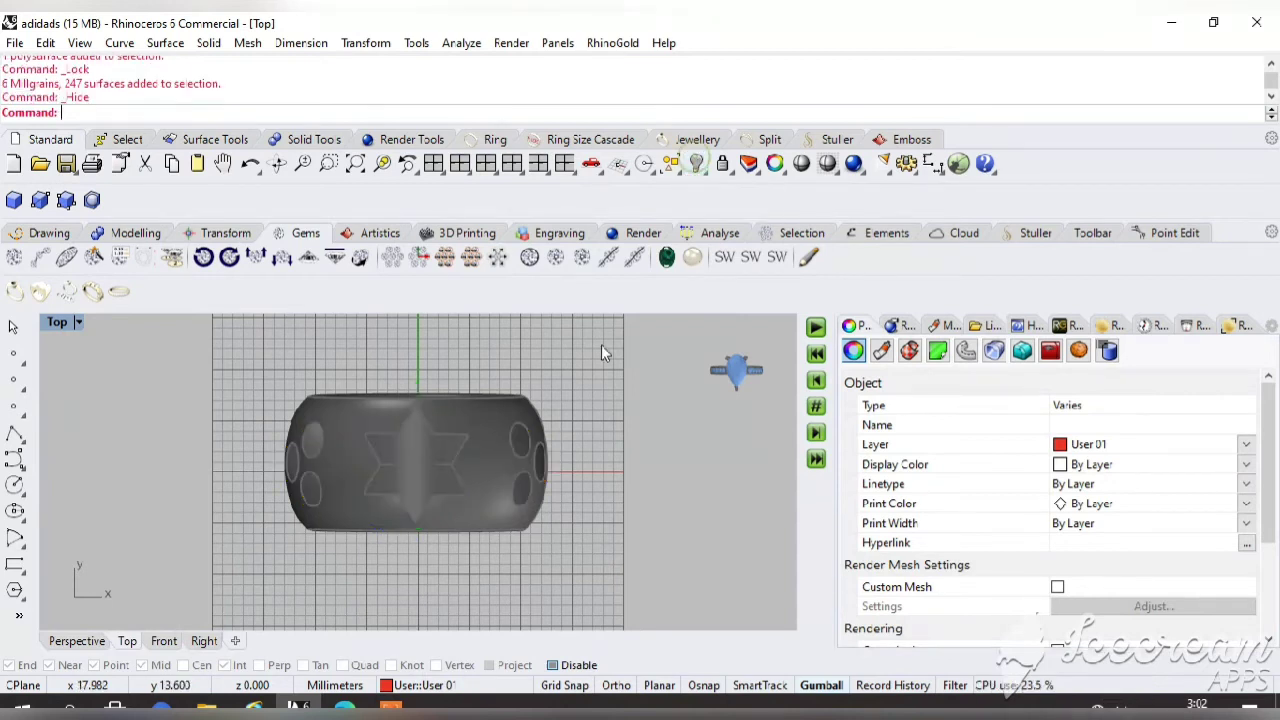
click(722, 164)
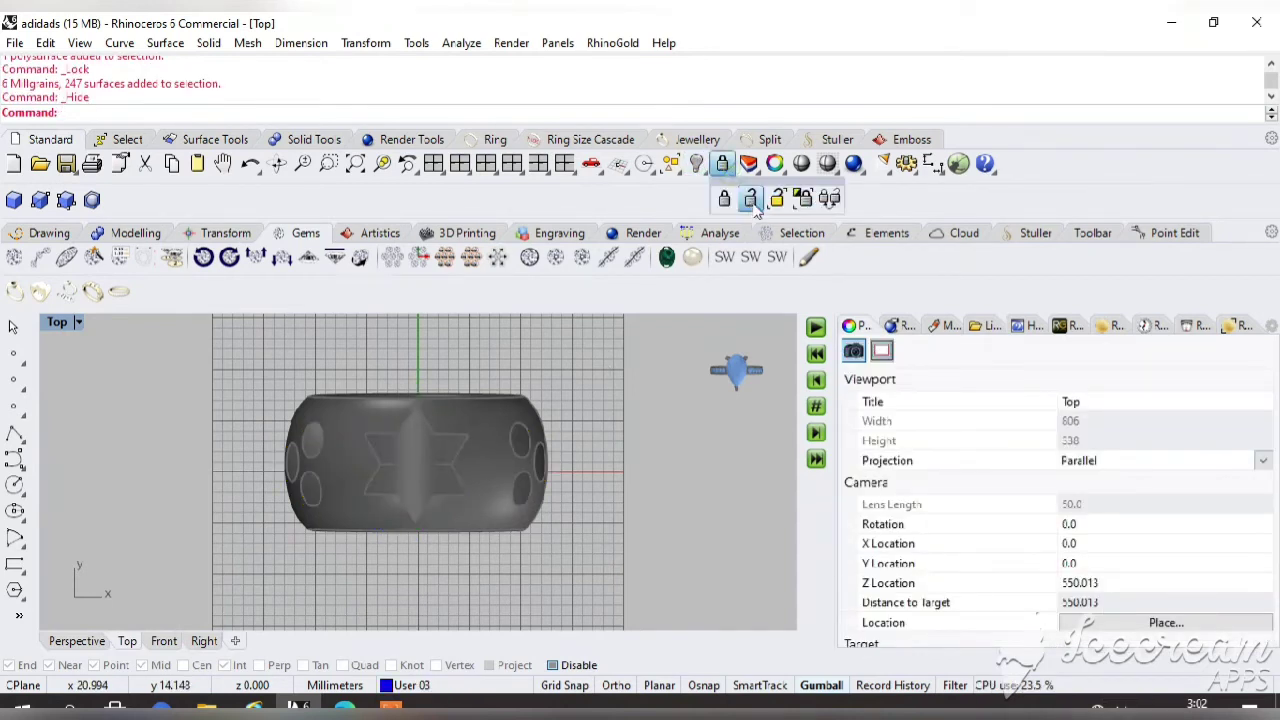
click(751, 199)
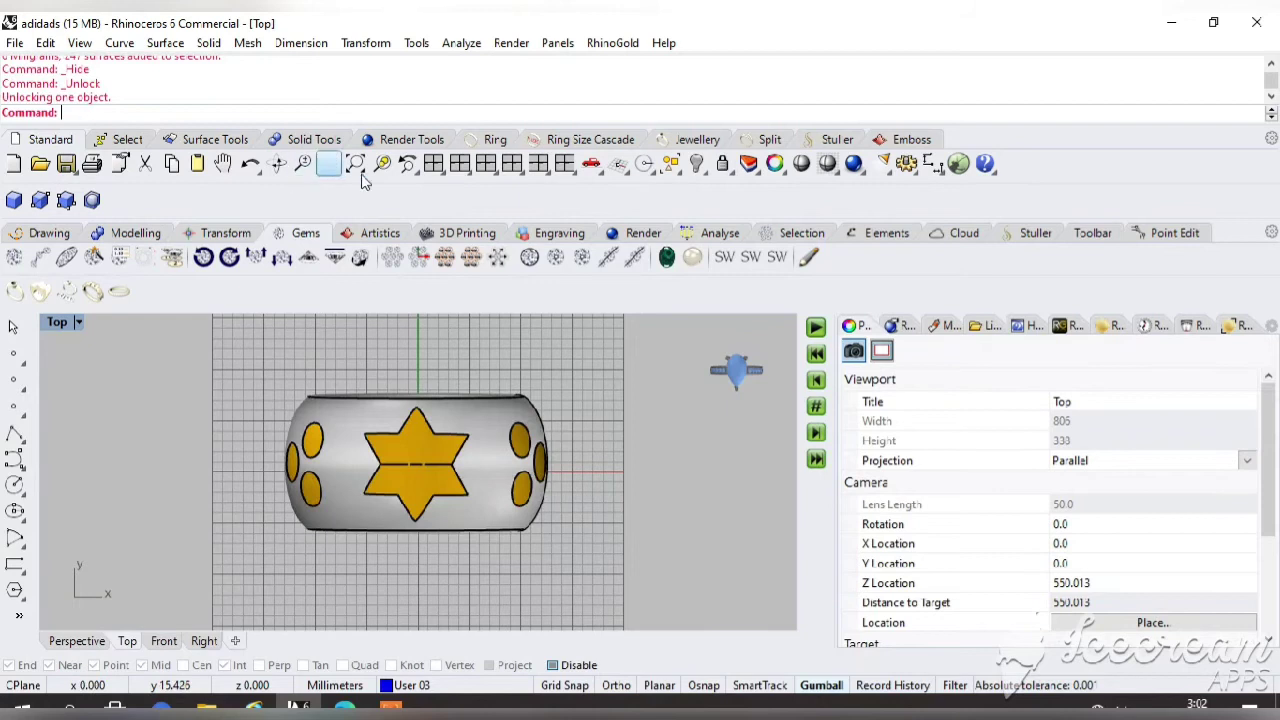
Copy the ring body in place
drag(607, 340, 256, 606)
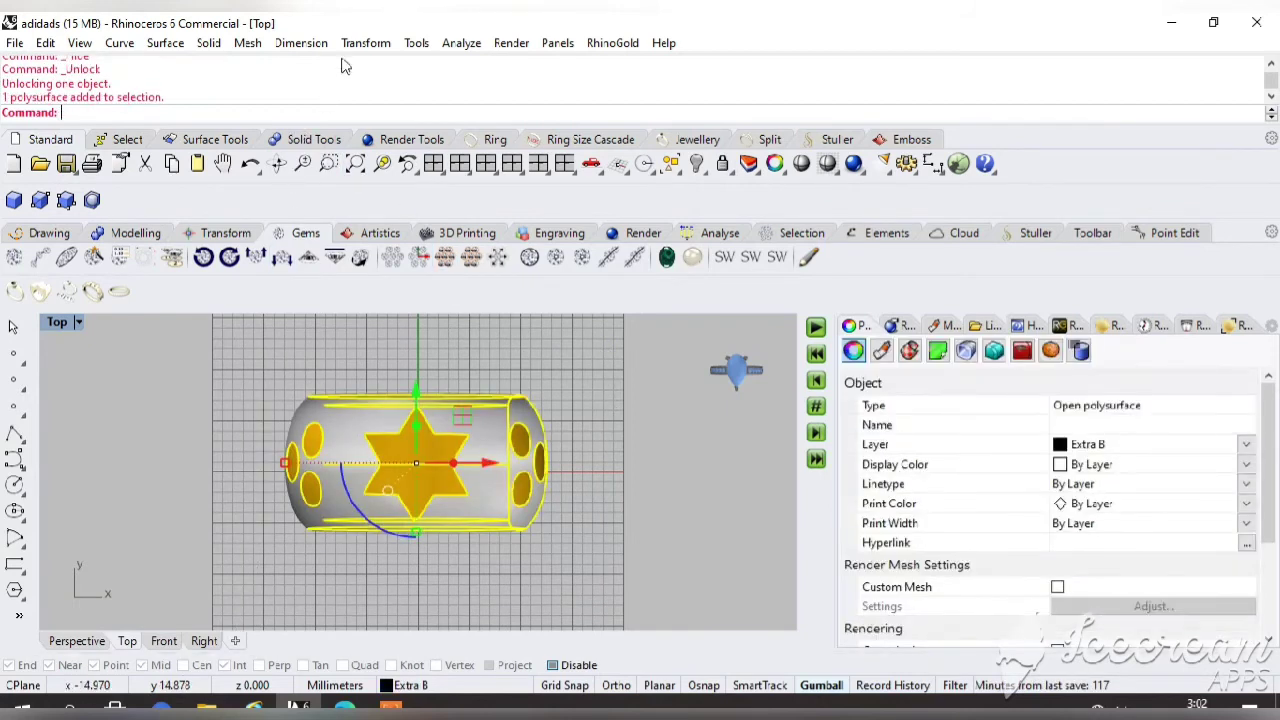
click(365, 43)
click(381, 86)
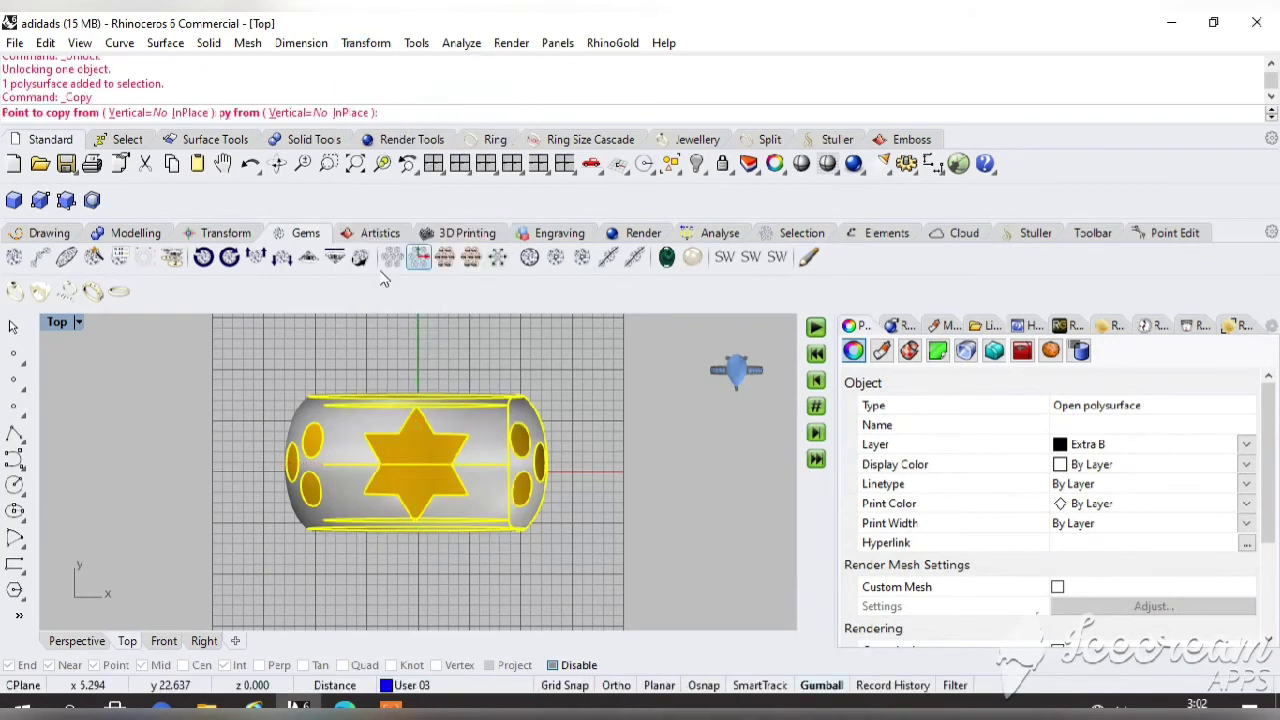
click(200, 114)
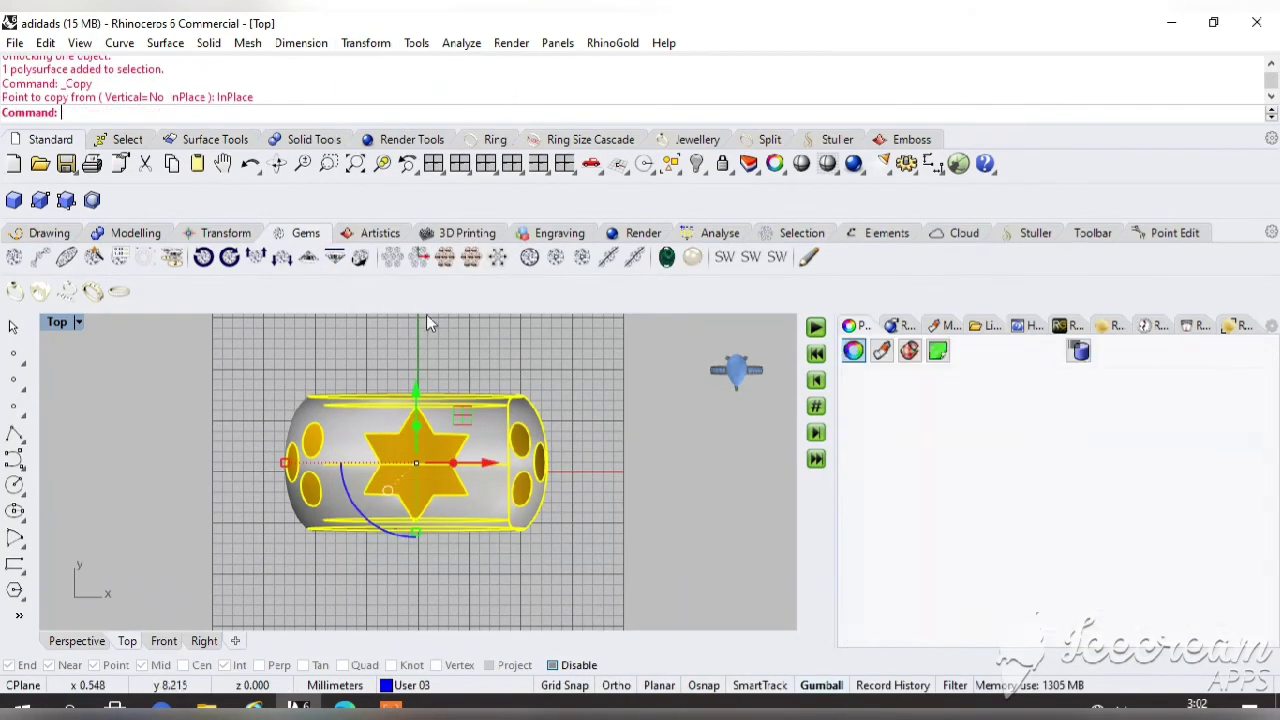
Change the selected ring body to layer User 01
click(390, 686)
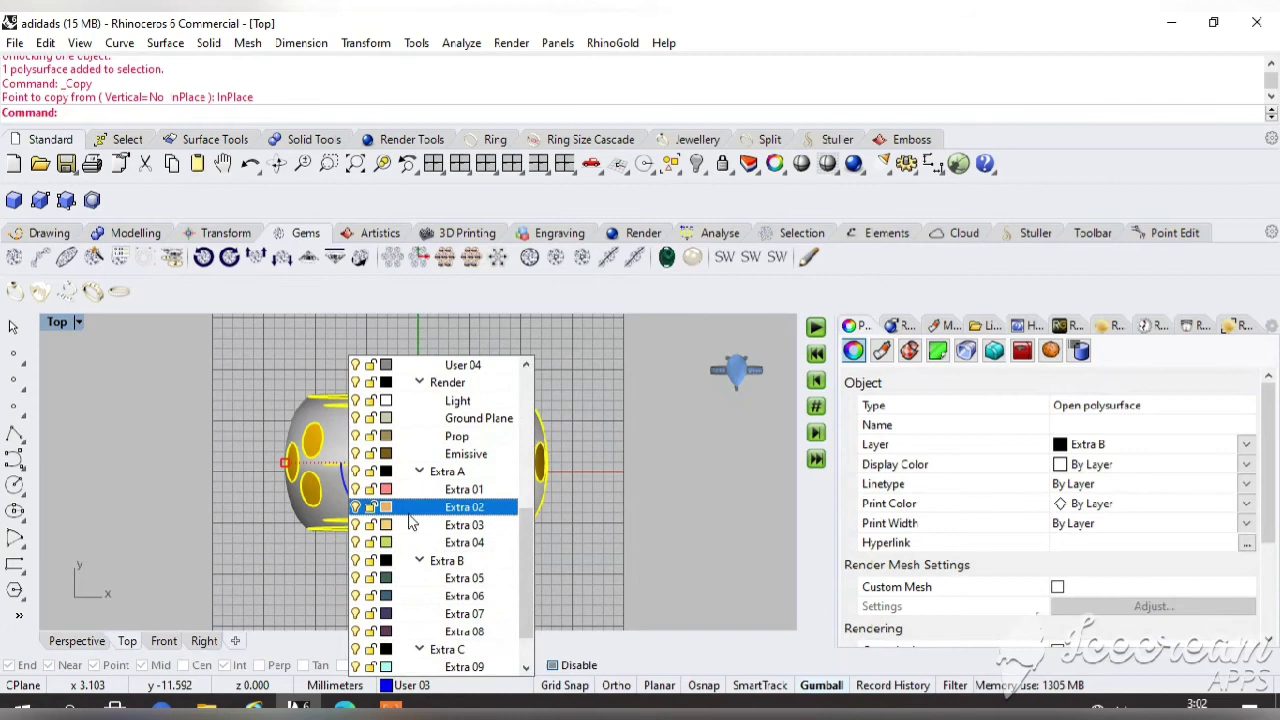
scroll(415, 512, down, 1)
scroll(410, 466, down, 6)
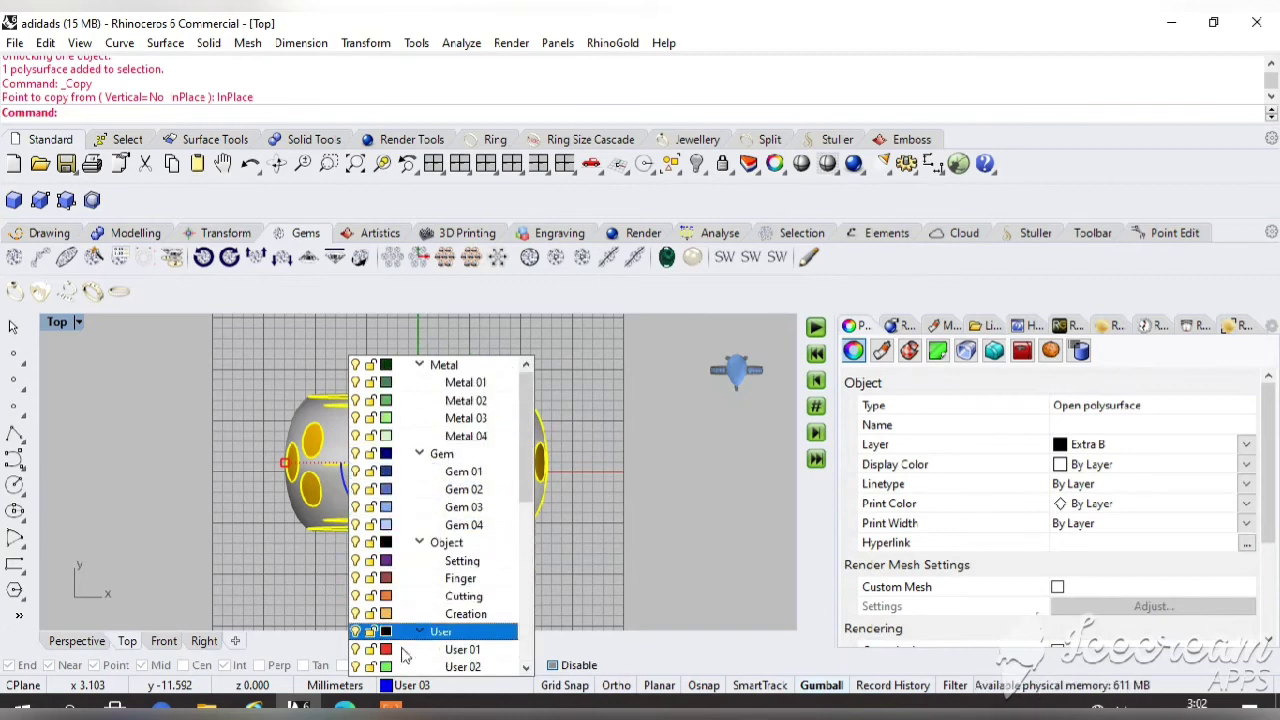
right_click(403, 650)
click(463, 640)
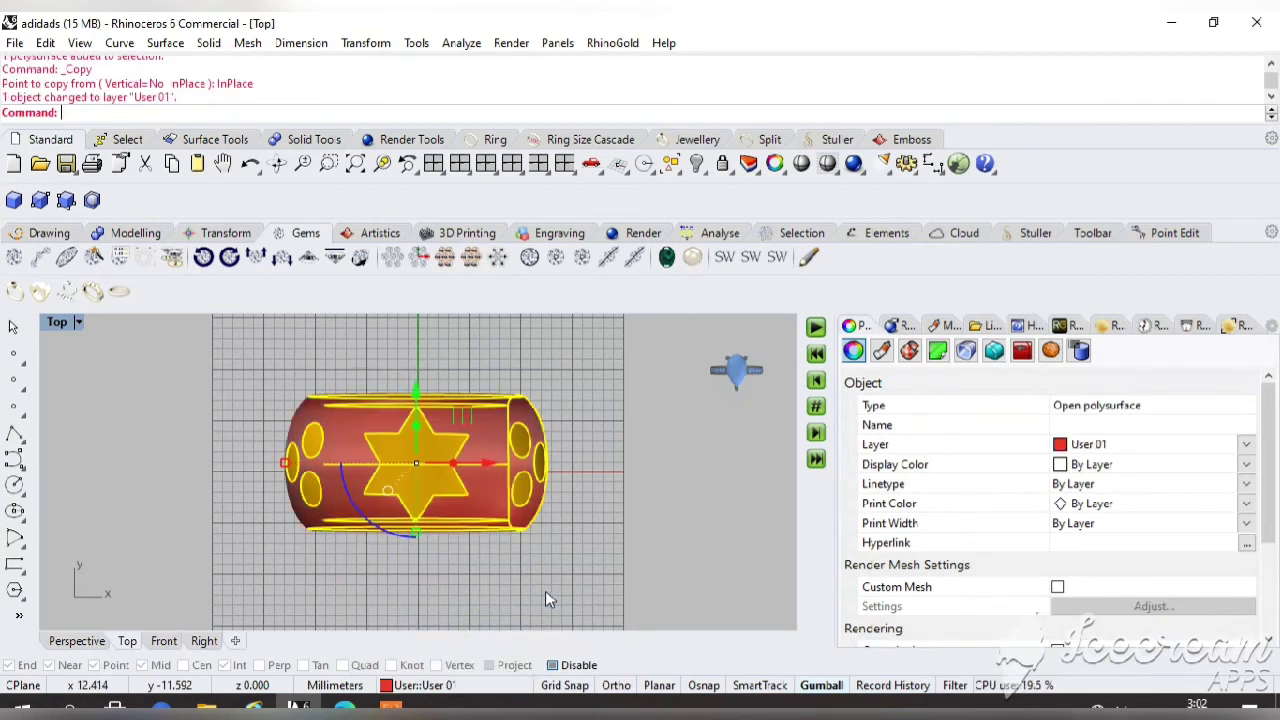
Scale the red ring body down about its centre in the Front view so its outer surface lies within the white ring's band
click(433, 165)
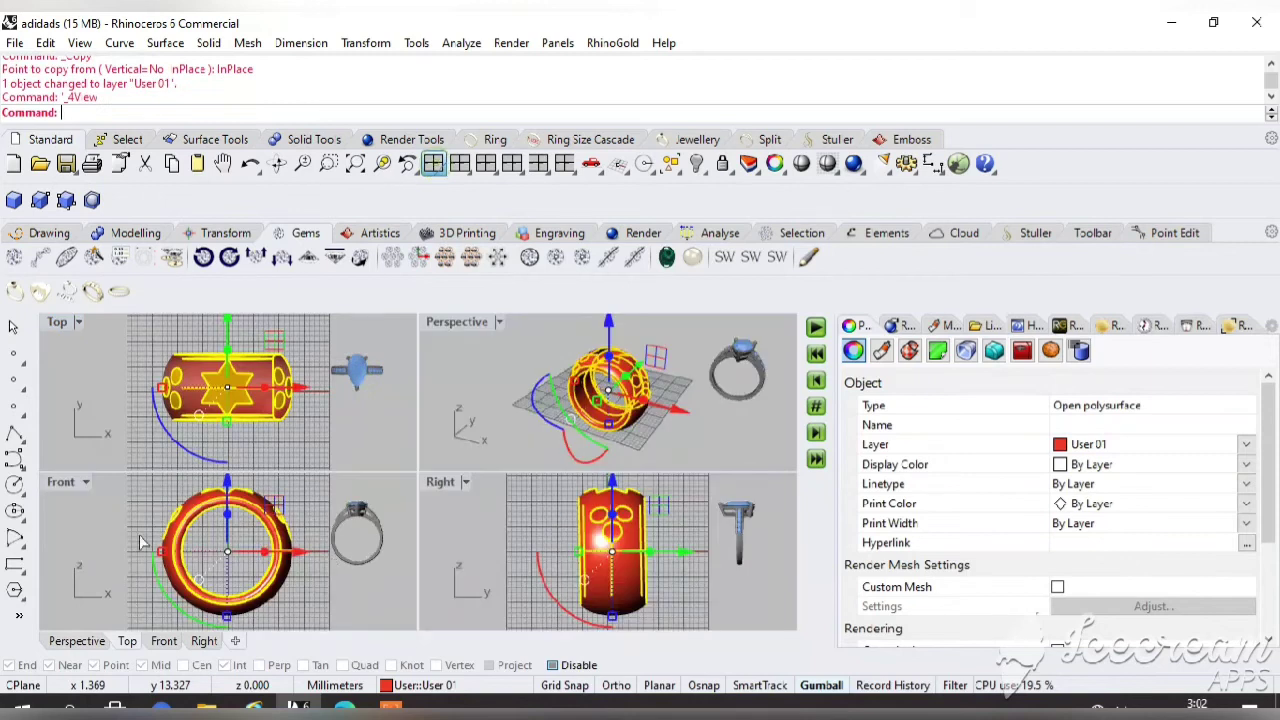
double_click(57, 482)
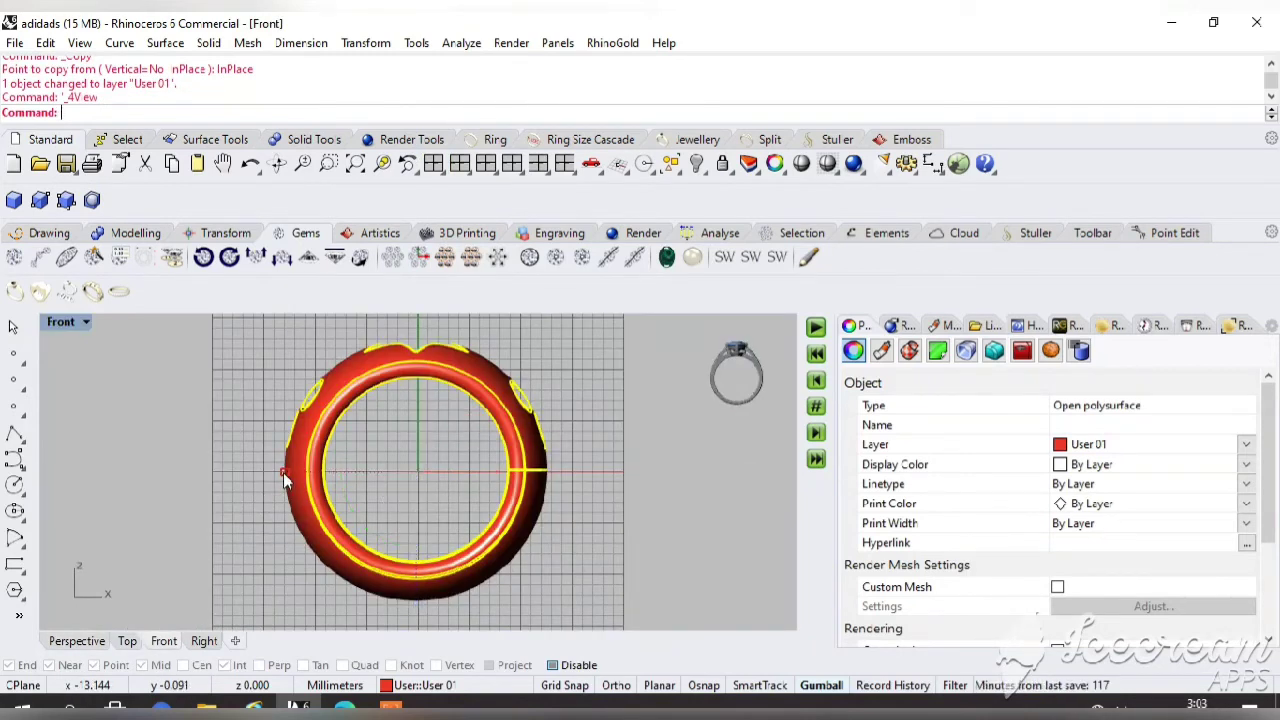
drag(286, 473, 298, 472)
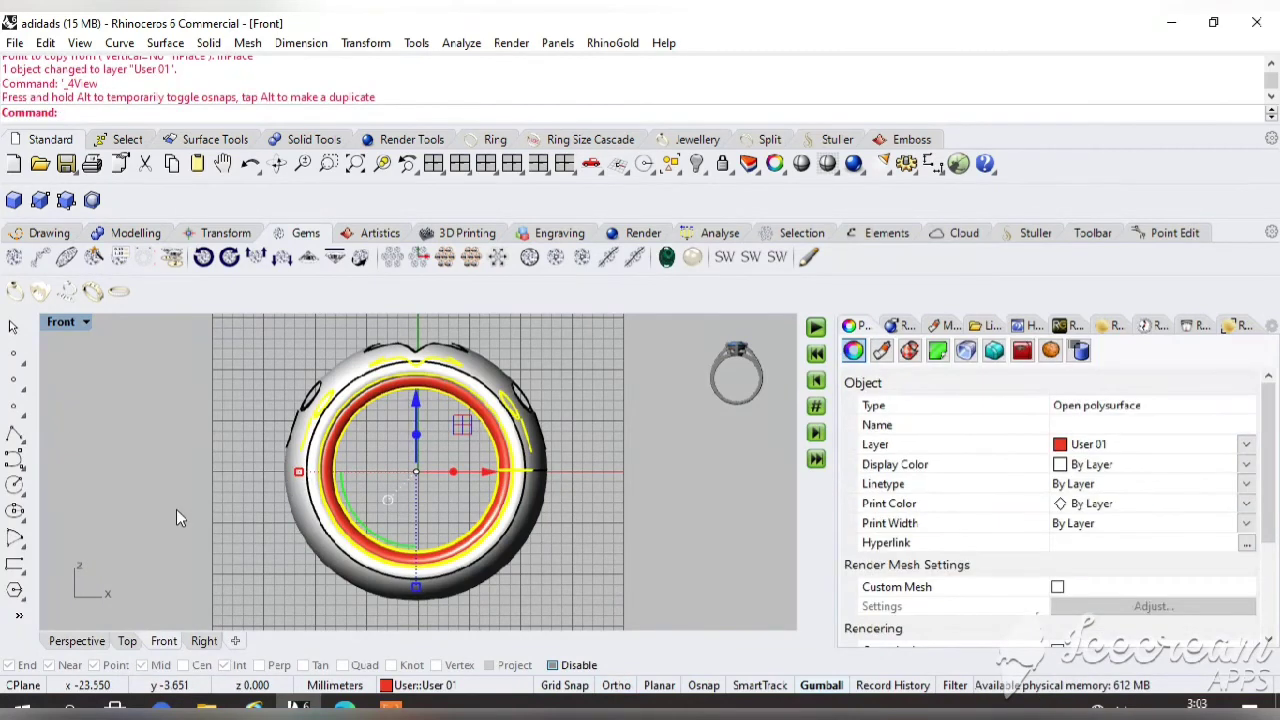
click(176, 509)
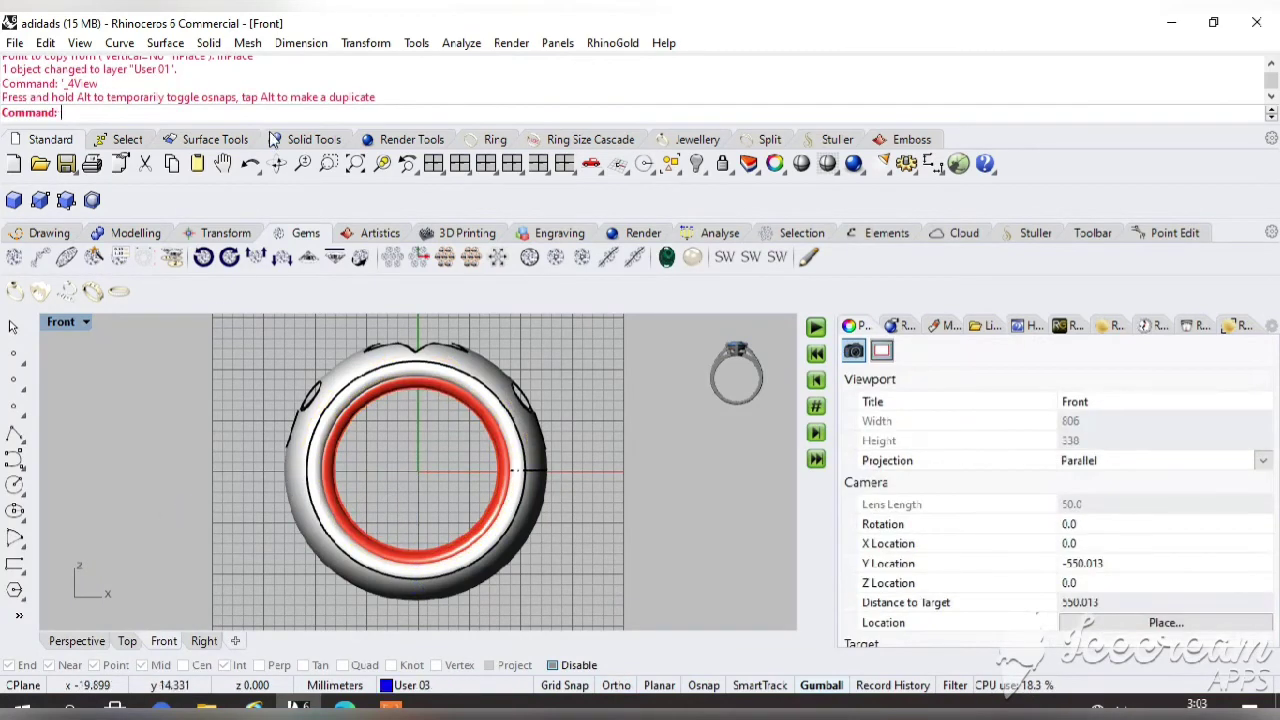
Subtract the scaled red ring body from the white ring with Boolean Difference
click(306, 141)
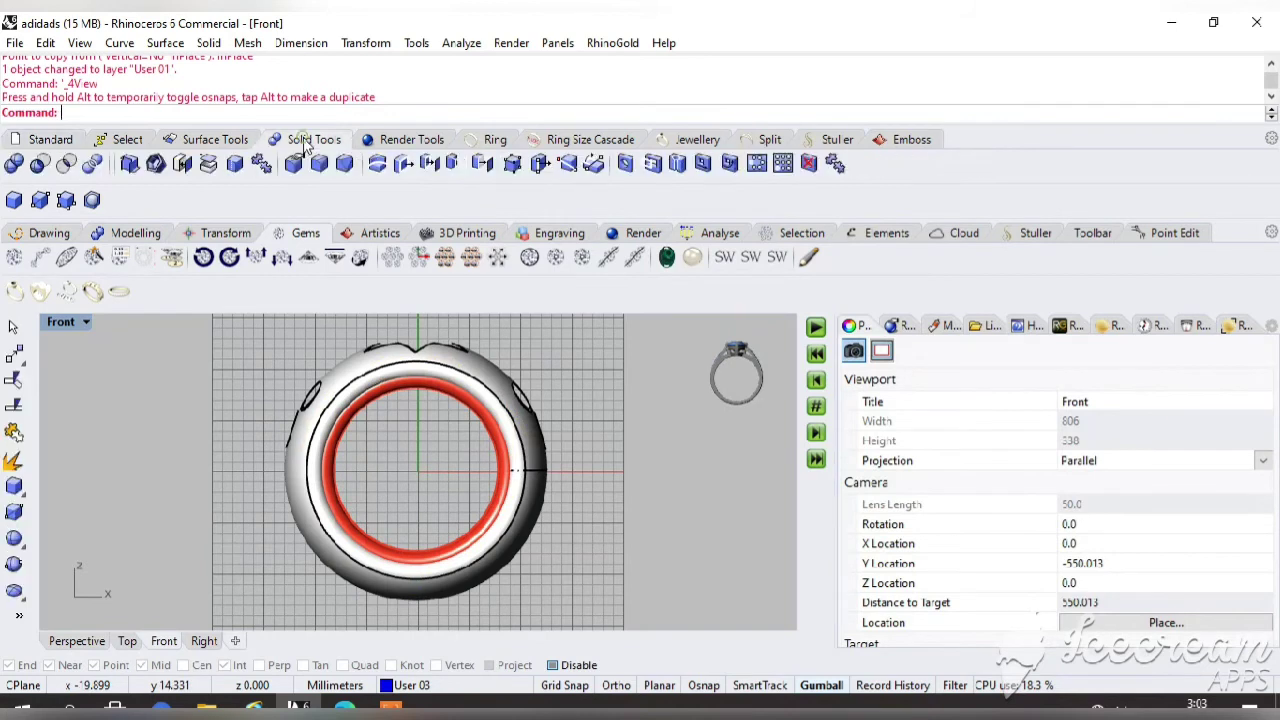
click(40, 164)
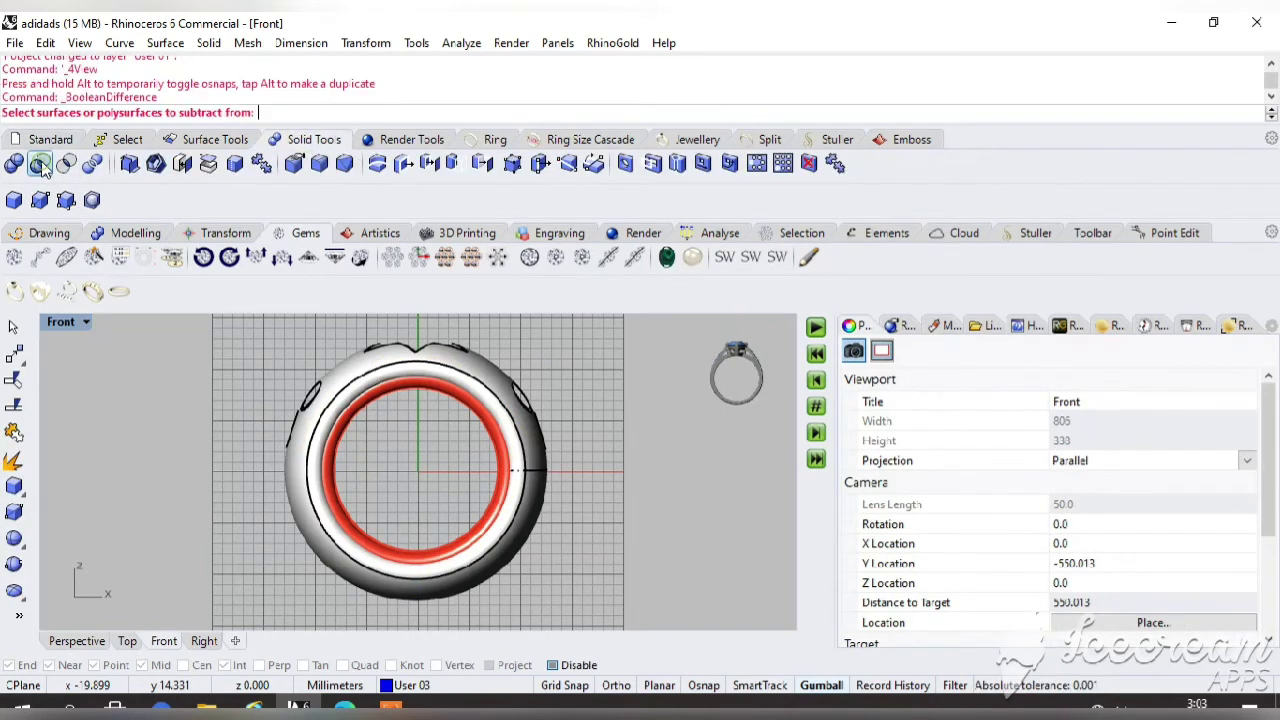
click(537, 444)
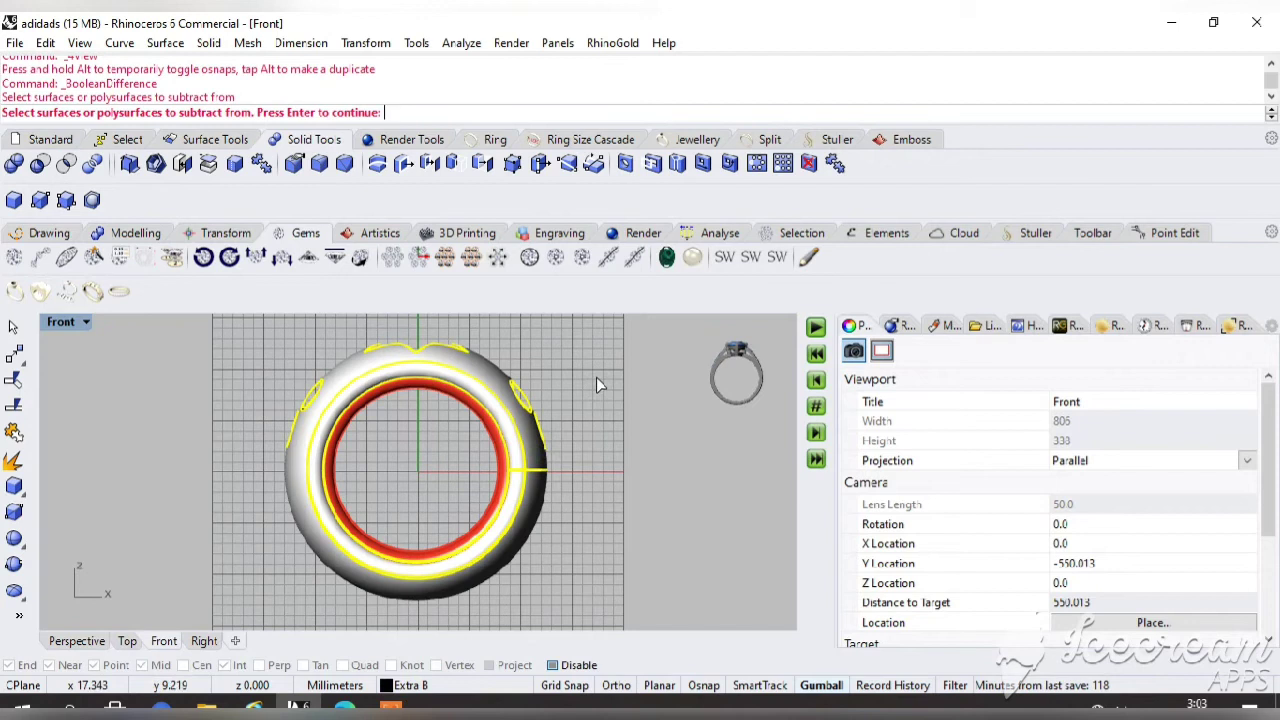
key(Return)
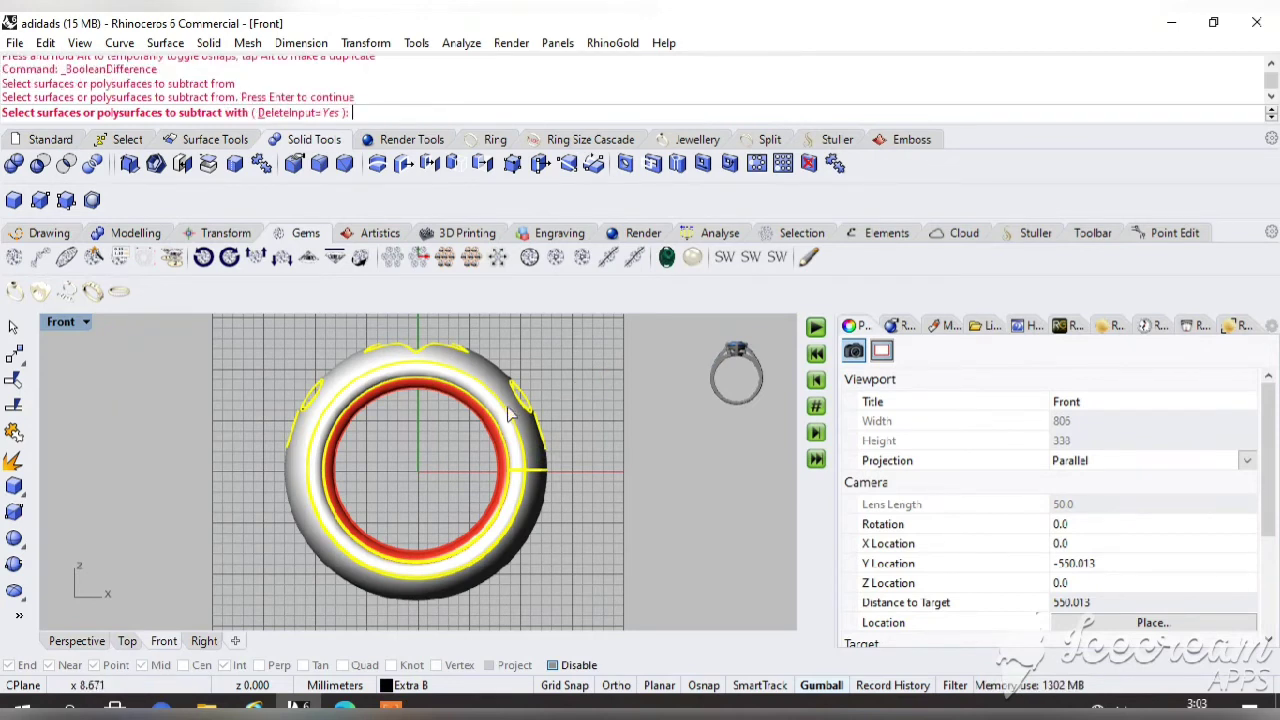
click(488, 432)
key(Return)
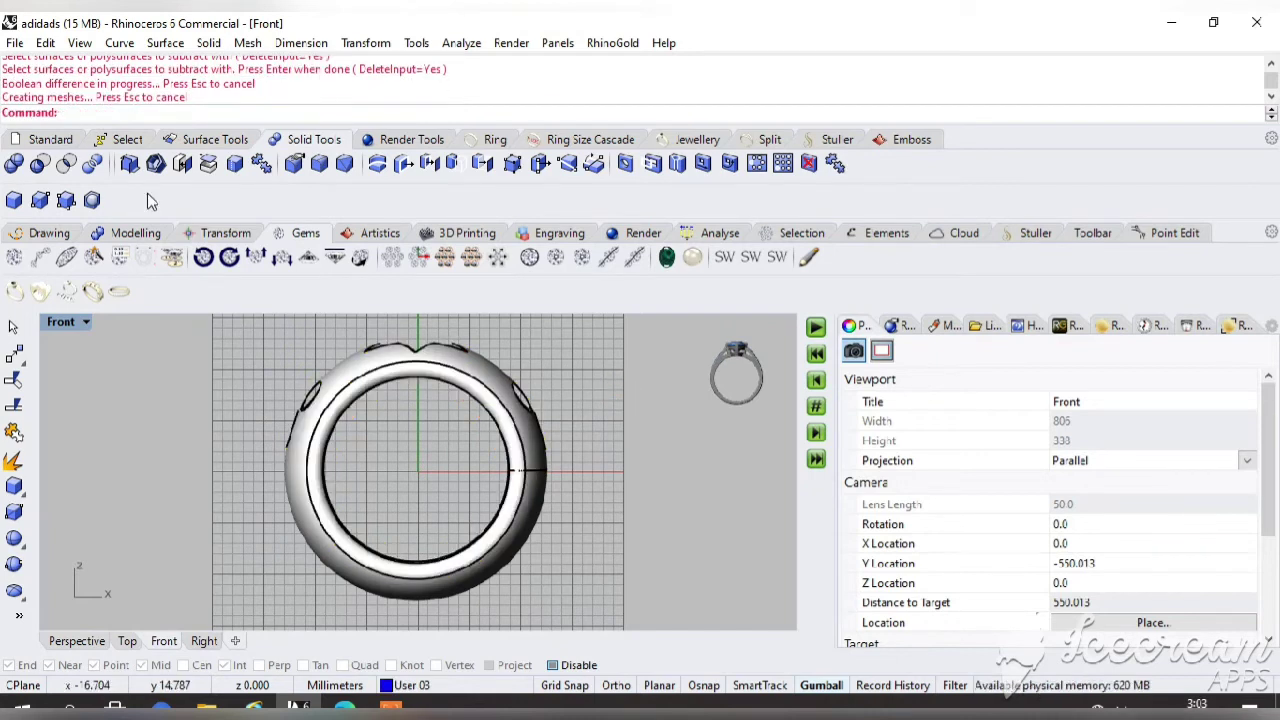
Examine the hollowed ring's star and circle openings at an angle
click(50, 139)
click(277, 163)
drag(360, 460, 251, 371)
key(Escape)
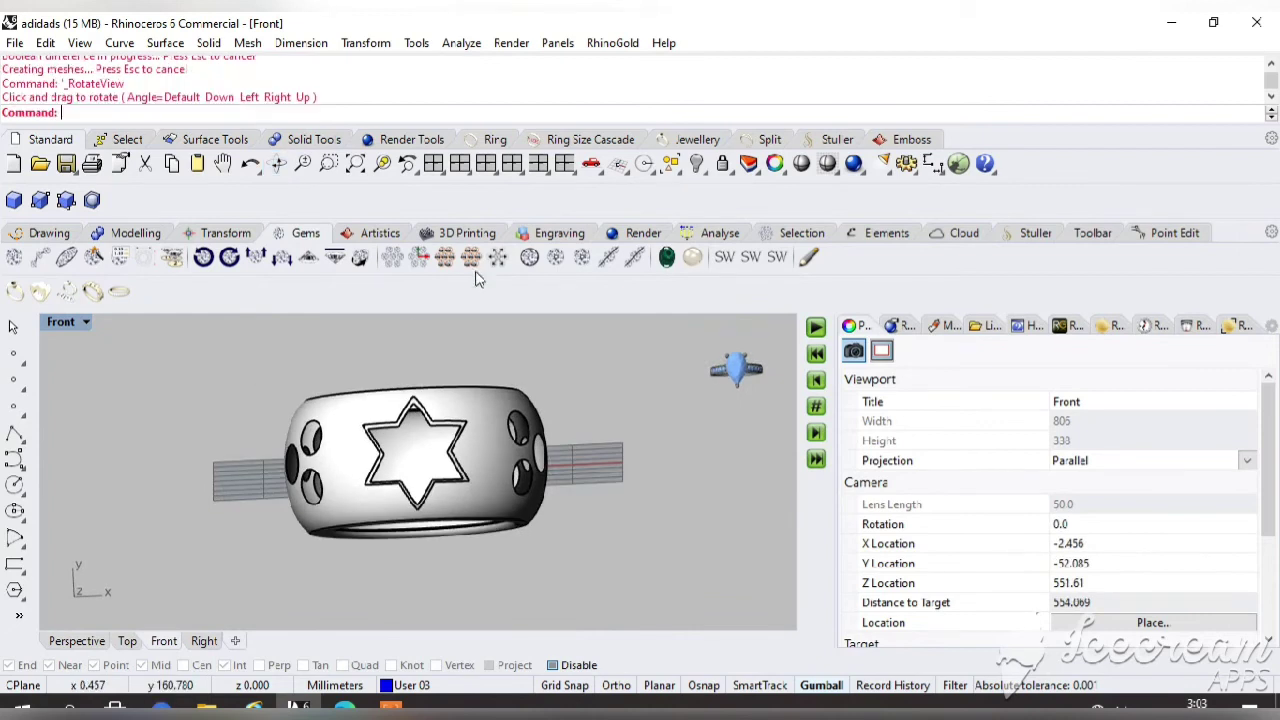
Show all hidden objects again in the maximised Top view
click(433, 163)
right_click(462, 339)
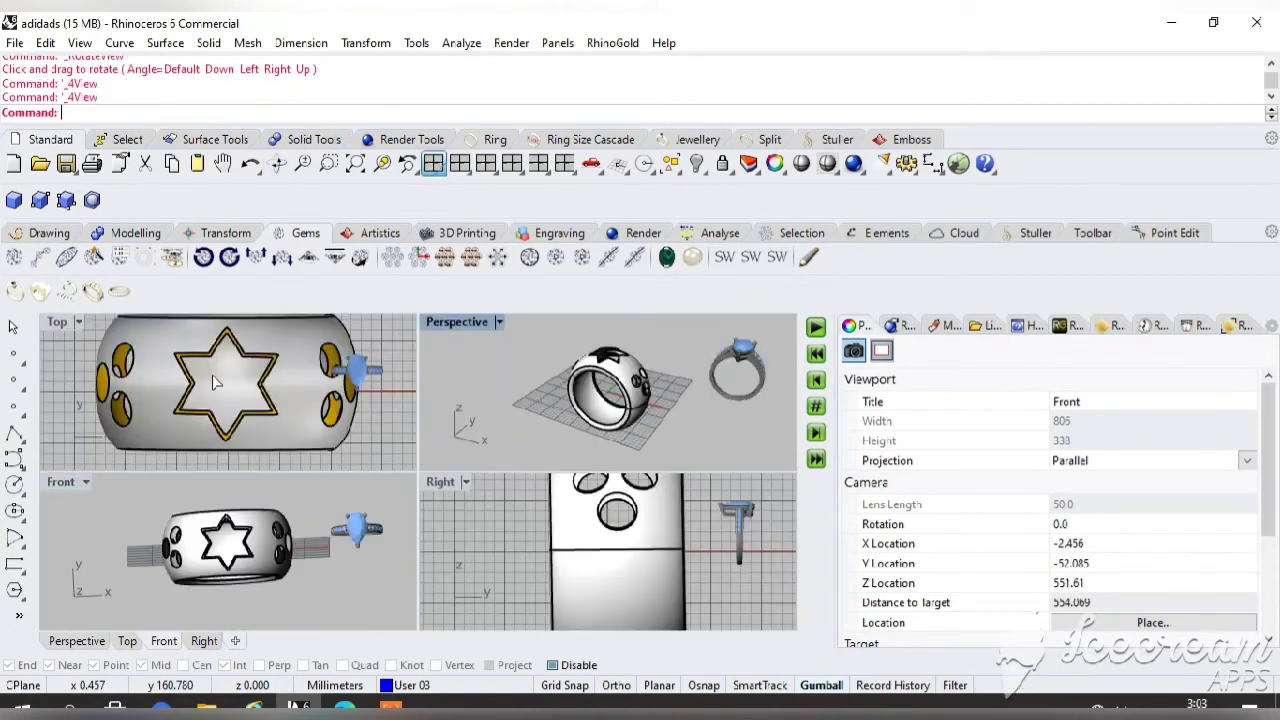
double_click(57, 322)
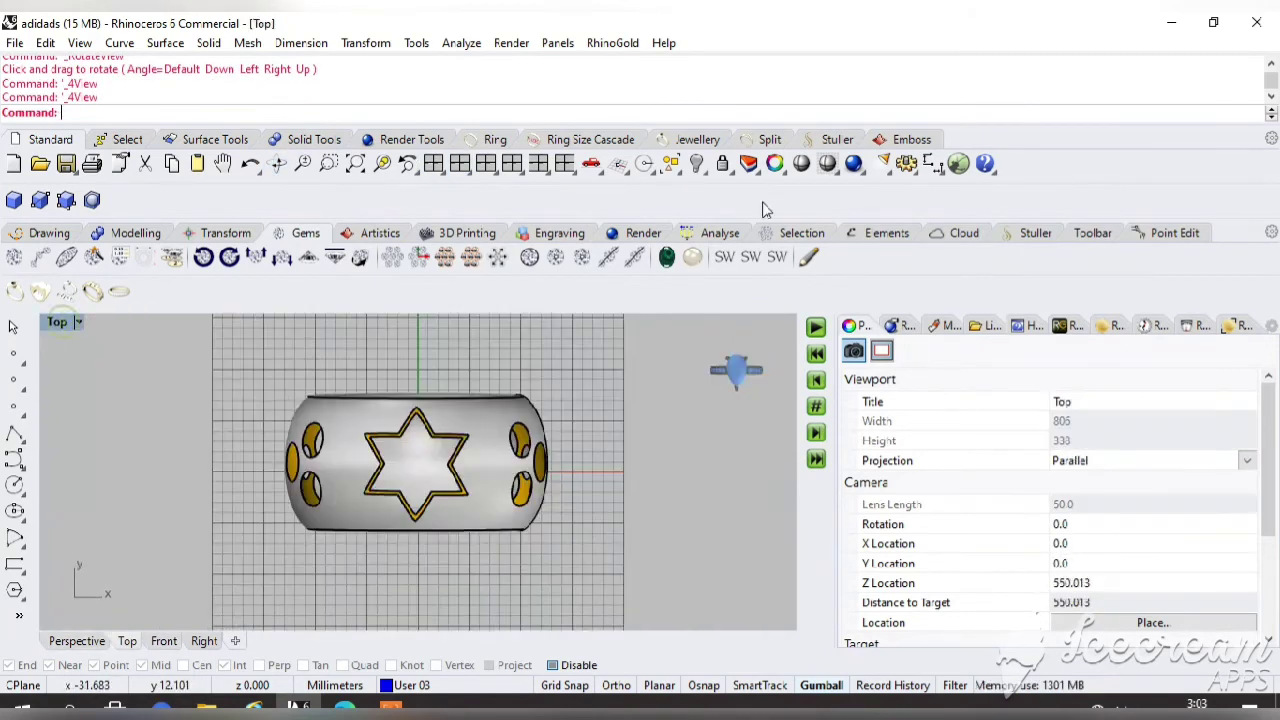
click(697, 164)
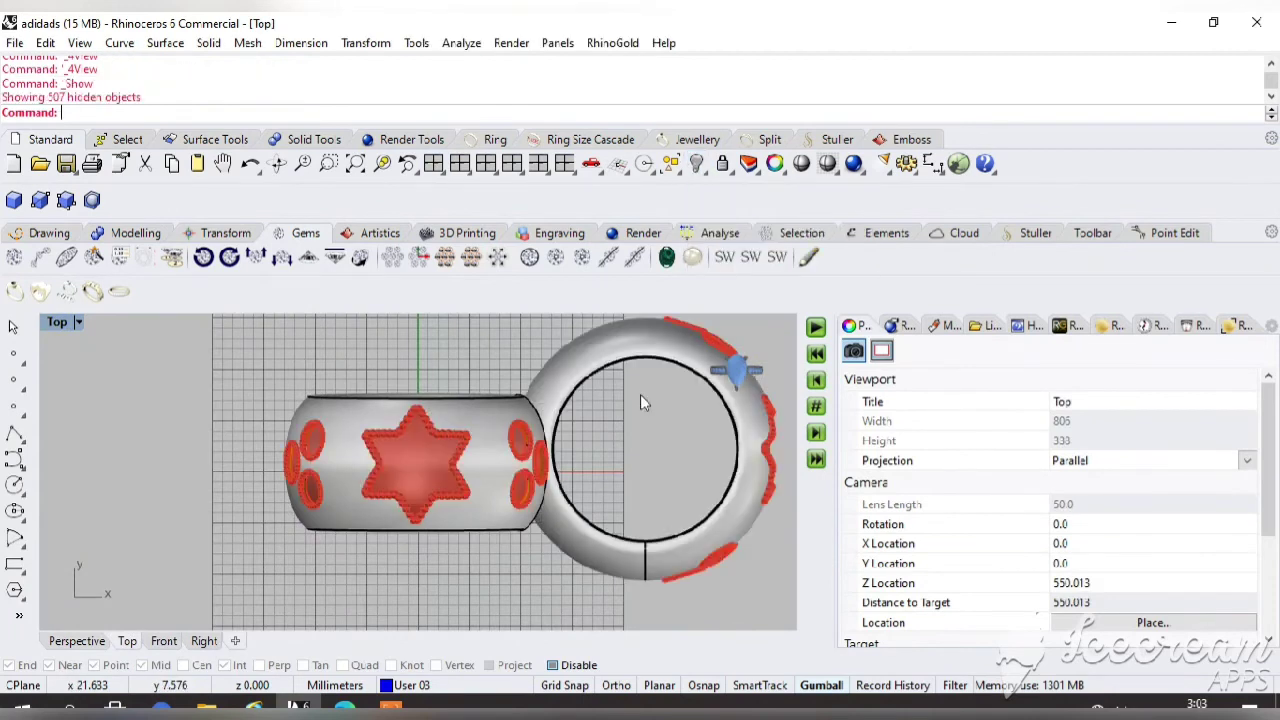
Delete the spare upright ring and its millgrains beside the centred ring
scroll(665, 394, down, 1)
drag(748, 320, 644, 636)
key(Delete)
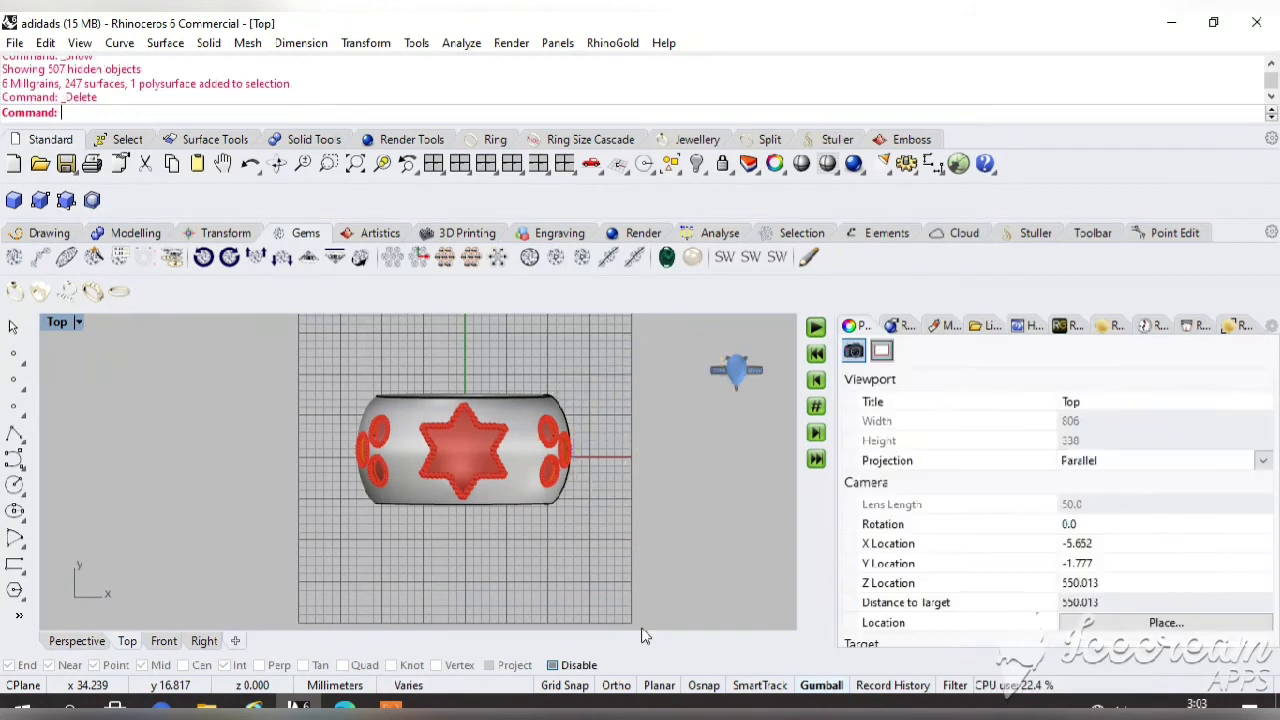
Tilt the Top view, set its display mode to Shaded, and restore the standard four-view layout
scroll(486, 488, up, 1)
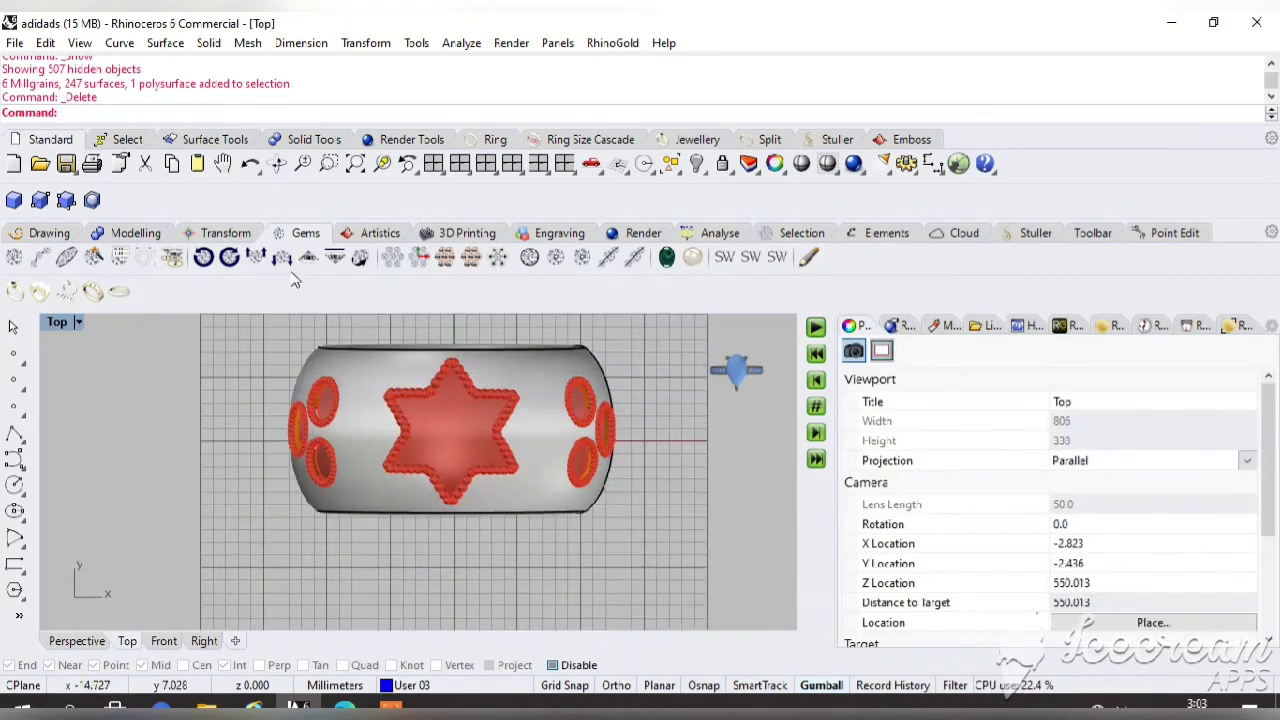
click(276, 164)
drag(255, 450, 155, 429)
click(78, 321)
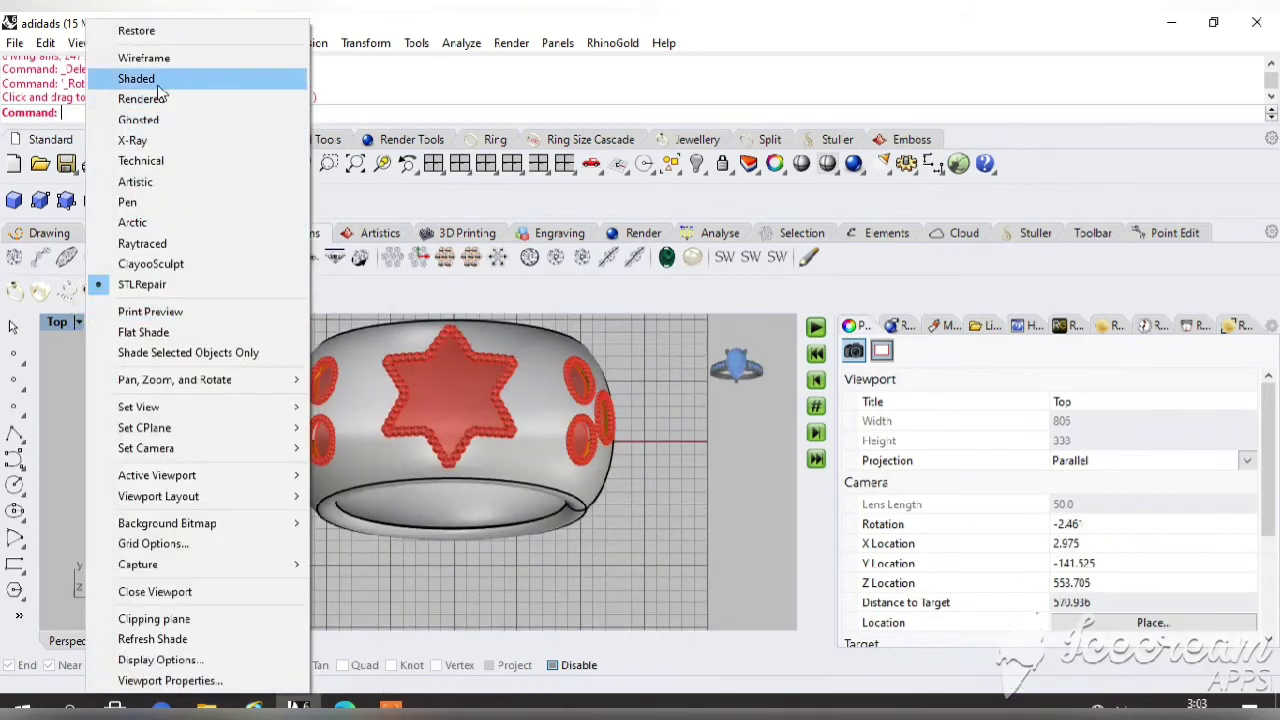
click(150, 78)
scroll(420, 436, down, 2)
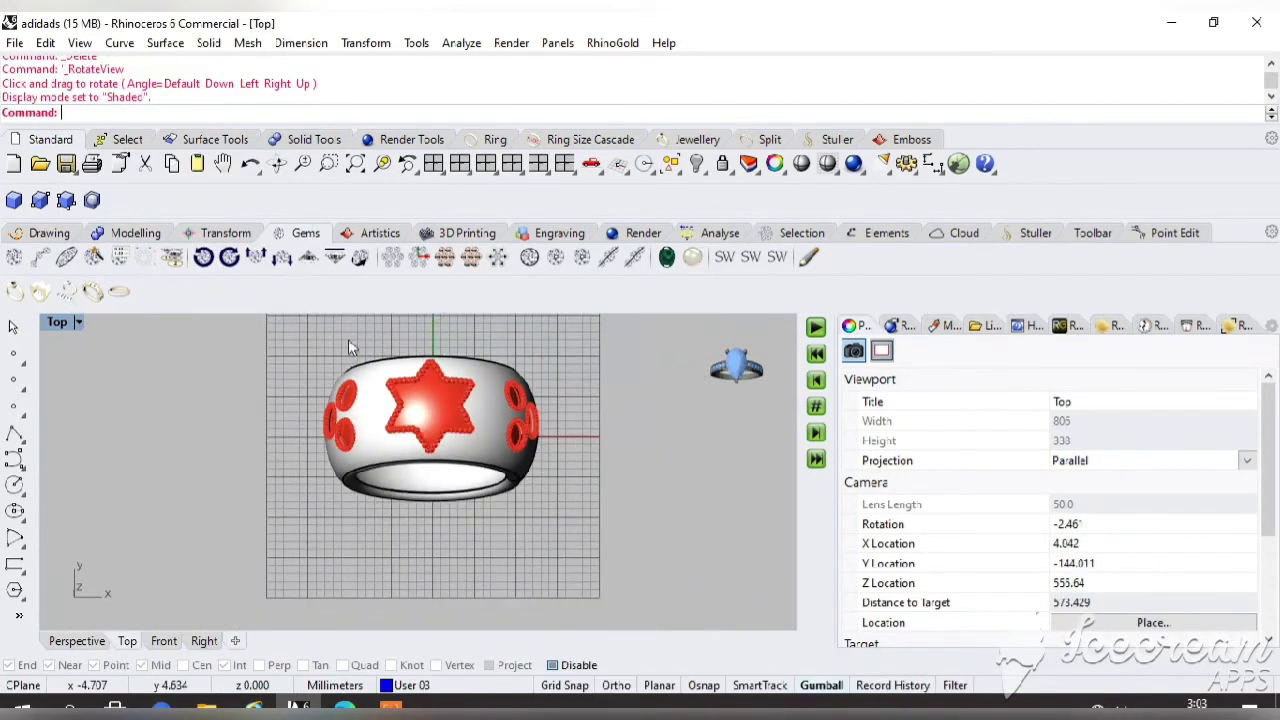
click(433, 163)
click(426, 428)
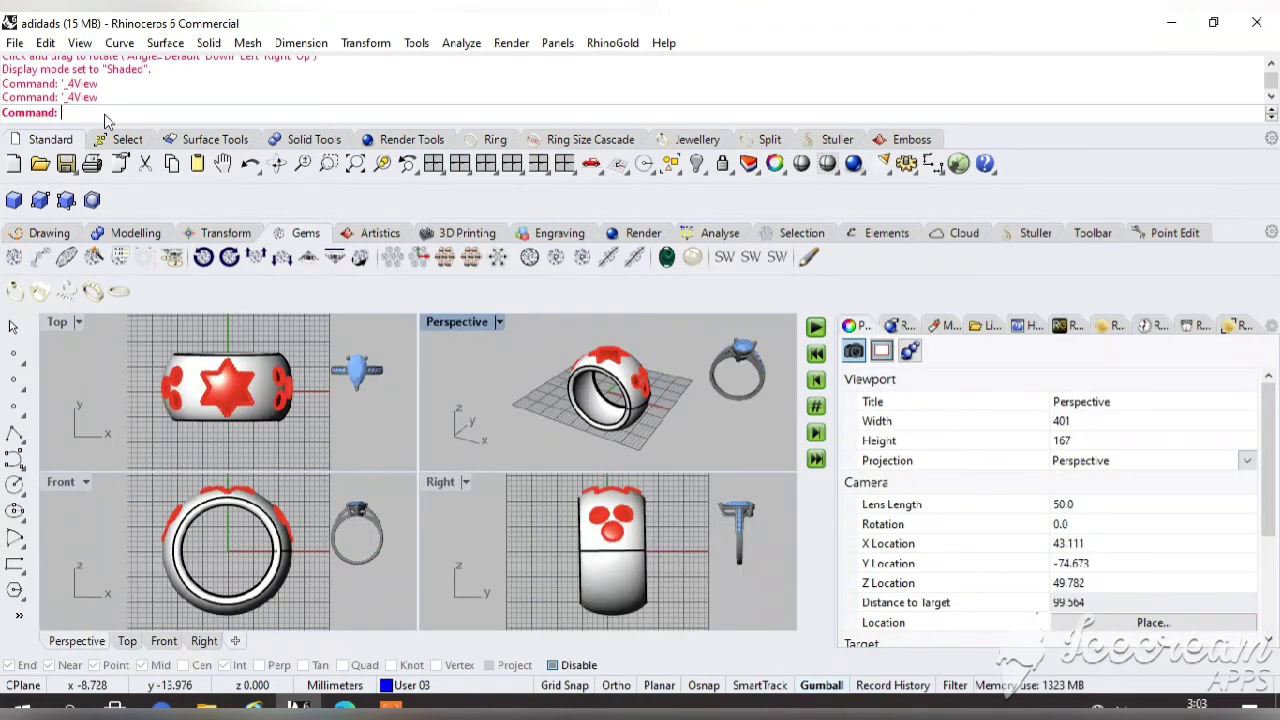
Apply CageEdit to the ring and its settings using a World bounding box, 4 points and degree 3 per direction, Global region
text(Ca)
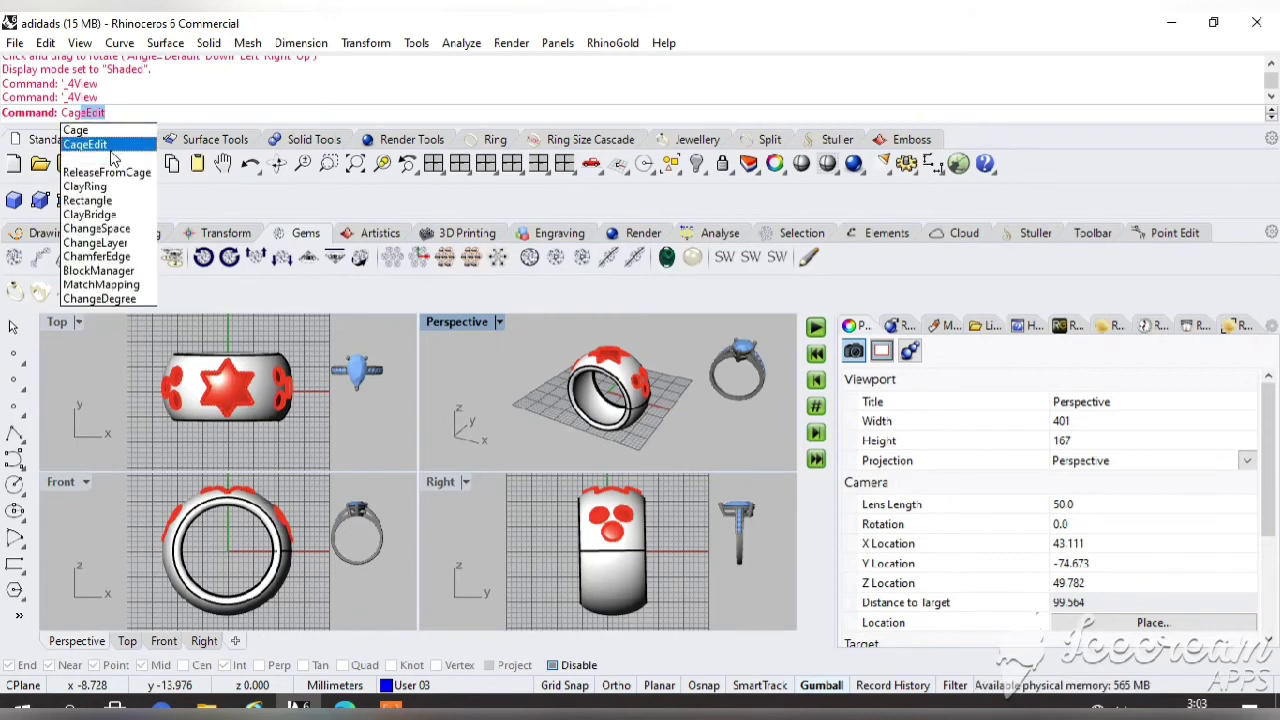
key(Return)
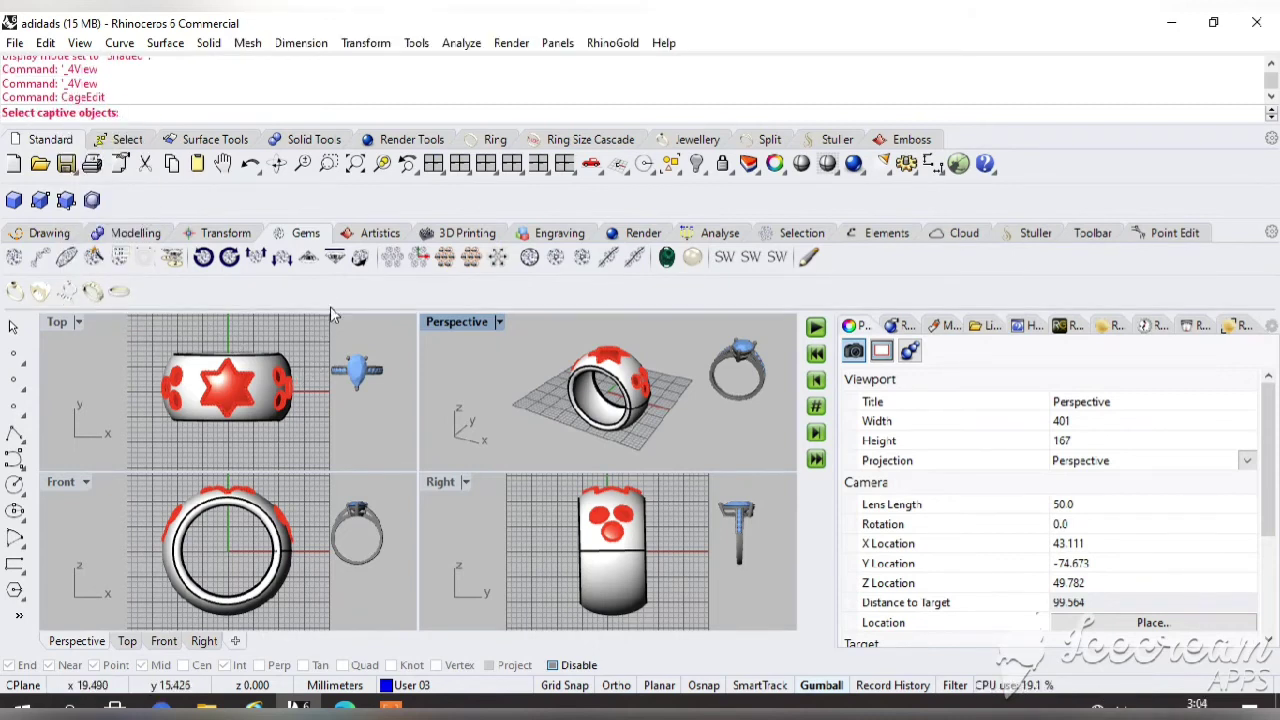
mouse_move(352, 332)
mouse_down()
mouse_move(204, 442)
mouse_move(58, 462)
mouse_up()
click(342, 350)
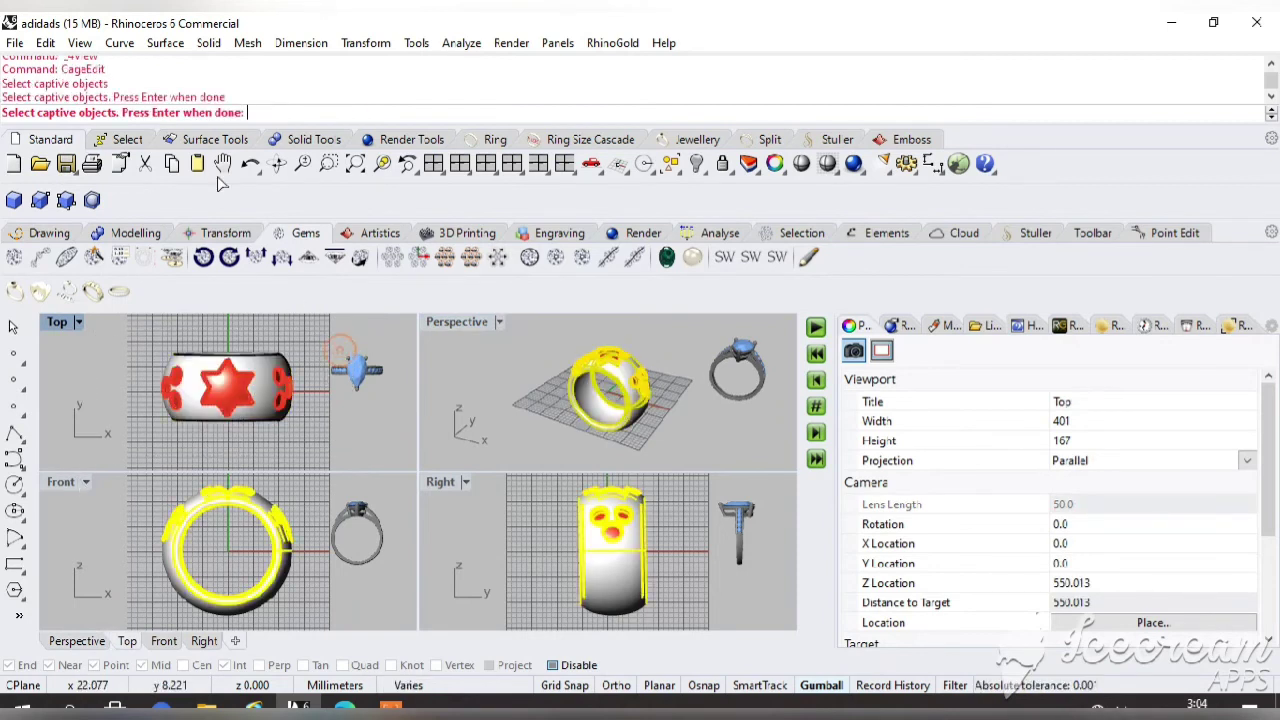
key(Return)
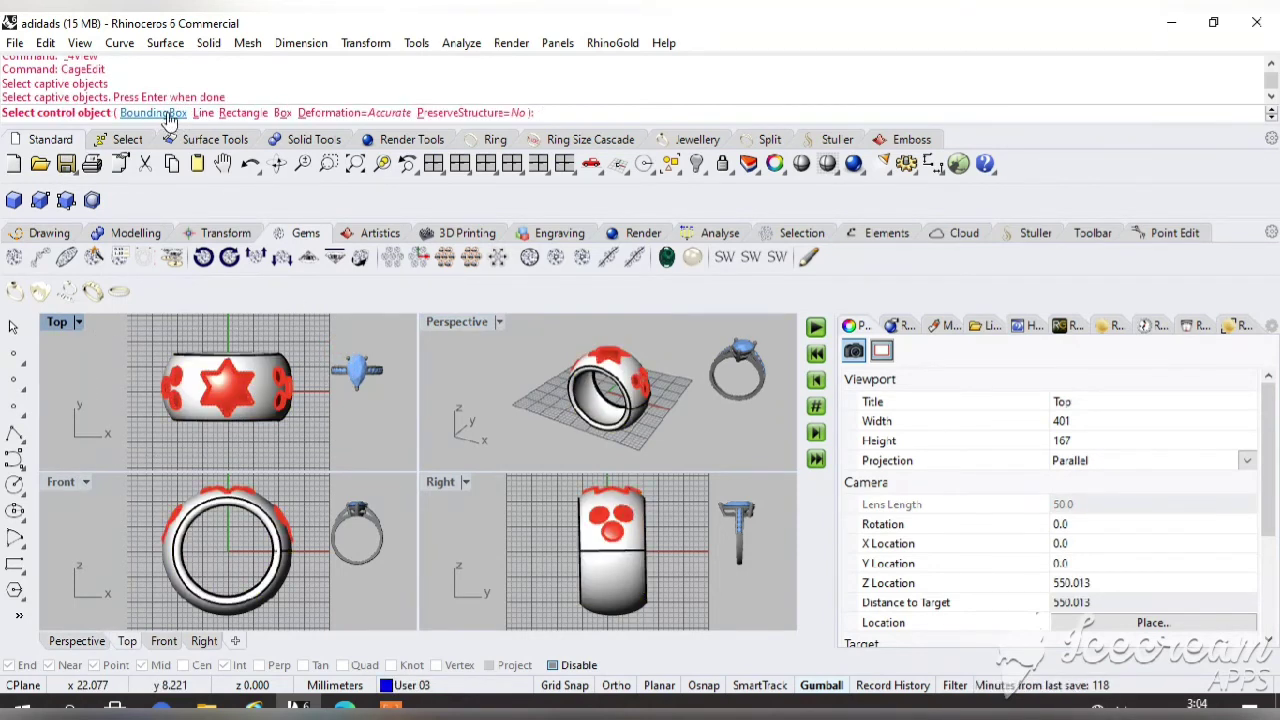
click(165, 113)
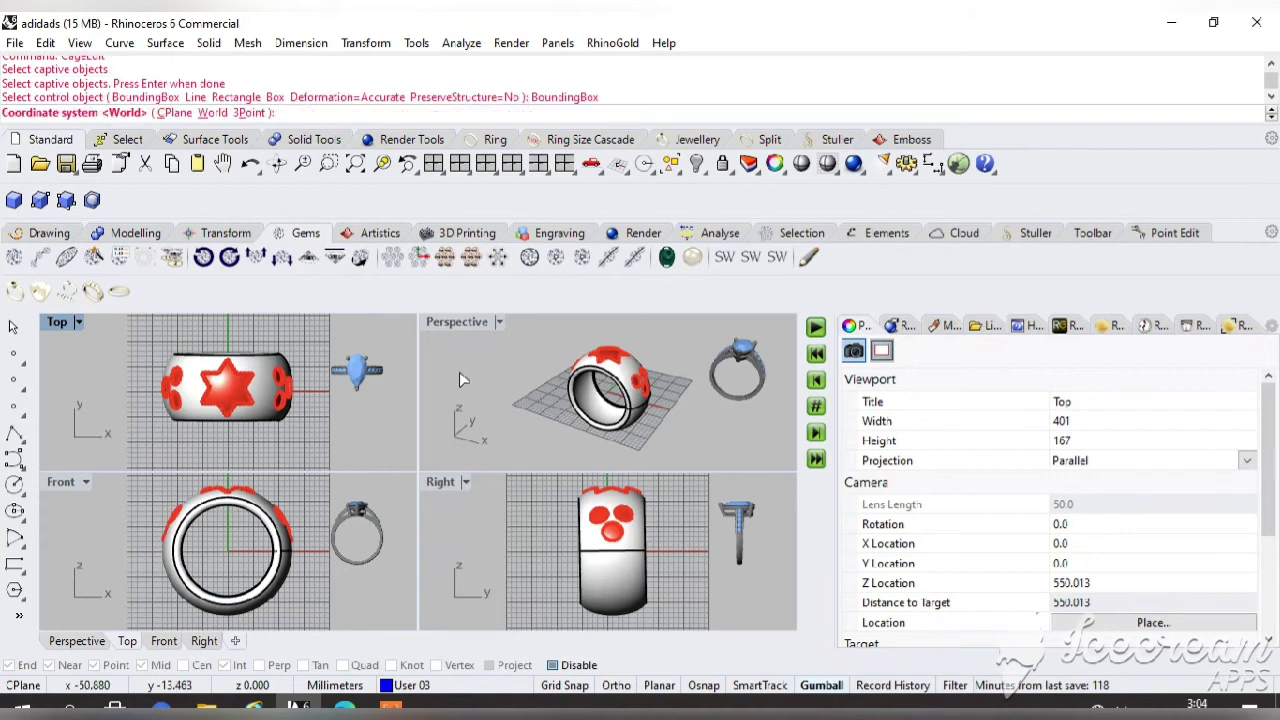
right_click(491, 377)
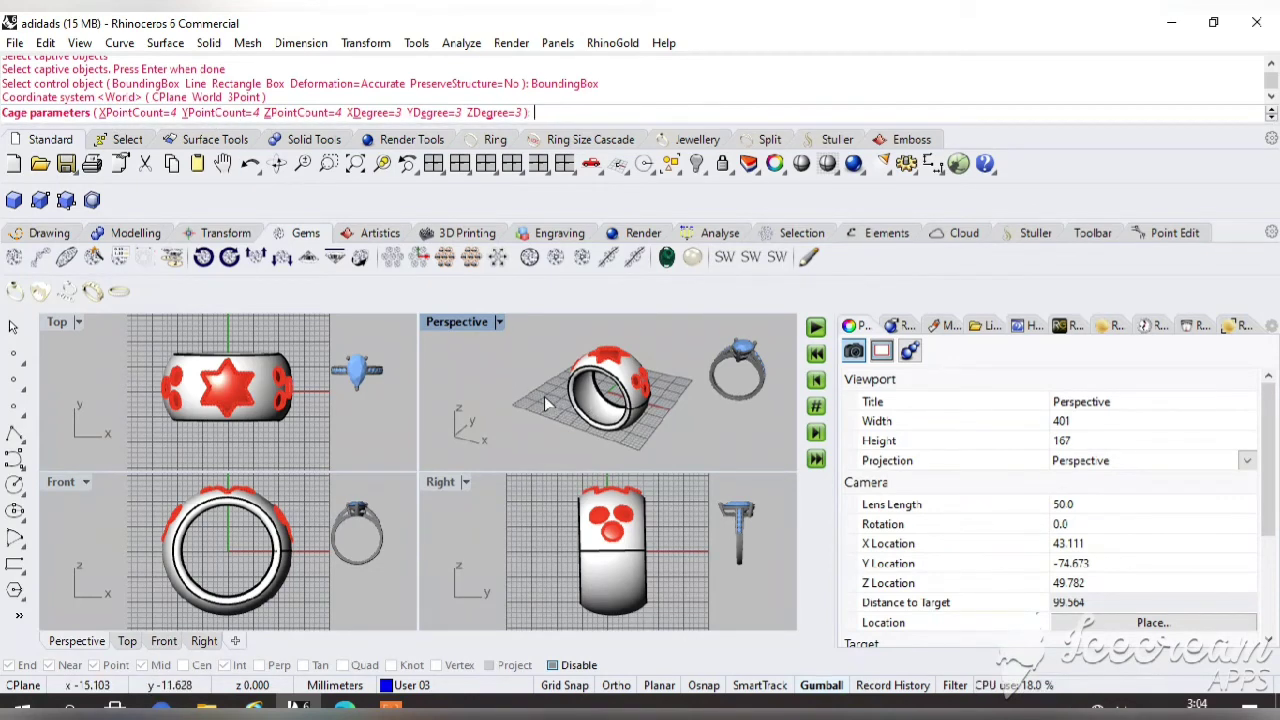
key(Return)
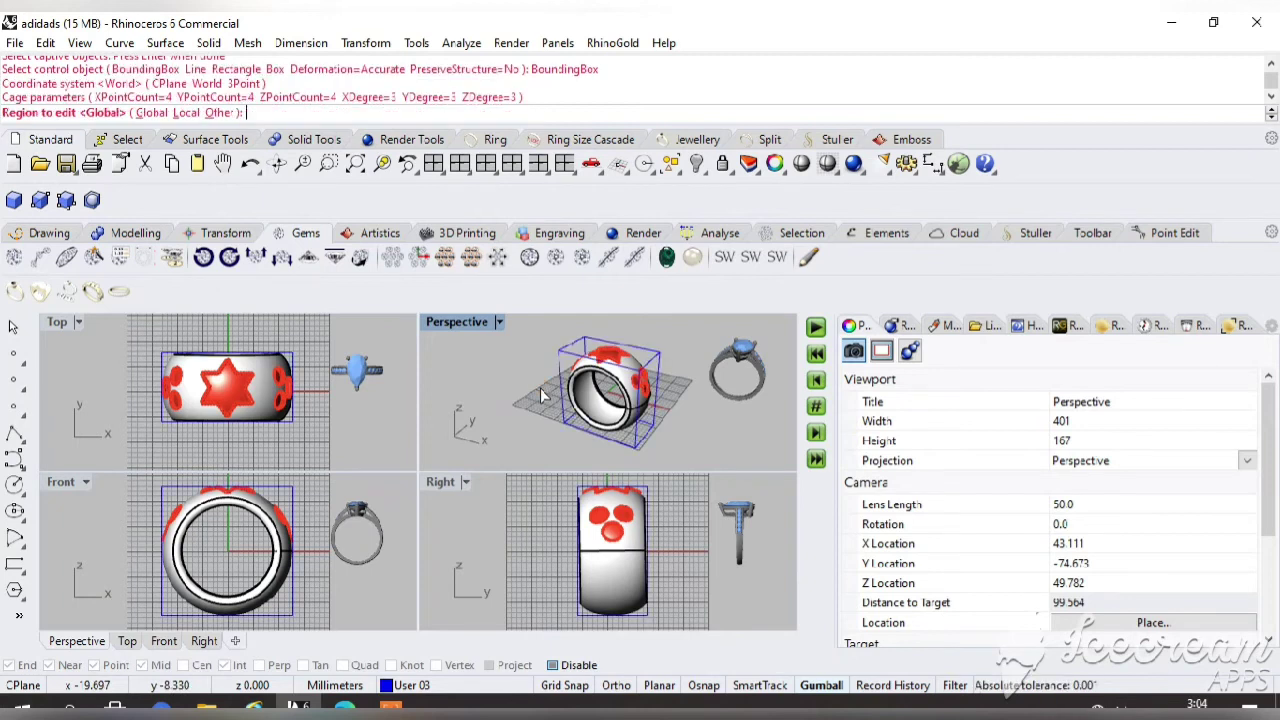
key(Return)
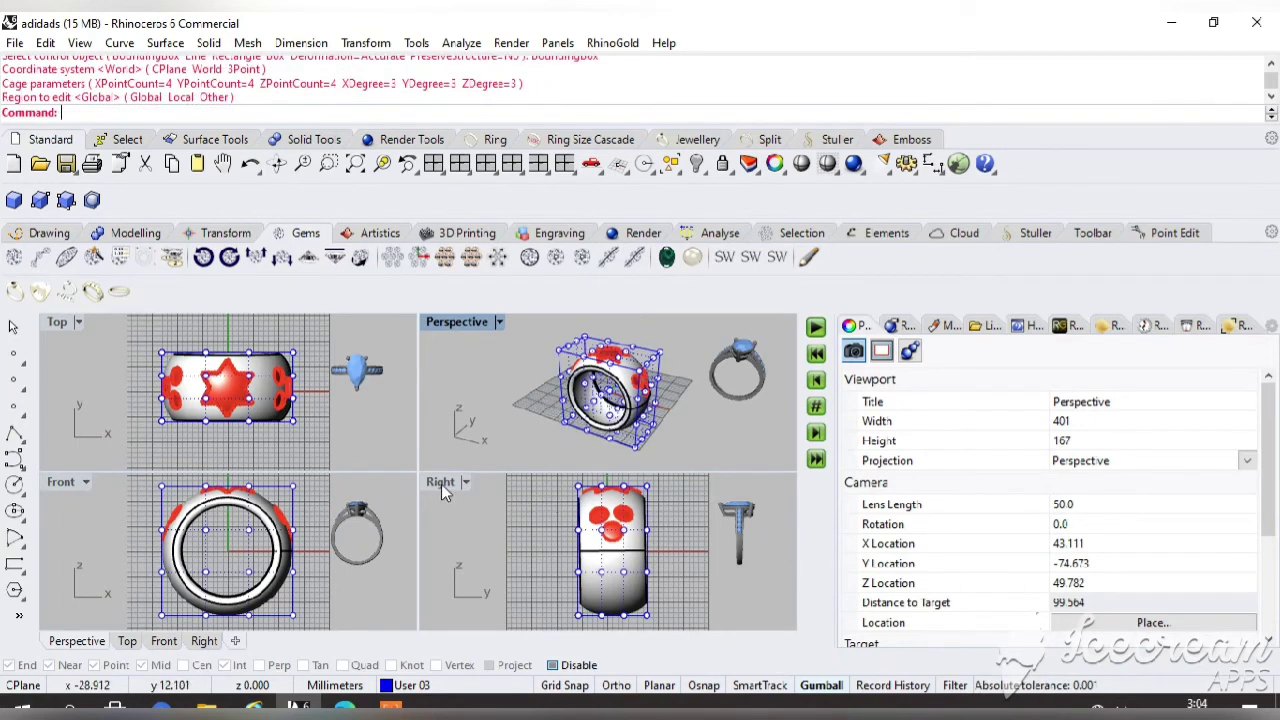
Scale the lowest row of cage points inward in the maximised Right view to taper the ring's base
double_click(441, 483)
drag(310, 575, 618, 631)
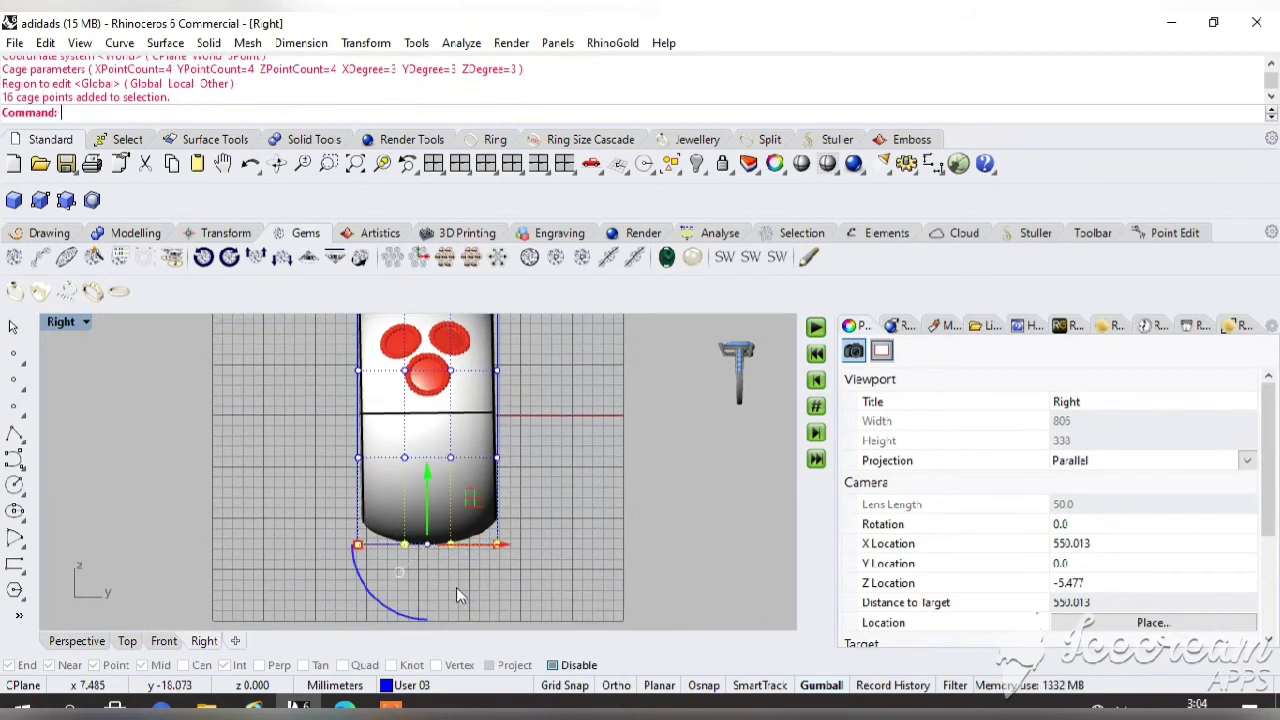
drag(357, 546, 406, 553)
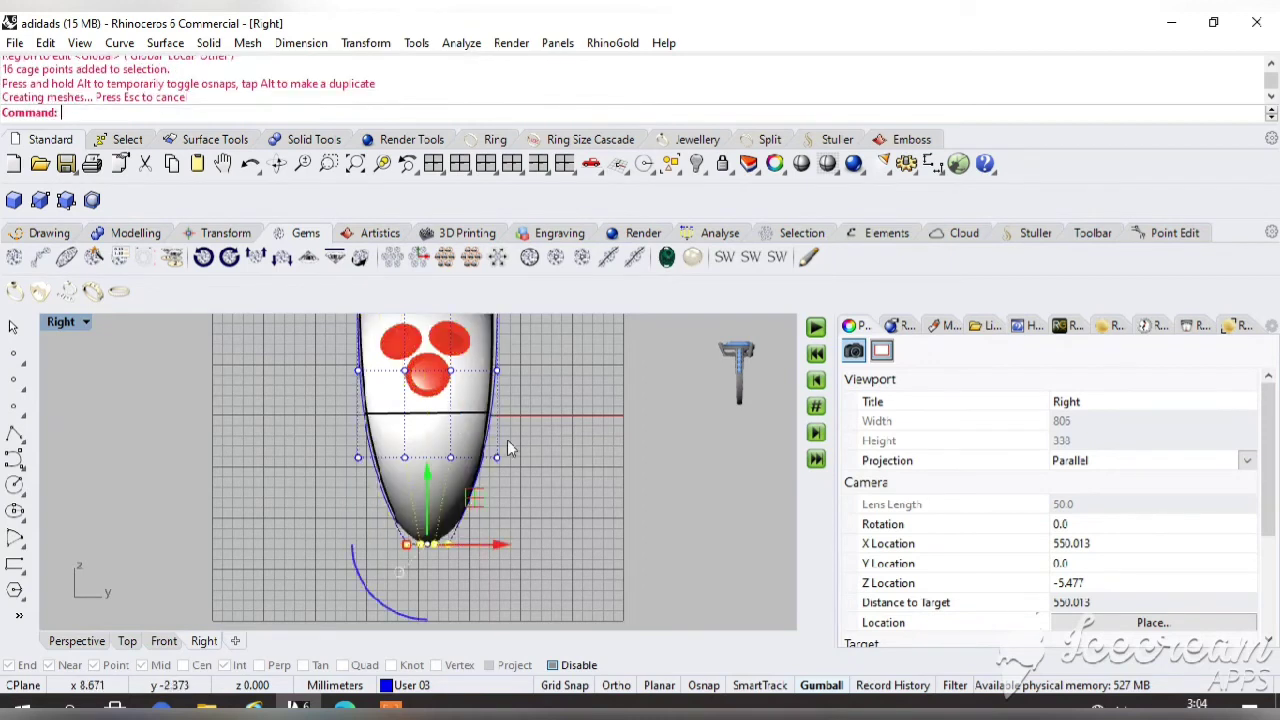
click(573, 422)
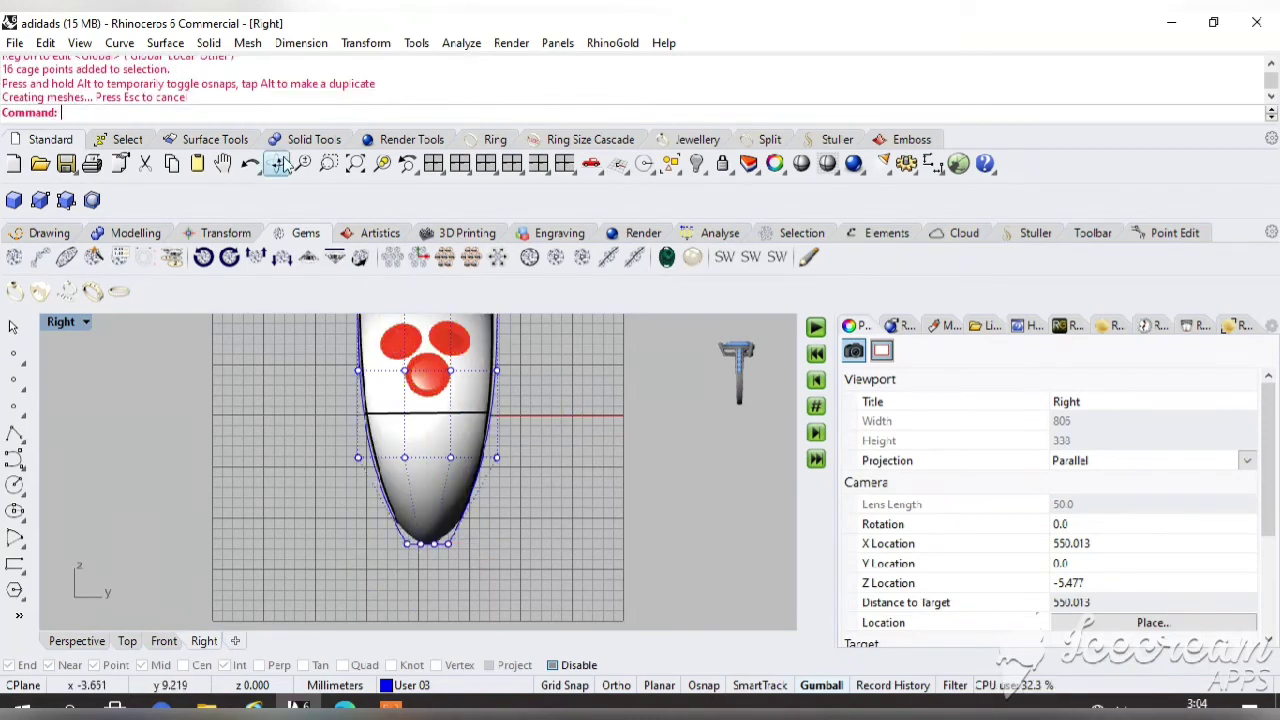
Turn off the cage's control points and delete the control cage around the tapered ring
drag(337, 429, 330, 390)
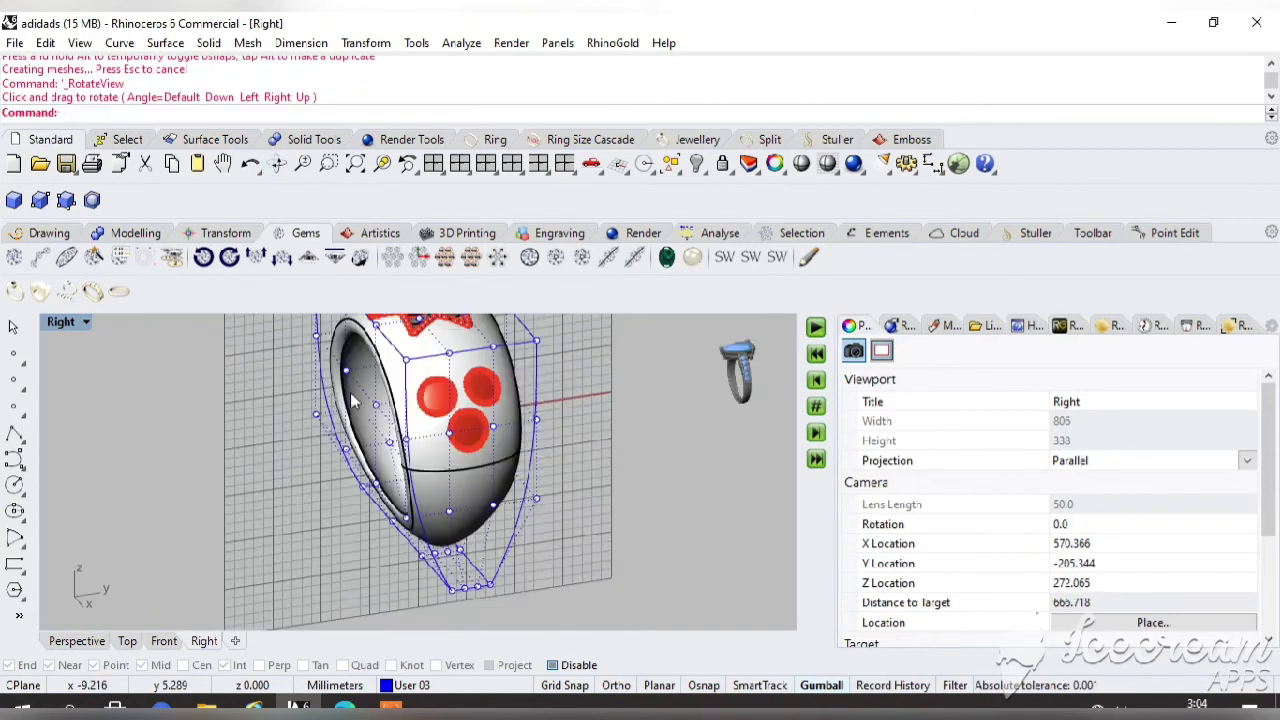
key(Escape)
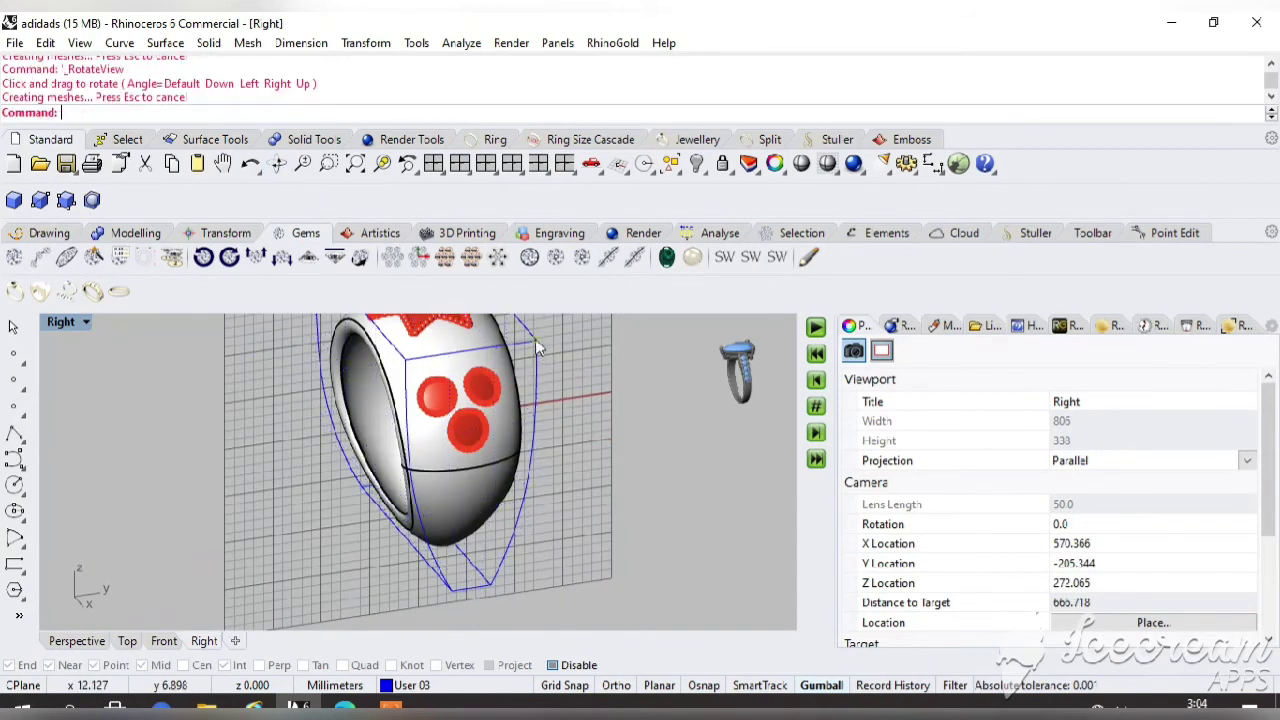
click(537, 347)
key(Delete)
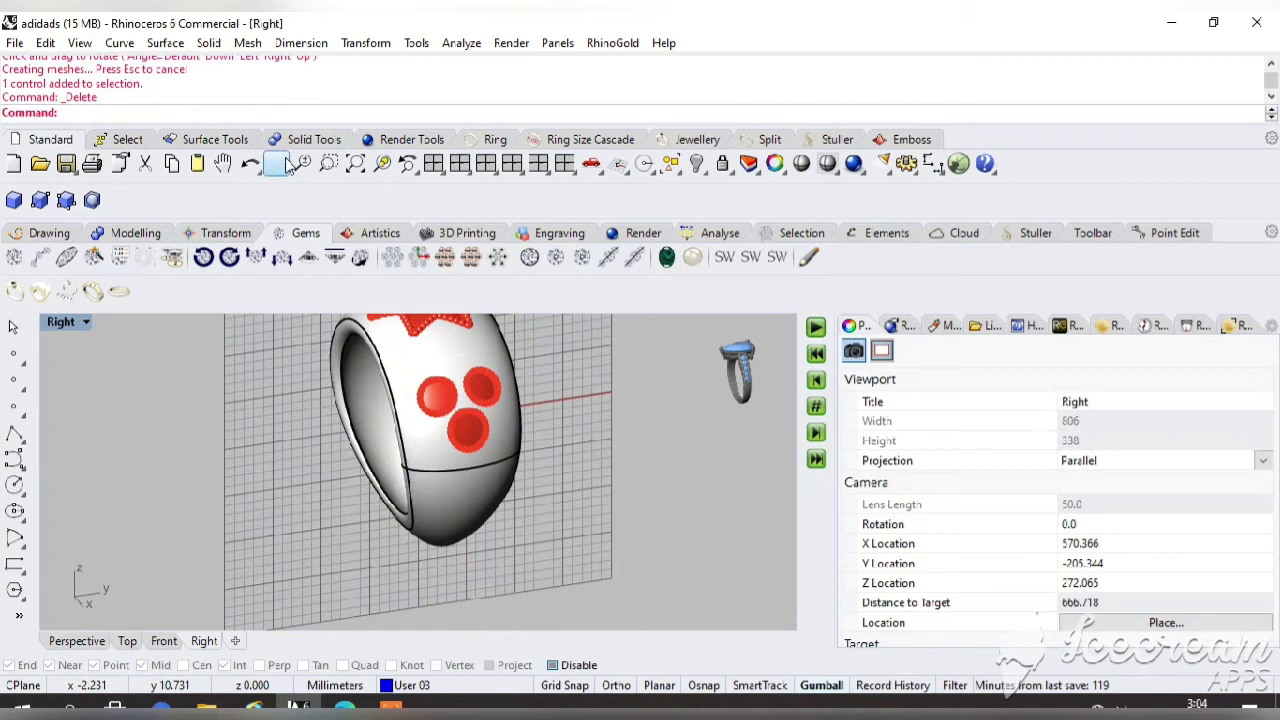
Examine the tapered ring from several angles in the Right and maximised Perspective views
click(279, 167)
drag(450, 500, 430, 380)
key(Return)
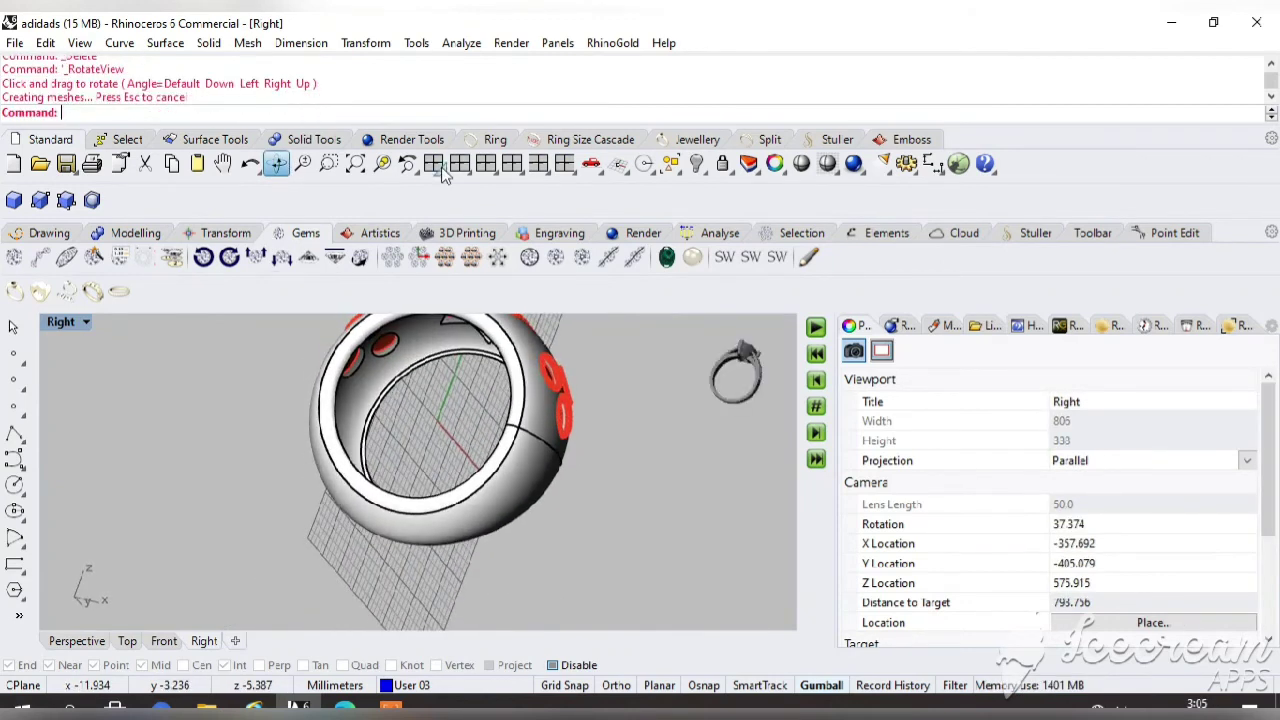
click(435, 165)
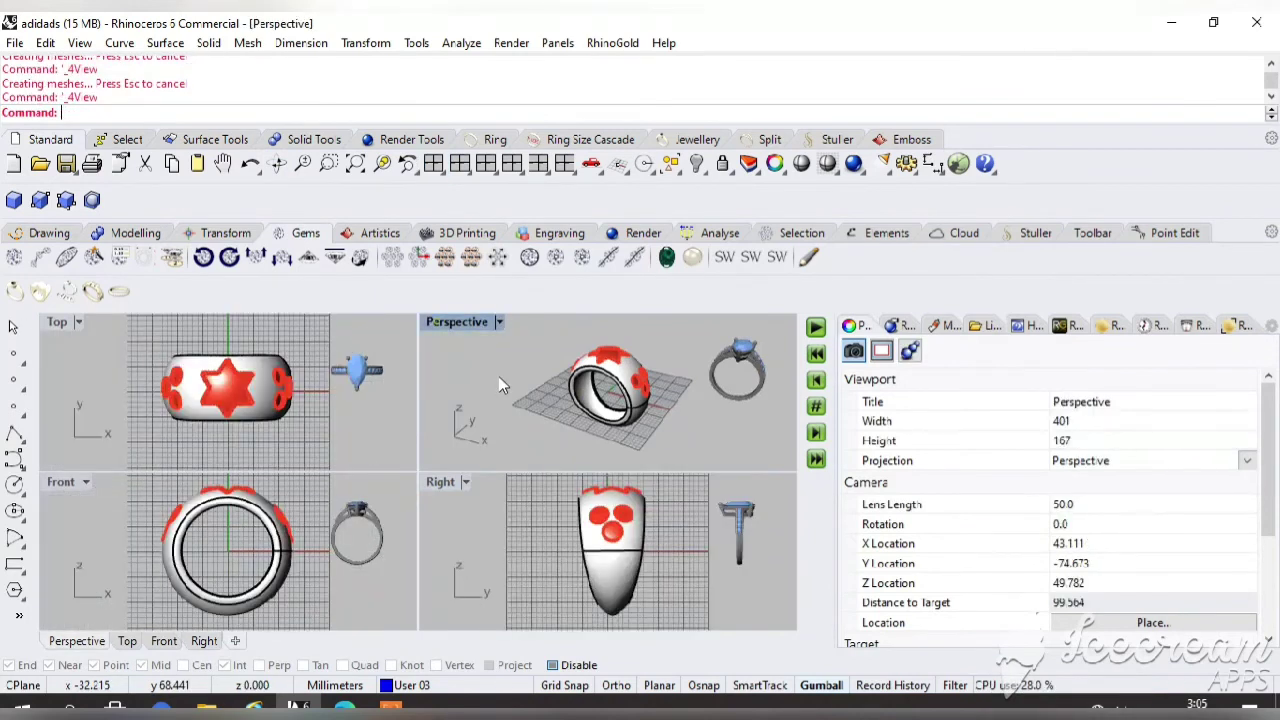
key(ctrl+m)
scroll(480, 510, up, 2)
click(277, 163)
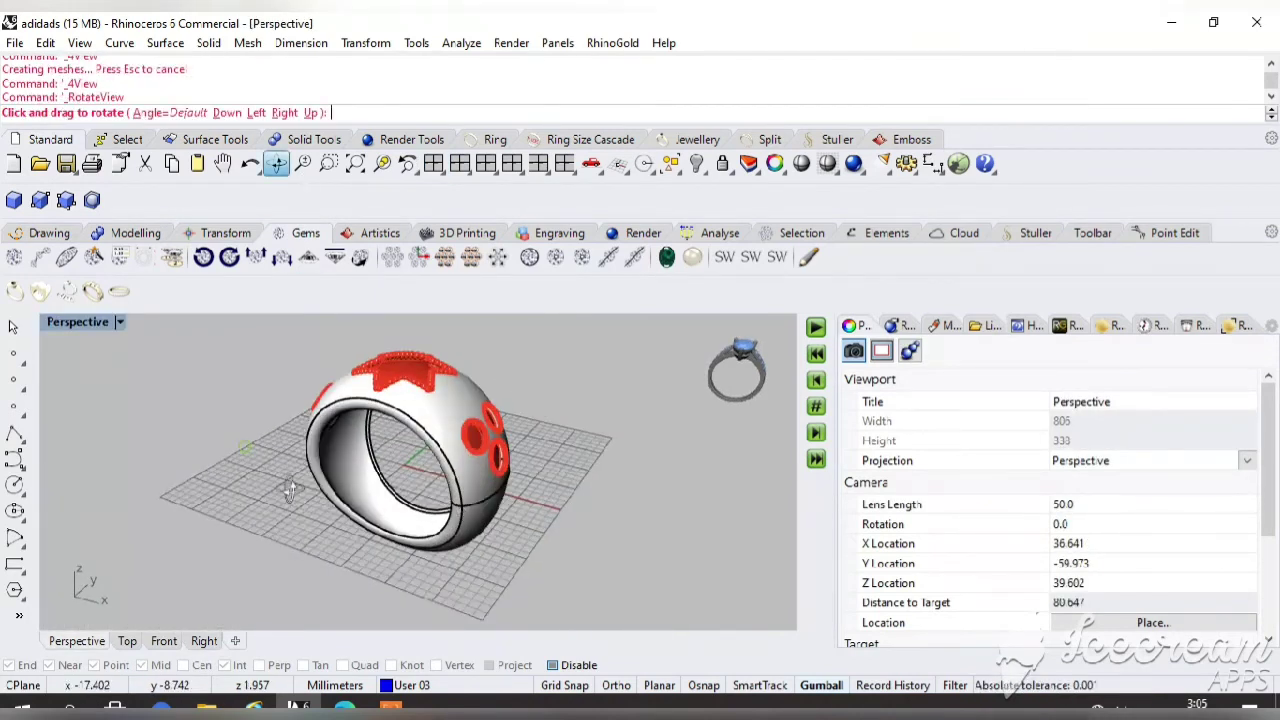
drag(290, 490, 228, 450)
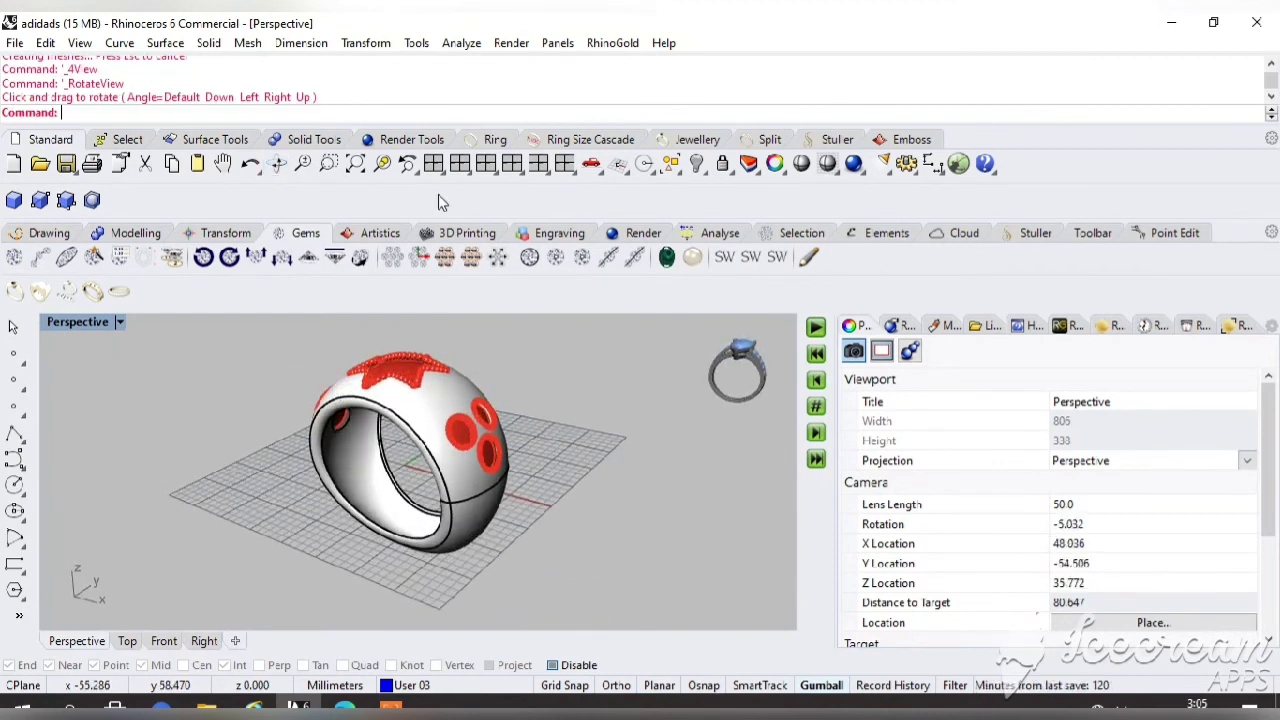
click(433, 164)
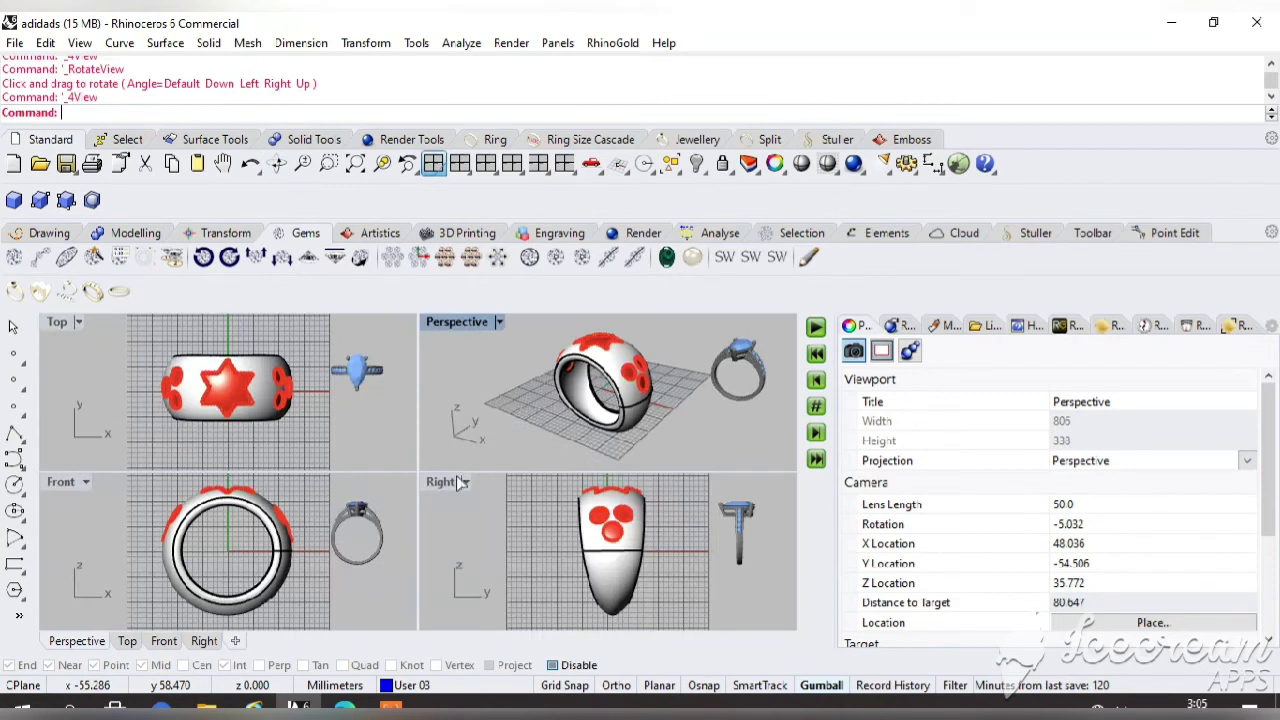
Spin the tapered ring with Turntable in the maximised Right view and inspect it at an angle
click(555, 553)
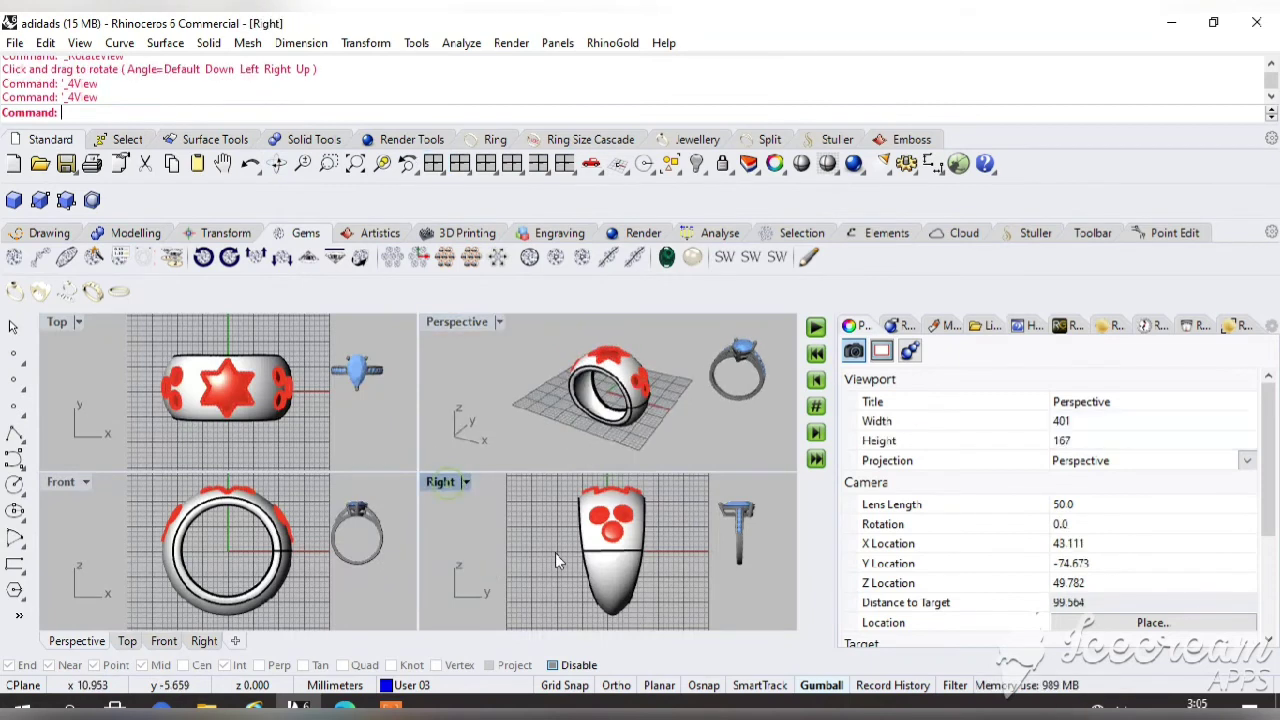
key(ctrl+m)
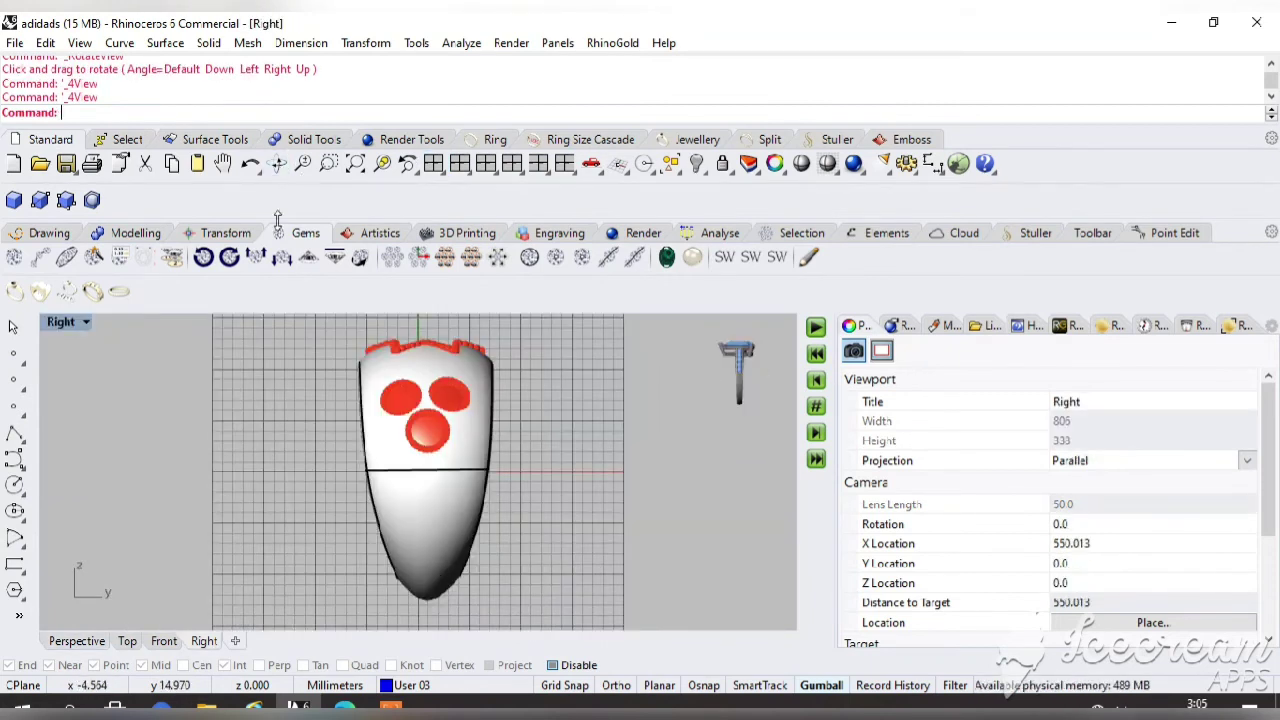
click(591, 164)
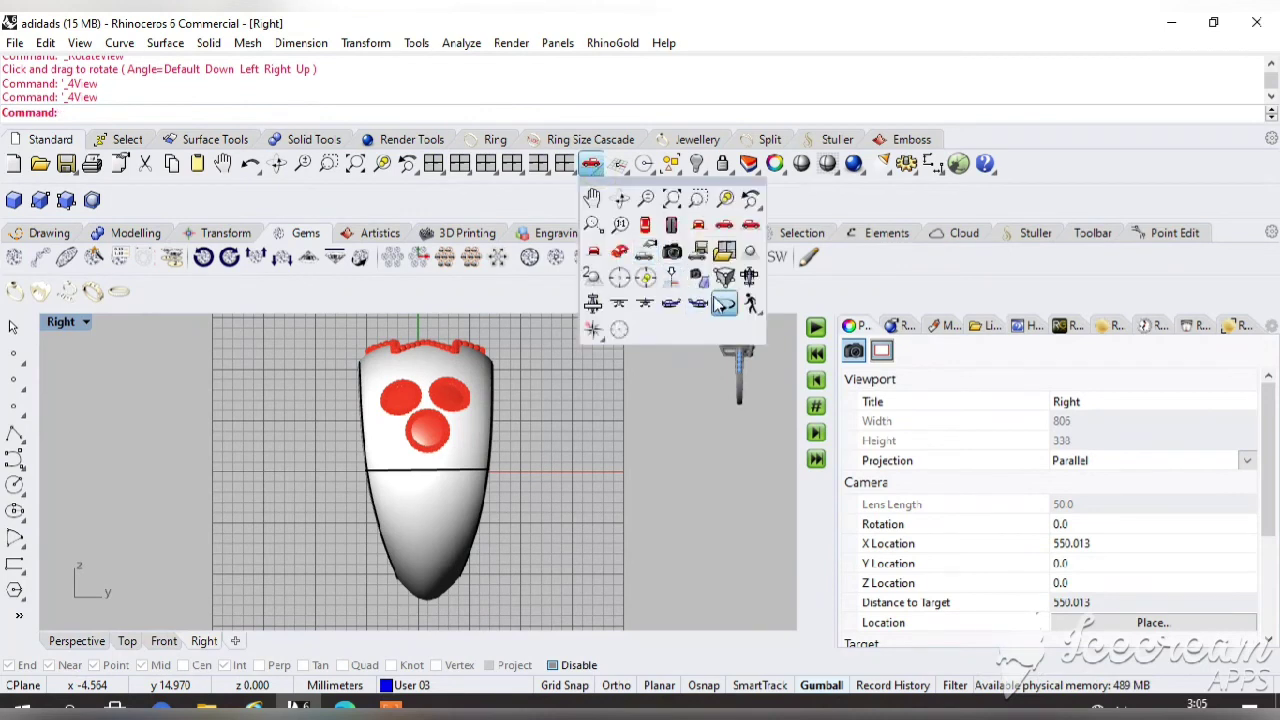
click(725, 302)
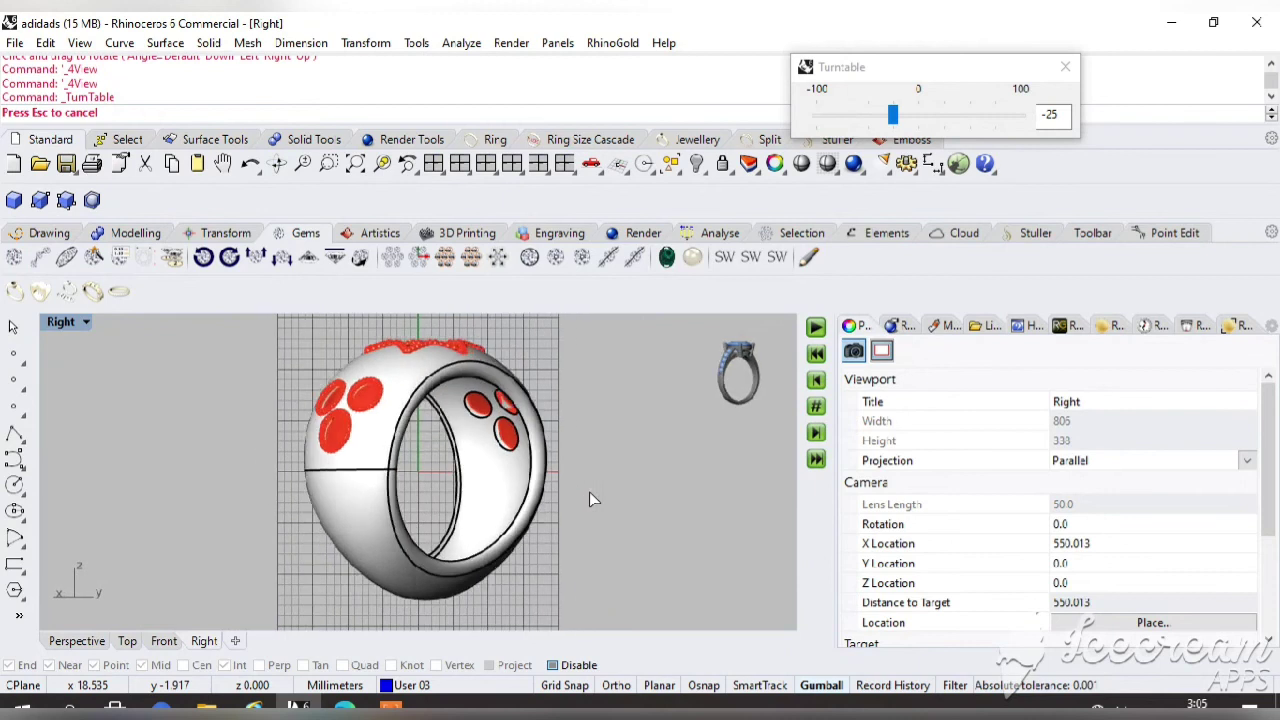
click(1065, 66)
click(276, 163)
drag(270, 400, 300, 450)
key(Return)
click(435, 165)
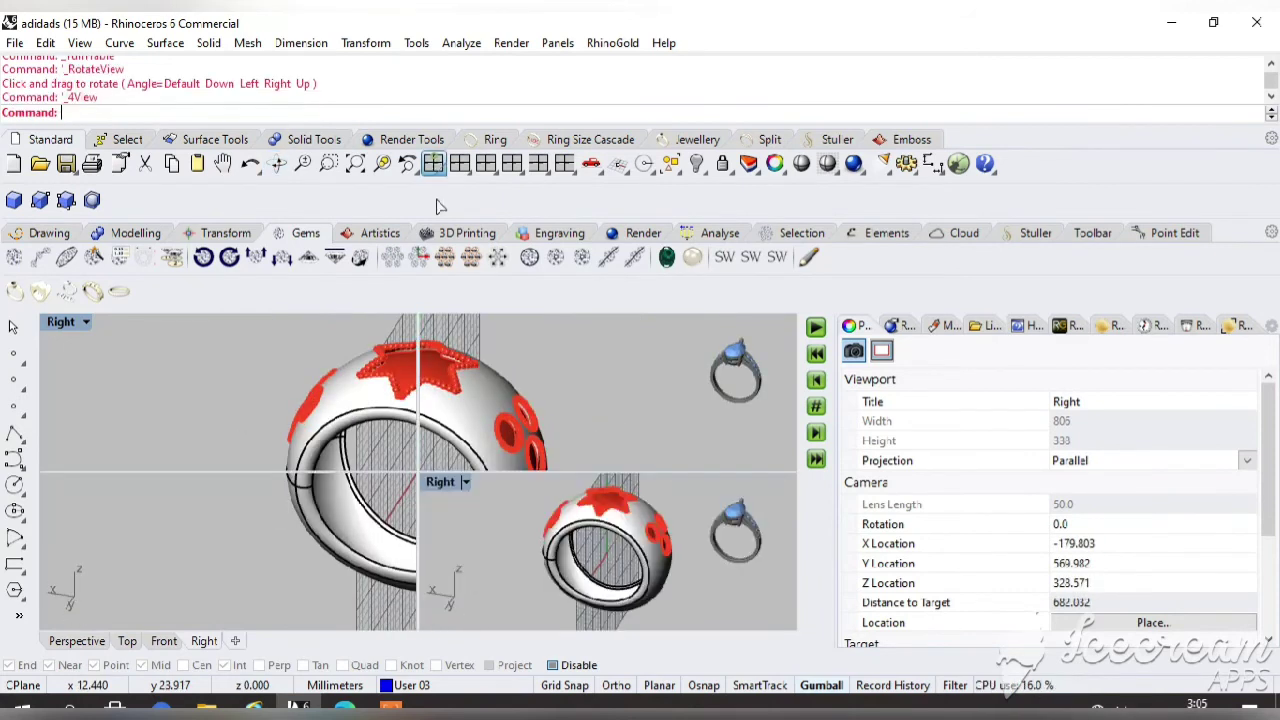
right_click(455, 400)
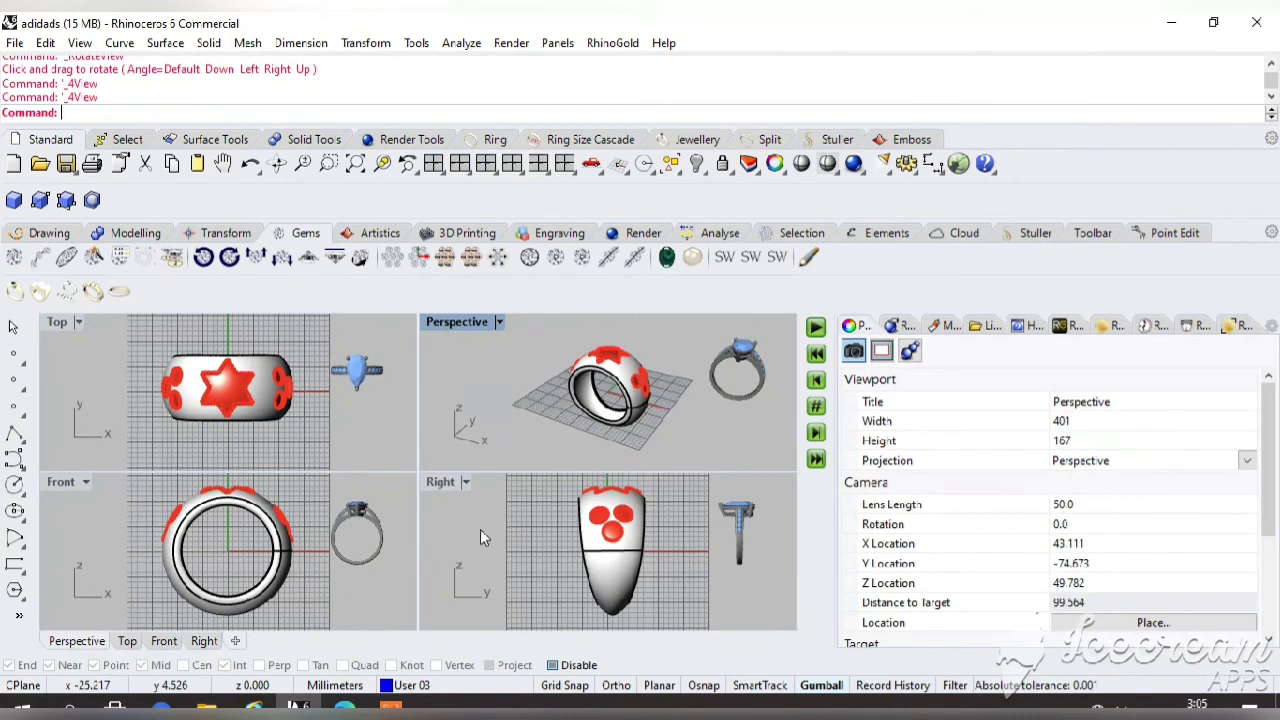
Undo the cage deletion, the taper scaling and the cage edit of the ring
key(ctrl+z)
key(ctrl+z)
key(ctrl+z)
key(Escape)
Cage-edit the whole ring with a World-aligned bounding-box cage of 4 points per direction, degree 3, and a Global region
double_click(444, 483)
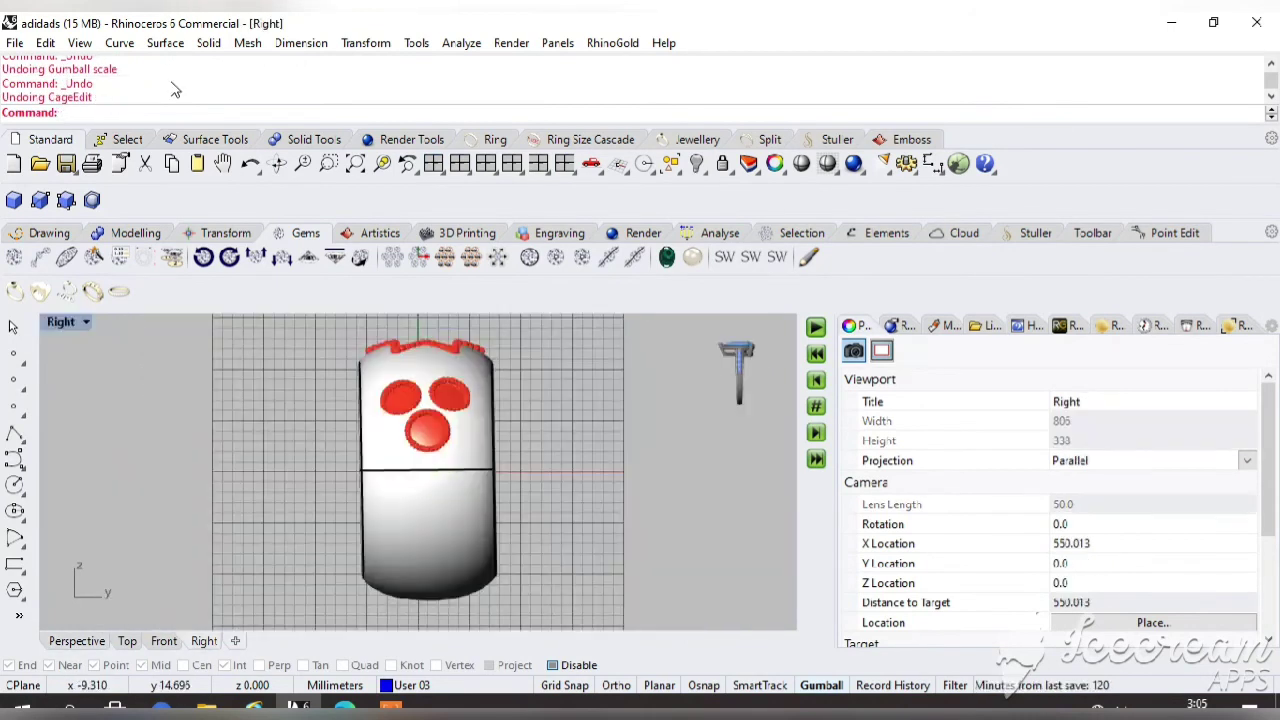
right_click(190, 115)
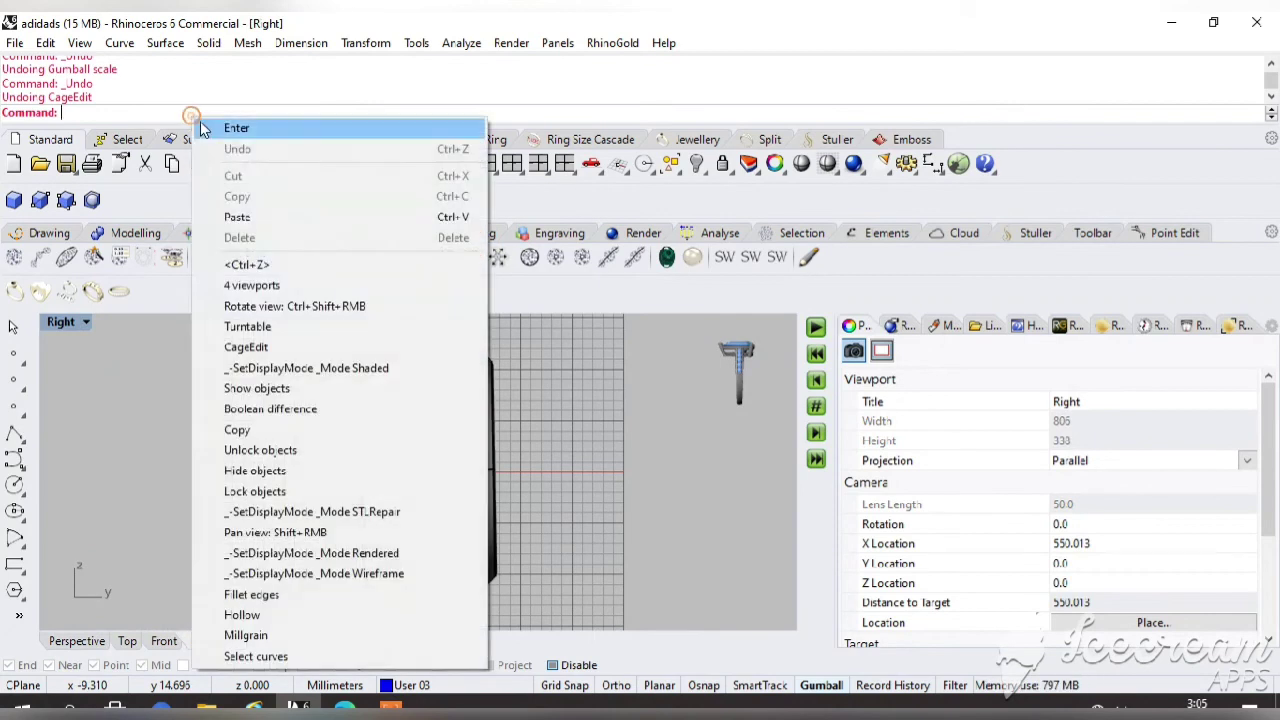
click(278, 347)
click(419, 538)
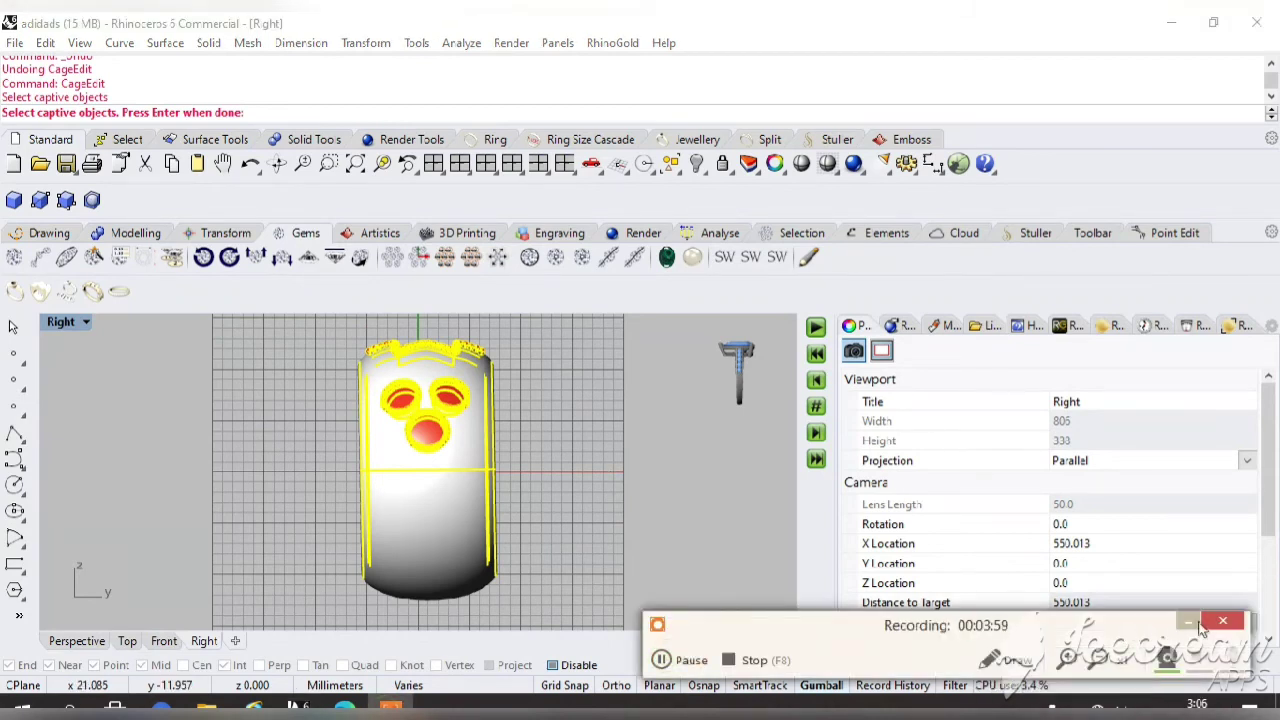
click(1199, 623)
key(Return)
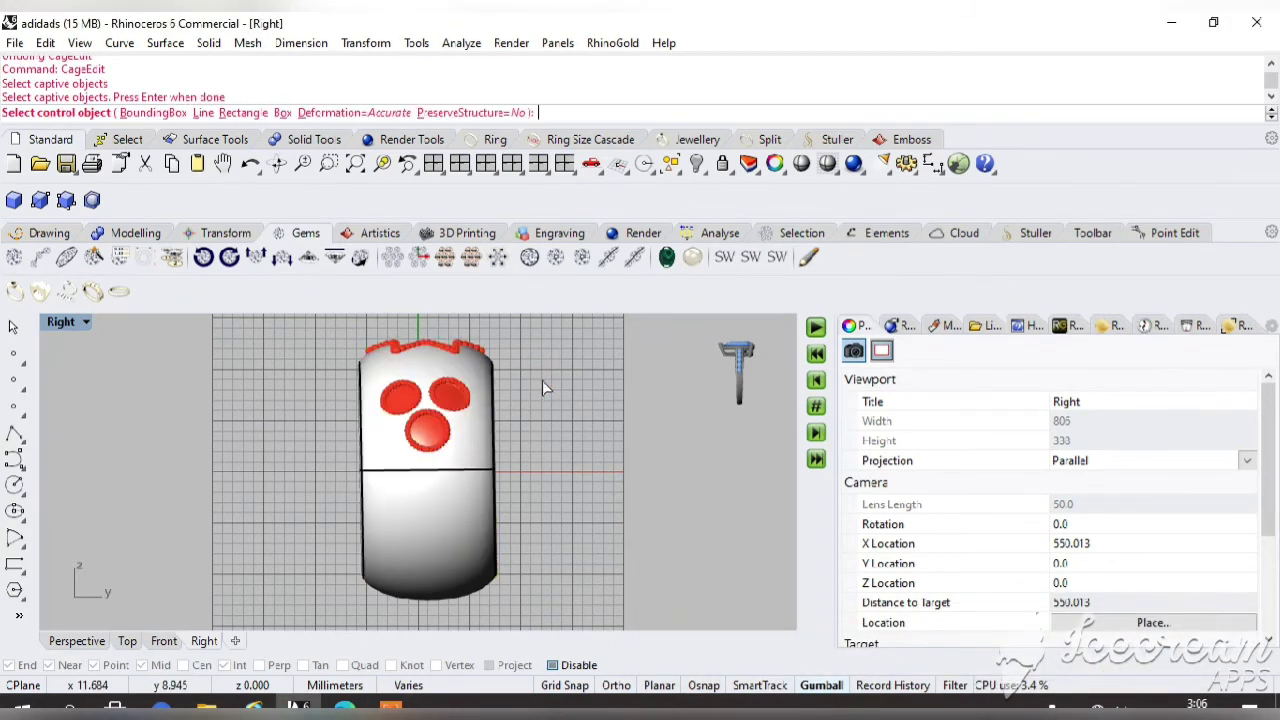
click(158, 112)
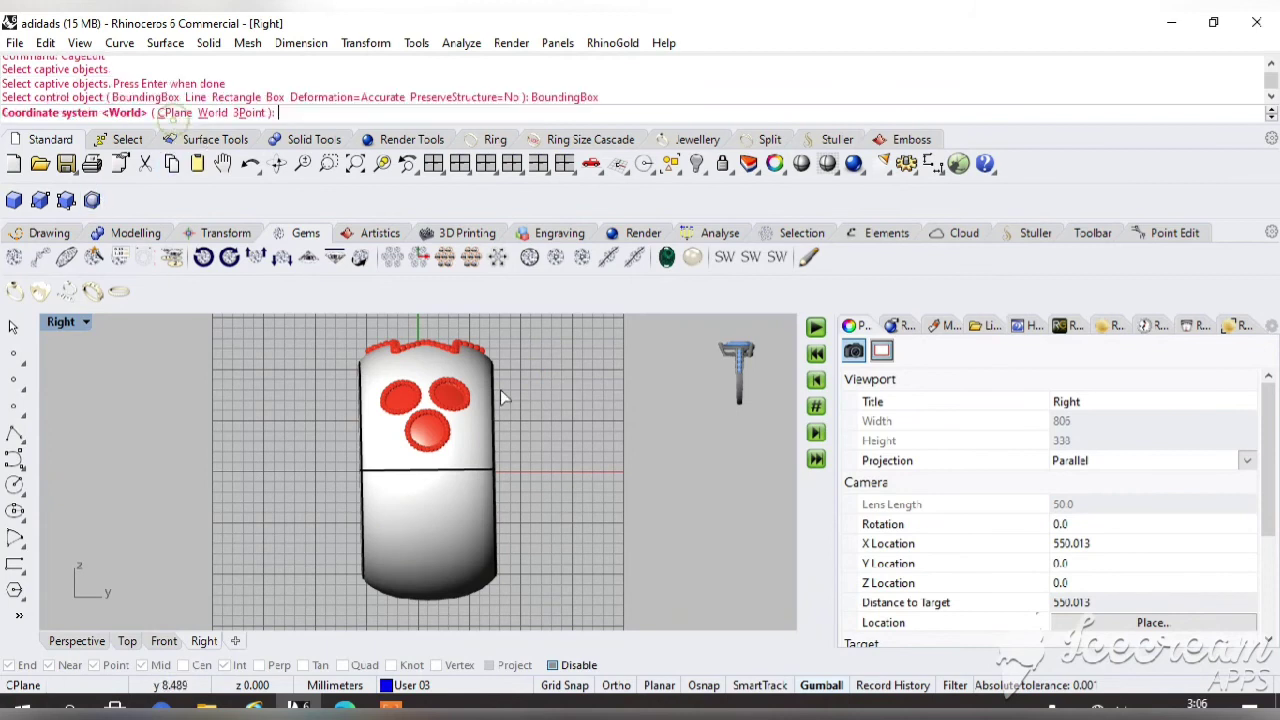
key(Return)
click(579, 399)
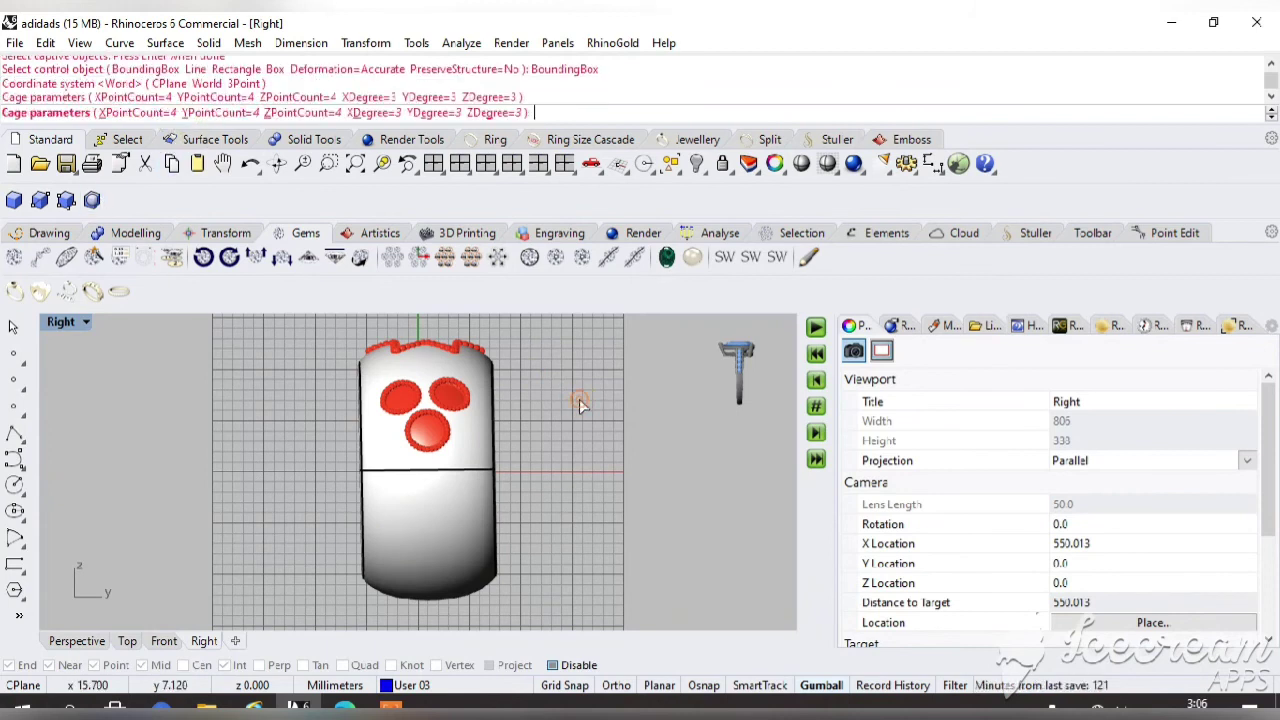
key(Return)
key(Return)
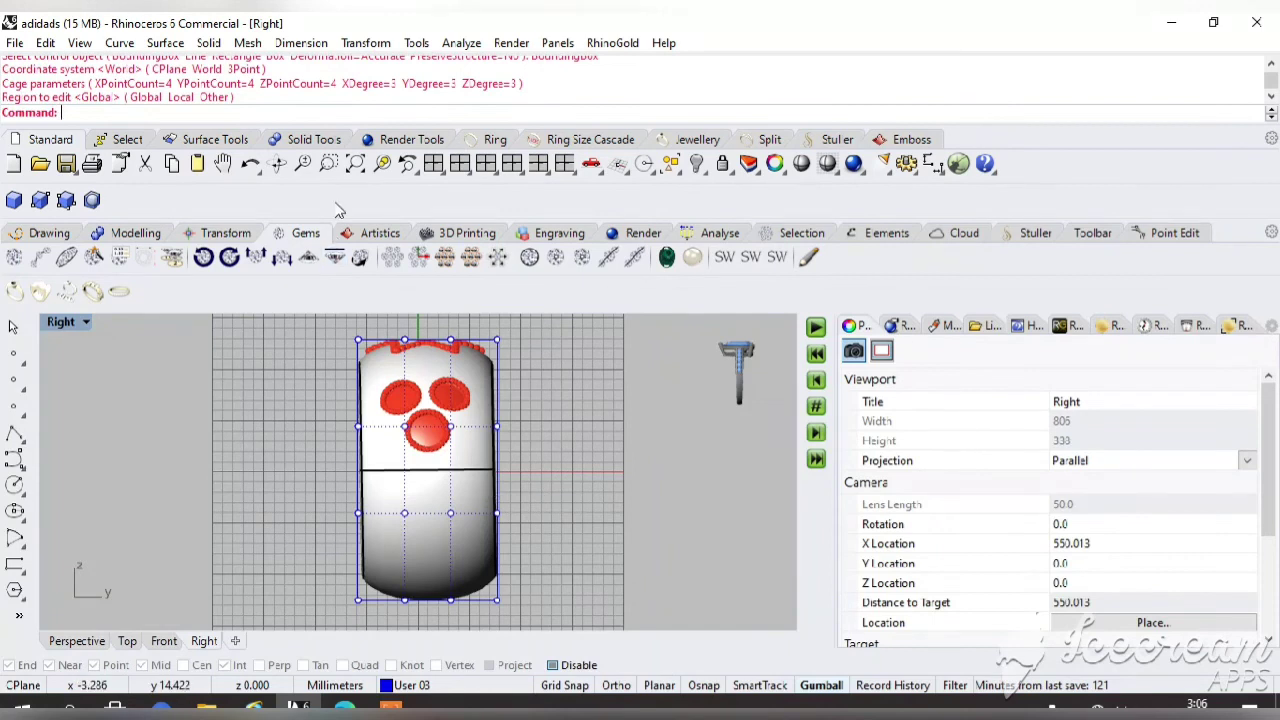
Scale the two lower rows of cage points inward across the band to about three quarters of their width
click(277, 163)
drag(505, 382, 589, 375)
key(Return)
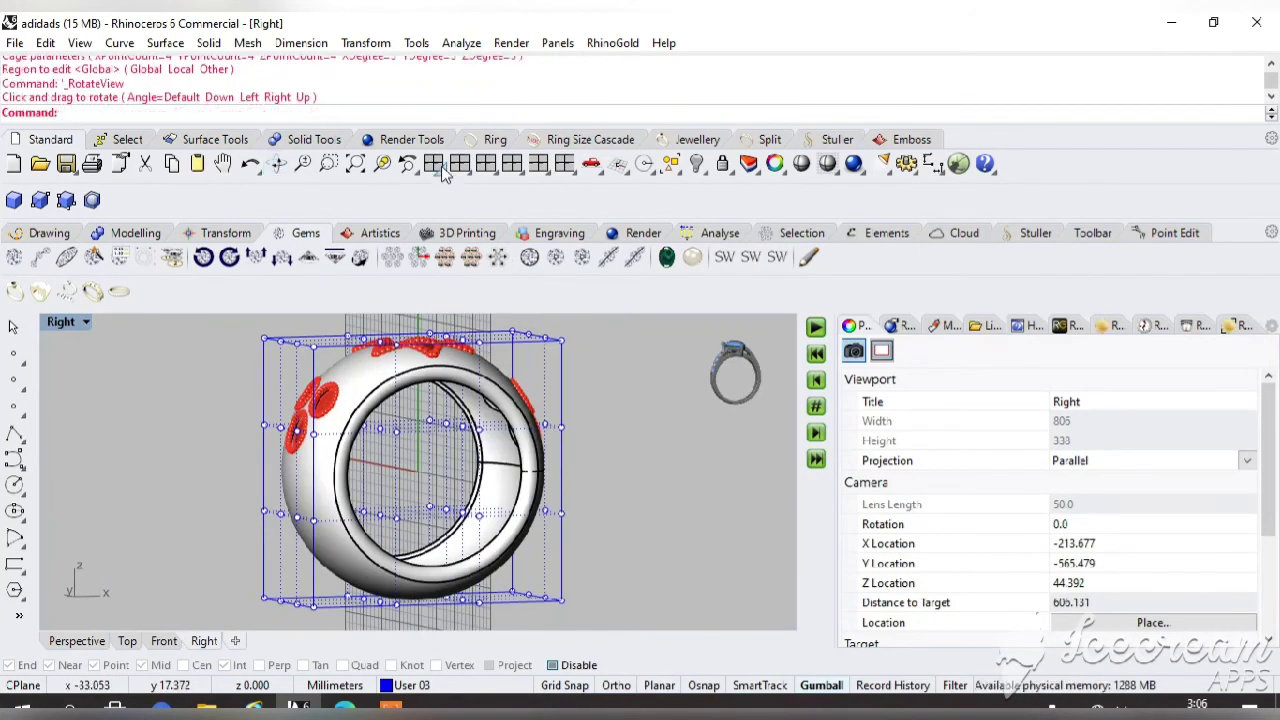
click(435, 165)
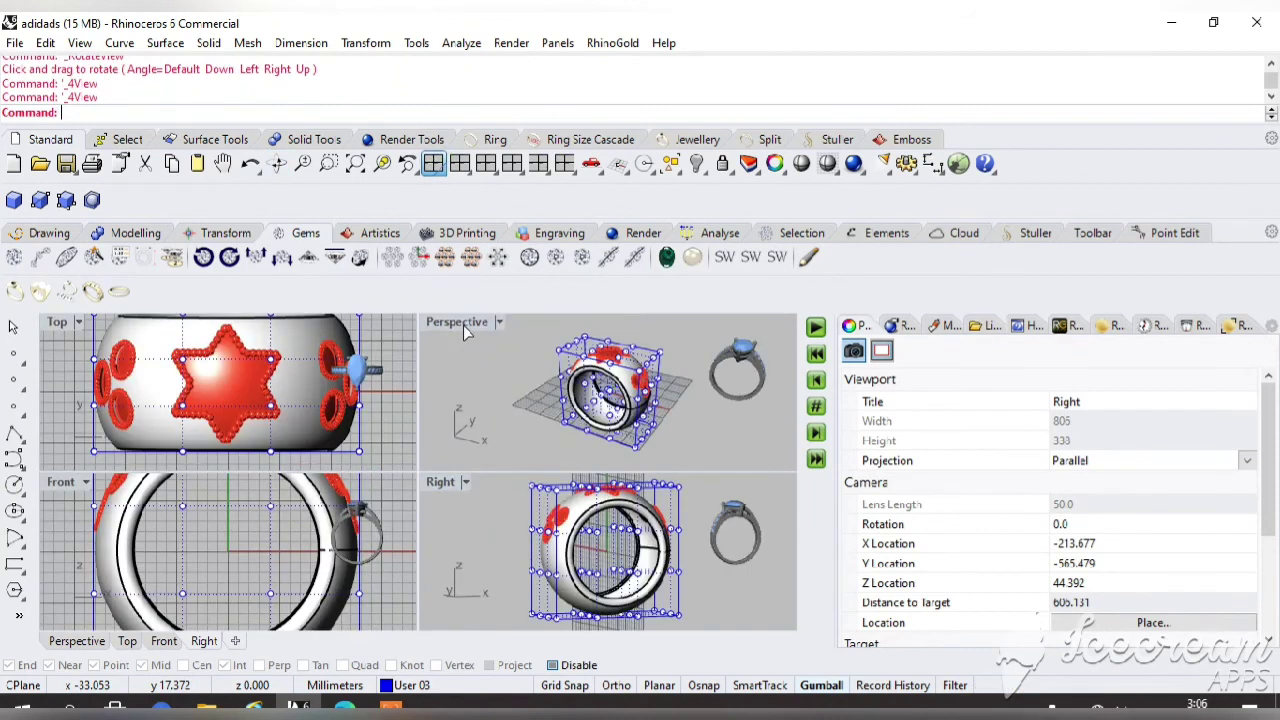
double_click(445, 483)
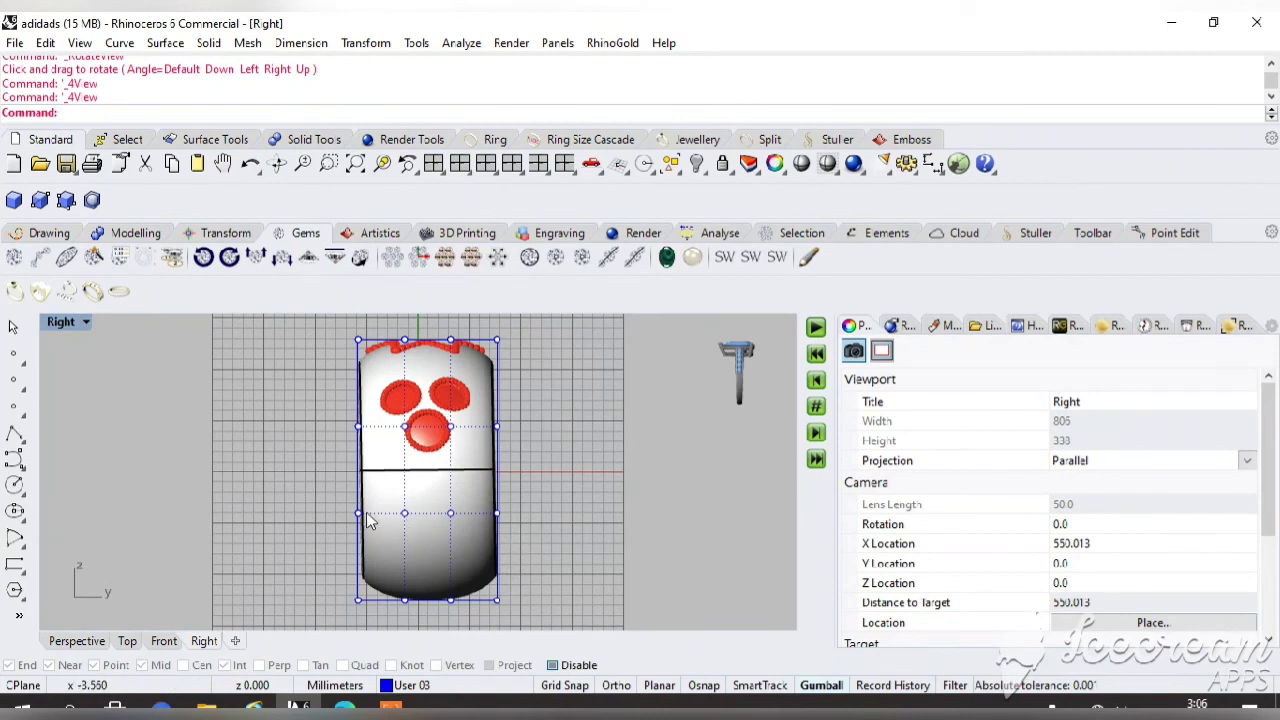
drag(333, 501, 552, 573)
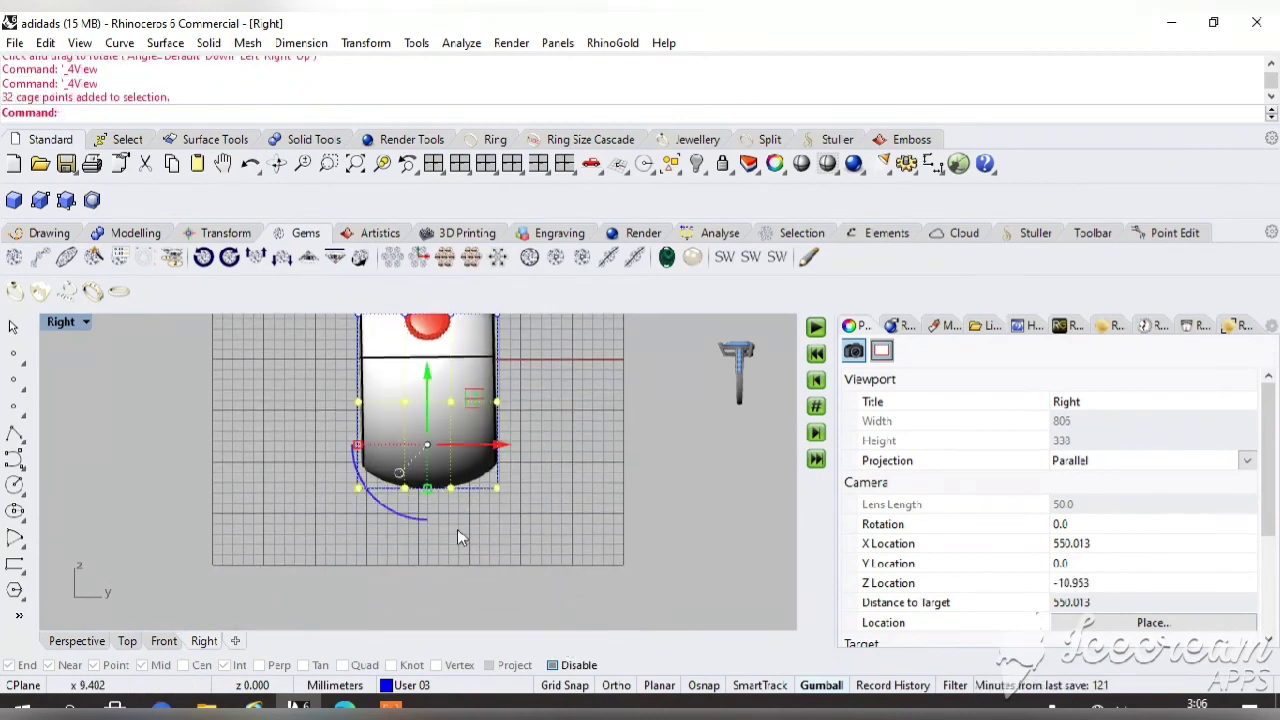
drag(357, 444, 376, 444)
drag(480, 487, 483, 470)
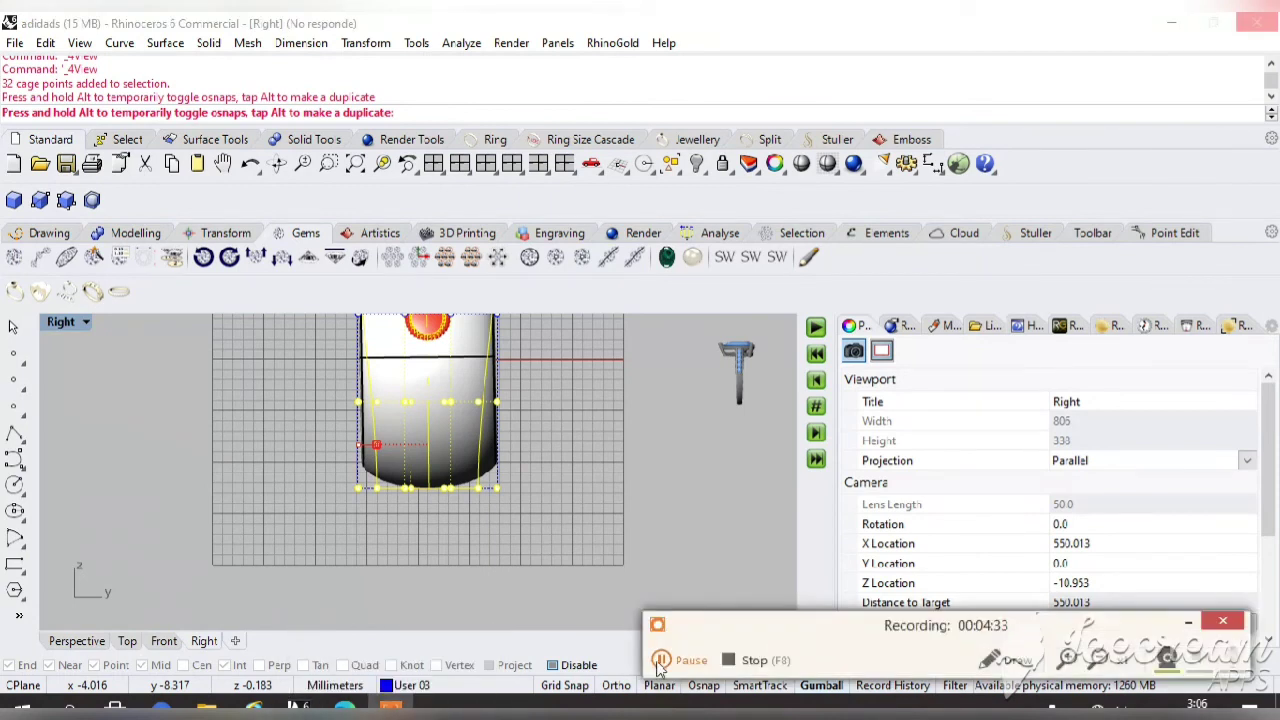
click(1192, 624)
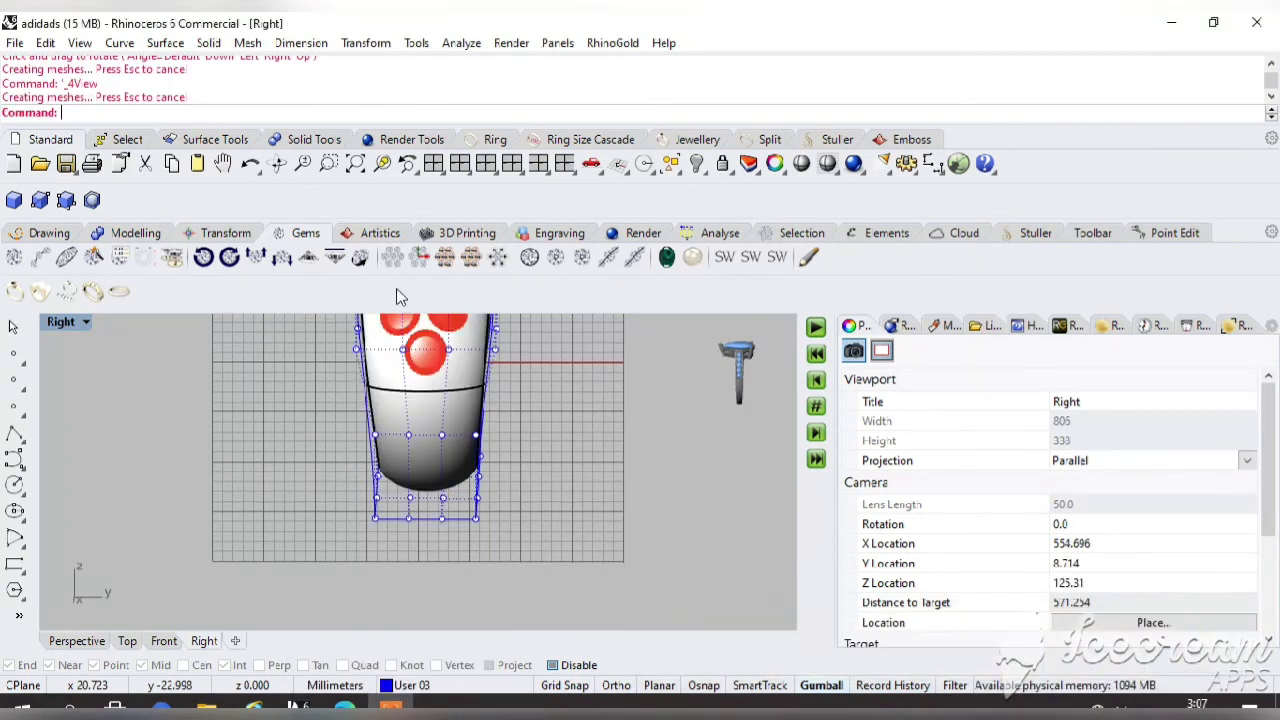
Reselect the two lower rows of cage points in the Right view and scale them slightly narrower to strengthen the taper
click(276, 164)
mouse_move(284, 408)
mouse_down()
mouse_move(220, 420)
mouse_move(300, 395)
mouse_up()
key(Return)
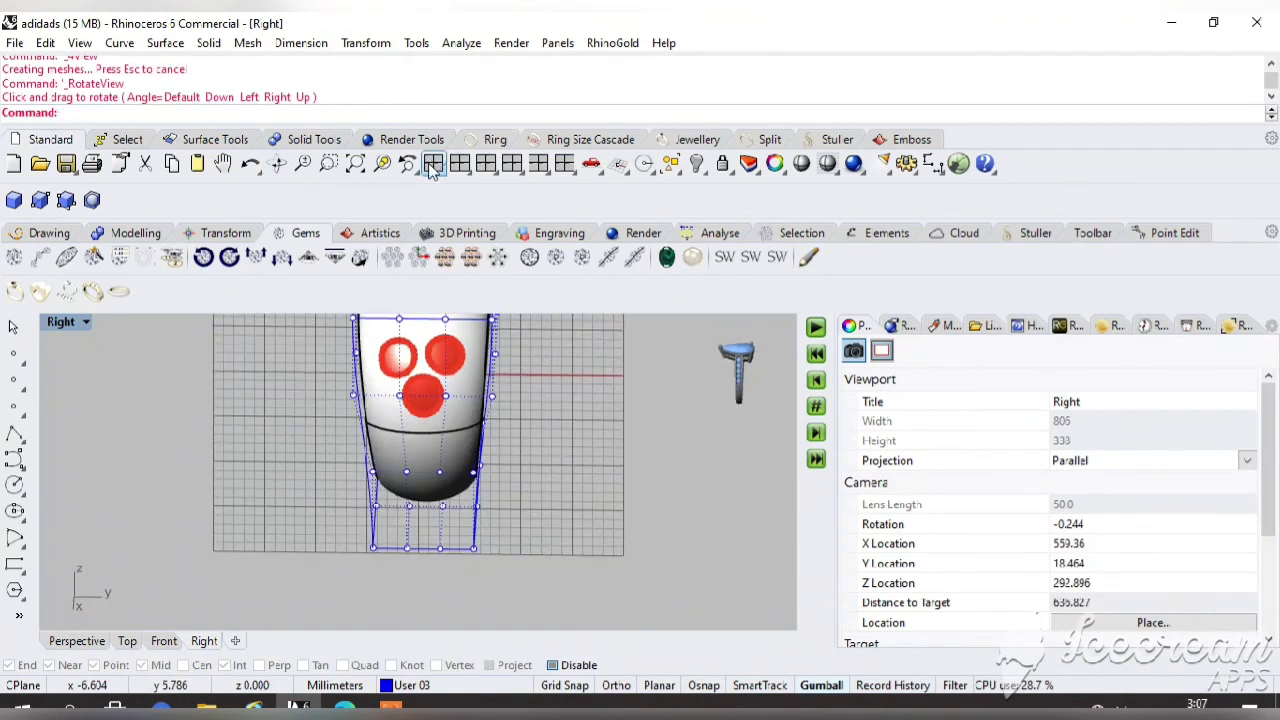
click(432, 165)
click(444, 487)
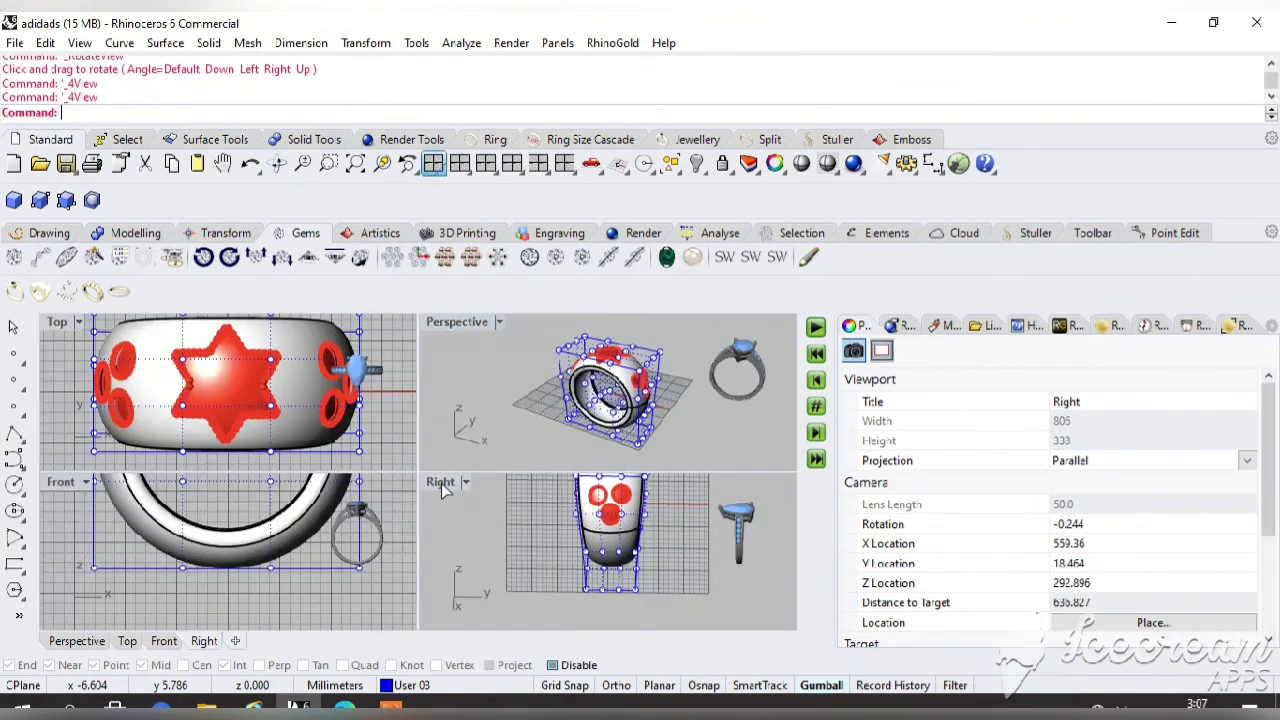
double_click(444, 484)
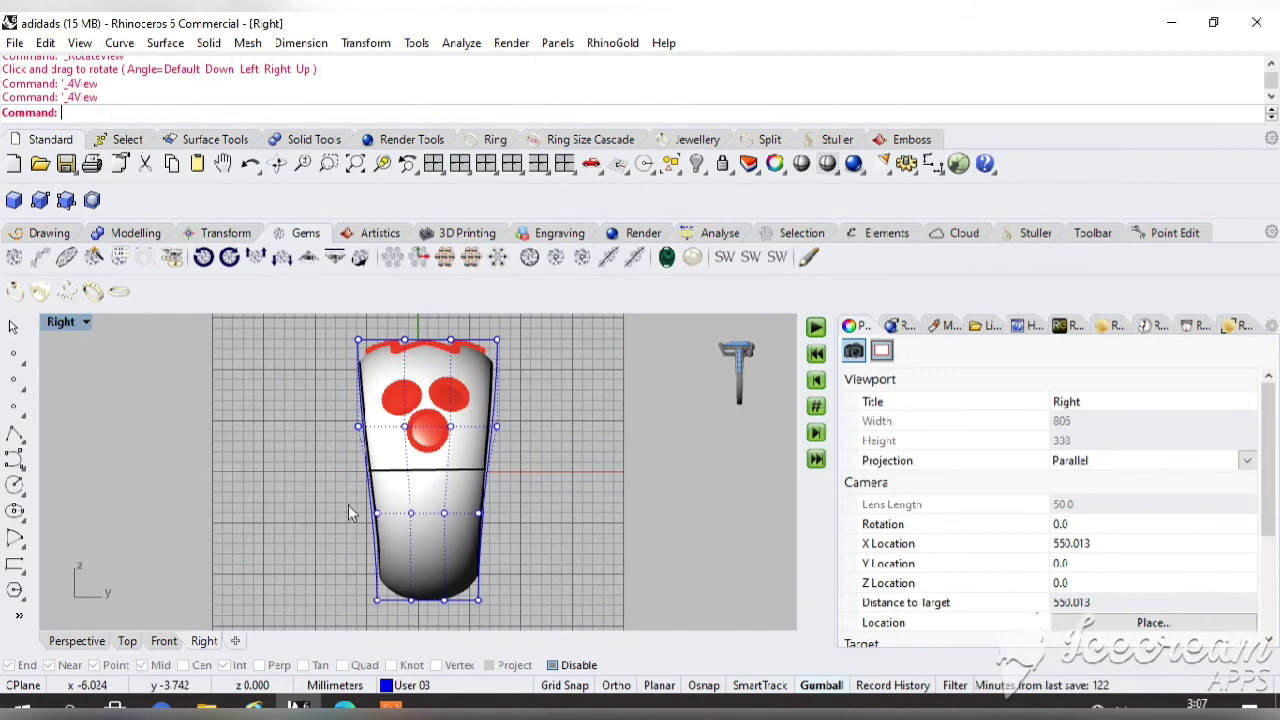
drag(342, 497, 544, 618)
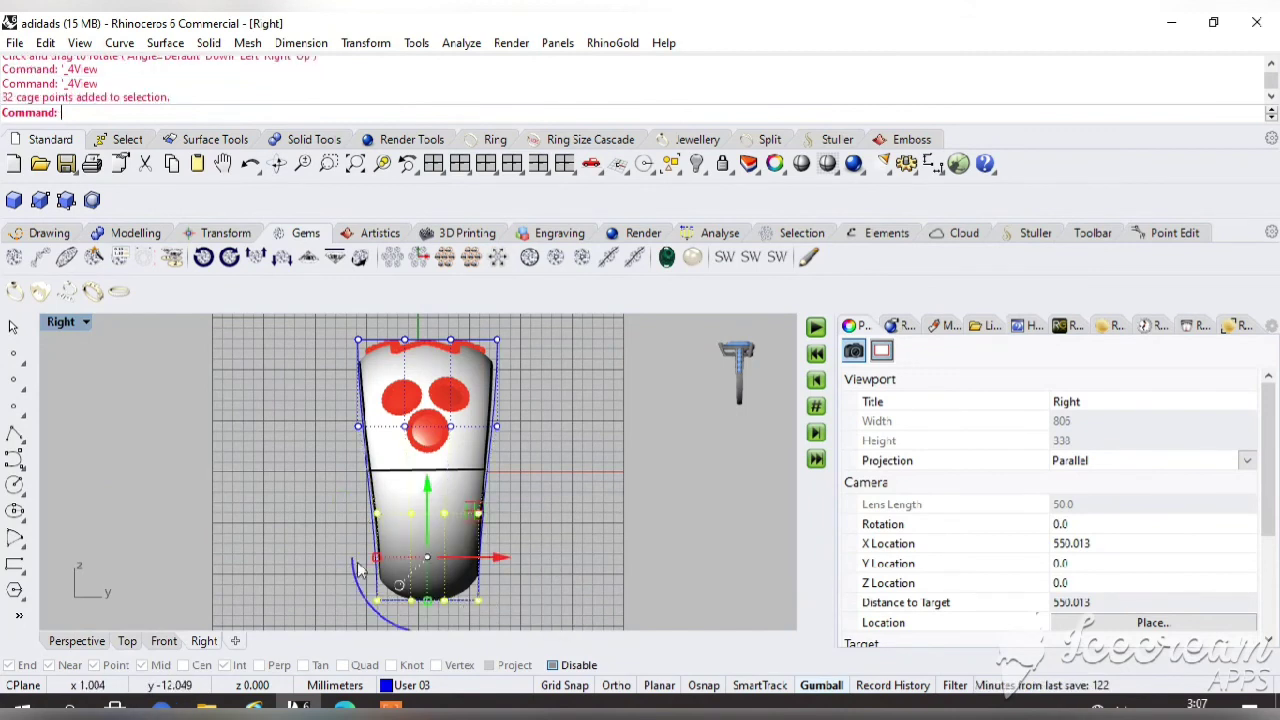
drag(378, 563, 386, 557)
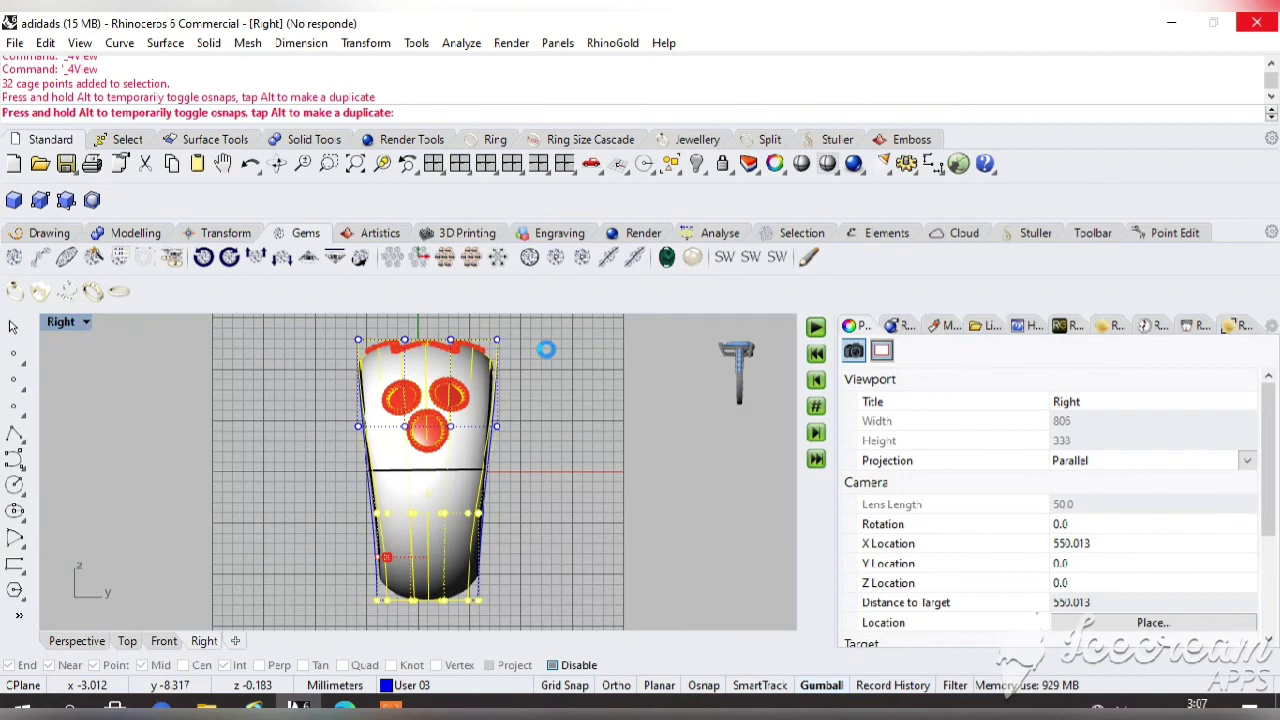
Delete the control cage around the ring and set the Right view to Rendered display
click(557, 404)
key(Delete)
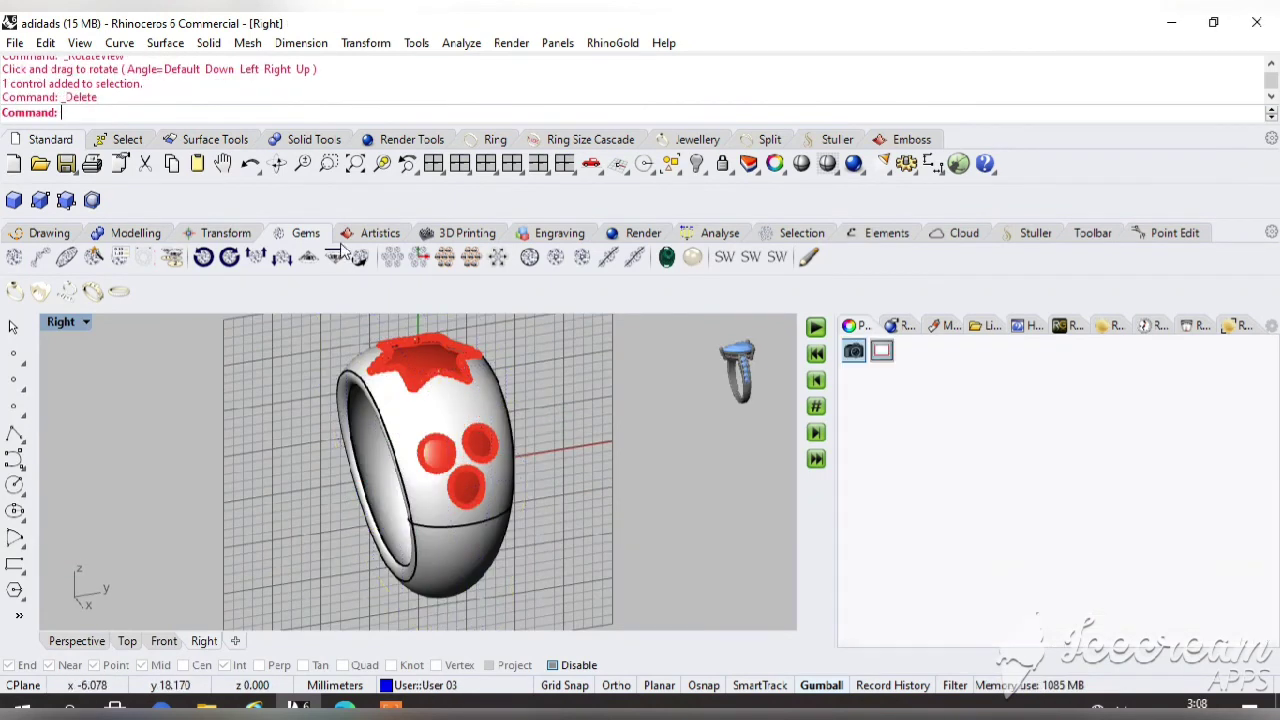
click(276, 163)
drag(390, 430, 180, 350)
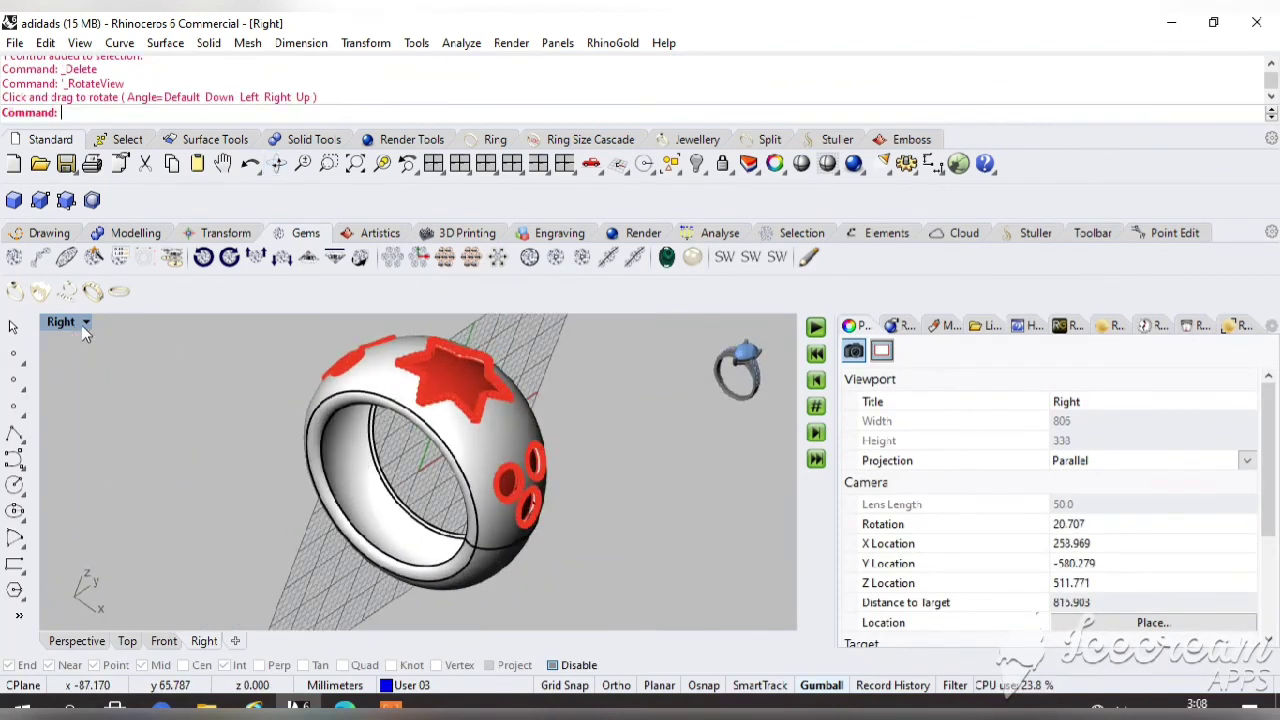
click(85, 324)
click(135, 97)
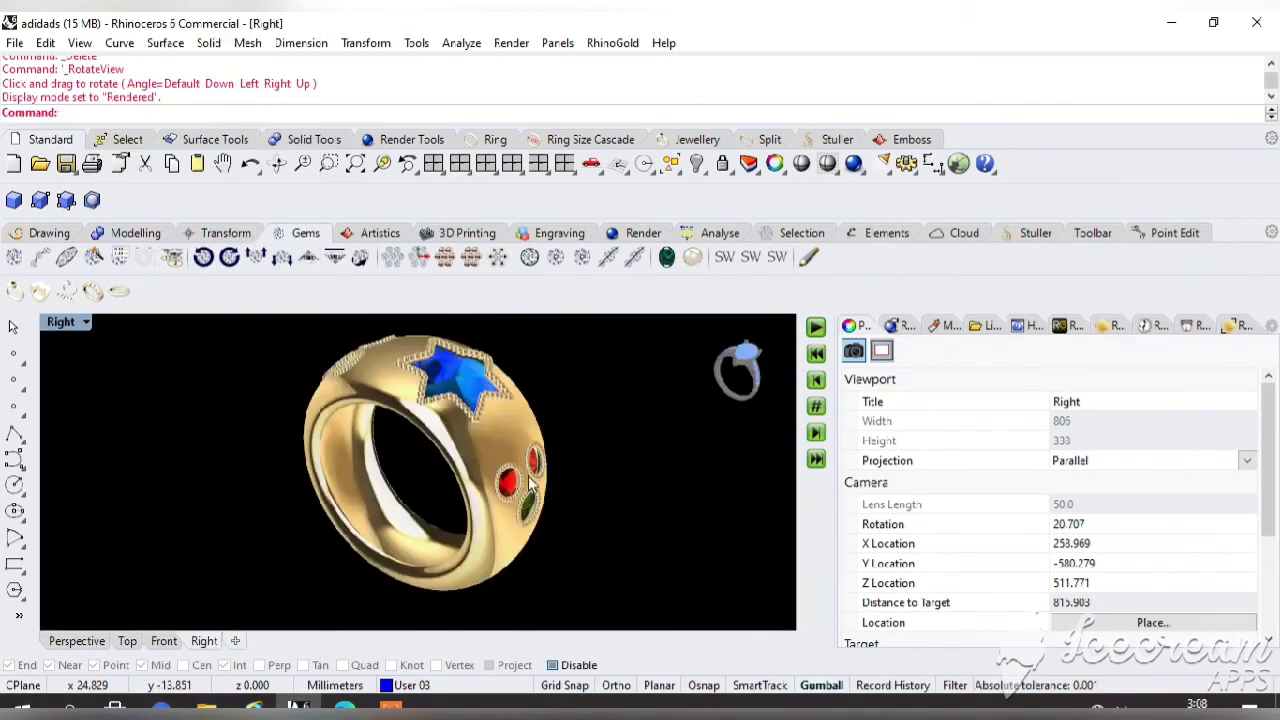
Inspect the rendered ring's star and circle gem settings and tapered band from several angles
scroll(530, 485, down, 1)
click(277, 165)
drag(470, 480, 411, 563)
scroll(482, 431, up, 3)
scroll(482, 431, down, 2)
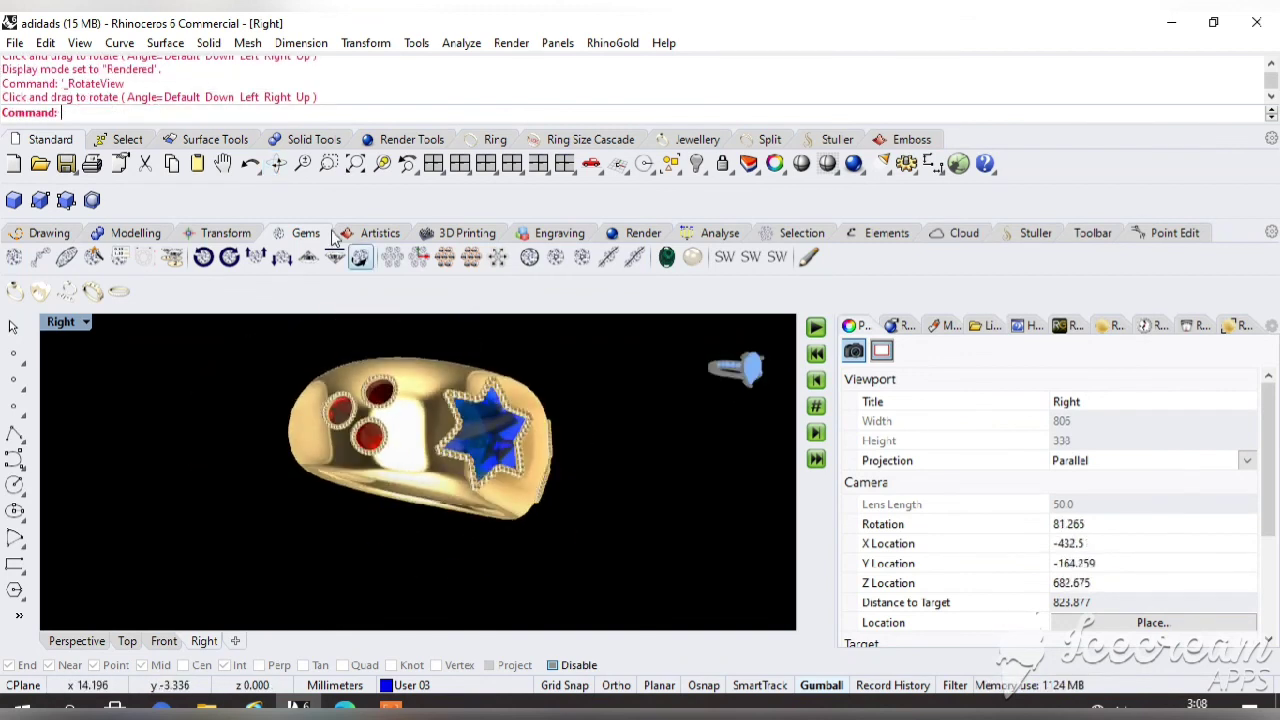
click(277, 165)
drag(323, 526, 330, 490)
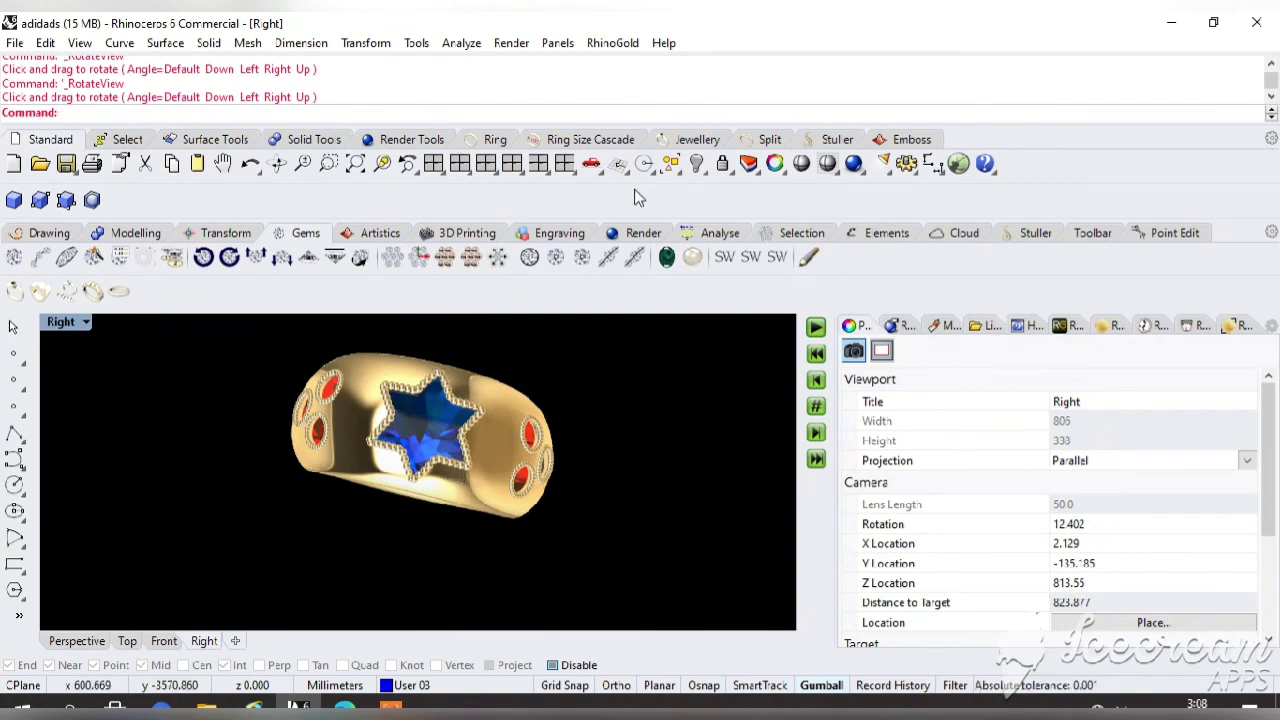
Spin the rendered ring with Turntable in the maximised Right view to review it from all sides
click(618, 165)
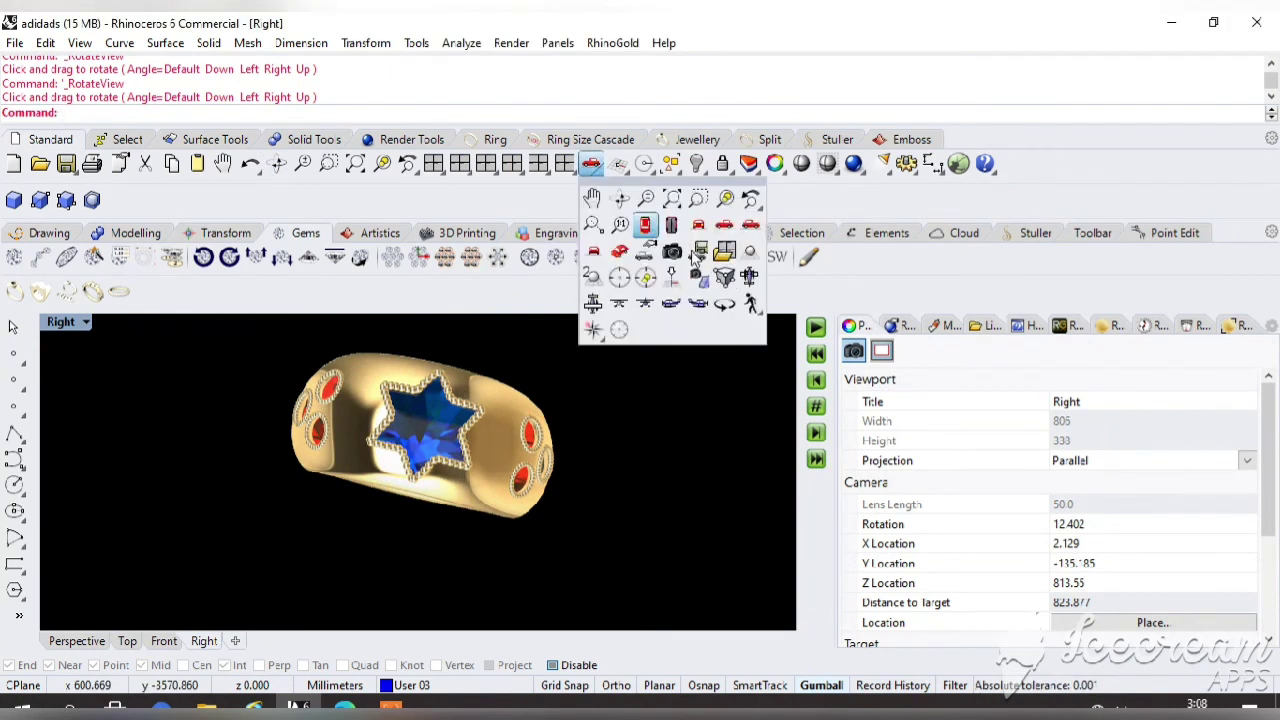
click(724, 297)
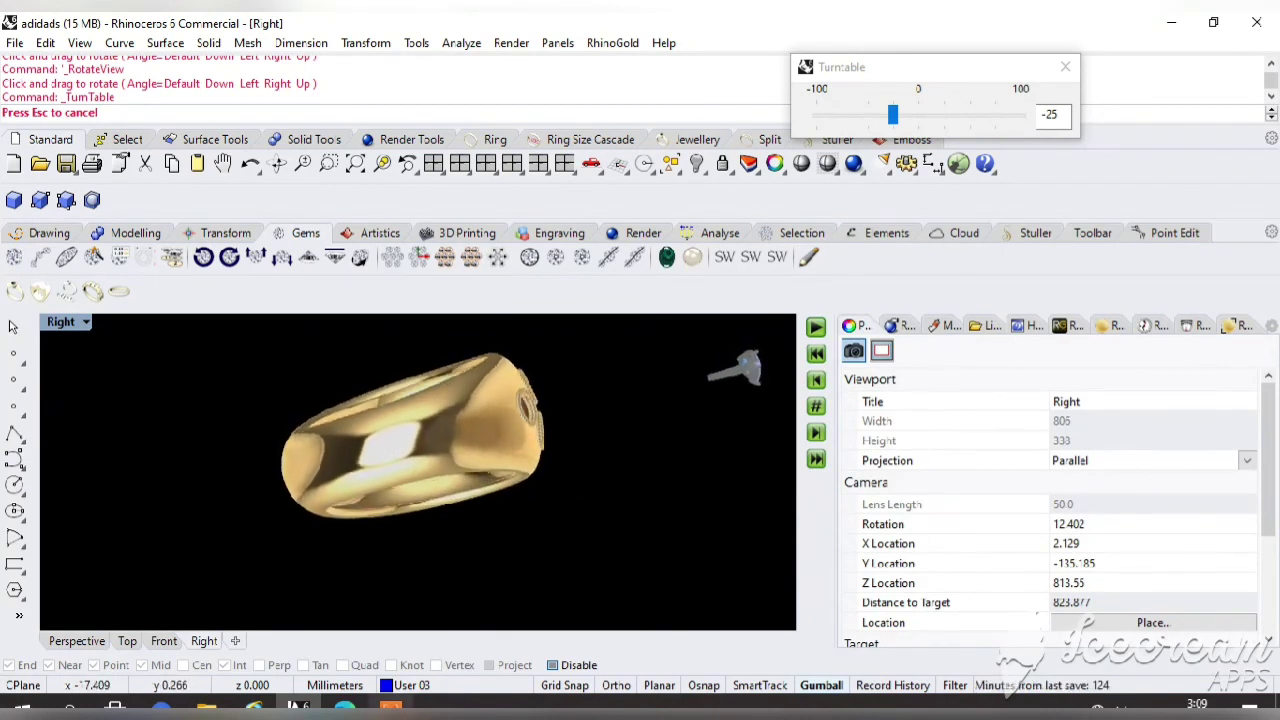
click(390, 708)
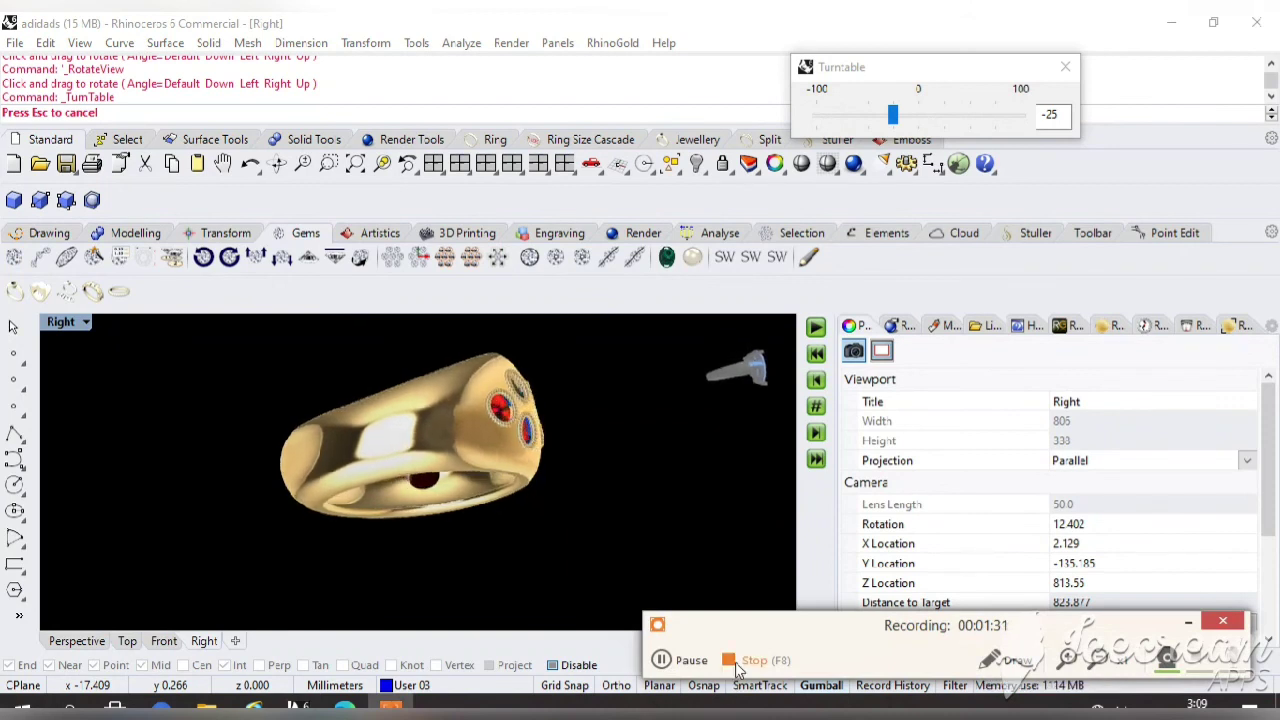